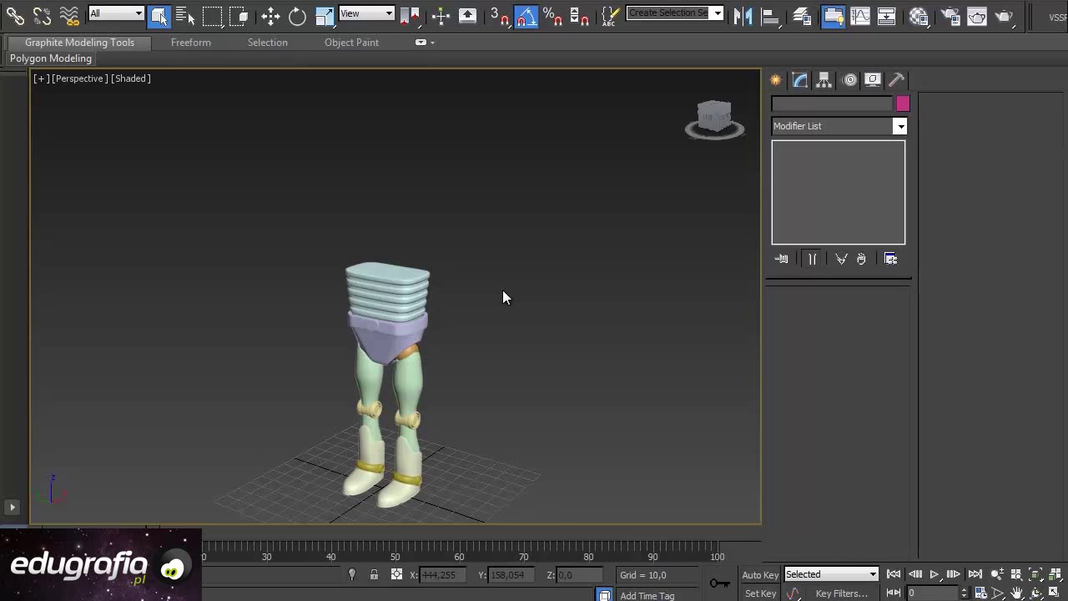
# Zoom and pan toward the top of the torso and bring up the Standard Primitives creation panel
pyautogui.scroll(2, 418, 406)
pyautogui.scroll(4, 426, 384)
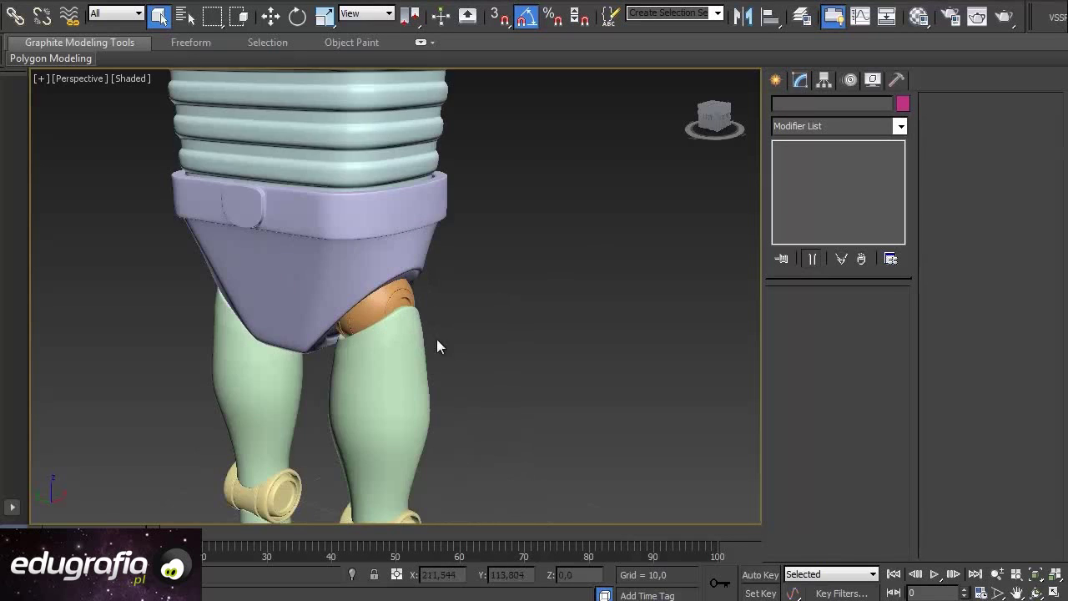
pyautogui.moveTo(570, 144); pyautogui.dragTo(434, 300, button='middle')
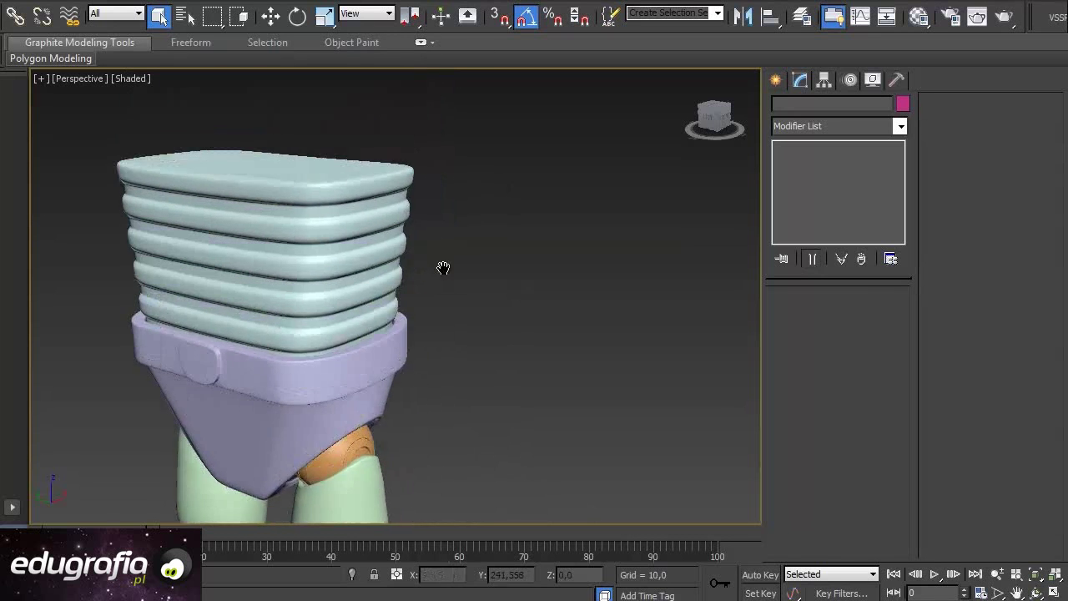
pyautogui.click(772, 79)
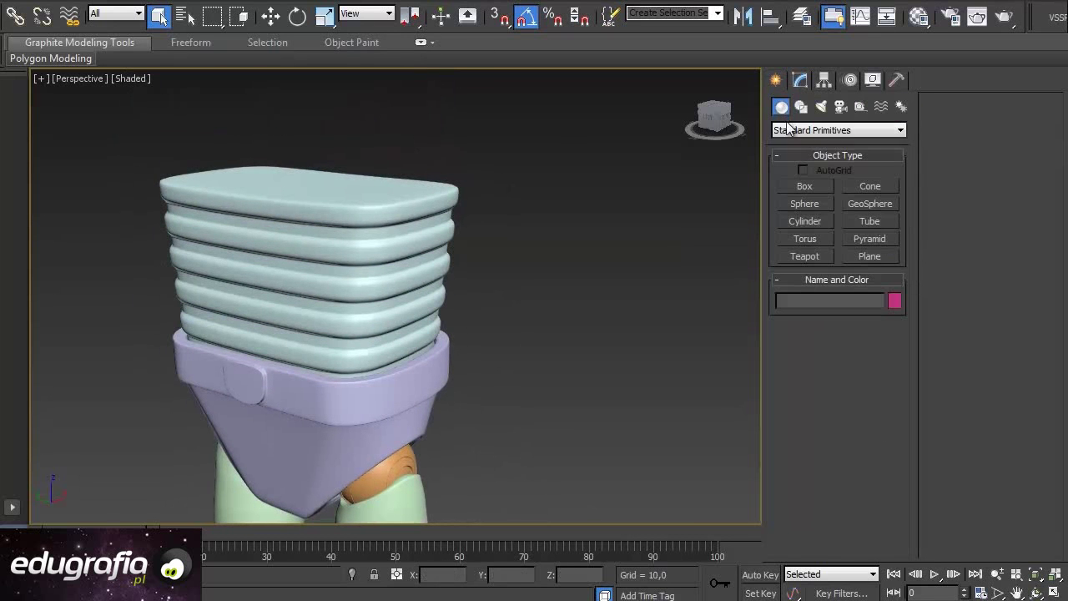
# Draw a new box primitive, Box002, in the Perspective view beside the feet
pyautogui.click(802, 185)
pyautogui.scroll(-4, 465, 389)
pyautogui.moveTo(465, 443)
pyautogui.mouseDown(button='middle')
pyautogui.moveTo(446, 399)
pyautogui.moveTo(410, 398)
pyautogui.mouseUp(button='middle')
pyautogui.moveTo(409, 398); pyautogui.dragTo(510, 480)
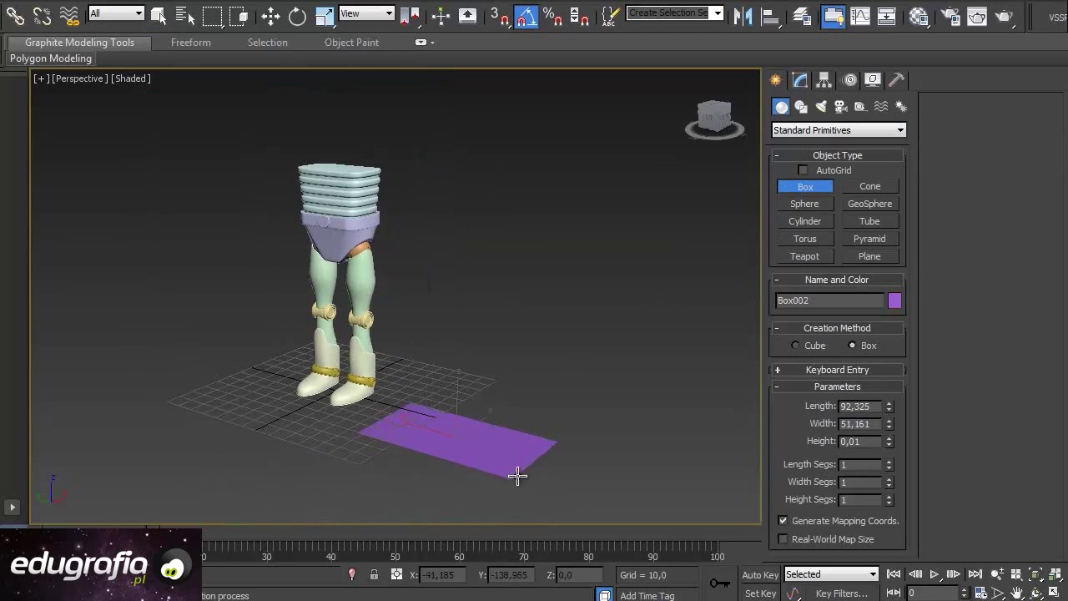
pyautogui.click(546, 391)
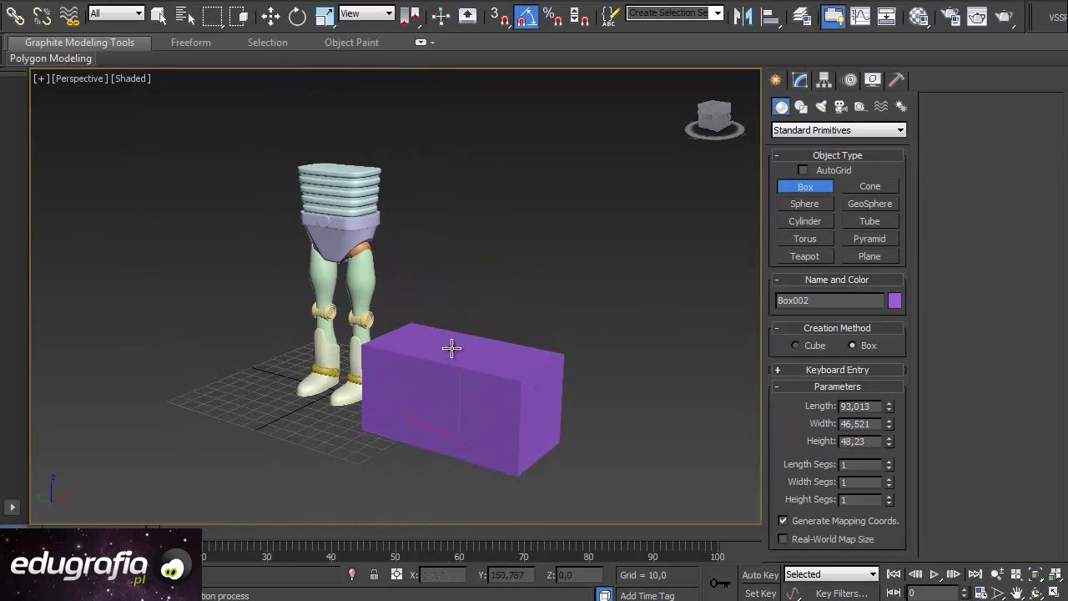
# In the maximized Left view, move Box002 up onto the top of the ribbed torso
pyautogui.hotkey('alt', 'w')
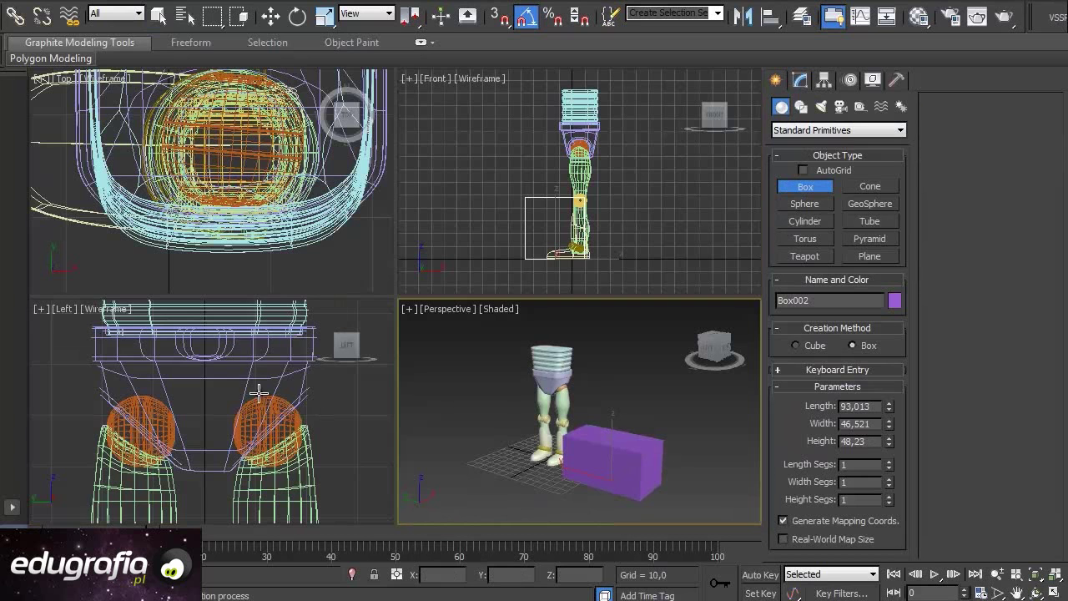
pyautogui.rightClick(261, 458)
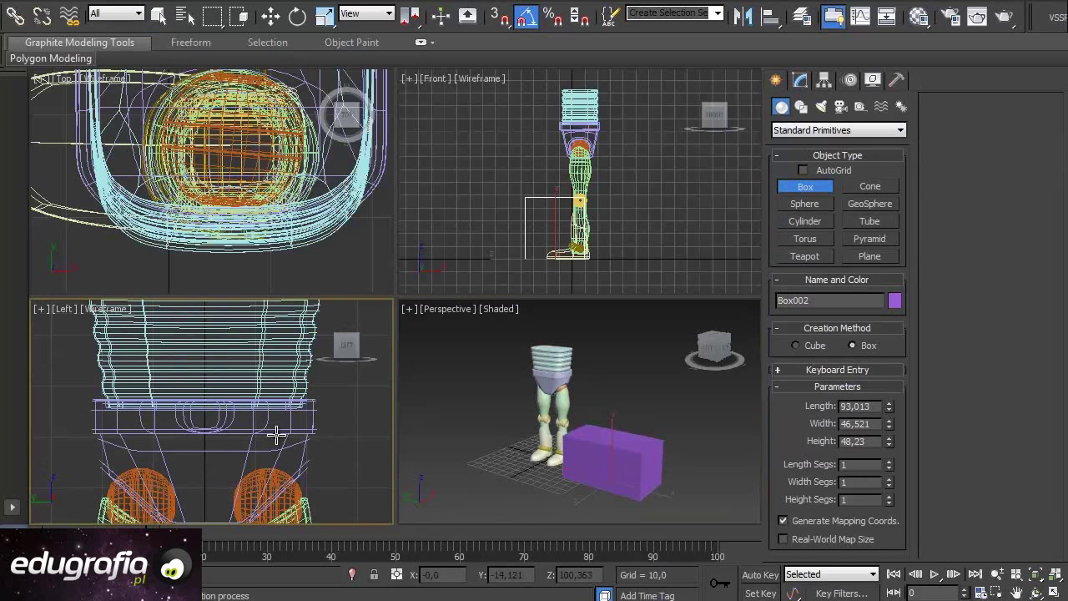
pyautogui.hotkey('alt', 'w')
pyautogui.scroll(-3, 413, 277)
pyautogui.scroll(-2, 414, 278)
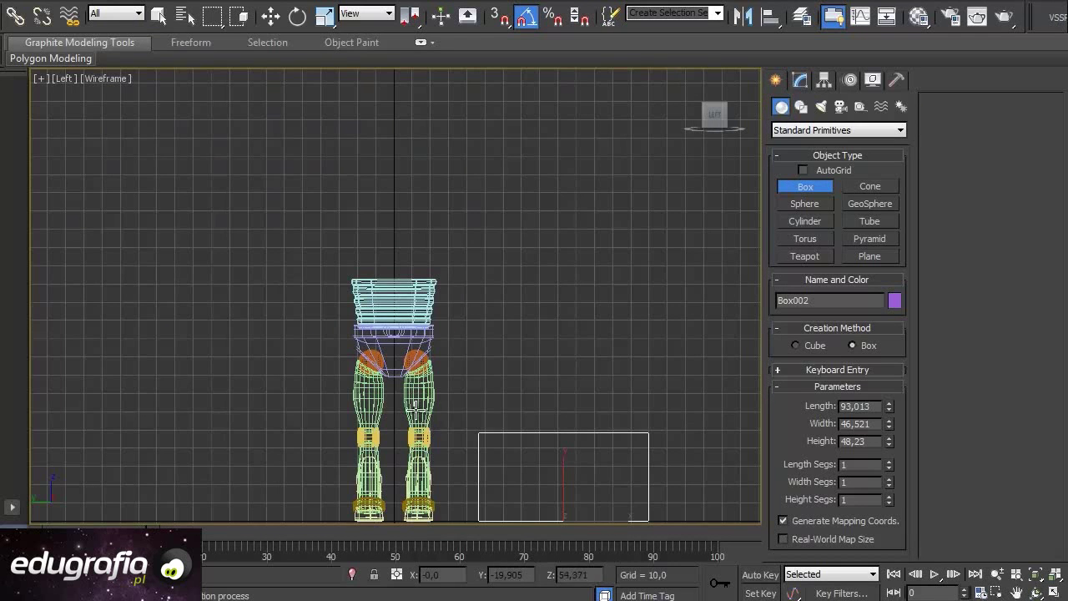
pyautogui.click(270, 16)
pyautogui.moveTo(447, 329); pyautogui.dragTo(422, 280, button='middle')
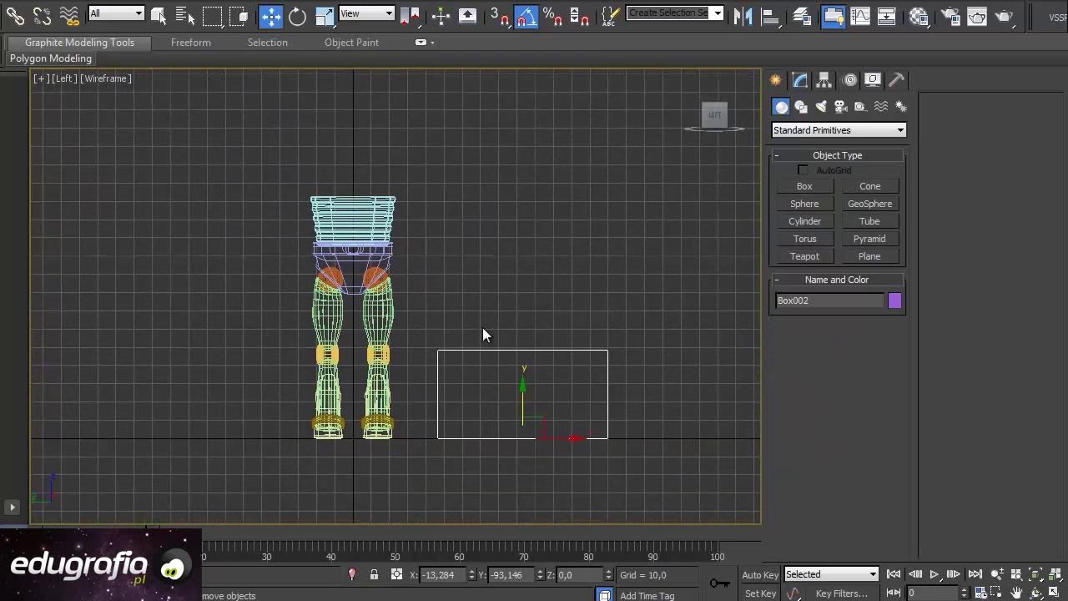
pyautogui.moveTo(537, 423); pyautogui.dragTo(372, 184)
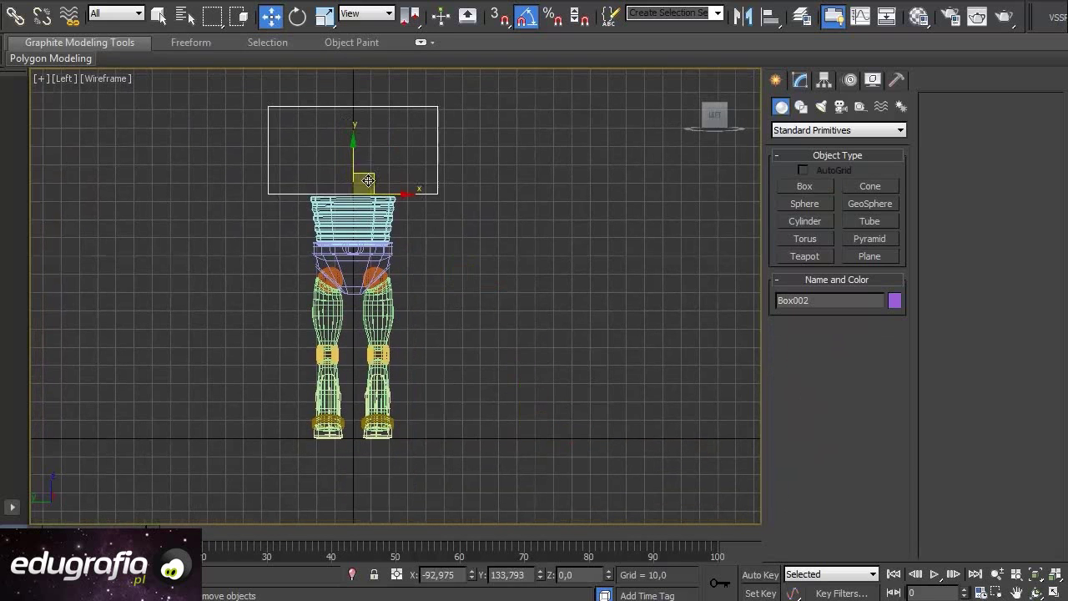
pyautogui.moveTo(446, 253); pyautogui.dragTo(482, 323, button='middle')
pyautogui.scroll(5, 481, 323)
pyautogui.moveTo(503, 285)
pyautogui.mouseDown(button='middle')
pyautogui.moveTo(496, 382)
pyautogui.moveTo(448, 379)
pyautogui.mouseUp(button='middle')
pyautogui.moveTo(448, 378); pyautogui.dragTo(422, 381)
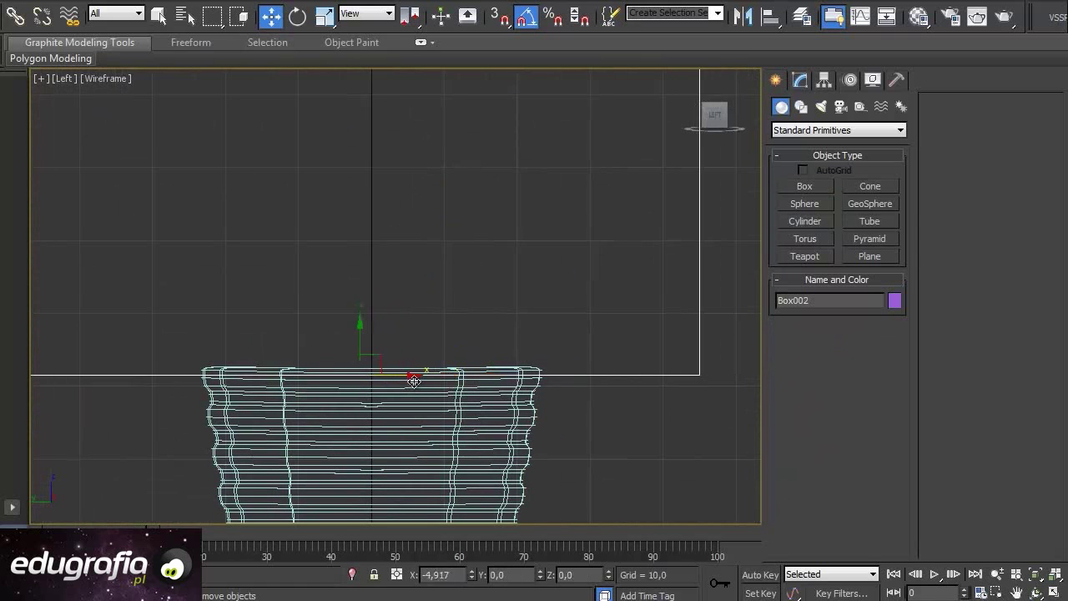
pyautogui.scroll(-4, 501, 351)
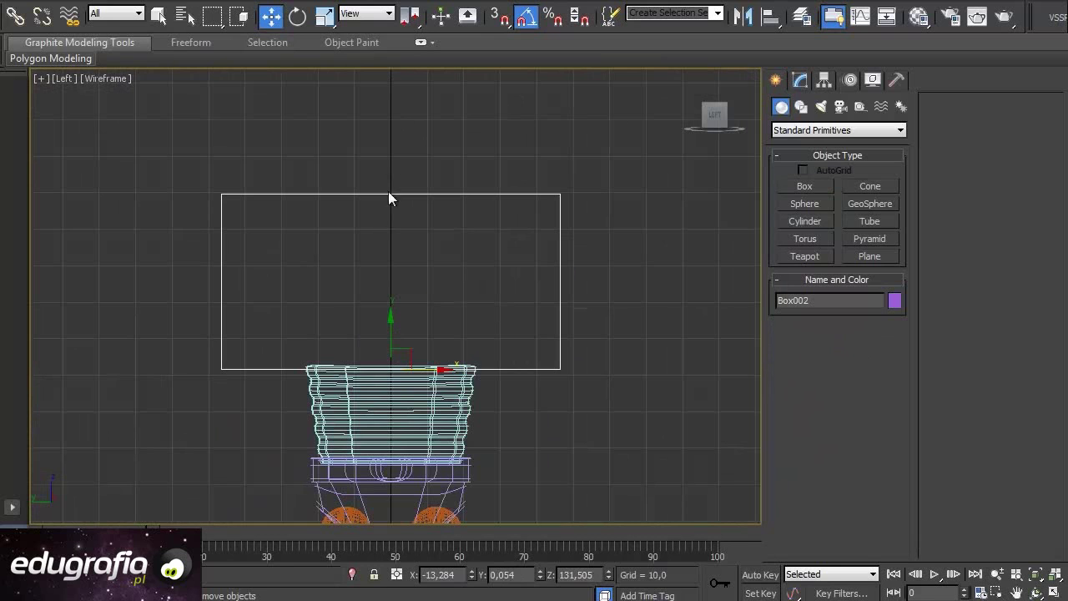
pyautogui.click(801, 80)
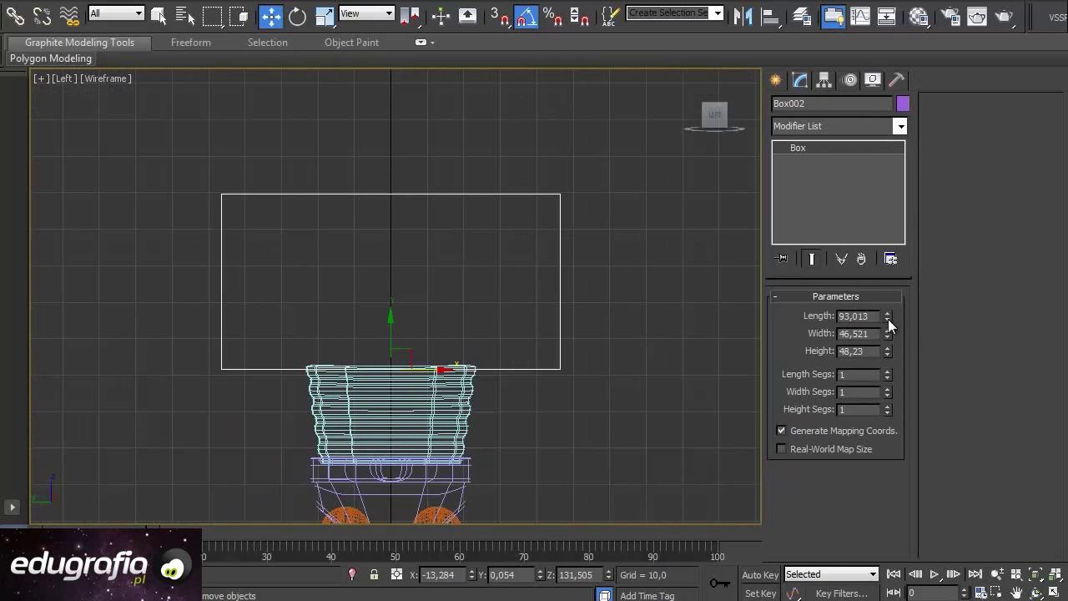
# Resize Box002 to Length 70, Height 40 and Width 40
pyautogui.moveTo(888, 317)
pyautogui.mouseDown()
pyautogui.moveTo(890, 337)
pyautogui.moveTo(785, 319)
pyautogui.mouseUp()
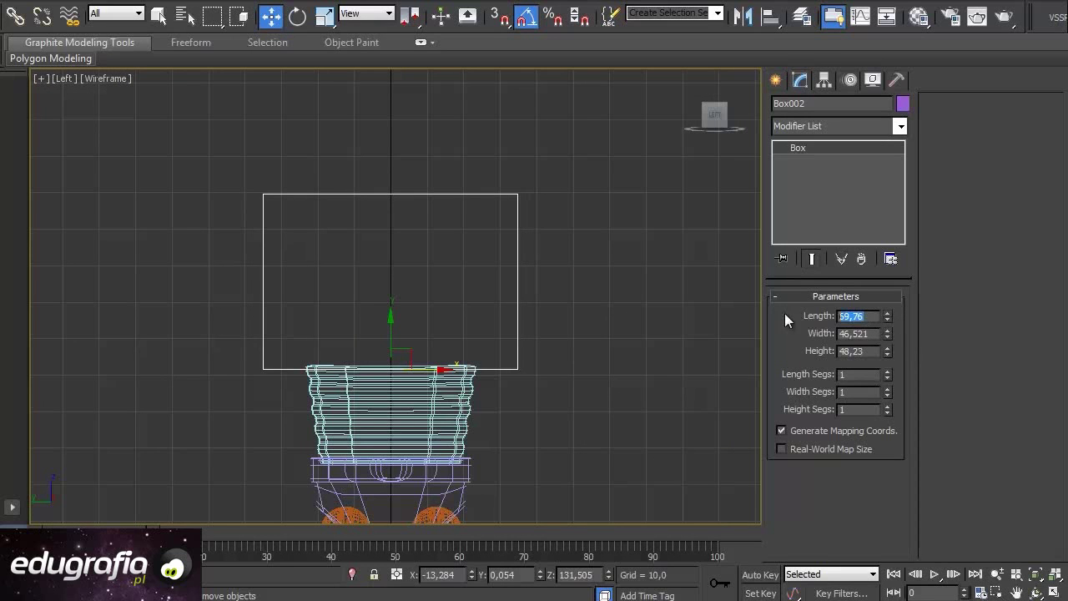
pyautogui.write('70')
pyautogui.press('Return')
pyautogui.moveTo(872, 351); pyautogui.dragTo(779, 350)
pyautogui.write('40')
pyautogui.press('Return')
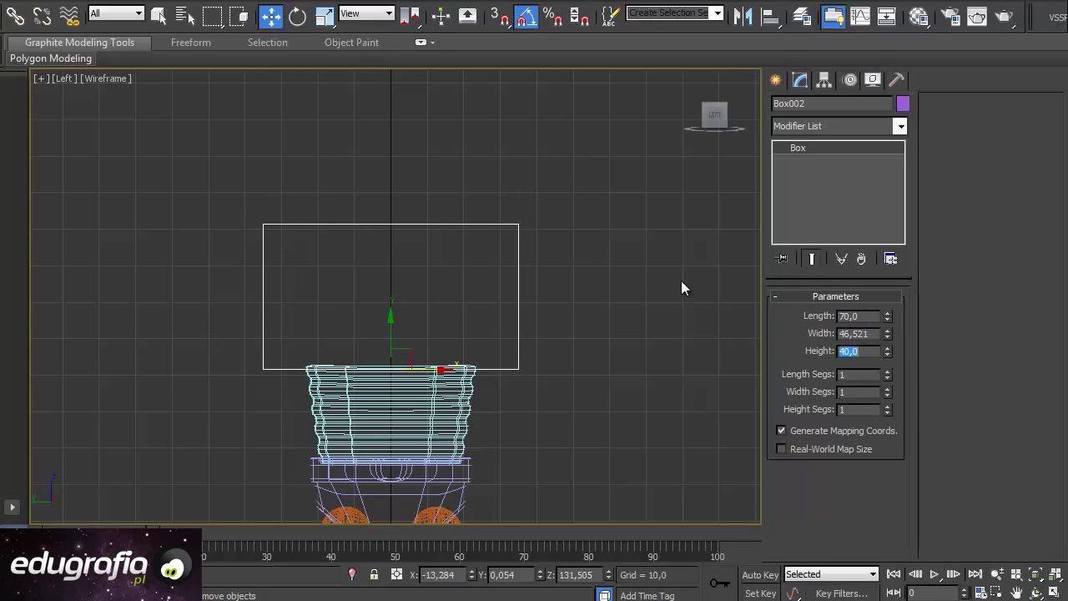
pyautogui.hotkey('alt', 'w')
pyautogui.rightClick(582, 408)
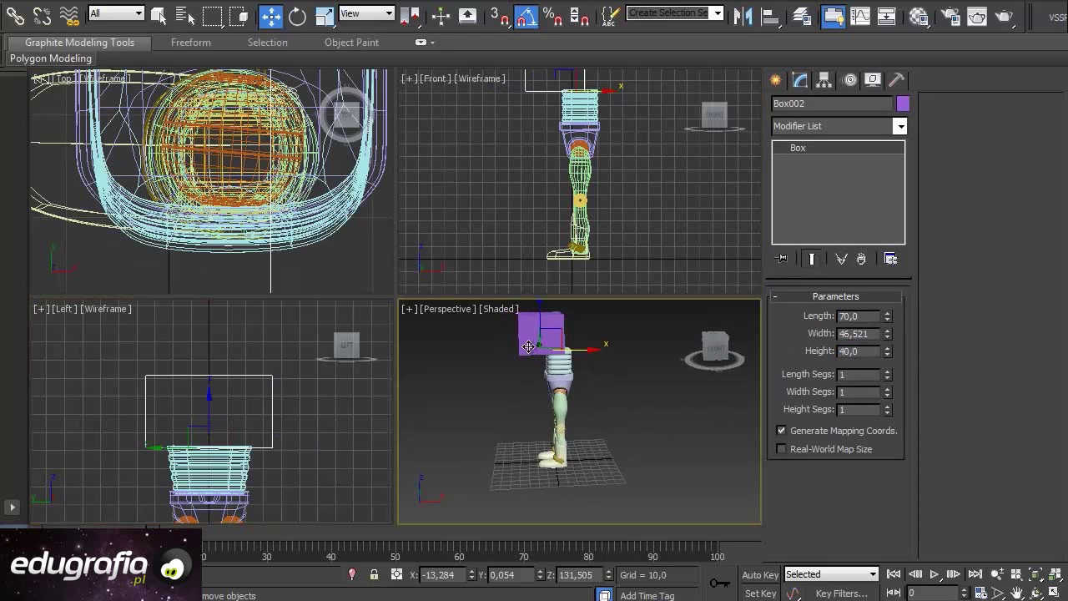
pyautogui.scroll(2, 520, 347)
pyautogui.scroll(3, 520, 348)
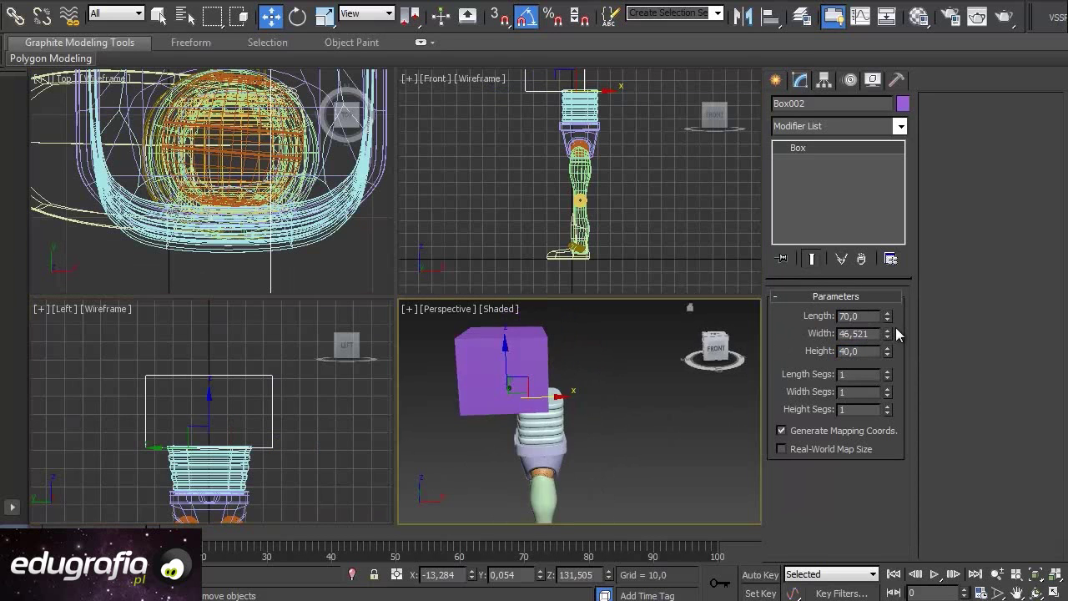
pyautogui.moveTo(877, 334); pyautogui.dragTo(787, 335)
pyautogui.write('40')
pyautogui.press('Return')
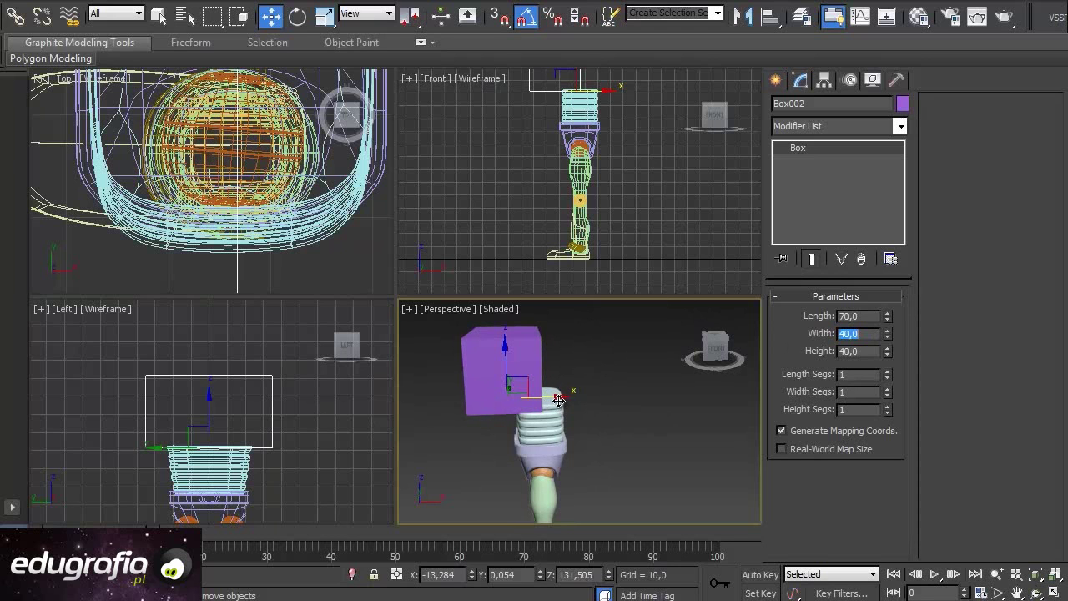
# Maximize the Perspective view with Edged Faces on and centre the box over the torso
pyautogui.hotkey('alt', 'w')
pyautogui.moveTo(560, 401)
pyautogui.keyDown('alt'); pyautogui.mouseDown(button='middle')
pyautogui.moveTo(420, 344)
pyautogui.moveTo(408, 280)
pyautogui.moveTo(451, 384)
pyautogui.mouseUp(button='middle'); pyautogui.keyUp('alt')
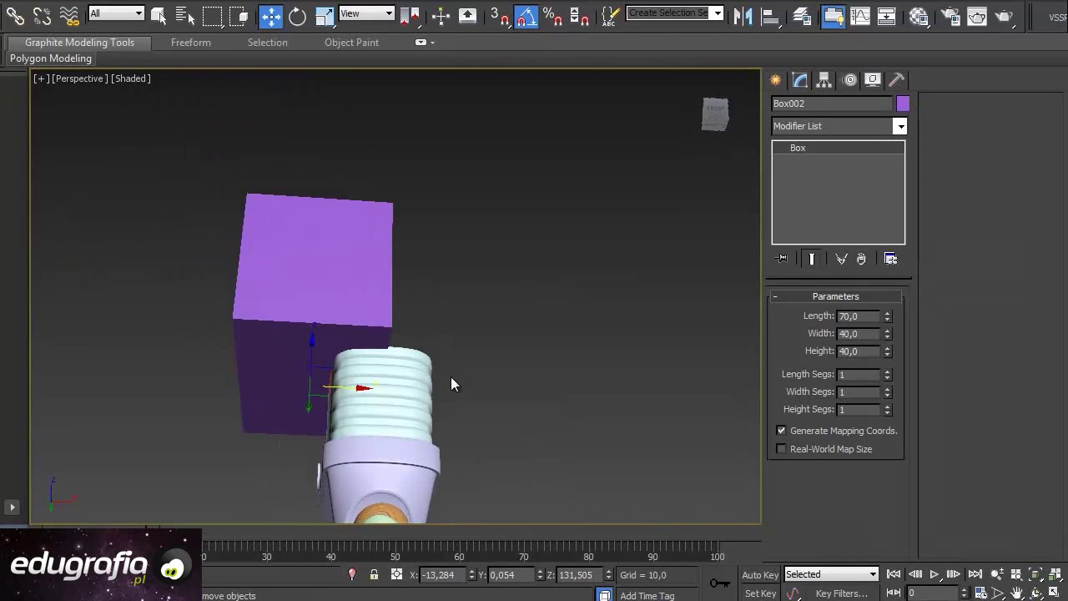
pyautogui.press('F4')
pyautogui.keyDown('alt'); pyautogui.moveTo(443, 328); pyautogui.dragTo(425, 334, button='middle'); pyautogui.keyUp('alt')
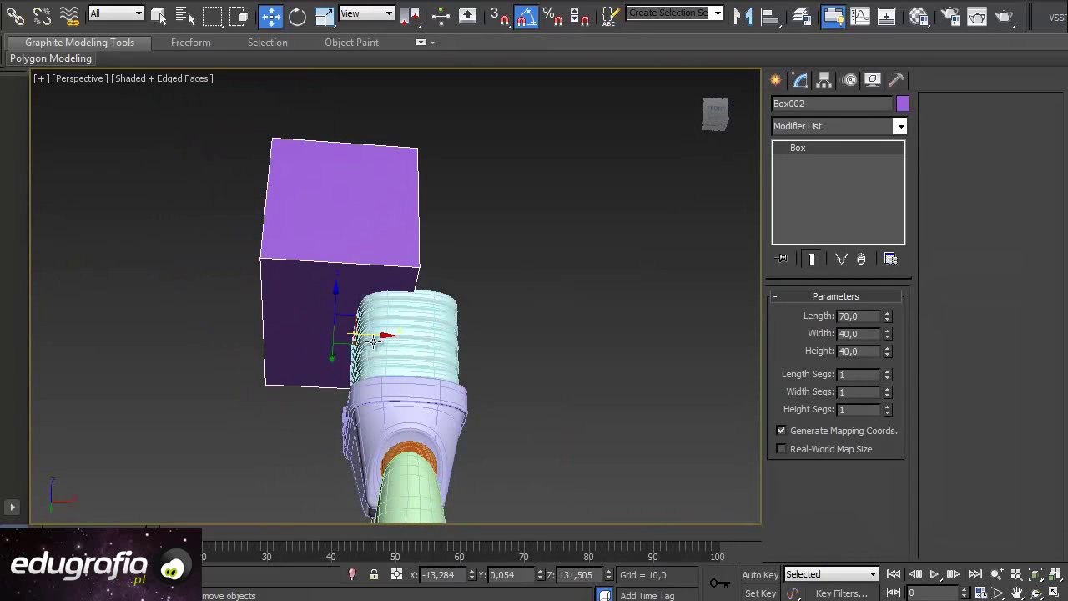
pyautogui.moveTo(384, 337); pyautogui.dragTo(452, 355)
pyautogui.moveTo(453, 354)
pyautogui.keyDown('alt'); pyautogui.mouseDown(button='middle')
pyautogui.moveTo(520, 405)
pyautogui.moveTo(534, 376)
pyautogui.moveTo(596, 418)
pyautogui.moveTo(581, 448)
pyautogui.moveTo(567, 392)
pyautogui.moveTo(556, 417)
pyautogui.mouseUp(button='middle'); pyautogui.keyUp('alt')
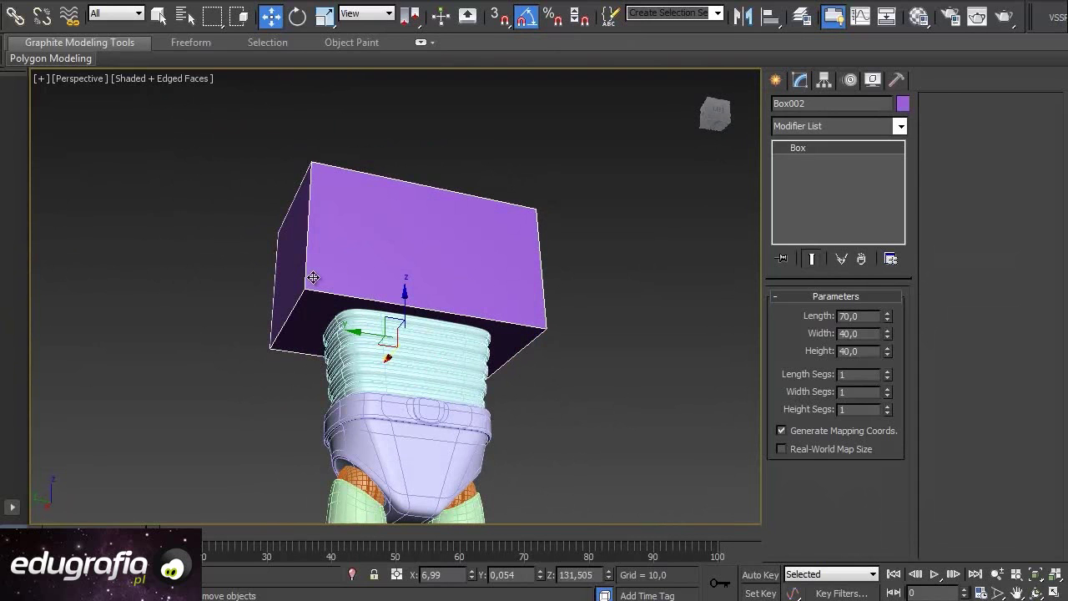
pyautogui.moveTo(267, 278)
pyautogui.keyDown('alt'); pyautogui.mouseDown(button='middle')
pyautogui.moveTo(288, 283)
pyautogui.moveTo(251, 303)
pyautogui.moveTo(334, 325)
pyautogui.mouseUp(button='middle'); pyautogui.keyUp('alt')
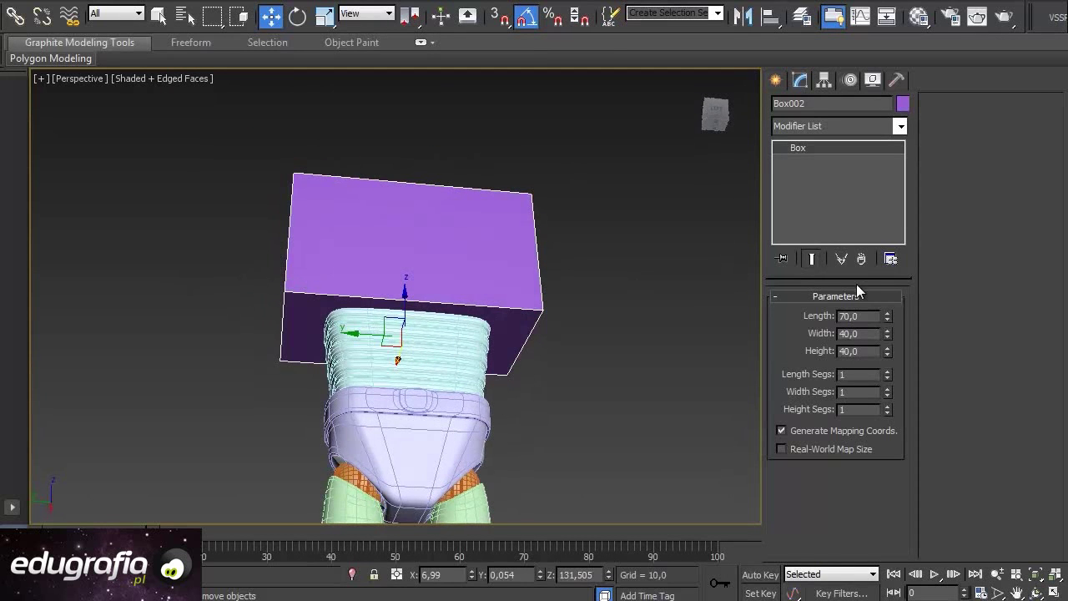
pyautogui.moveTo(402, 286)
pyautogui.keyDown('alt'); pyautogui.mouseDown(button='middle')
pyautogui.moveTo(562, 296)
pyautogui.moveTo(512, 320)
pyautogui.moveTo(593, 305)
pyautogui.moveTo(601, 319)
pyautogui.moveTo(467, 322)
pyautogui.moveTo(495, 325)
pyautogui.mouseUp(button='middle'); pyautogui.keyUp('alt')
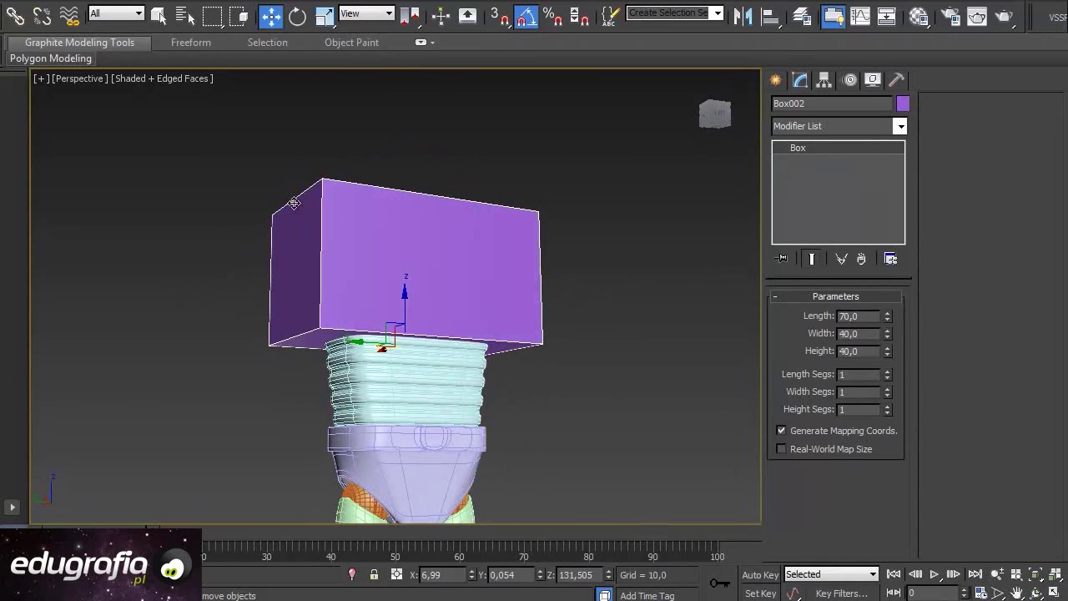
pyautogui.moveTo(345, 469)
pyautogui.mouseDown(button='middle')
pyautogui.moveTo(400, 326)
pyautogui.moveTo(393, 368)
pyautogui.moveTo(279, 375)
pyautogui.moveTo(405, 296)
pyautogui.mouseUp(button='middle')
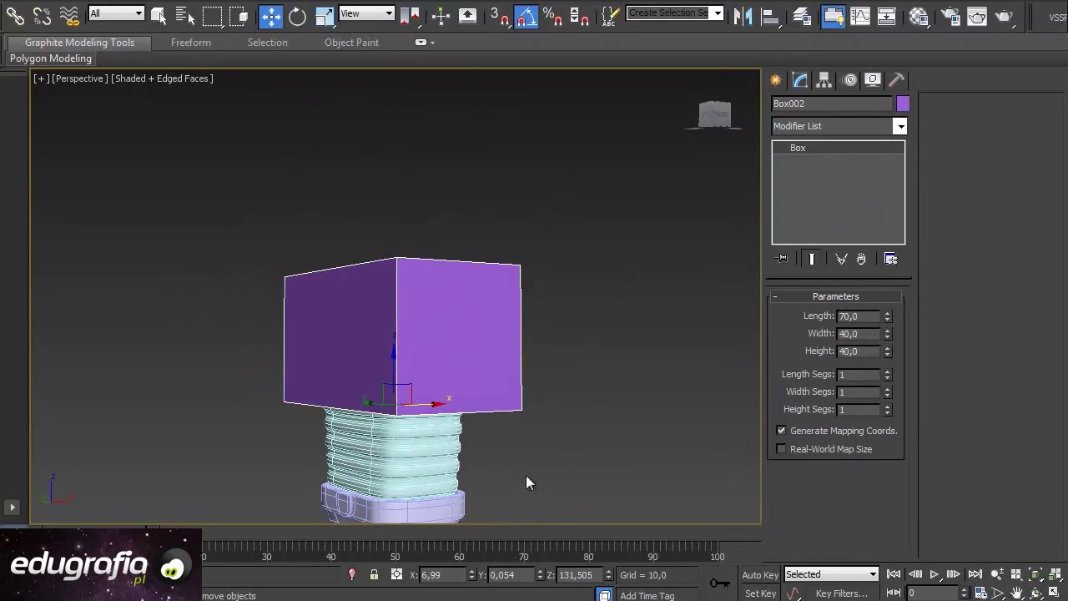
pyautogui.moveTo(283, 336)
pyautogui.keyDown('alt'); pyautogui.mouseDown(button='middle')
pyautogui.moveTo(487, 353)
pyautogui.moveTo(505, 343)
pyautogui.moveTo(460, 375)
pyautogui.moveTo(478, 421)
pyautogui.moveTo(500, 388)
pyautogui.mouseUp(button='middle'); pyautogui.keyUp('alt')
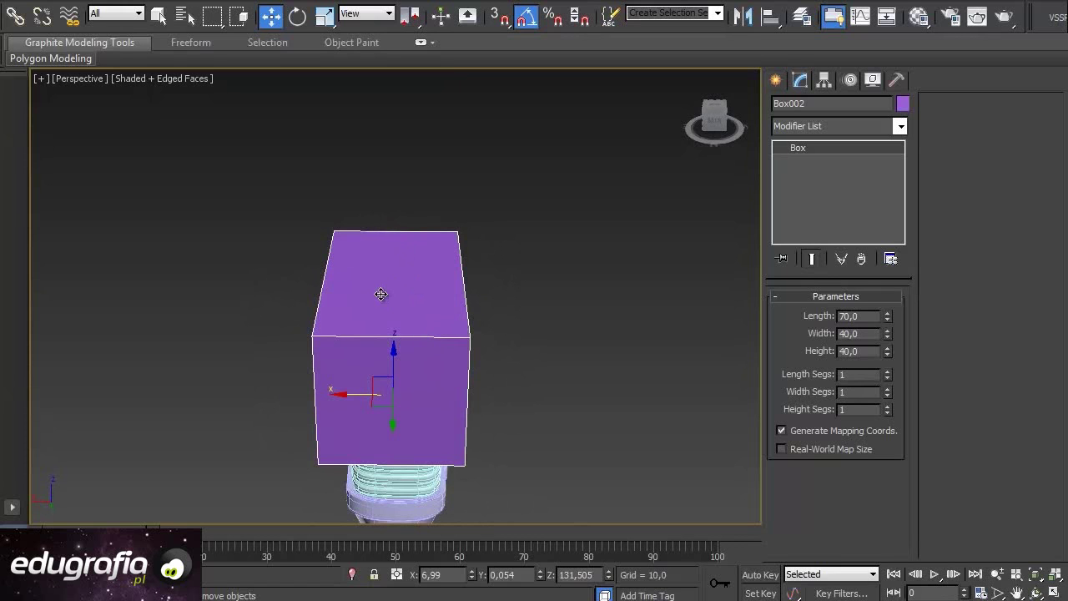
pyautogui.moveTo(519, 361)
pyautogui.keyDown('alt'); pyautogui.mouseDown(button='middle')
pyautogui.moveTo(460, 268)
pyautogui.moveTo(246, 329)
pyautogui.moveTo(328, 312)
pyautogui.moveTo(454, 329)
pyautogui.moveTo(400, 406)
pyautogui.moveTo(386, 406)
pyautogui.moveTo(349, 317)
pyautogui.mouseUp(button='middle'); pyautogui.keyUp('alt')
# Raise Box002's Width Segs, Length Segs and Height Segs to 3 each
pyautogui.click(888, 389)
pyautogui.click(888, 389)
pyautogui.keyDown('alt'); pyautogui.moveTo(471, 386); pyautogui.dragTo(623, 429, button='middle'); pyautogui.keyUp('alt')
pyautogui.keyDown('alt'); pyautogui.moveTo(552, 396); pyautogui.dragTo(527, 401, button='middle'); pyautogui.keyUp('alt')
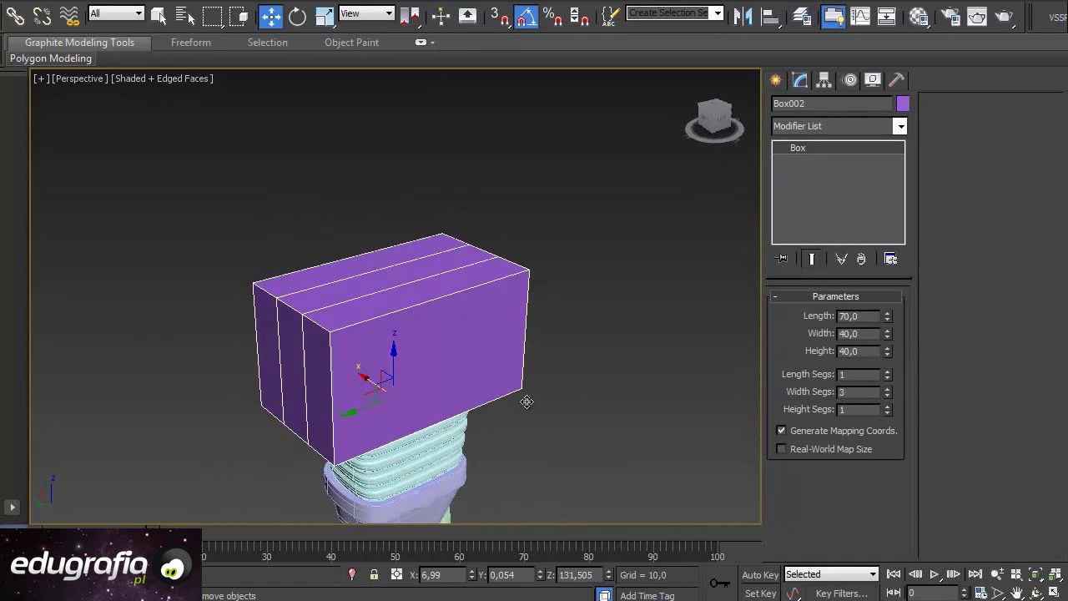
pyautogui.click(888, 372)
pyautogui.click(887, 372)
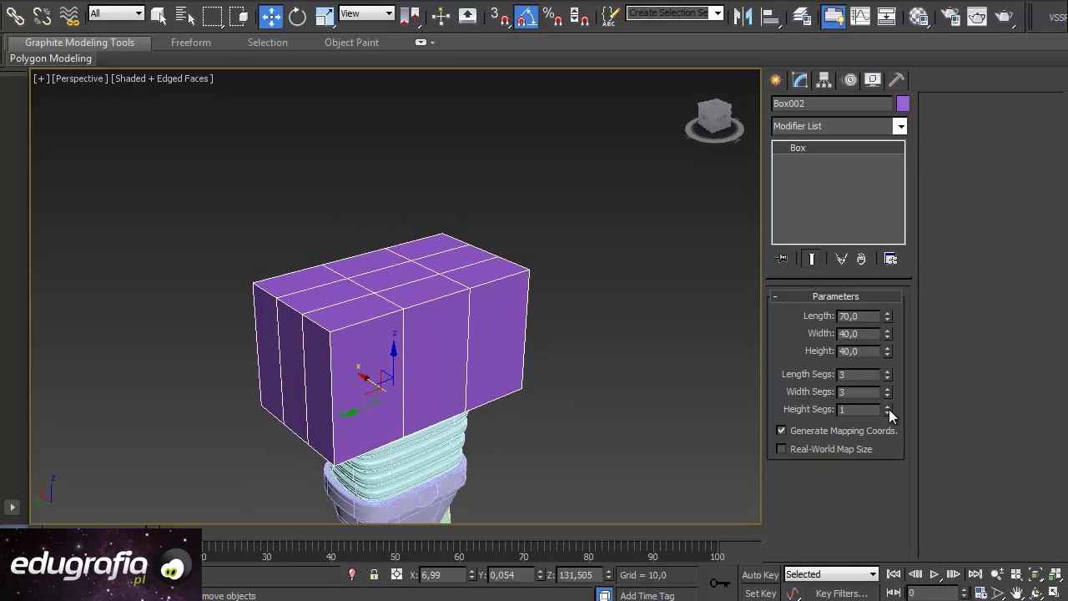
pyautogui.click(889, 406)
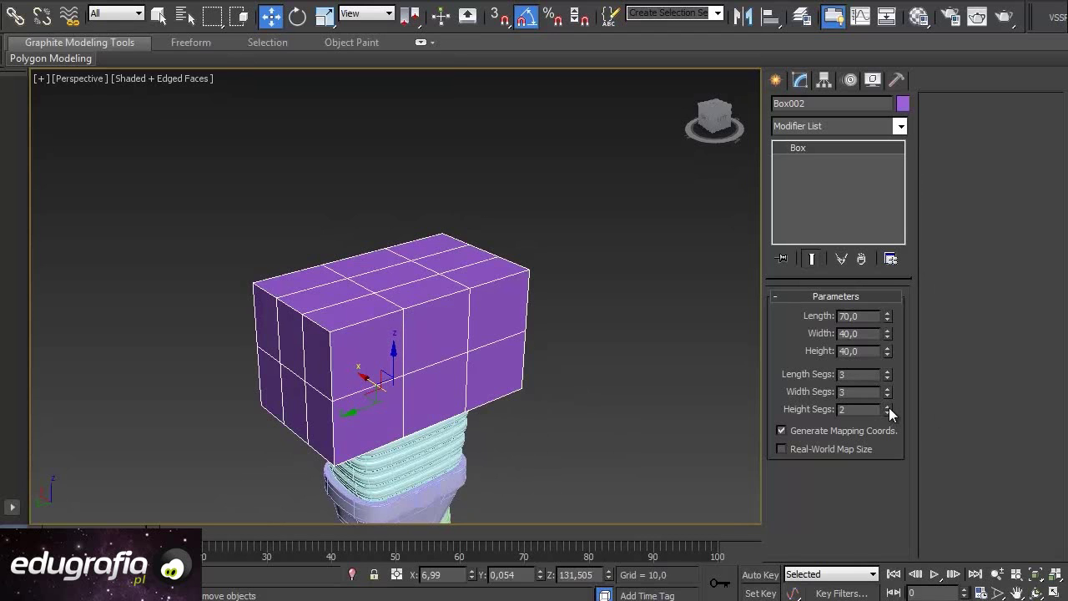
pyautogui.click(888, 407)
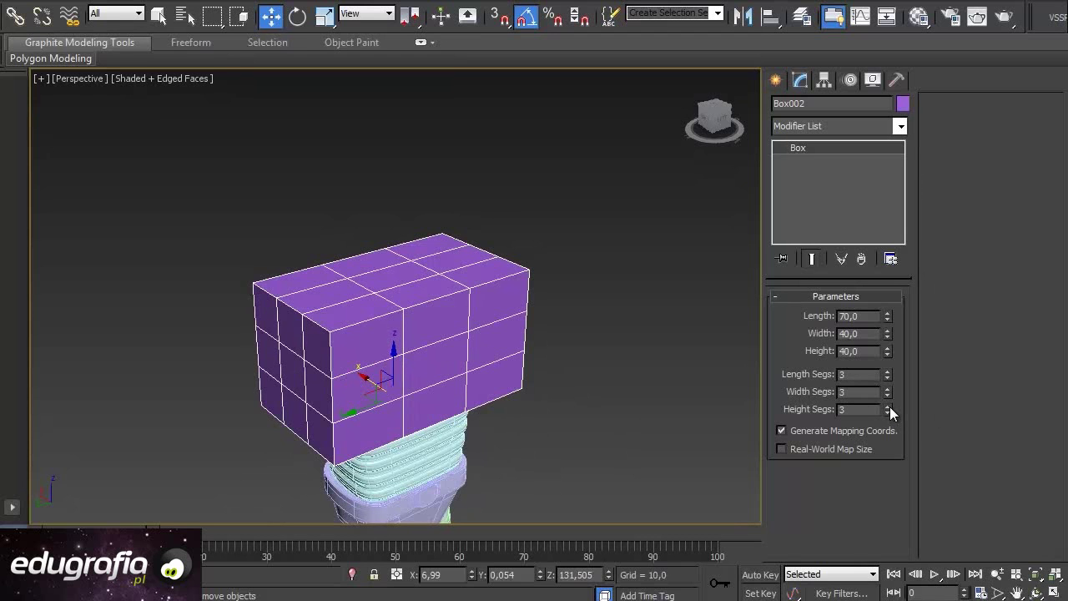
pyautogui.moveTo(508, 396)
pyautogui.keyDown('alt'); pyautogui.mouseDown(button='middle')
pyautogui.moveTo(486, 348)
pyautogui.moveTo(529, 367)
pyautogui.moveTo(544, 353)
pyautogui.moveTo(501, 352)
pyautogui.moveTo(527, 369)
pyautogui.mouseUp(button='middle'); pyautogui.keyUp('alt')
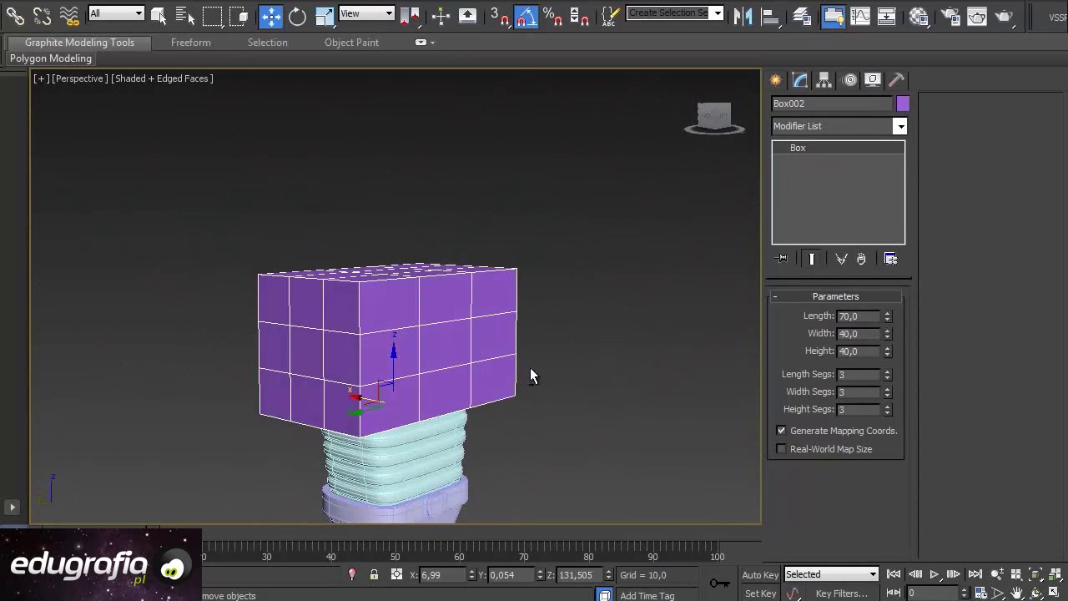
pyautogui.moveTo(426, 266)
pyautogui.keyDown('alt'); pyautogui.mouseDown(button='middle')
pyautogui.moveTo(486, 333)
pyautogui.moveTo(573, 276)
pyautogui.moveTo(506, 340)
pyautogui.moveTo(412, 301)
pyautogui.moveTo(534, 343)
pyautogui.moveTo(514, 325)
pyautogui.moveTo(505, 408)
pyautogui.moveTo(490, 311)
pyautogui.mouseUp(button='middle'); pyautogui.keyUp('alt')
# Convert Box002 to an Editable Poly
pyautogui.rightClick(811, 151)
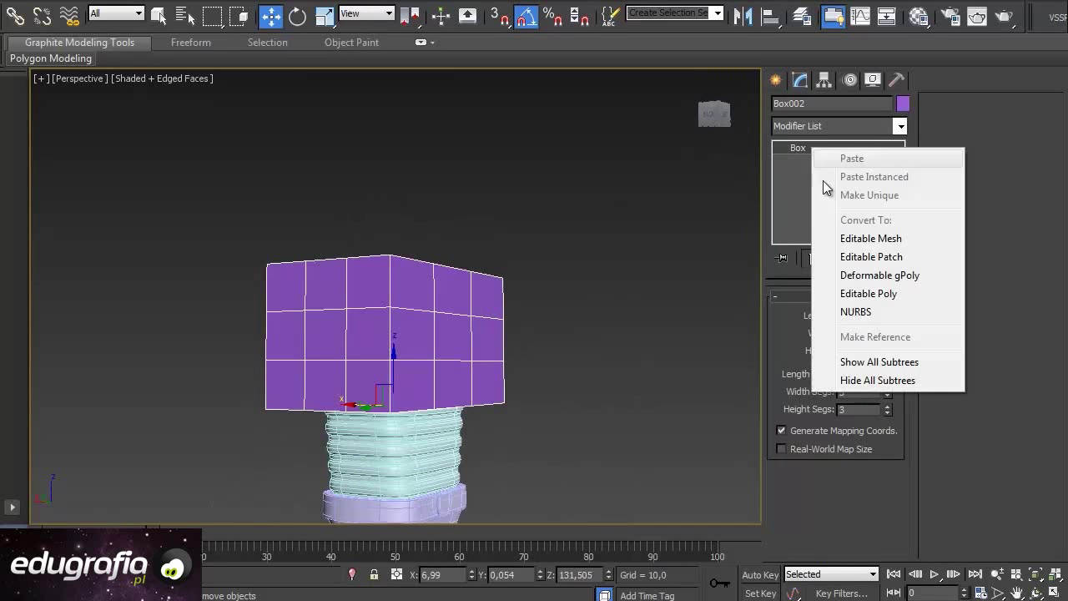
pyautogui.click(868, 294)
pyautogui.moveTo(245, 354)
pyautogui.keyDown('alt'); pyautogui.mouseDown(button='middle')
pyautogui.moveTo(248, 376)
pyautogui.moveTo(228, 291)
pyautogui.moveTo(269, 310)
pyautogui.moveTo(292, 358)
pyautogui.moveTo(231, 291)
pyautogui.moveTo(209, 293)
pyautogui.mouseUp(button='middle'); pyautogui.keyUp('alt')
pyautogui.keyDown('alt'); pyautogui.moveTo(298, 338); pyautogui.dragTo(374, 270, button='middle'); pyautogui.keyUp('alt')
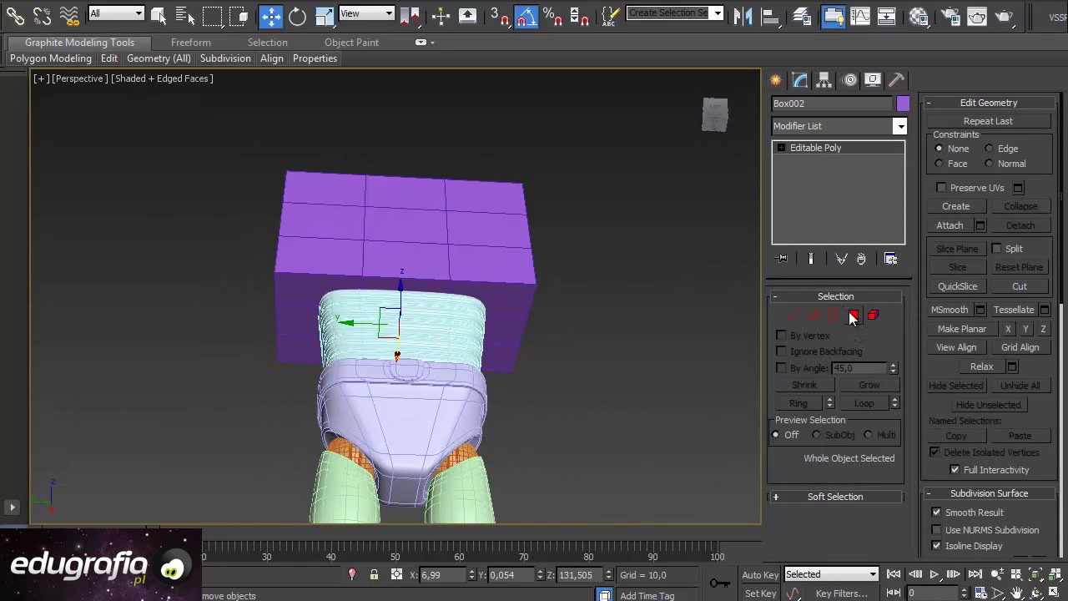
# In Polygon mode, select the first four polygons of the box's 3x3 face
pyautogui.click(852, 315)
pyautogui.scroll(4, 348, 338)
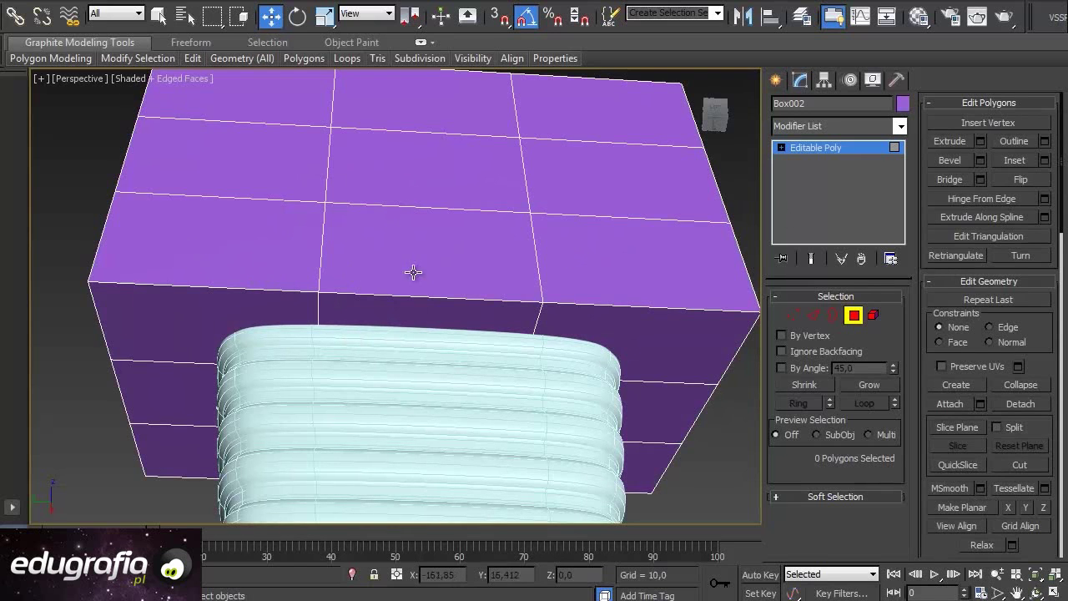
pyautogui.click(249, 311)
pyautogui.keyDown('ctrl'); pyautogui.click(442, 307); pyautogui.keyUp('ctrl')
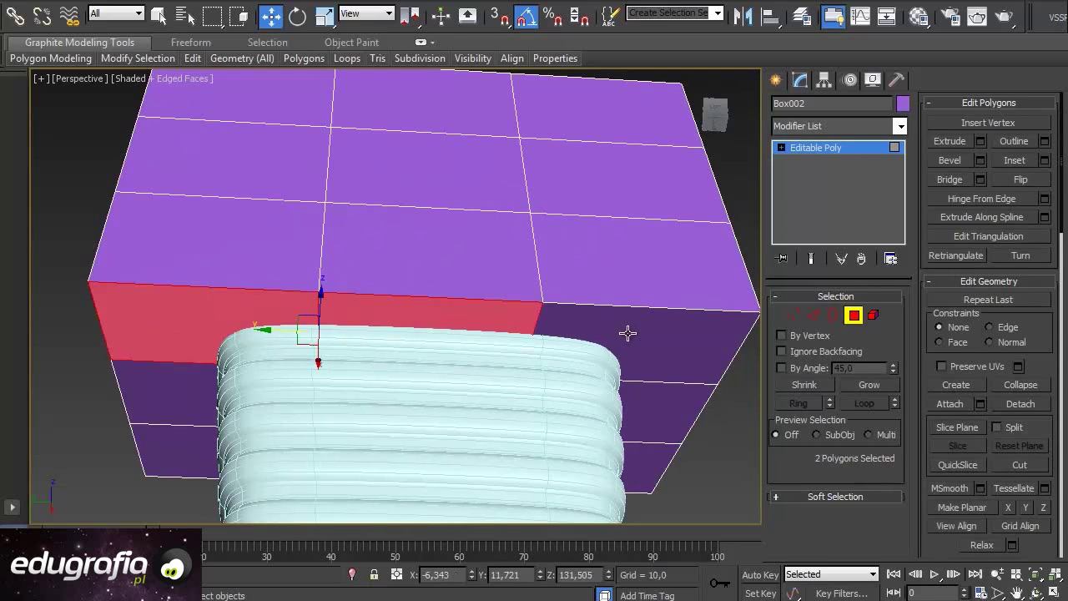
pyautogui.keyDown('ctrl'); pyautogui.click(626, 334); pyautogui.keyUp('ctrl')
pyautogui.keyDown('ctrl'); pyautogui.click(649, 400); pyautogui.keyUp('ctrl')
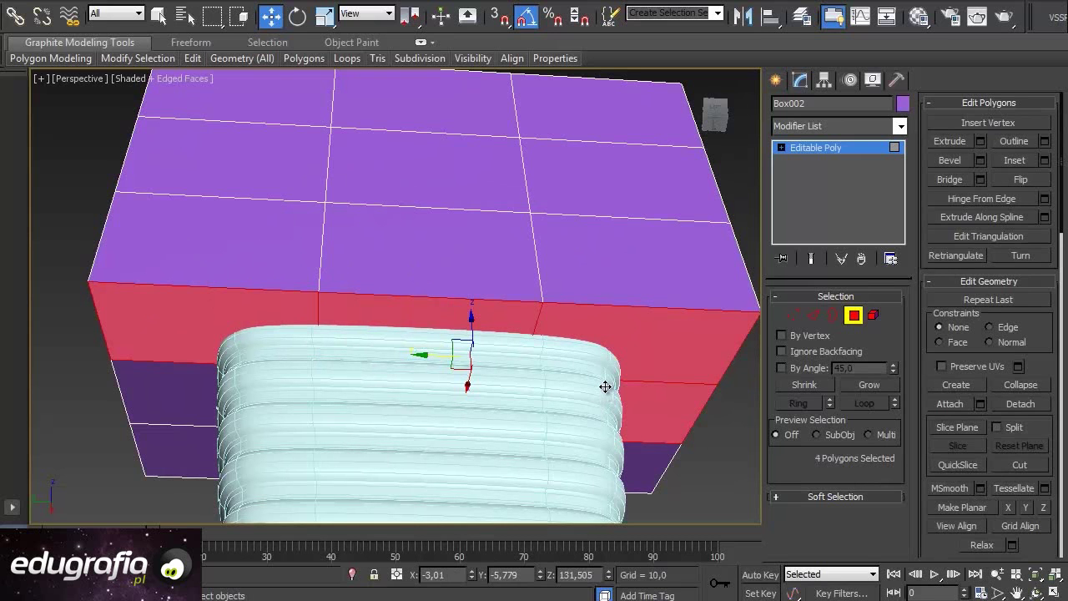
# Isolate Box002 and maximize the Perspective view looking up at its underside
pyautogui.hotkey('alt', 'w')
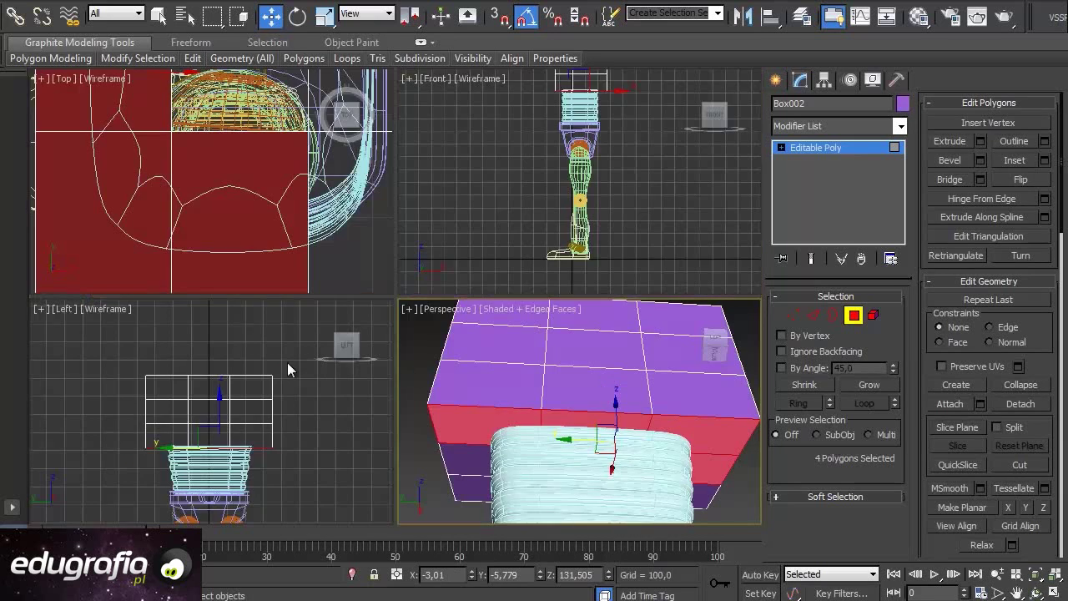
pyautogui.middleClick(292, 418)
pyautogui.hotkey('alt', 'w')
pyautogui.scroll(2, 368, 417)
pyautogui.scroll(2, 368, 417)
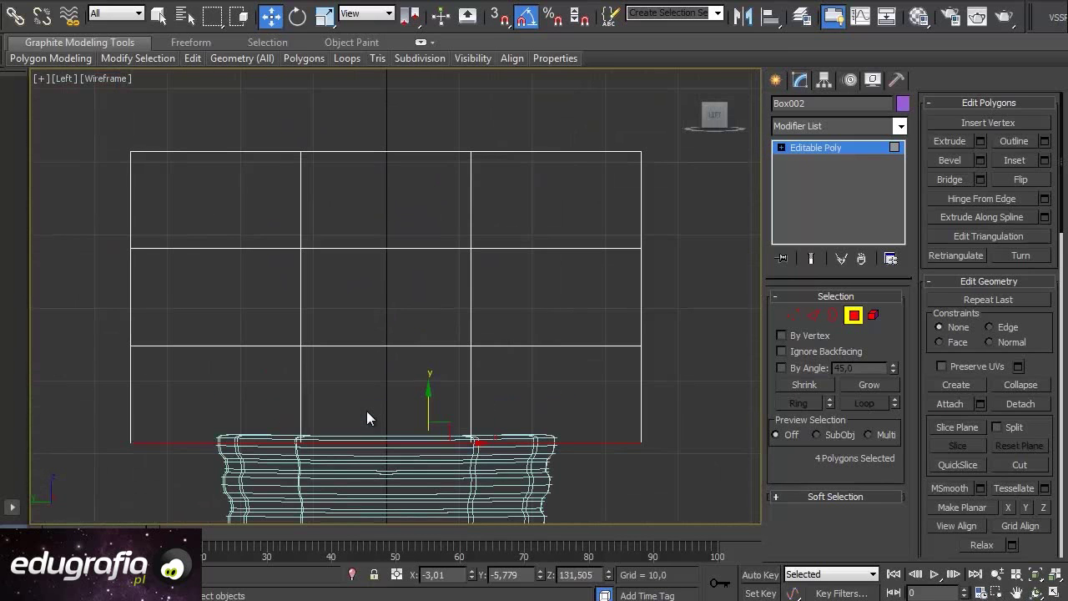
pyautogui.hotkey('alt', 'w')
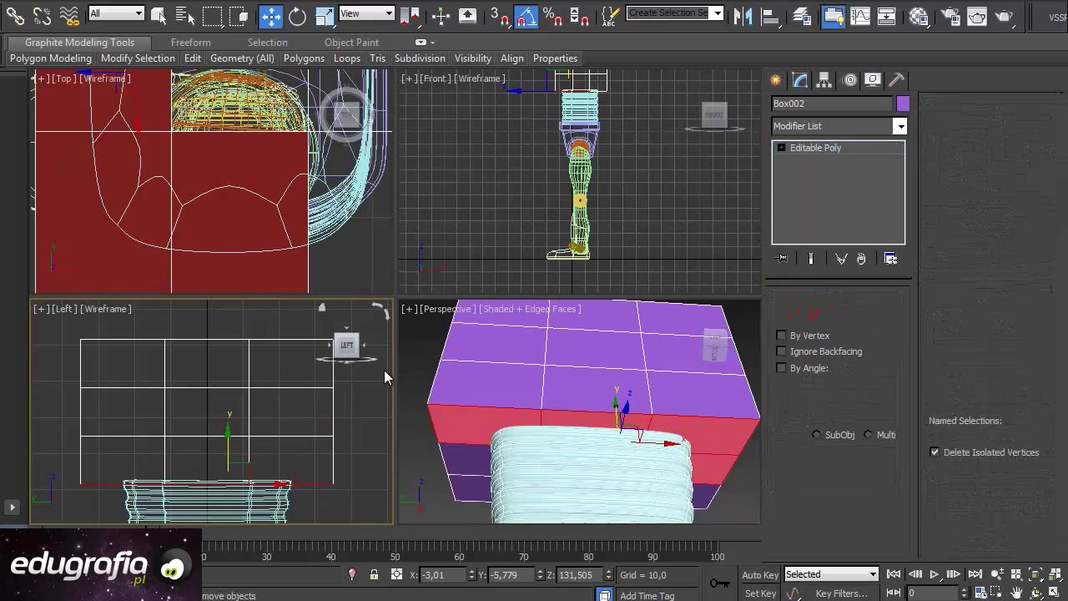
pyautogui.hotkey('alt', 'q')
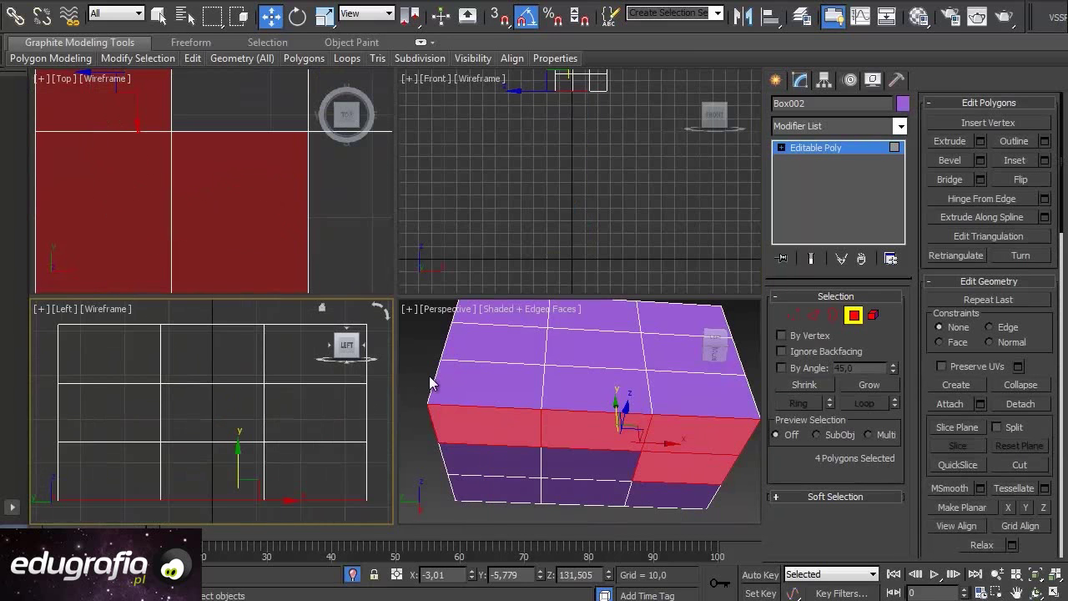
pyautogui.hotkey('alt', 'w')
pyautogui.moveTo(375, 370)
pyautogui.keyDown('alt'); pyautogui.mouseDown(button='middle')
pyautogui.moveTo(412, 382)
pyautogui.moveTo(397, 384)
pyautogui.mouseUp(button='middle'); pyautogui.keyUp('alt')
# Complete the nine-polygon face selection and preview an inset of 1,0
pyautogui.press('q')
pyautogui.keyDown('ctrl'); pyautogui.click(397, 383); pyautogui.keyUp('ctrl')
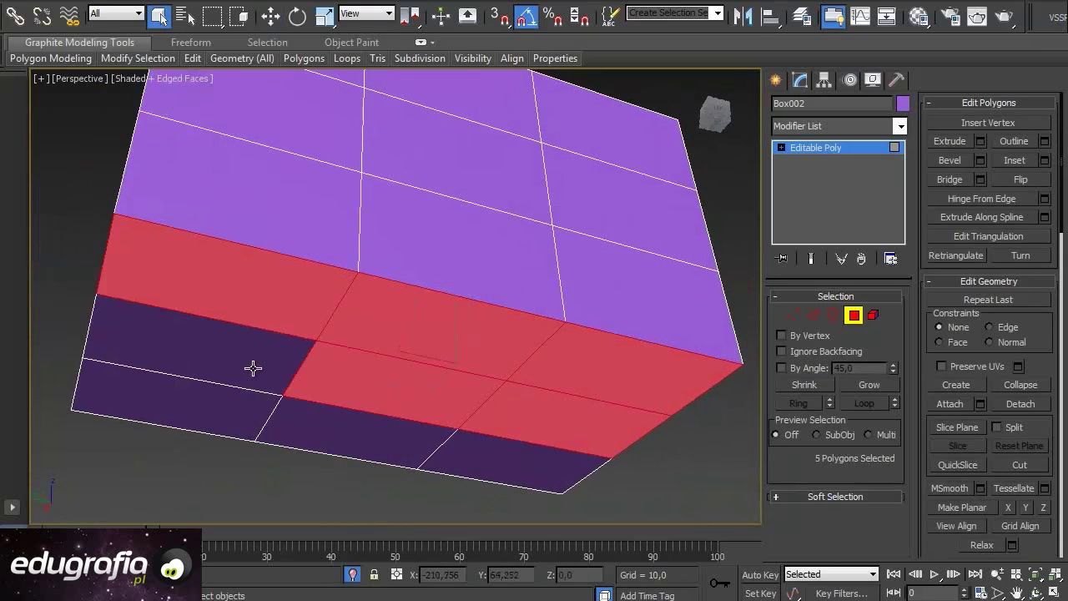
pyautogui.keyDown('ctrl'); pyautogui.click(262, 369); pyautogui.keyUp('ctrl')
pyautogui.keyDown('ctrl'); pyautogui.click(226, 415); pyautogui.keyUp('ctrl')
pyautogui.keyDown('ctrl'); pyautogui.click(365, 430); pyautogui.keyUp('ctrl')
pyautogui.keyDown('ctrl'); pyautogui.click(510, 466); pyautogui.keyUp('ctrl')
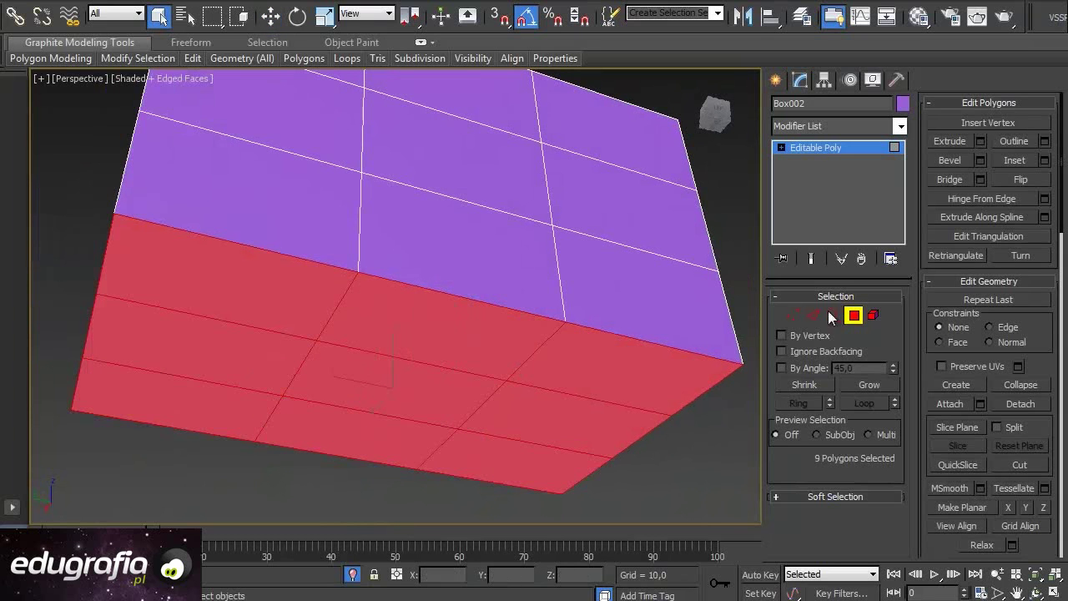
pyautogui.click(1045, 159)
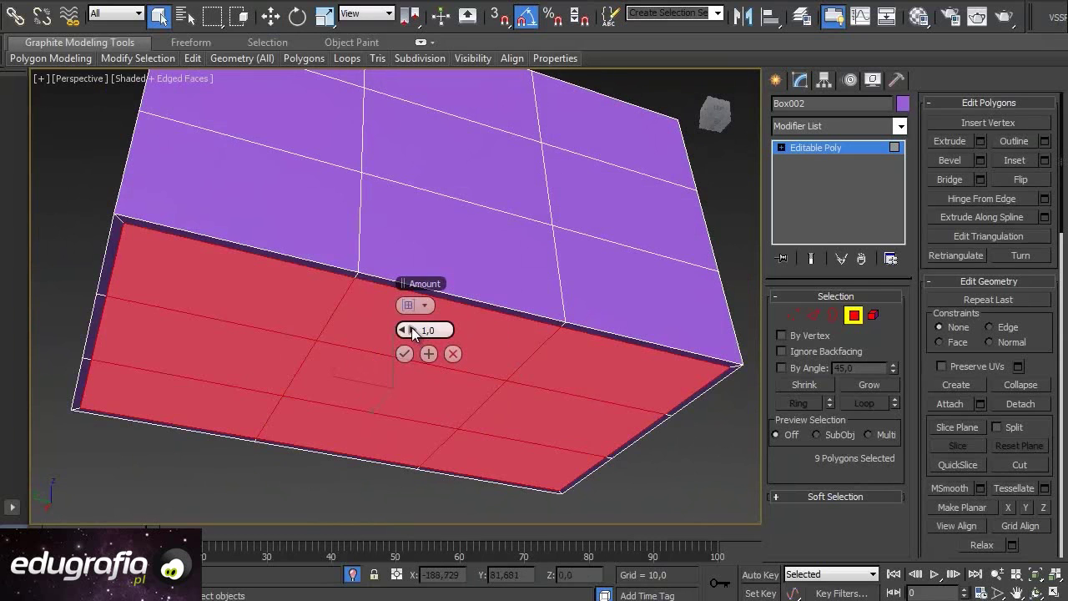
# Inset the face by about 2,3 and extrude the inner panel outward by 5,071
pyautogui.moveTo(413, 327); pyautogui.dragTo(416, 330)
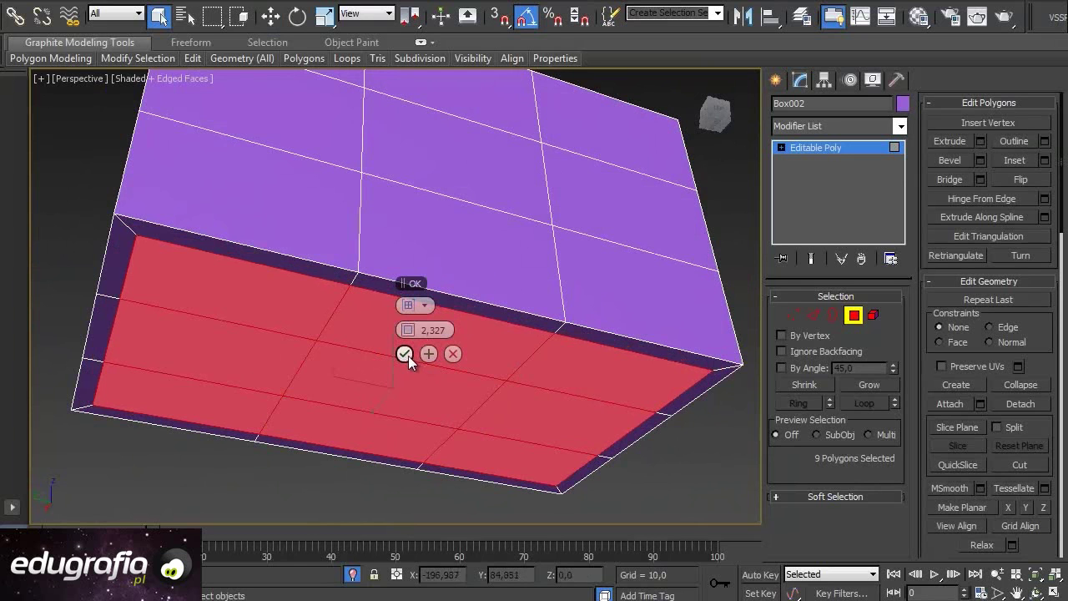
pyautogui.click(406, 356)
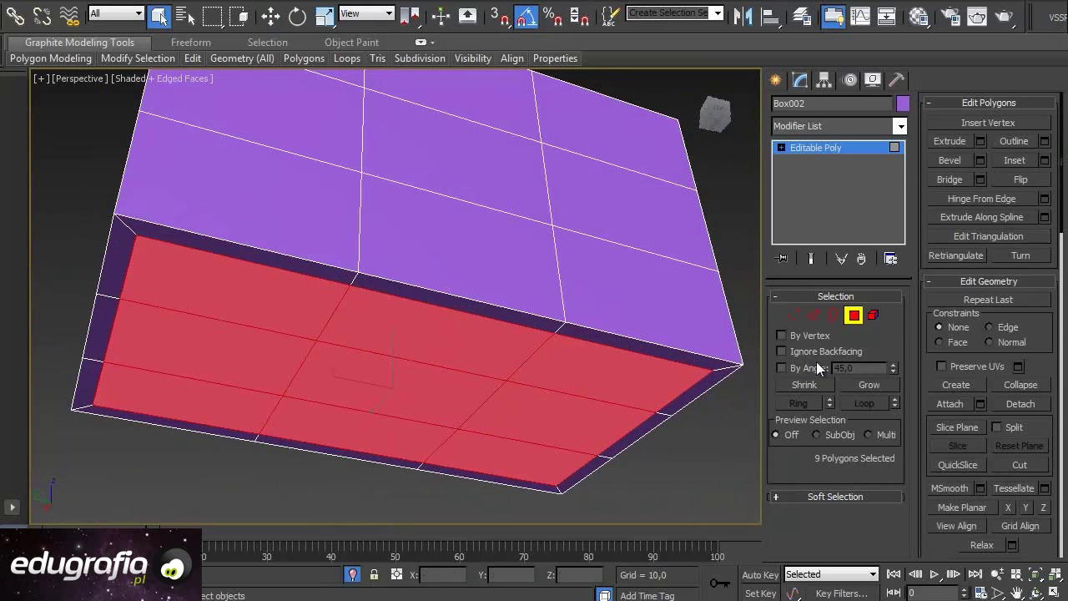
pyautogui.click(980, 141)
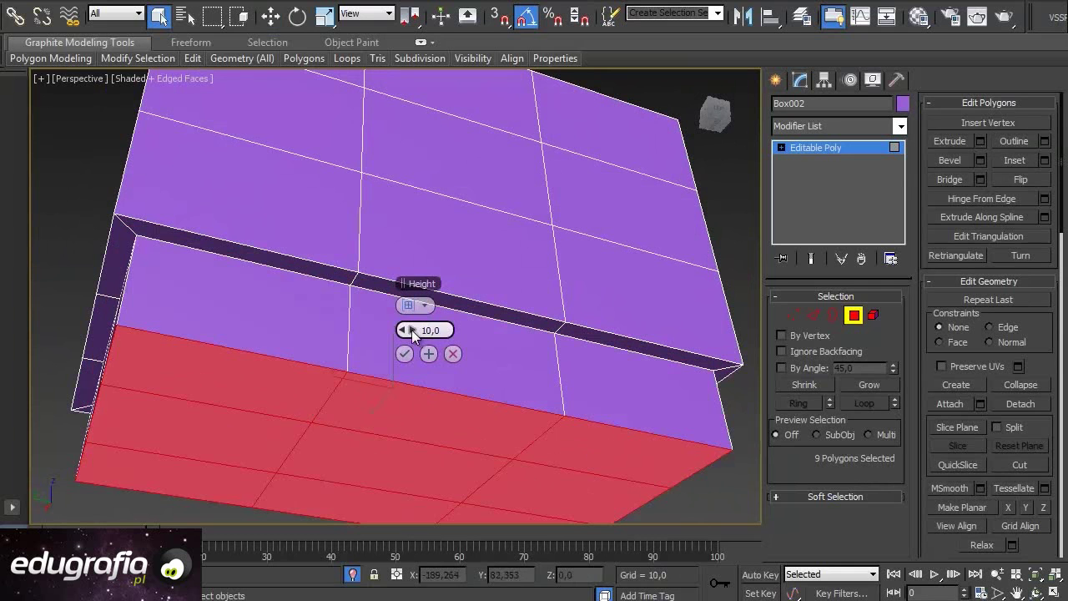
pyautogui.moveTo(421, 329); pyautogui.dragTo(354, 353)
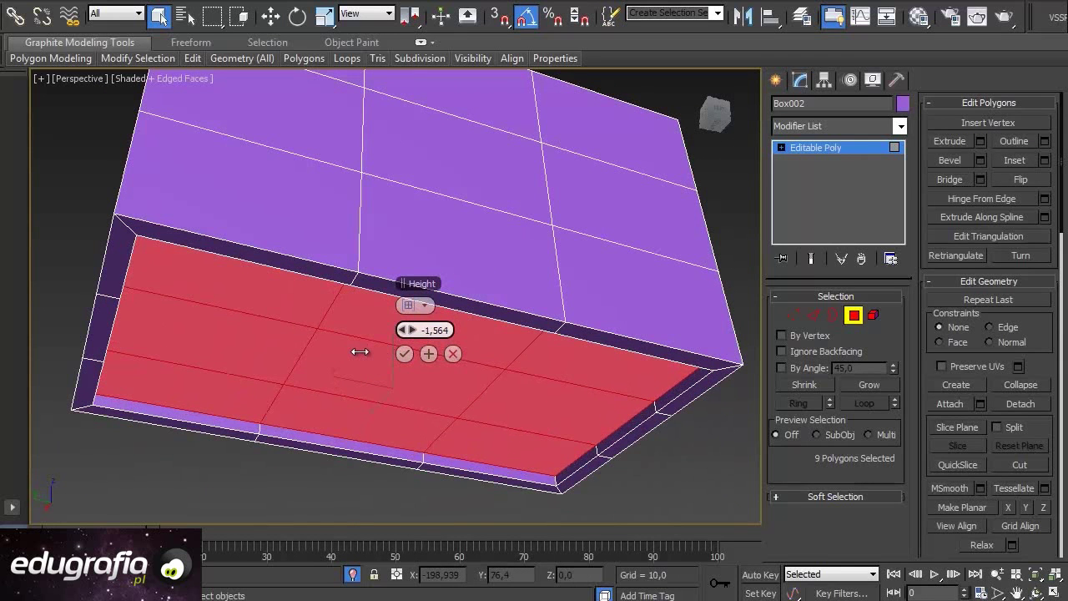
pyautogui.moveTo(360, 351); pyautogui.dragTo(382, 354)
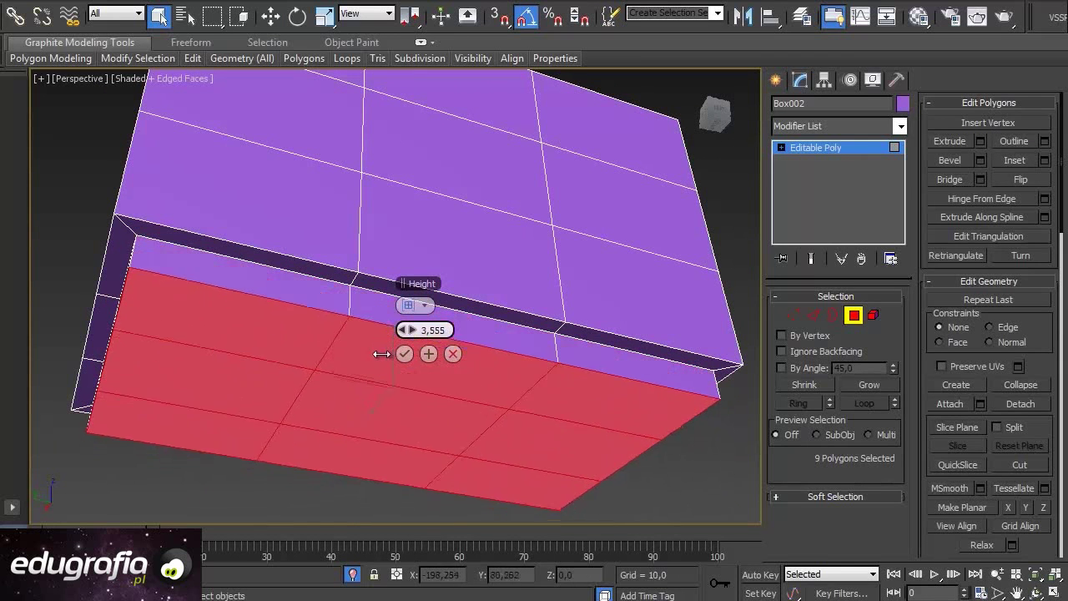
pyautogui.moveTo(382, 354); pyautogui.dragTo(120, 410)
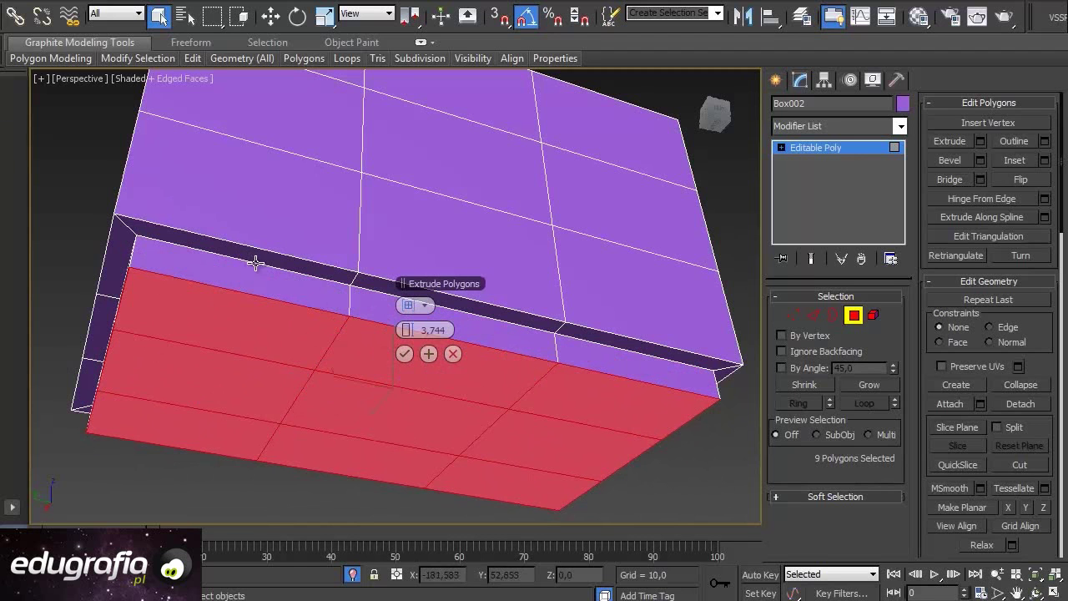
pyautogui.moveTo(416, 330)
pyautogui.mouseDown()
pyautogui.moveTo(384, 338)
pyautogui.moveTo(418, 331)
pyautogui.moveTo(419, 343)
pyautogui.mouseUp()
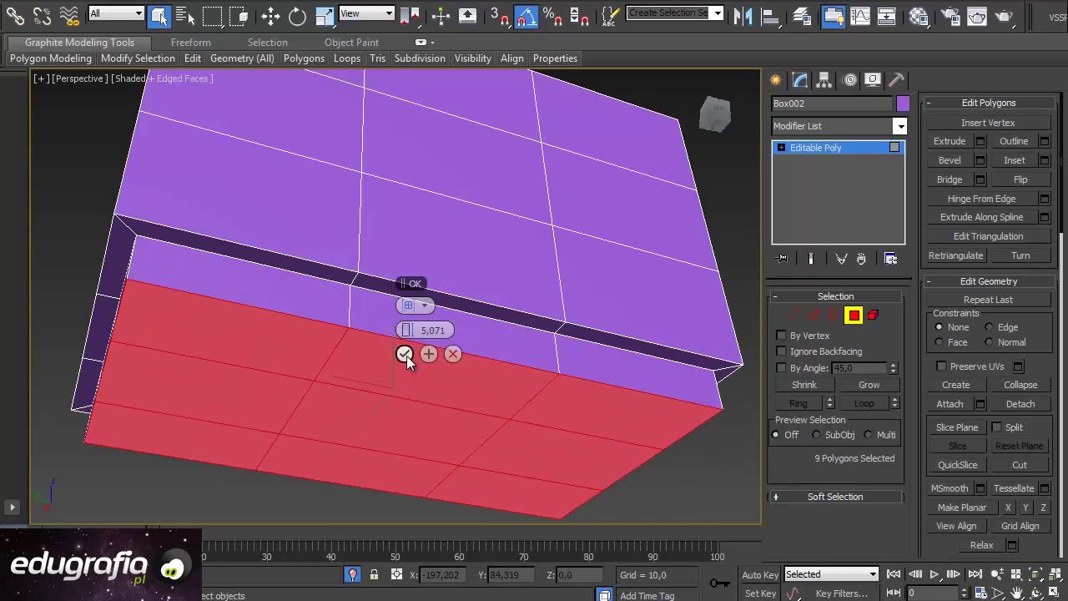
pyautogui.click(406, 356)
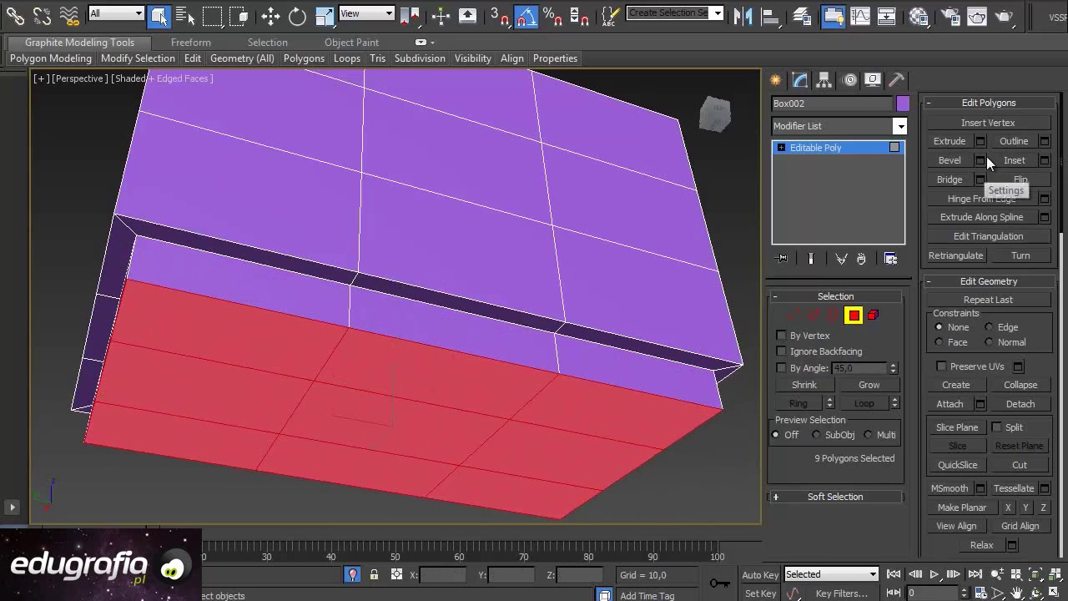
# Inset the raised panel again with a thinner rim of about 1,57
pyautogui.click(1044, 159)
pyautogui.moveTo(421, 305)
pyautogui.moveTo(411, 330); pyautogui.dragTo(409, 343)
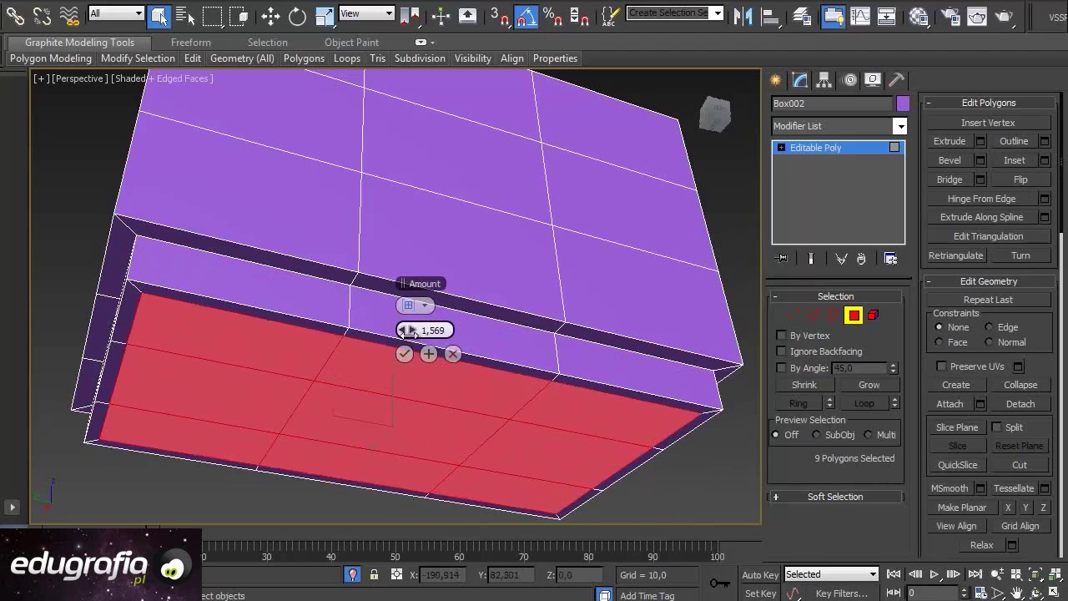
pyautogui.click(404, 354)
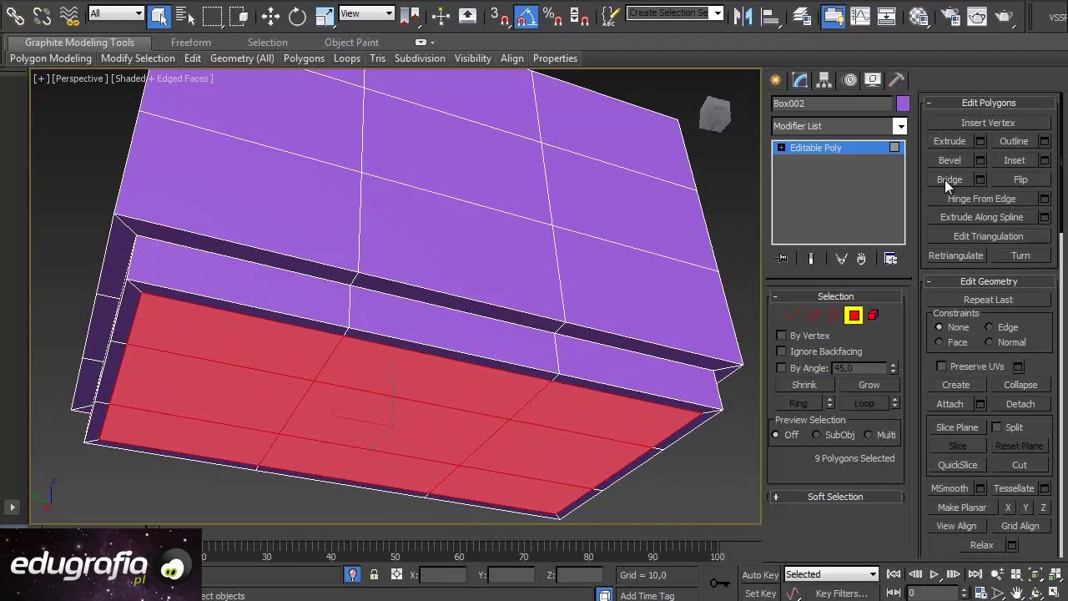
# Extrude the inner panel inward to -3,839, recessing its centre
pyautogui.click(980, 141)
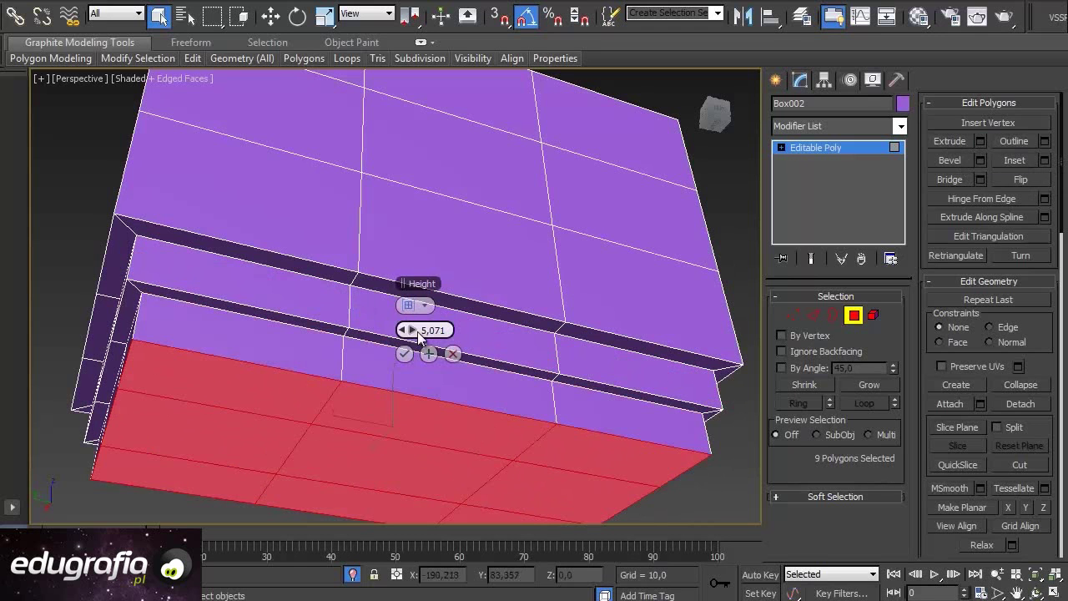
pyautogui.moveTo(419, 334); pyautogui.dragTo(385, 333)
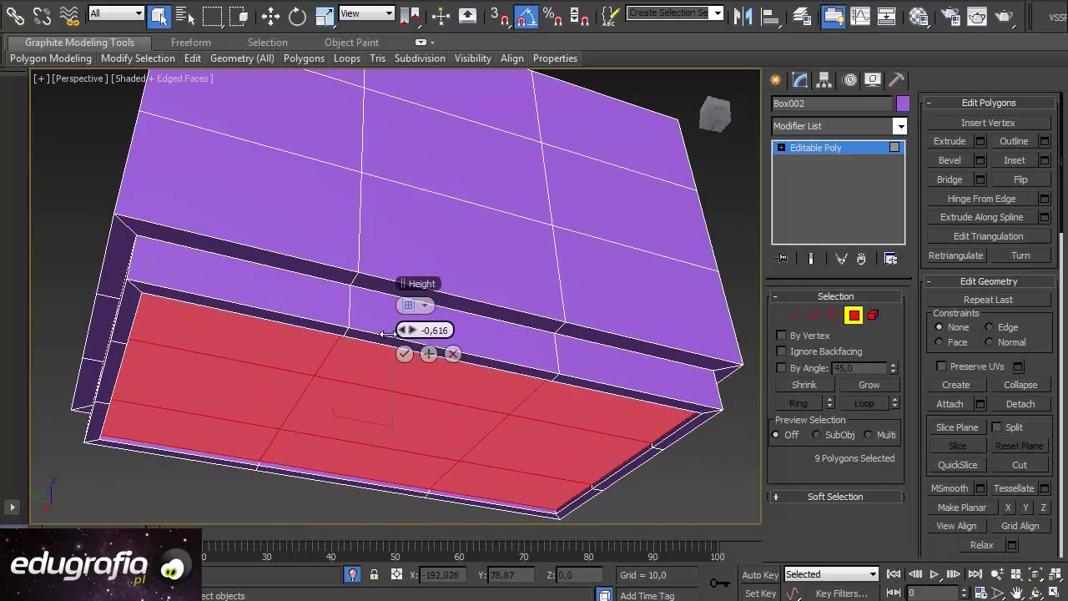
pyautogui.click(429, 354)
pyautogui.moveTo(409, 331); pyautogui.dragTo(399, 330)
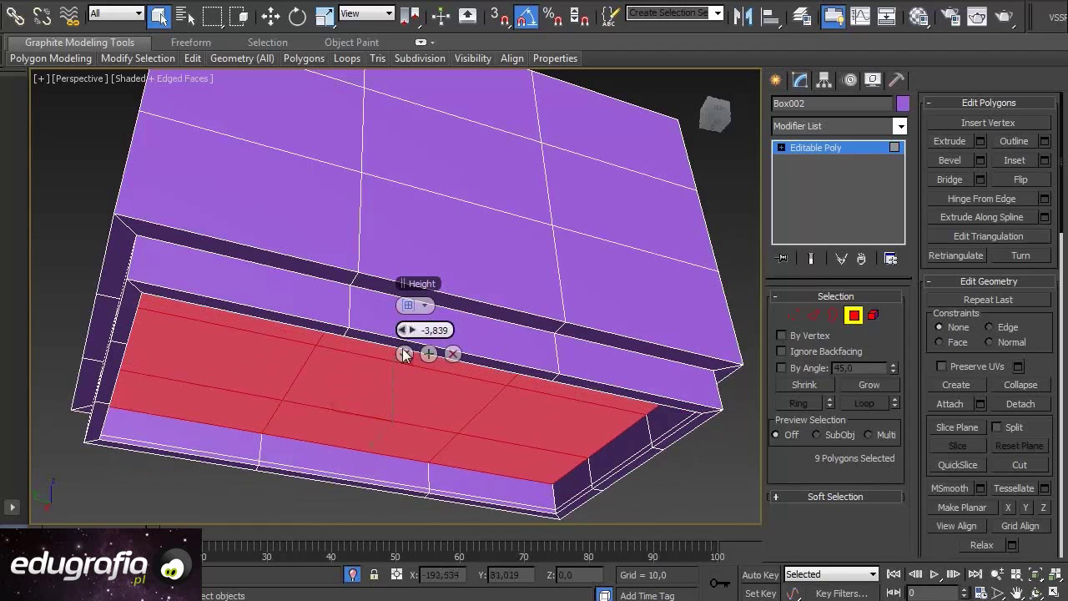
pyautogui.click(404, 354)
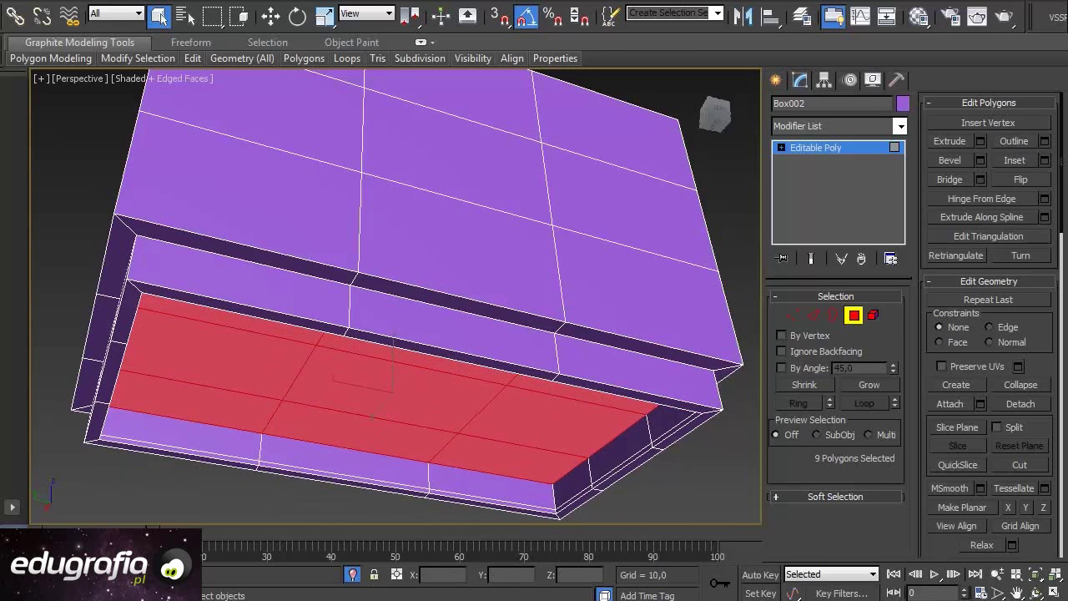
pyautogui.moveTo(171, 271)
pyautogui.keyDown('alt'); pyautogui.mouseDown(button='middle')
pyautogui.moveTo(241, 348)
pyautogui.moveTo(217, 401)
pyautogui.moveTo(279, 325)
pyautogui.moveTo(321, 375)
pyautogui.moveTo(295, 375)
pyautogui.moveTo(282, 318)
pyautogui.moveTo(434, 367)
pyautogui.moveTo(501, 341)
pyautogui.mouseUp(button='middle'); pyautogui.keyUp('alt')
pyautogui.scroll(-5, 322, 375)
pyautogui.scroll(3, 306, 316)
pyautogui.scroll(3, 329, 313)
pyautogui.scroll(-4, 501, 341)
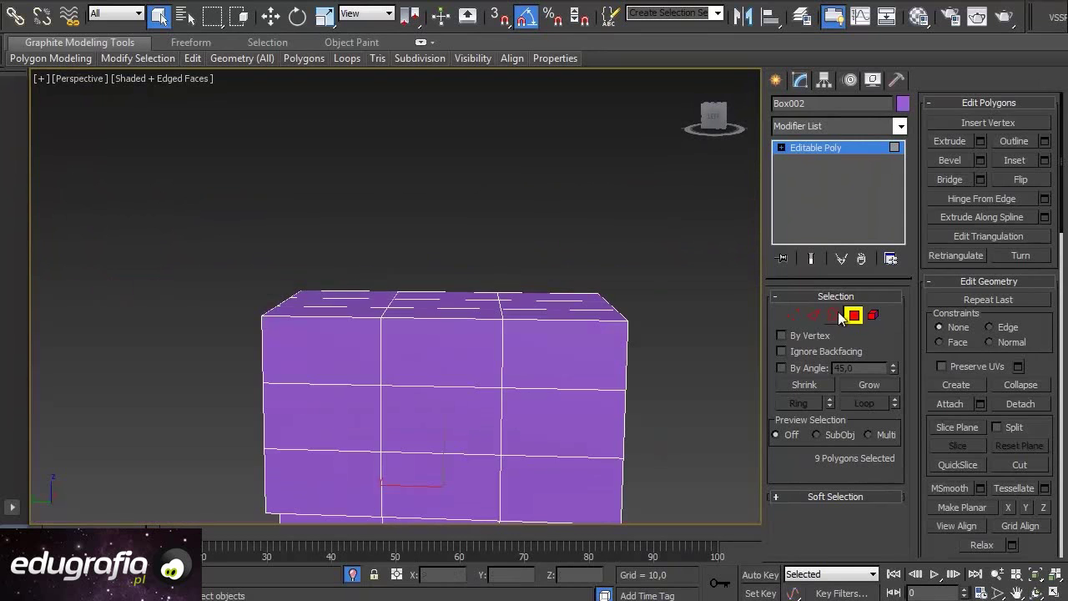
# In Vertex mode, raise the middle top vertices into a peaked top
pyautogui.click(854, 316)
pyautogui.keyDown('alt'); pyautogui.moveTo(562, 364); pyautogui.dragTo(584, 353, button='middle'); pyautogui.keyUp('alt')
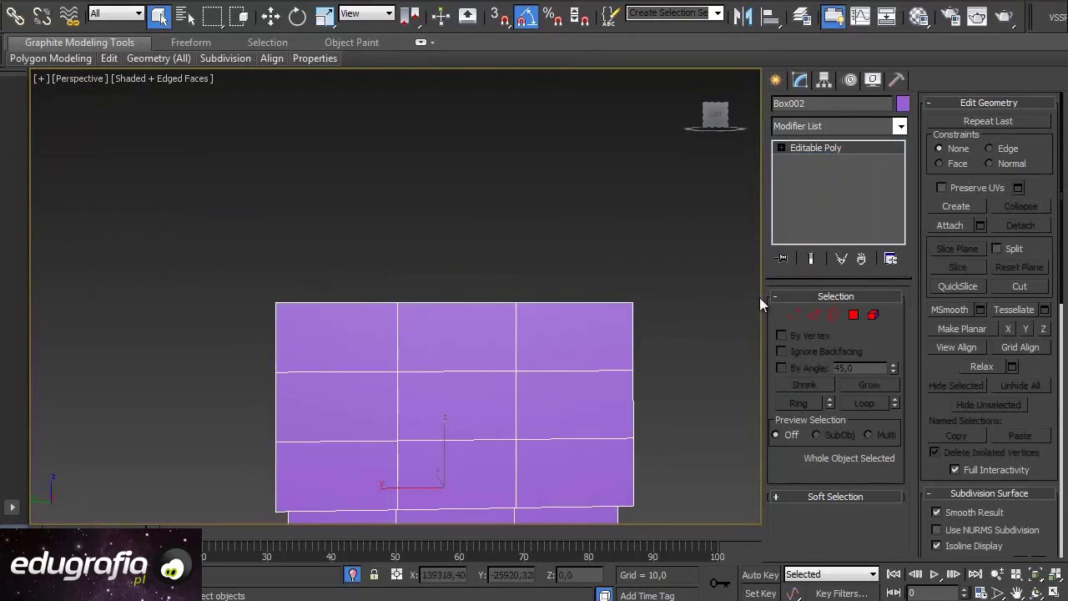
pyautogui.click(794, 314)
pyautogui.moveTo(401, 367)
pyautogui.keyDown('alt'); pyautogui.mouseDown(button='middle')
pyautogui.moveTo(381, 387)
pyautogui.moveTo(378, 374)
pyautogui.mouseUp(button='middle'); pyautogui.keyUp('alt')
pyautogui.moveTo(363, 245); pyautogui.dragTo(532, 336)
pyautogui.press('w')
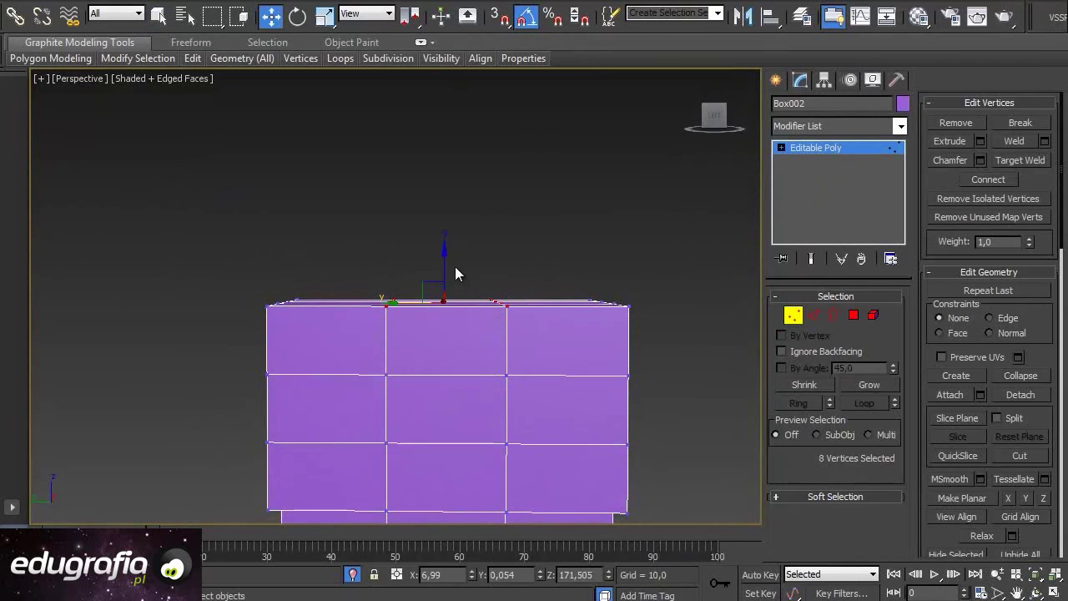
pyautogui.moveTo(443, 261); pyautogui.dragTo(443, 228)
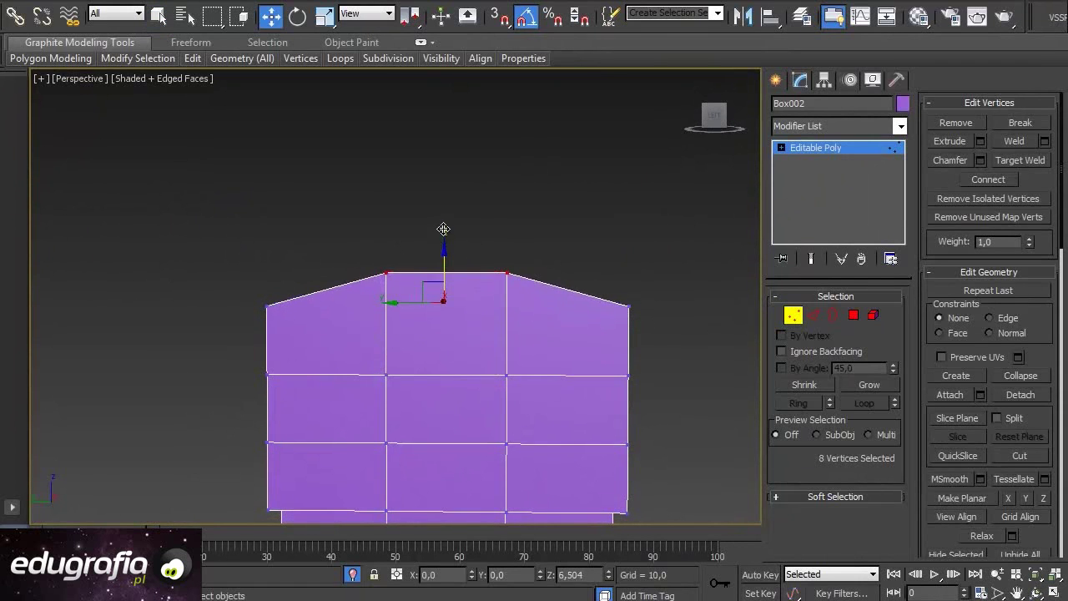
# Slide the top corner vertices on both sides inward to bevel the upper corners
pyautogui.keyDown('alt'); pyautogui.moveTo(458, 365); pyautogui.dragTo(518, 350, button='middle'); pyautogui.keyUp('alt')
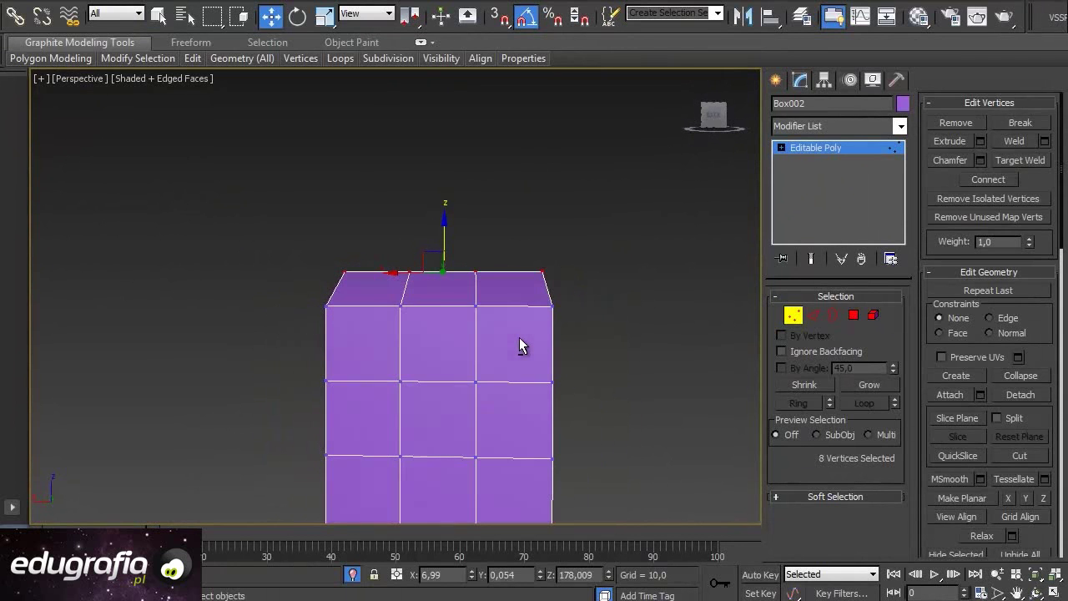
pyautogui.moveTo(511, 235); pyautogui.dragTo(593, 343)
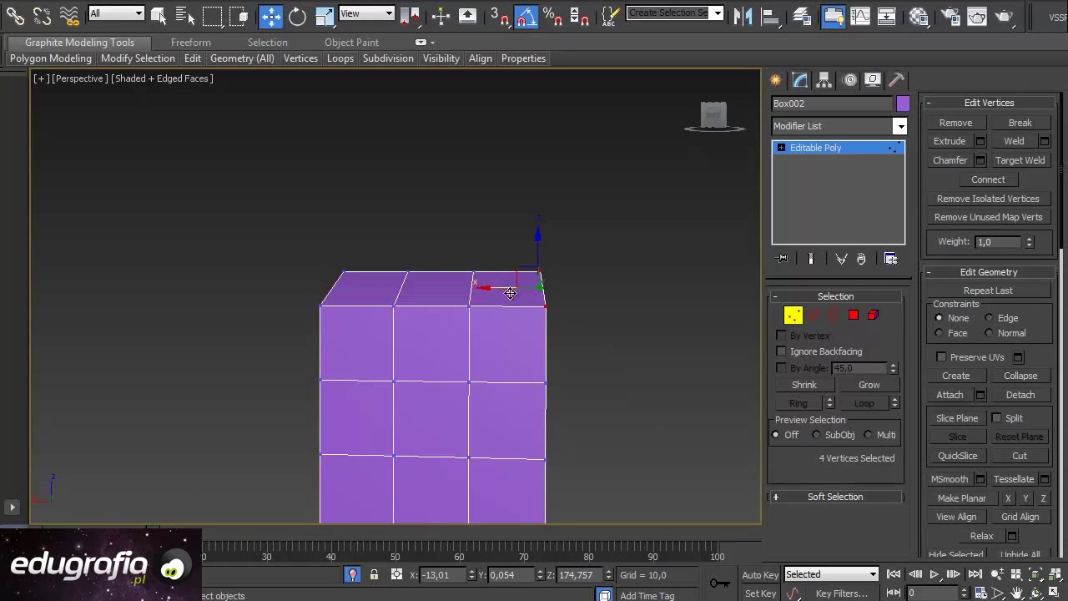
pyautogui.moveTo(491, 288); pyautogui.dragTo(474, 289)
pyautogui.moveTo(367, 348)
pyautogui.keyDown('alt'); pyautogui.mouseDown(button='middle')
pyautogui.moveTo(372, 377)
pyautogui.moveTo(429, 420)
pyautogui.moveTo(406, 429)
pyautogui.moveTo(365, 398)
pyautogui.moveTo(388, 346)
pyautogui.moveTo(415, 356)
pyautogui.moveTo(408, 404)
pyautogui.moveTo(417, 394)
pyautogui.moveTo(324, 346)
pyautogui.mouseUp(button='middle'); pyautogui.keyUp('alt')
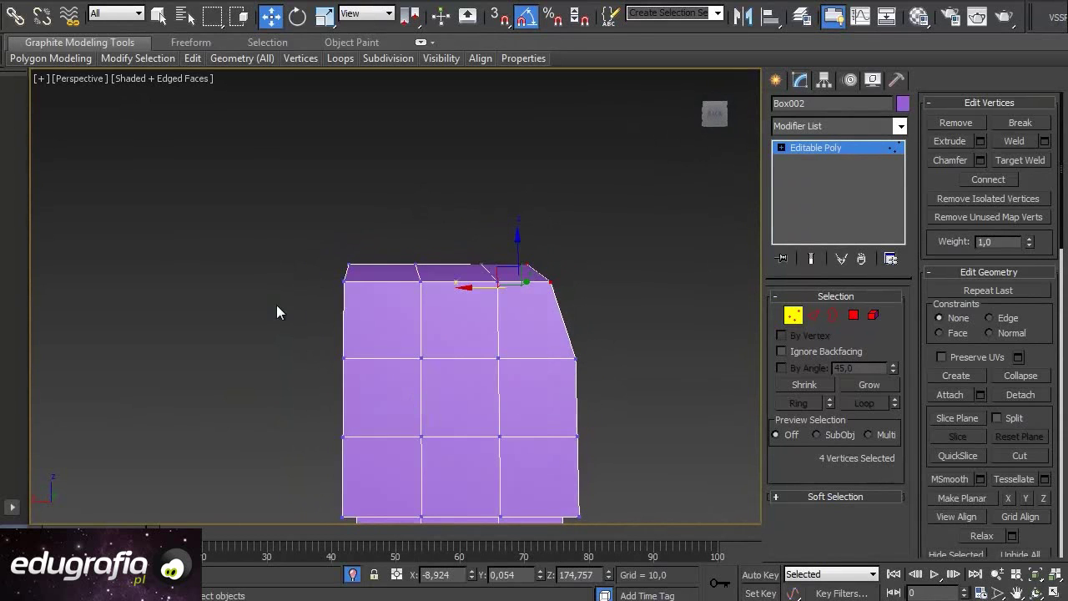
pyautogui.moveTo(386, 312); pyautogui.dragTo(393, 317)
pyautogui.moveTo(393, 317)
pyautogui.keyDown('alt'); pyautogui.mouseDown(button='middle')
pyautogui.moveTo(498, 377)
pyautogui.moveTo(429, 367)
pyautogui.moveTo(298, 278)
pyautogui.mouseUp(button='middle'); pyautogui.keyUp('alt')
pyautogui.moveTo(301, 286); pyautogui.dragTo(308, 288)
pyautogui.moveTo(308, 288)
pyautogui.keyDown('alt'); pyautogui.mouseDown(button='middle')
pyautogui.moveTo(321, 361)
pyautogui.moveTo(320, 350)
pyautogui.moveTo(334, 357)
pyautogui.moveTo(374, 256)
pyautogui.moveTo(369, 309)
pyautogui.moveTo(358, 307)
pyautogui.mouseUp(button='middle'); pyautogui.keyUp('alt')
# Shift the side base vertices inward into a narrower stepped ledge, then leave Vertex mode
pyautogui.moveTo(359, 378); pyautogui.dragTo(389, 384)
pyautogui.moveTo(389, 384)
pyautogui.keyDown('alt'); pyautogui.mouseDown(button='middle')
pyautogui.moveTo(429, 333)
pyautogui.moveTo(304, 302)
pyautogui.mouseUp(button='middle'); pyautogui.keyUp('alt')
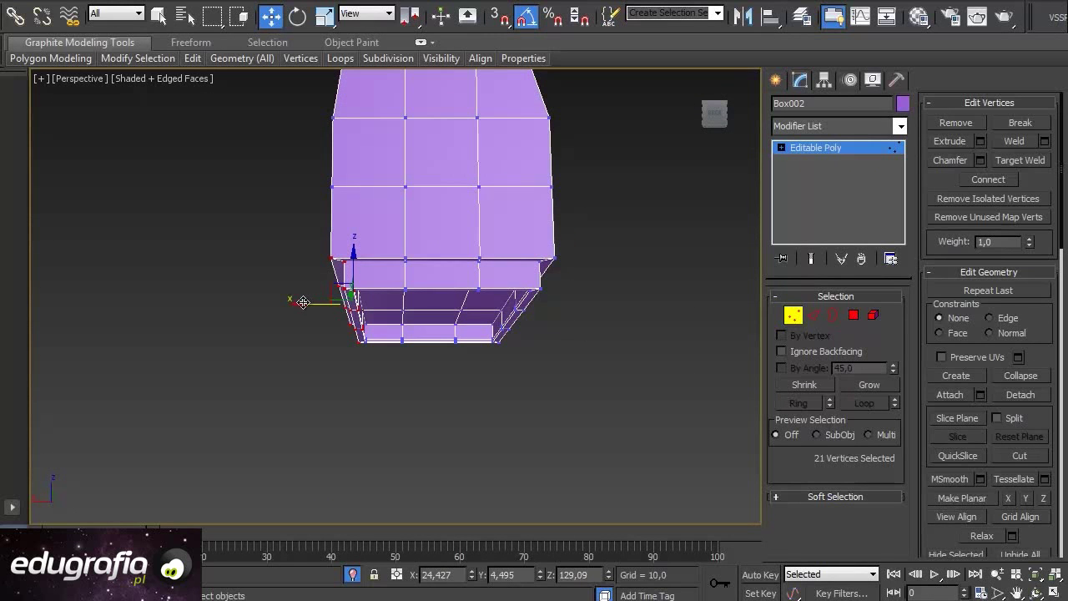
pyautogui.moveTo(303, 306); pyautogui.dragTo(304, 306)
pyautogui.keyDown('alt'); pyautogui.moveTo(308, 354); pyautogui.dragTo(299, 347, button='middle'); pyautogui.keyUp('alt')
pyautogui.keyDown('ctrl'); pyautogui.moveTo(380, 357); pyautogui.dragTo(380, 357); pyautogui.keyUp('ctrl')
pyautogui.moveTo(379, 357)
pyautogui.keyDown('alt'); pyautogui.mouseDown(button='middle')
pyautogui.moveTo(338, 325)
pyautogui.moveTo(368, 284)
pyautogui.moveTo(368, 341)
pyautogui.moveTo(360, 331)
pyautogui.mouseUp(button='middle'); pyautogui.keyUp('alt')
pyautogui.keyDown('ctrl'); pyautogui.moveTo(495, 265); pyautogui.dragTo(581, 322); pyautogui.keyUp('ctrl')
pyautogui.moveTo(622, 383); pyautogui.dragTo(496, 248)
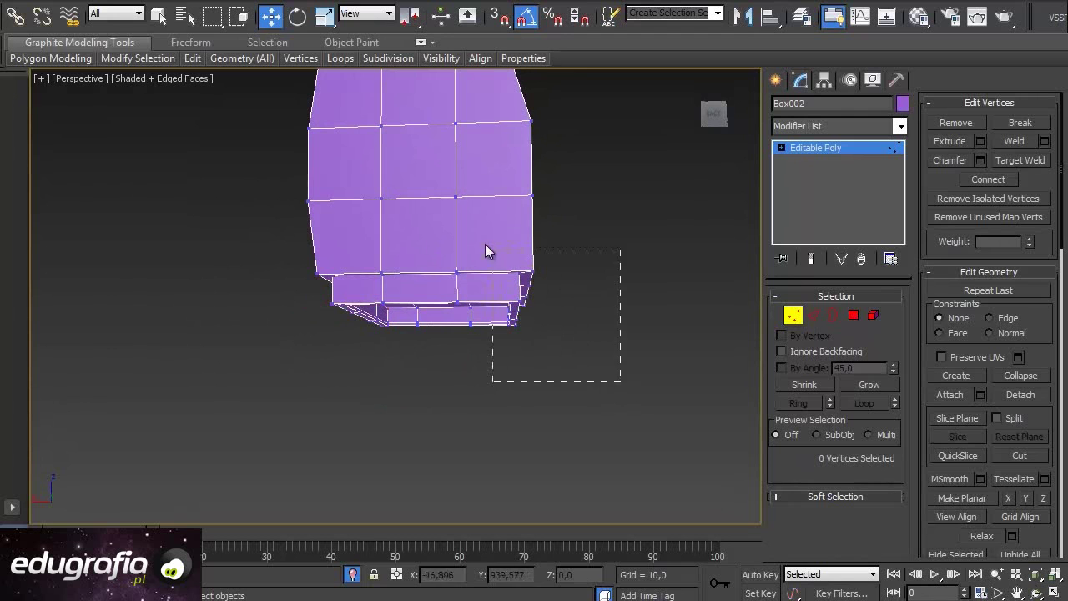
pyautogui.moveTo(600, 306)
pyautogui.keyDown('alt'); pyautogui.mouseDown(button='middle')
pyautogui.moveTo(342, 325)
pyautogui.moveTo(298, 320)
pyautogui.moveTo(278, 304)
pyautogui.mouseUp(button='middle'); pyautogui.keyUp('alt')
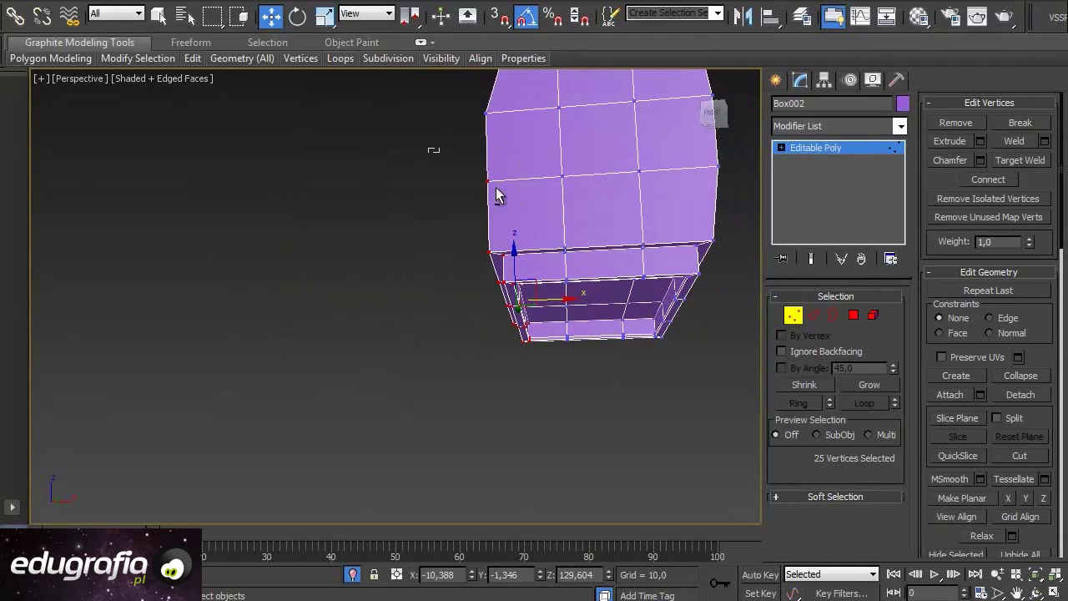
pyautogui.moveTo(444, 163)
pyautogui.keyDown('alt'); pyautogui.mouseDown(button='middle')
pyautogui.moveTo(607, 265)
pyautogui.moveTo(736, 243)
pyautogui.moveTo(602, 302)
pyautogui.moveTo(584, 284)
pyautogui.moveTo(527, 287)
pyautogui.mouseUp(button='middle'); pyautogui.keyUp('alt')
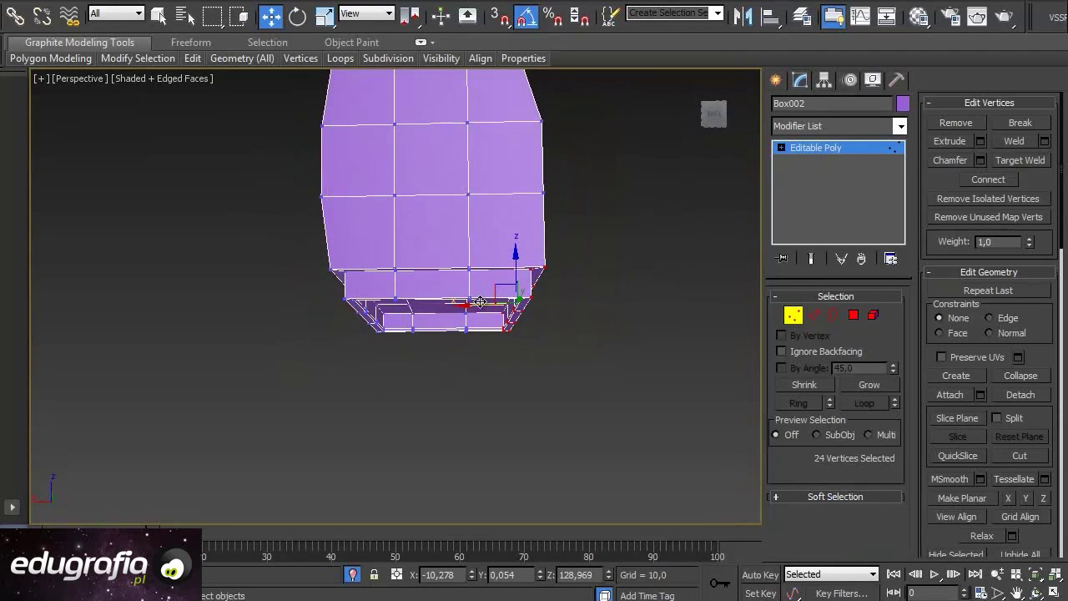
pyautogui.moveTo(481, 307); pyautogui.dragTo(467, 301)
pyautogui.moveTo(467, 301)
pyautogui.keyDown('alt'); pyautogui.mouseDown(button='middle')
pyautogui.moveTo(369, 360)
pyautogui.moveTo(266, 303)
pyautogui.moveTo(310, 309)
pyautogui.moveTo(351, 336)
pyautogui.mouseUp(button='middle'); pyautogui.keyUp('alt')
pyautogui.moveTo(229, 290)
pyautogui.keyDown('alt'); pyautogui.mouseDown(button='middle')
pyautogui.moveTo(262, 282)
pyautogui.moveTo(275, 295)
pyautogui.moveTo(244, 293)
pyautogui.mouseUp(button='middle'); pyautogui.keyUp('alt')
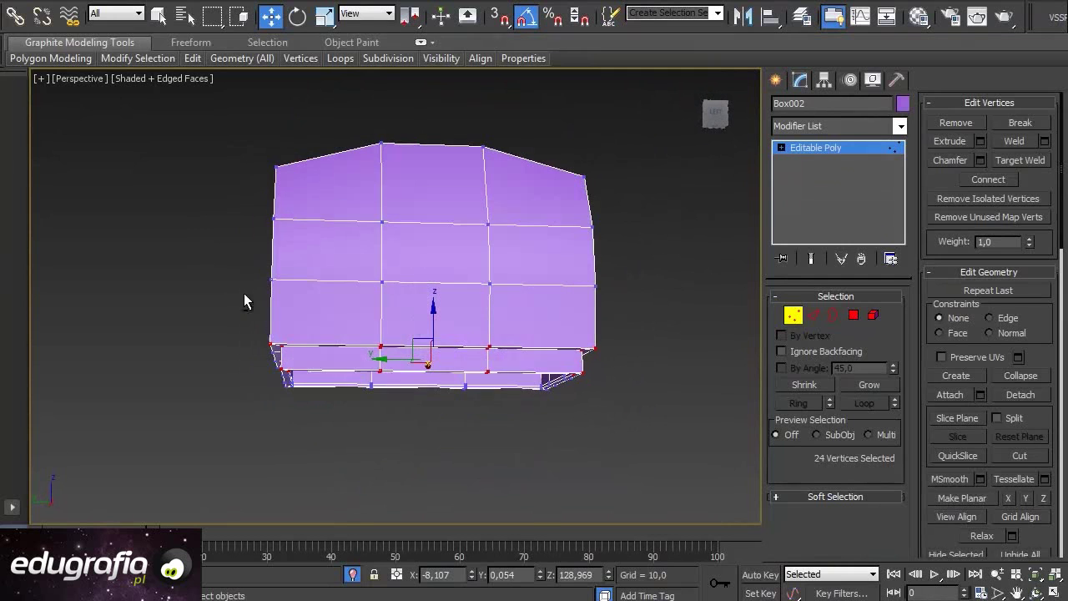
pyautogui.click(793, 315)
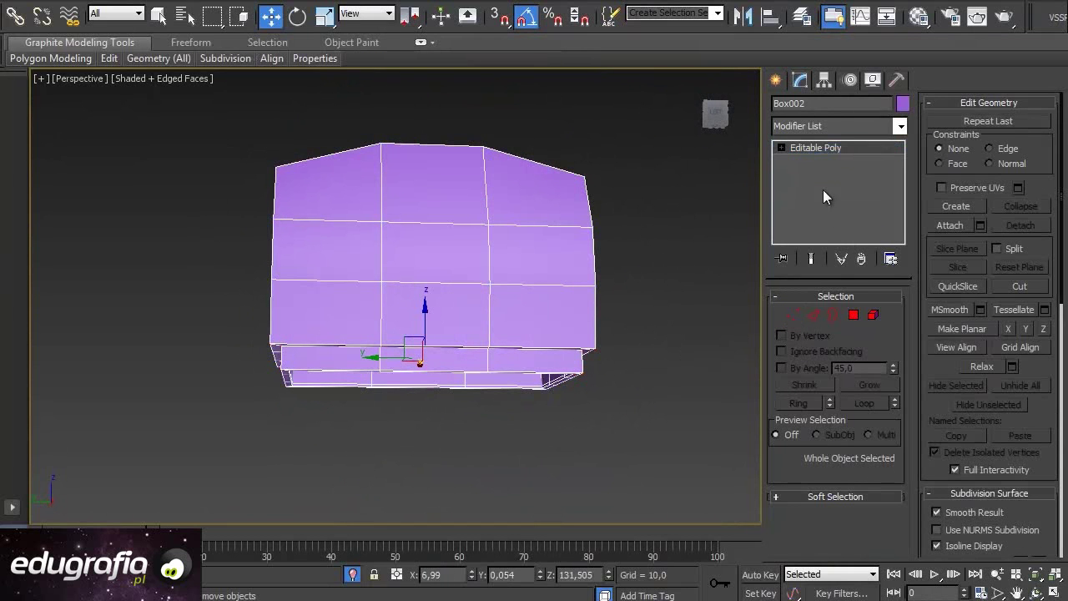
# Apply a MeshSmooth modifier to the purple head box
pyautogui.click(899, 126)
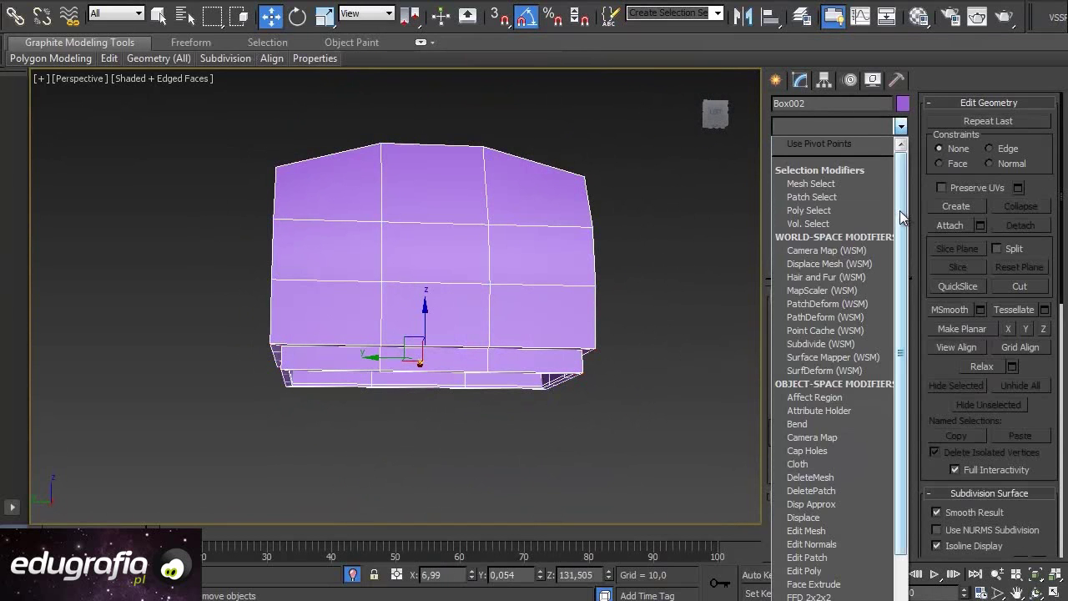
pyautogui.scroll(-4, 920, 333)
pyautogui.scroll(-5, 919, 333)
pyautogui.scroll(-1, 945, 419)
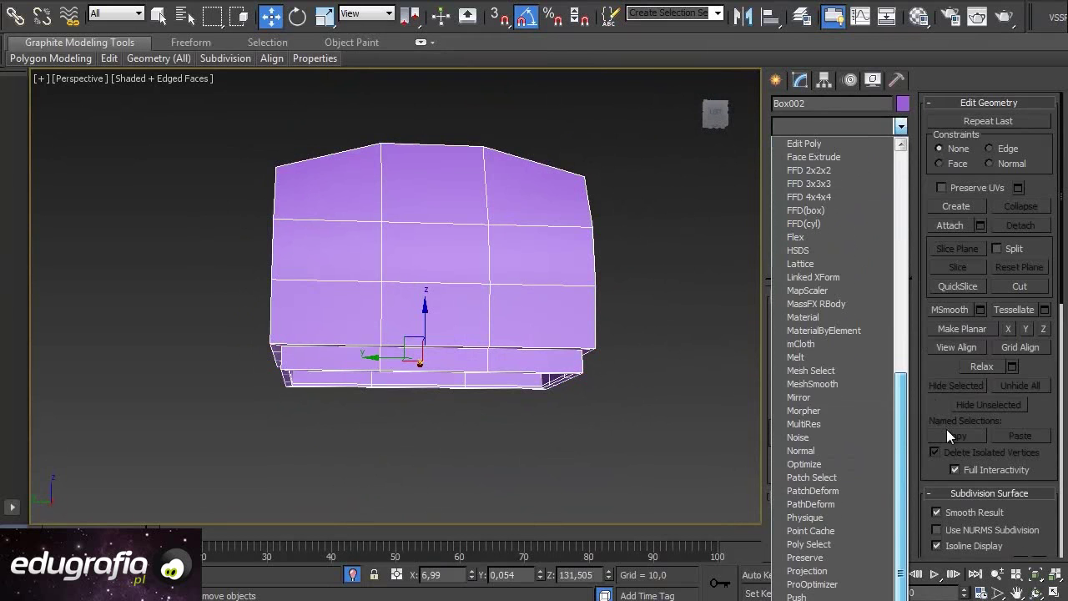
pyautogui.click(846, 381)
pyautogui.click(846, 383)
# Set MeshSmooth iterations to 2, comparing against 0 and 1 along the way
pyautogui.moveTo(237, 323)
pyautogui.keyDown('alt'); pyautogui.mouseDown(button='middle')
pyautogui.moveTo(298, 281)
pyautogui.moveTo(246, 203)
pyautogui.moveTo(205, 364)
pyautogui.mouseUp(button='middle'); pyautogui.keyUp('alt')
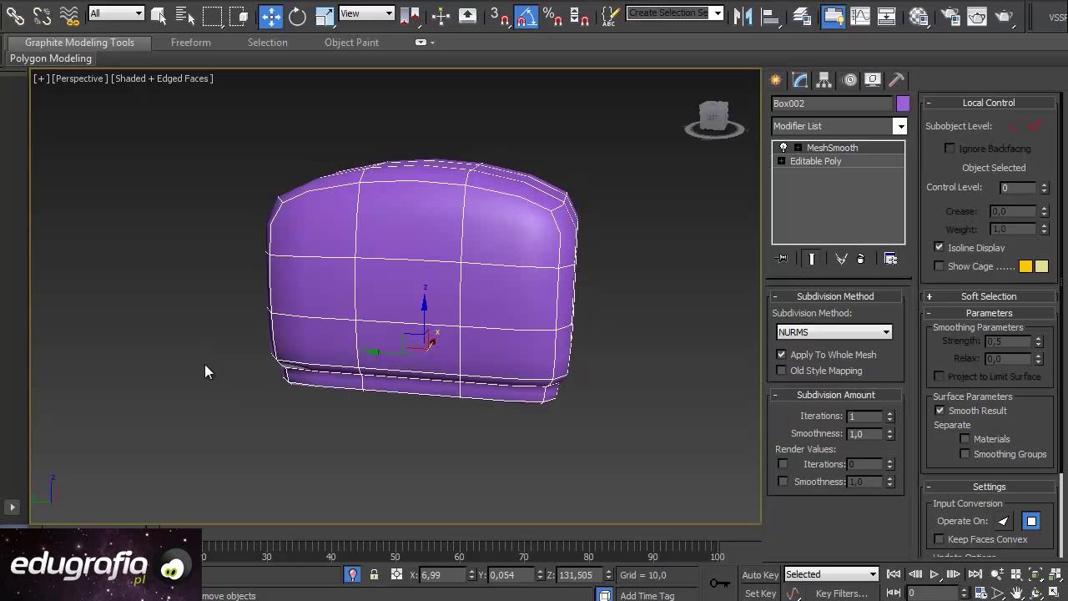
pyautogui.click(891, 419)
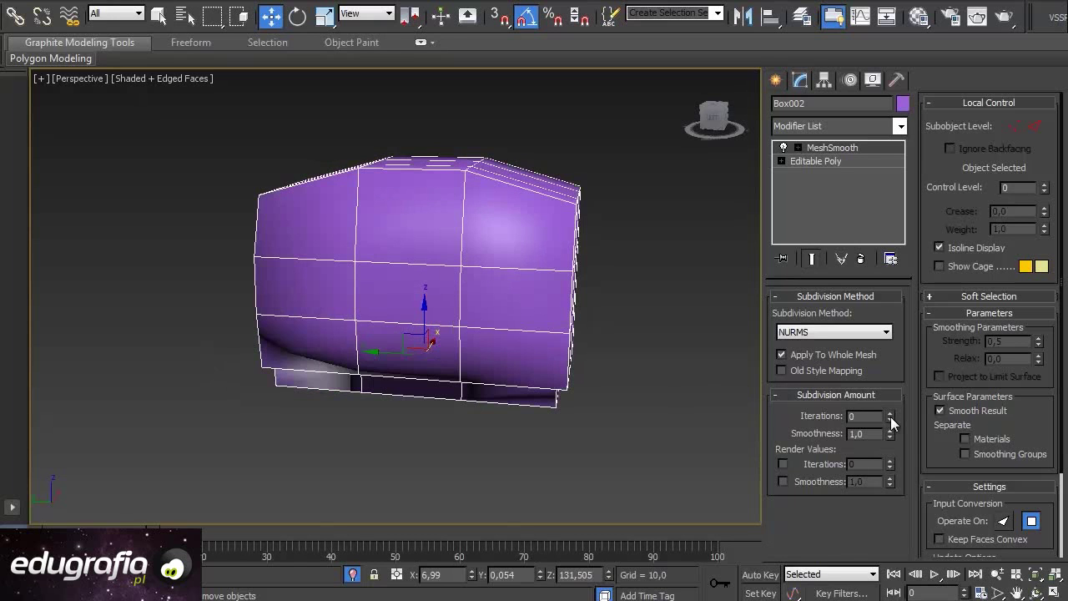
pyautogui.click(889, 414)
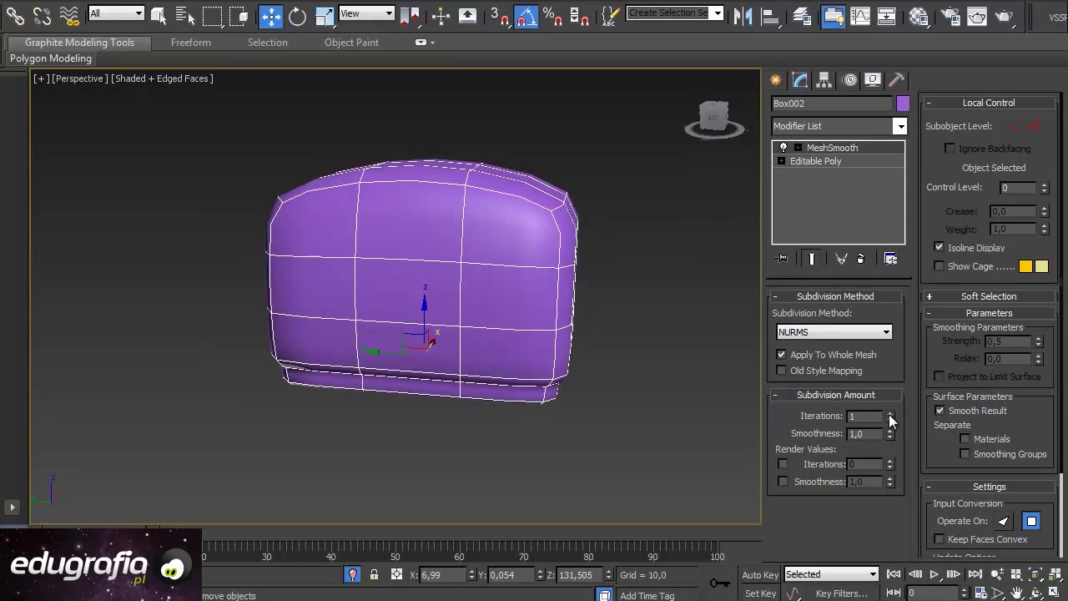
pyautogui.click(889, 414)
pyautogui.moveTo(401, 357)
pyautogui.keyDown('alt'); pyautogui.mouseDown(button='middle')
pyautogui.moveTo(388, 270)
pyautogui.moveTo(312, 267)
pyautogui.moveTo(285, 294)
pyautogui.moveTo(431, 247)
pyautogui.mouseUp(button='middle'); pyautogui.keyUp('alt')
# Exit Isolate Selection to show the whole character and expand the Editable Poly stack
pyautogui.hotkey('alt', 'q')
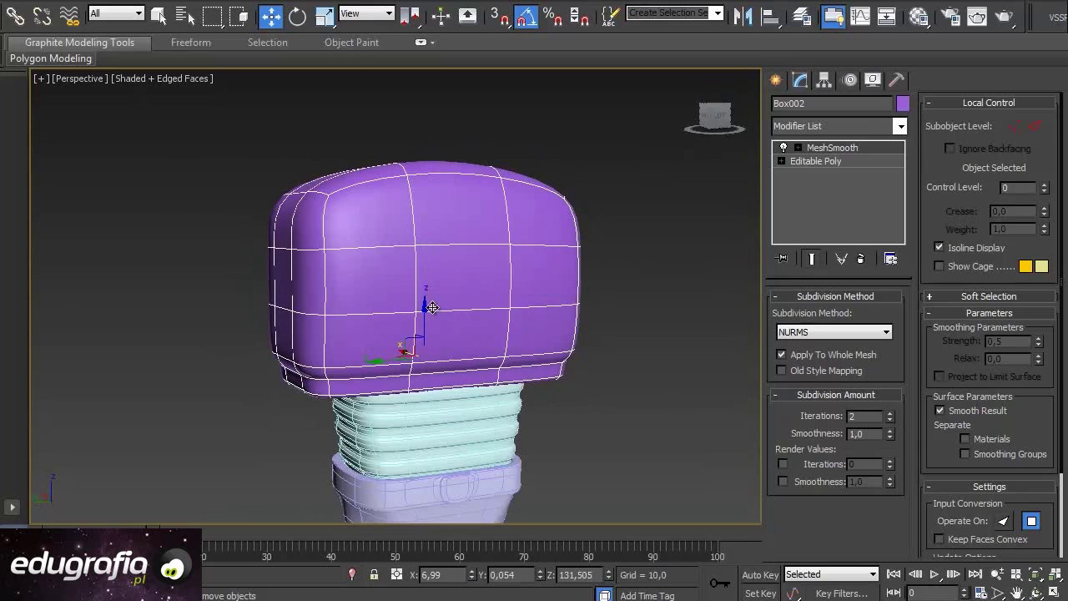
pyautogui.moveTo(338, 339)
pyautogui.keyDown('alt'); pyautogui.mouseDown(button='middle')
pyautogui.moveTo(306, 272)
pyautogui.moveTo(322, 310)
pyautogui.moveTo(325, 281)
pyautogui.moveTo(241, 310)
pyautogui.moveTo(301, 316)
pyautogui.mouseUp(button='middle'); pyautogui.keyUp('alt')
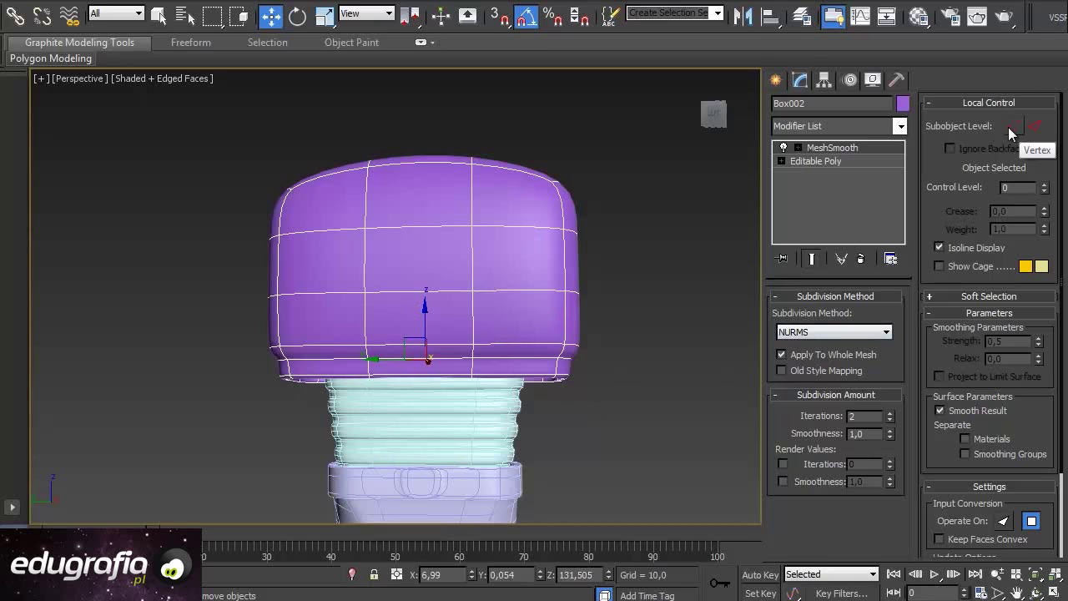
pyautogui.click(782, 161)
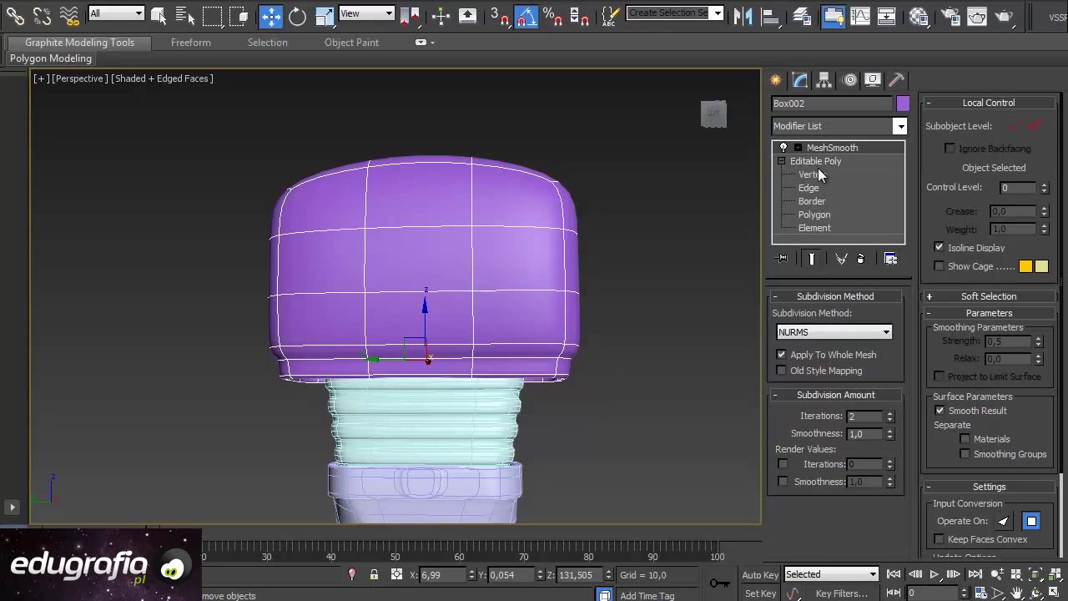
# At vertex level, select the head's bottom-right vertices and nudge them slightly along Y
pyautogui.click(811, 174)
pyautogui.moveTo(719, 345); pyautogui.dragTo(259, 380)
pyautogui.moveTo(482, 436)
pyautogui.mouseDown(button='middle')
pyautogui.moveTo(464, 306)
pyautogui.moveTo(465, 327)
pyautogui.mouseUp(button='middle')
pyautogui.moveTo(643, 309); pyautogui.dragTo(519, 203)
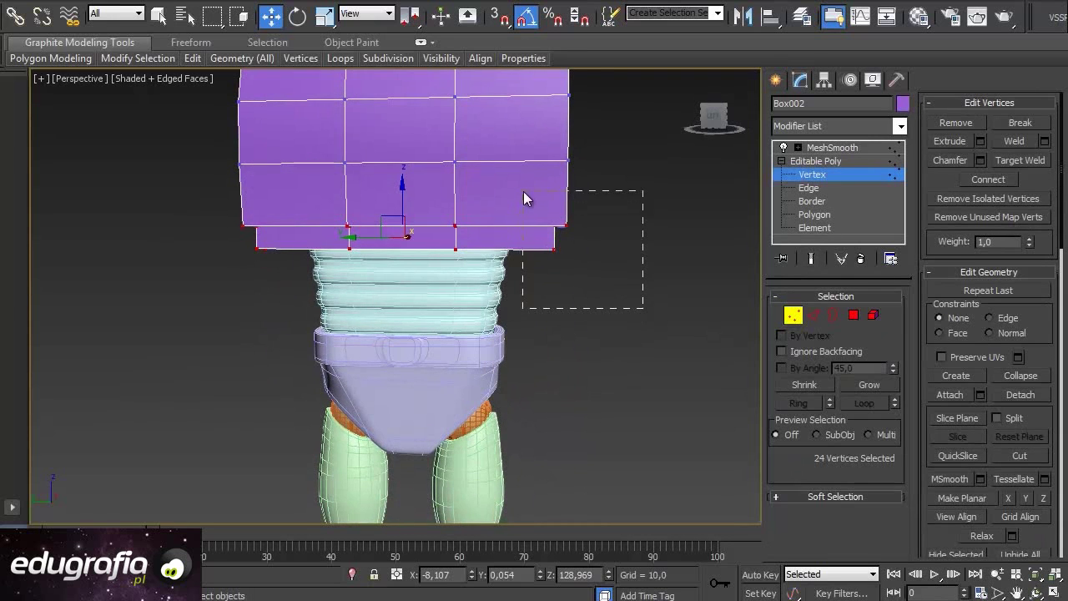
pyautogui.moveTo(507, 292)
pyautogui.keyDown('alt'); pyautogui.mouseDown(button='middle')
pyautogui.moveTo(192, 199)
pyautogui.moveTo(131, 220)
pyautogui.moveTo(460, 279)
pyautogui.moveTo(469, 266)
pyautogui.mouseUp(button='middle'); pyautogui.keyUp('alt')
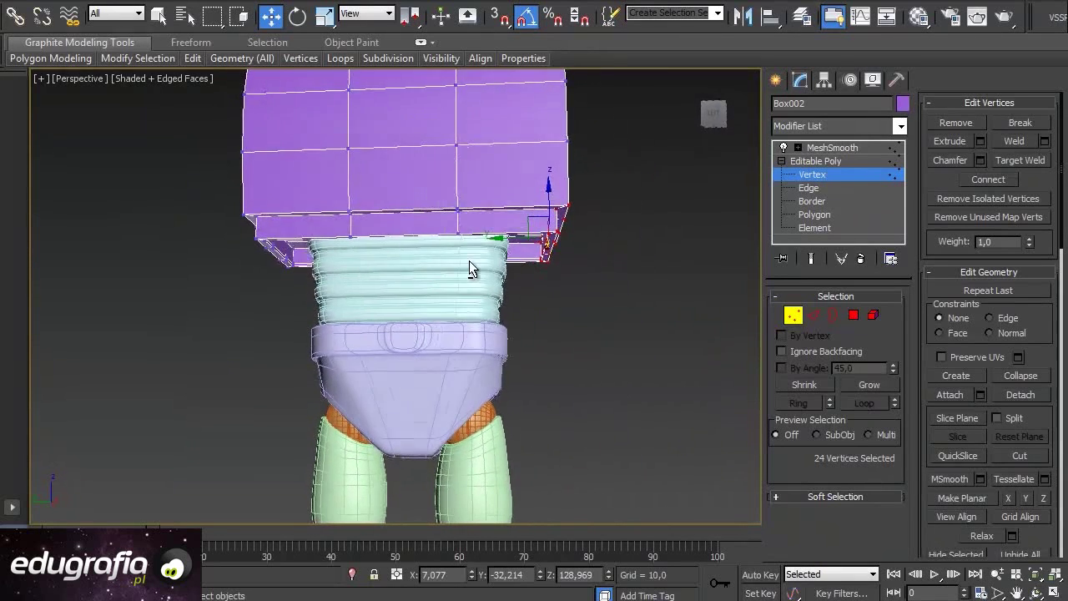
pyautogui.moveTo(503, 233); pyautogui.dragTo(479, 235)
pyautogui.moveTo(517, 240)
pyautogui.keyDown('alt'); pyautogui.mouseDown(button='middle')
pyautogui.moveTo(495, 239)
pyautogui.moveTo(506, 298)
pyautogui.moveTo(402, 269)
pyautogui.moveTo(511, 265)
pyautogui.moveTo(422, 293)
pyautogui.moveTo(451, 367)
pyautogui.mouseUp(button='middle'); pyautogui.keyUp('alt')
# In the maximized Left view, select the base vertices at both ends of the head
pyautogui.hotkey('alt', 'w')
pyautogui.rightClick(244, 388)
pyautogui.hotkey('alt', 'w')
pyautogui.moveTo(285, 389); pyautogui.dragTo(278, 259, button='middle')
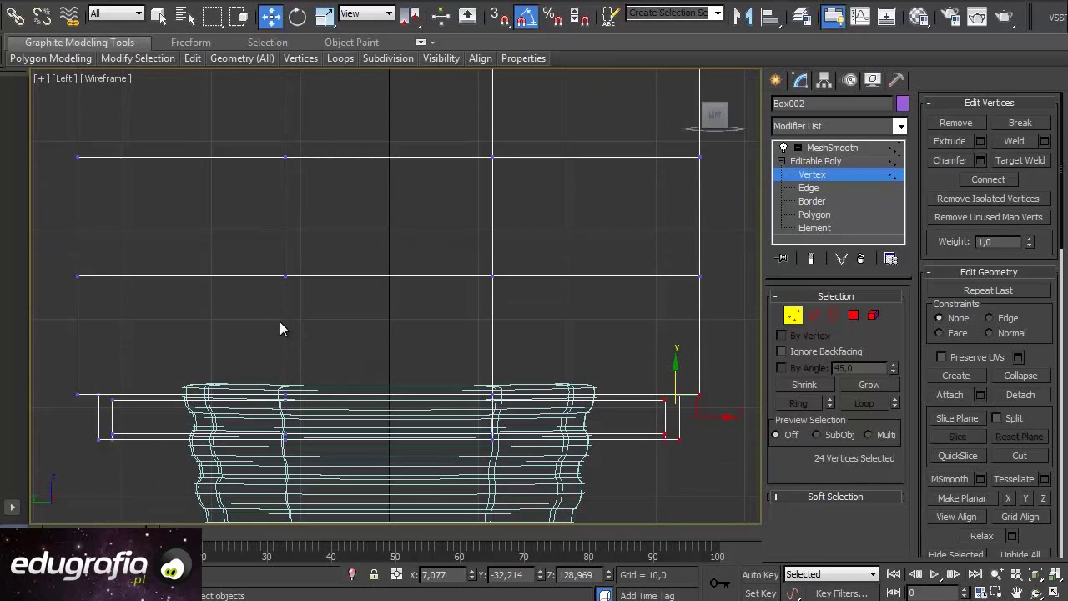
pyautogui.moveTo(279, 322); pyautogui.dragTo(256, 298, button='middle')
pyautogui.moveTo(43, 313)
pyautogui.mouseDown()
pyautogui.moveTo(686, 458)
pyautogui.moveTo(739, 487)
pyautogui.moveTo(734, 477)
pyautogui.mouseUp()
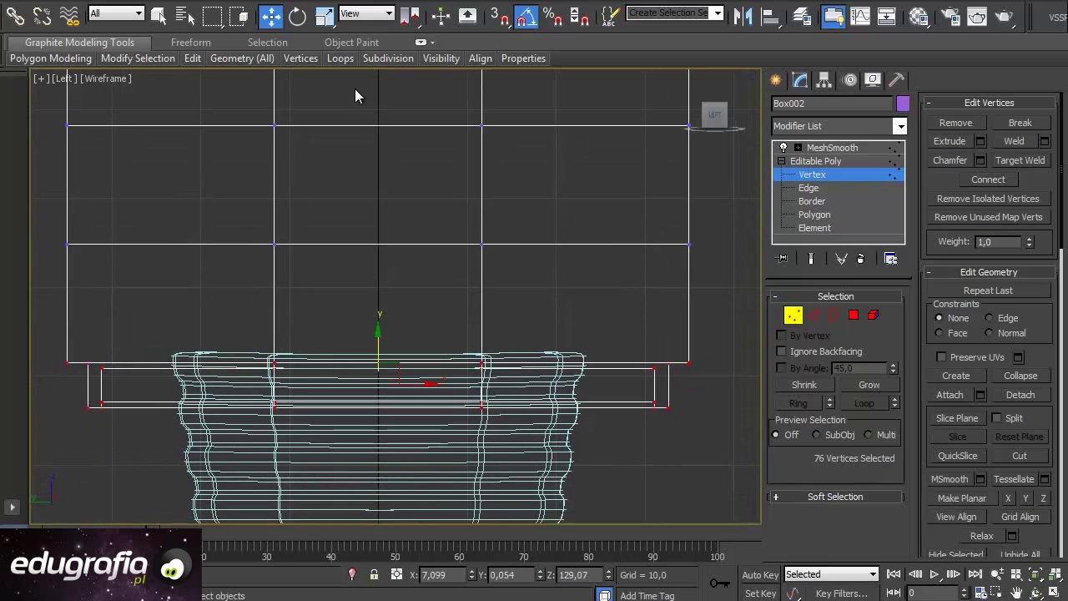
pyautogui.moveTo(162, 425); pyautogui.dragTo(162, 426)
pyautogui.keyDown('ctrl'); pyautogui.moveTo(716, 448); pyautogui.dragTo(609, 321); pyautogui.keyUp('ctrl')
# Uniformly scale the base vertices inward to taper the head, previewing the smoothed result
pyautogui.click(327, 17)
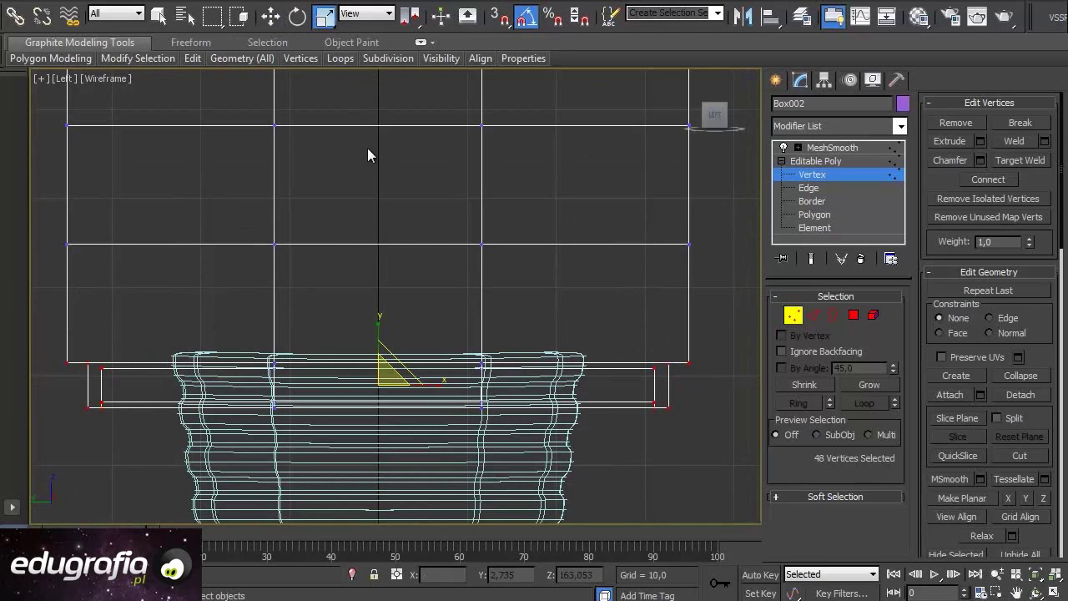
pyautogui.moveTo(440, 381); pyautogui.dragTo(427, 386)
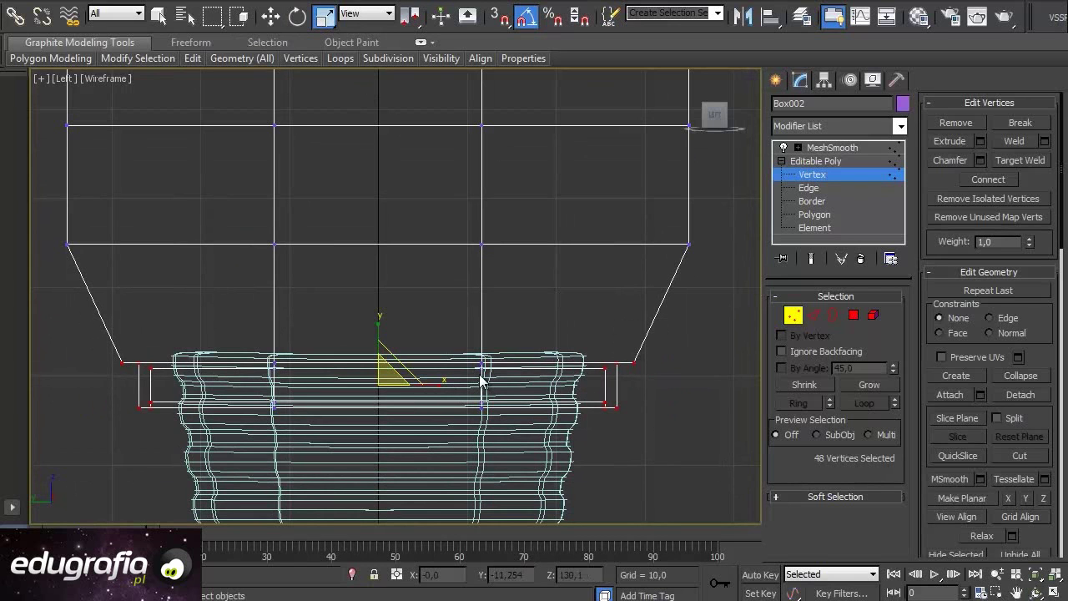
pyautogui.click(811, 258)
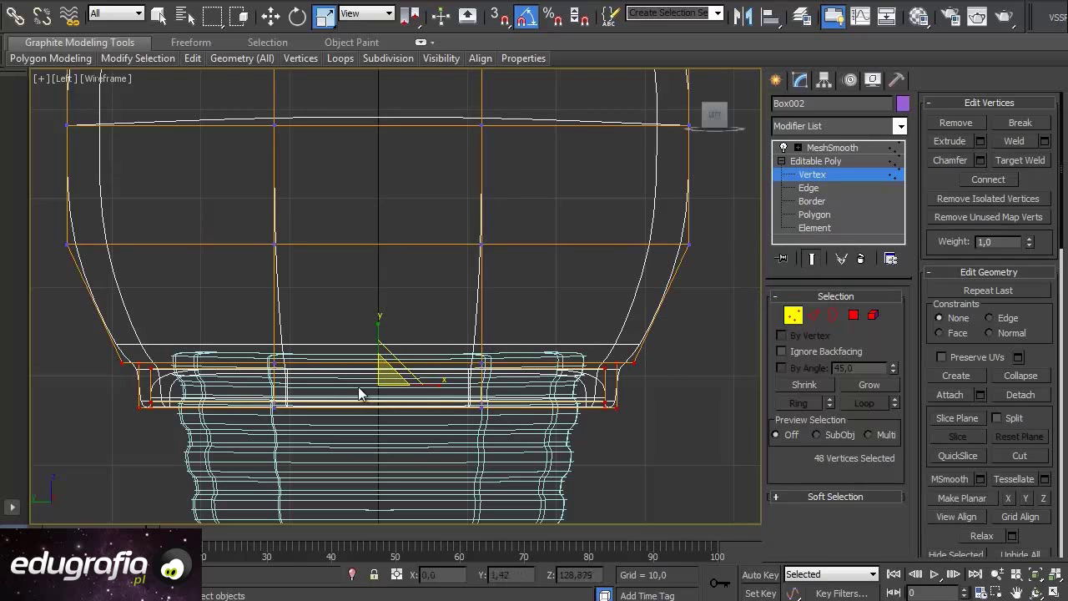
pyautogui.moveTo(435, 387); pyautogui.dragTo(435, 388)
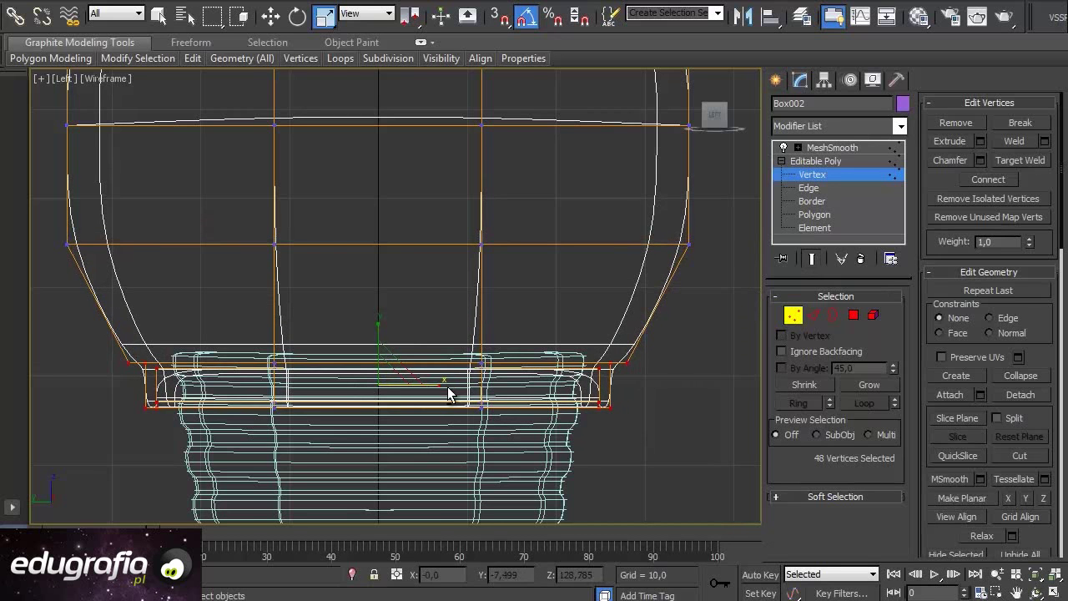
# In the maximized Perspective view, scale the collar edges along Y to fit the neck
pyautogui.hotkey('alt', 'w')
pyautogui.rightClick(468, 404)
pyautogui.hotkey('alt', 'w')
pyautogui.moveTo(325, 295)
pyautogui.keyDown('alt'); pyautogui.mouseDown(button='middle')
pyautogui.moveTo(279, 261)
pyautogui.moveTo(273, 306)
pyautogui.moveTo(555, 329)
pyautogui.mouseUp(button='middle'); pyautogui.keyUp('alt')
pyautogui.scroll(5, 358, 321)
pyautogui.moveTo(564, 328); pyautogui.dragTo(555, 331)
pyautogui.moveTo(555, 330)
pyautogui.keyDown('alt'); pyautogui.mouseDown(button='middle')
pyautogui.moveTo(512, 353)
pyautogui.moveTo(503, 341)
pyautogui.moveTo(420, 362)
pyautogui.moveTo(374, 351)
pyautogui.mouseUp(button='middle'); pyautogui.keyUp('alt')
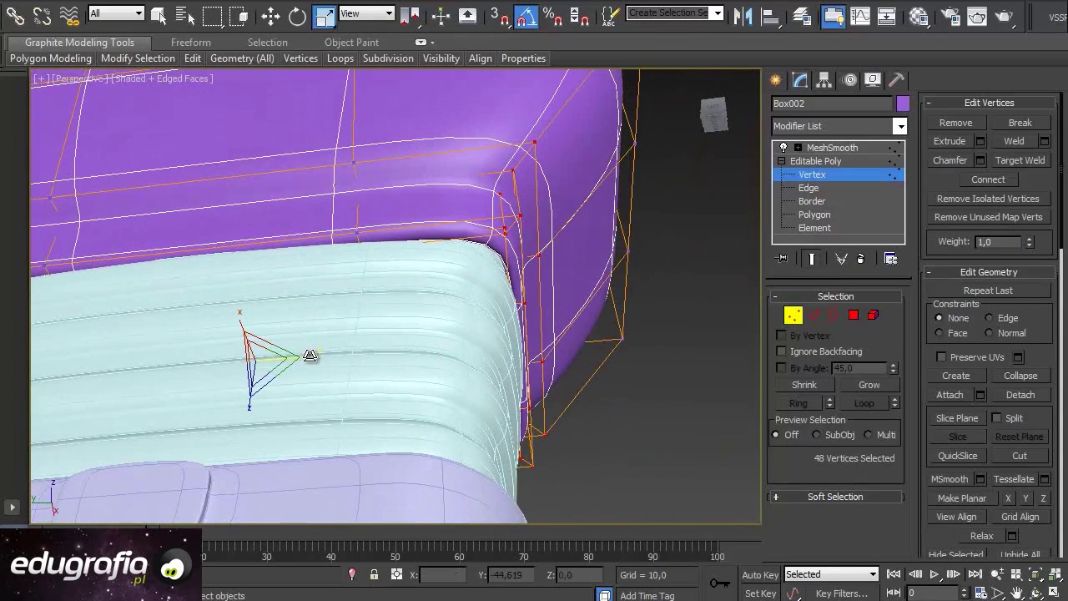
pyautogui.moveTo(312, 355); pyautogui.dragTo(312, 356)
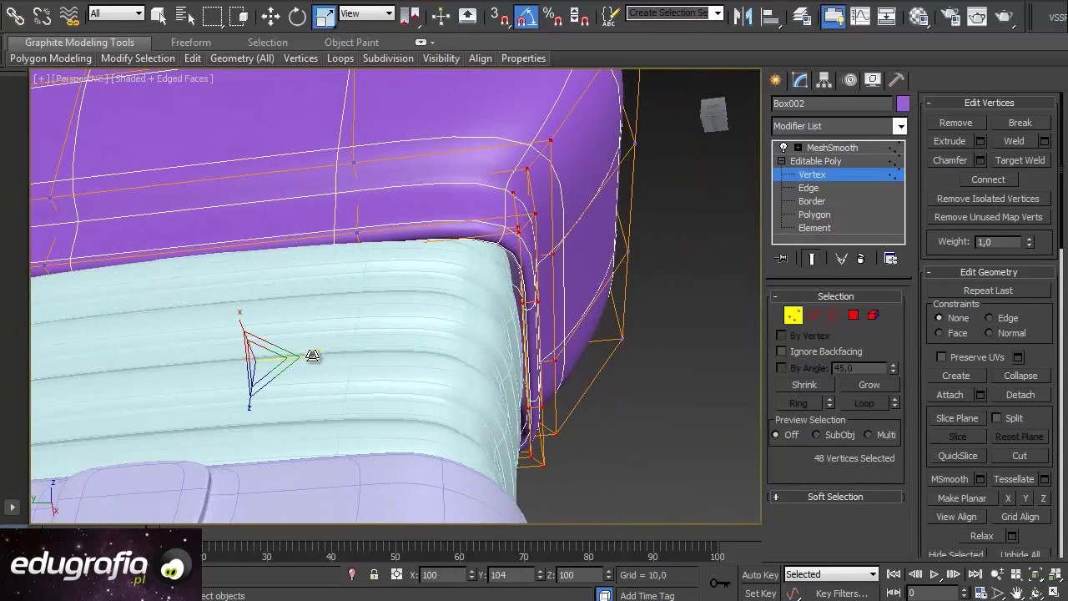
# Inspect the tapered head from several angles, then turn off Show End Result
pyautogui.moveTo(312, 355)
pyautogui.keyDown('alt'); pyautogui.mouseDown(button='middle')
pyautogui.moveTo(275, 375)
pyautogui.moveTo(279, 398)
pyautogui.moveTo(227, 377)
pyautogui.moveTo(219, 334)
pyautogui.moveTo(114, 340)
pyautogui.moveTo(120, 387)
pyautogui.moveTo(136, 391)
pyautogui.moveTo(287, 299)
pyautogui.moveTo(279, 302)
pyautogui.moveTo(300, 330)
pyautogui.moveTo(354, 292)
pyautogui.moveTo(398, 359)
pyautogui.mouseUp(button='middle'); pyautogui.keyUp('alt')
pyautogui.scroll(-5, 398, 359)
pyautogui.scroll(-4, 374, 370)
pyautogui.moveTo(432, 324)
pyautogui.keyDown('alt'); pyautogui.mouseDown(button='middle')
pyautogui.moveTo(496, 296)
pyautogui.moveTo(268, 337)
pyautogui.moveTo(257, 312)
pyautogui.moveTo(349, 292)
pyautogui.moveTo(393, 298)
pyautogui.moveTo(351, 286)
pyautogui.moveTo(367, 279)
pyautogui.mouseUp(button='middle'); pyautogui.keyUp('alt')
pyautogui.scroll(4, 350, 302)
pyautogui.moveTo(521, 287)
pyautogui.keyDown('alt'); pyautogui.mouseDown(button='middle')
pyautogui.moveTo(476, 294)
pyautogui.moveTo(532, 311)
pyautogui.mouseUp(button='middle'); pyautogui.keyUp('alt')
pyautogui.scroll(-5, 514, 344)
pyautogui.moveTo(546, 360)
pyautogui.keyDown('alt'); pyautogui.mouseDown(button='middle')
pyautogui.moveTo(428, 451)
pyautogui.moveTo(416, 425)
pyautogui.moveTo(305, 443)
pyautogui.moveTo(399, 439)
pyautogui.mouseUp(button='middle'); pyautogui.keyUp('alt')
pyautogui.scroll(-4, 422, 389)
pyautogui.scroll(-1, 371, 377)
pyautogui.moveTo(371, 378)
pyautogui.keyDown('alt'); pyautogui.mouseDown(button='middle')
pyautogui.moveTo(379, 397)
pyautogui.moveTo(409, 310)
pyautogui.moveTo(427, 327)
pyautogui.moveTo(503, 326)
pyautogui.moveTo(310, 334)
pyautogui.moveTo(365, 319)
pyautogui.moveTo(479, 365)
pyautogui.moveTo(487, 360)
pyautogui.moveTo(308, 327)
pyautogui.moveTo(493, 343)
pyautogui.moveTo(428, 339)
pyautogui.moveTo(576, 330)
pyautogui.moveTo(455, 338)
pyautogui.moveTo(489, 399)
pyautogui.moveTo(543, 429)
pyautogui.moveTo(447, 411)
pyautogui.moveTo(512, 415)
pyautogui.moveTo(811, 337)
pyautogui.mouseUp(button='middle'); pyautogui.keyUp('alt')
pyautogui.scroll(2, 380, 397)
pyautogui.scroll(2, 380, 396)
pyautogui.press('z')
pyautogui.click(813, 259)
pyautogui.moveTo(540, 335)
pyautogui.keyDown('alt'); pyautogui.mouseDown(button='middle')
pyautogui.moveTo(527, 271)
pyautogui.moveTo(445, 266)
pyautogui.moveTo(487, 338)
pyautogui.moveTo(600, 350)
pyautogui.moveTo(651, 370)
pyautogui.moveTo(461, 359)
pyautogui.moveTo(448, 345)
pyautogui.moveTo(381, 362)
pyautogui.moveTo(203, 358)
pyautogui.moveTo(465, 330)
pyautogui.mouseUp(button='middle'); pyautogui.keyUp('alt')
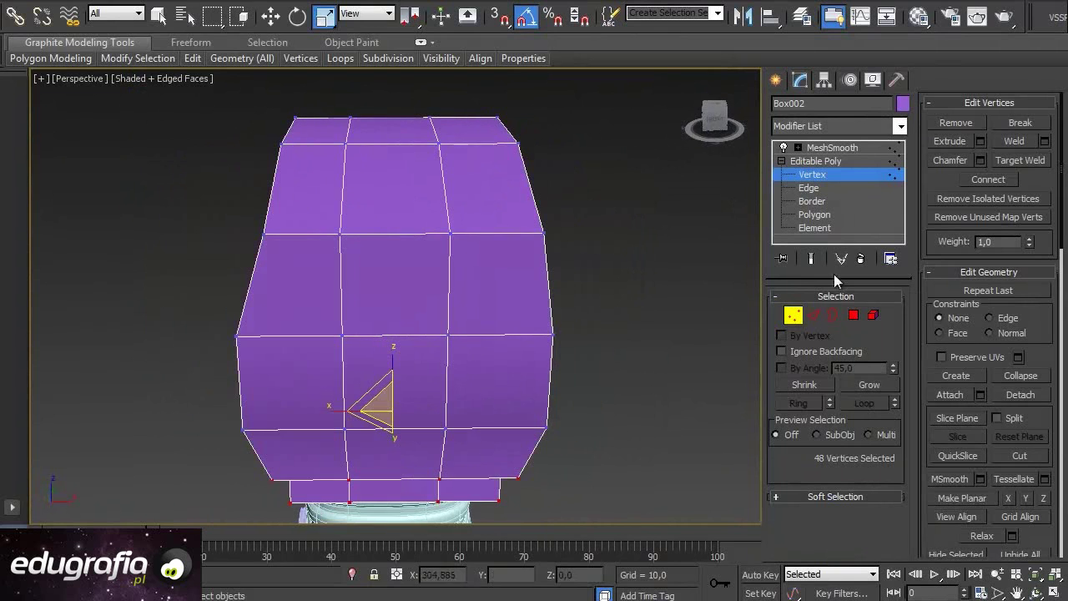
# In Polygon mode, select the first six front polygons of the head
pyautogui.click(852, 316)
pyautogui.click(330, 262)
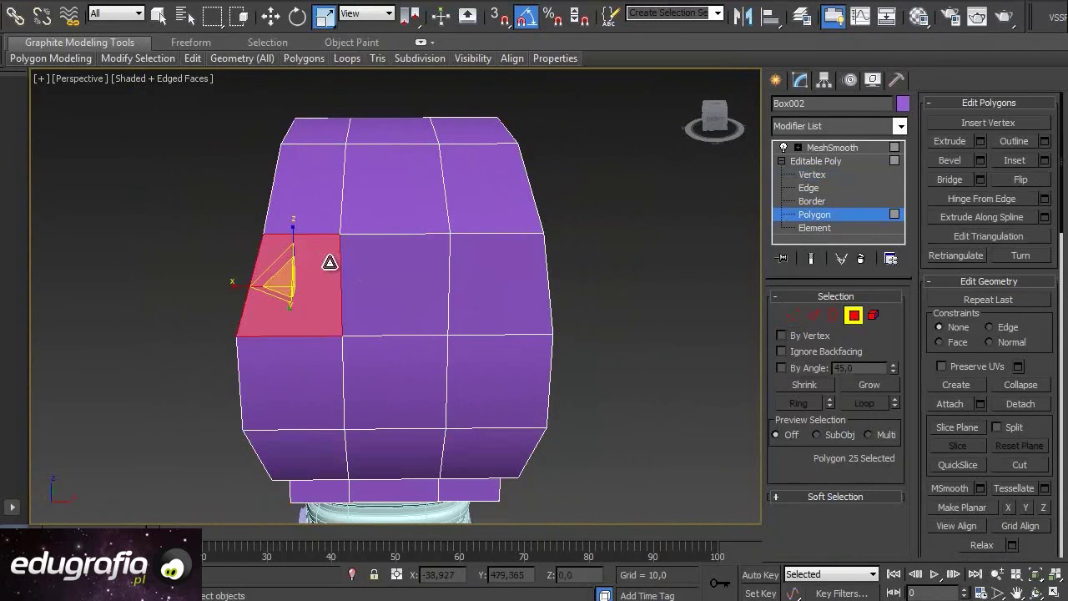
pyautogui.keyDown('ctrl'); pyautogui.click(401, 273); pyautogui.keyUp('ctrl')
pyautogui.keyDown('ctrl'); pyautogui.click(484, 292); pyautogui.keyUp('ctrl')
pyautogui.keyDown('ctrl'); pyautogui.click(484, 365); pyautogui.keyUp('ctrl')
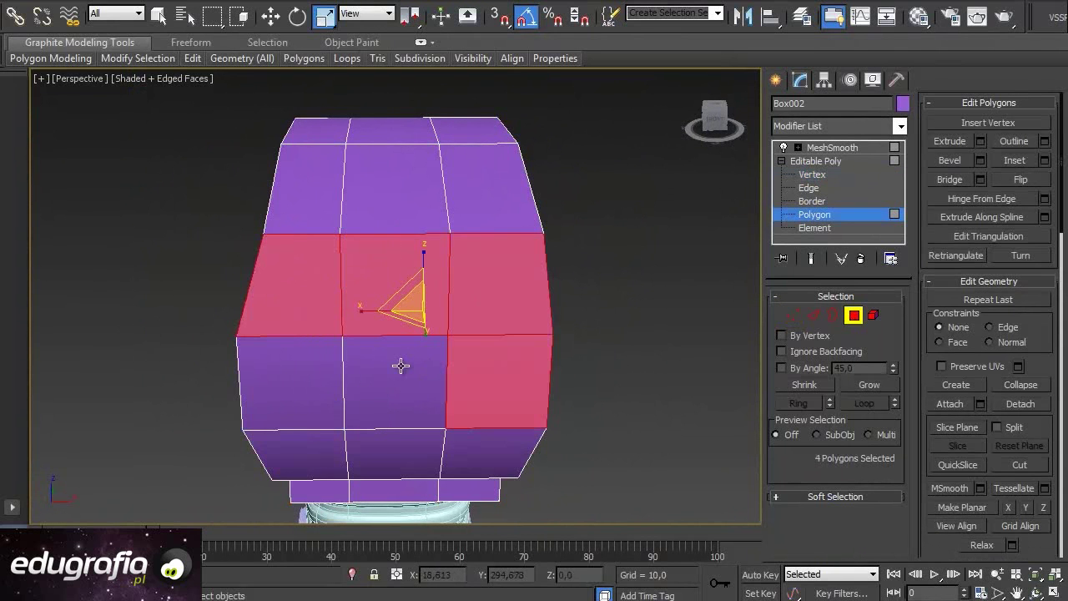
pyautogui.keyDown('ctrl'); pyautogui.click(400, 365); pyautogui.keyUp('ctrl')
pyautogui.keyDown('ctrl'); pyautogui.click(314, 370); pyautogui.keyUp('ctrl')
pyautogui.press('q')
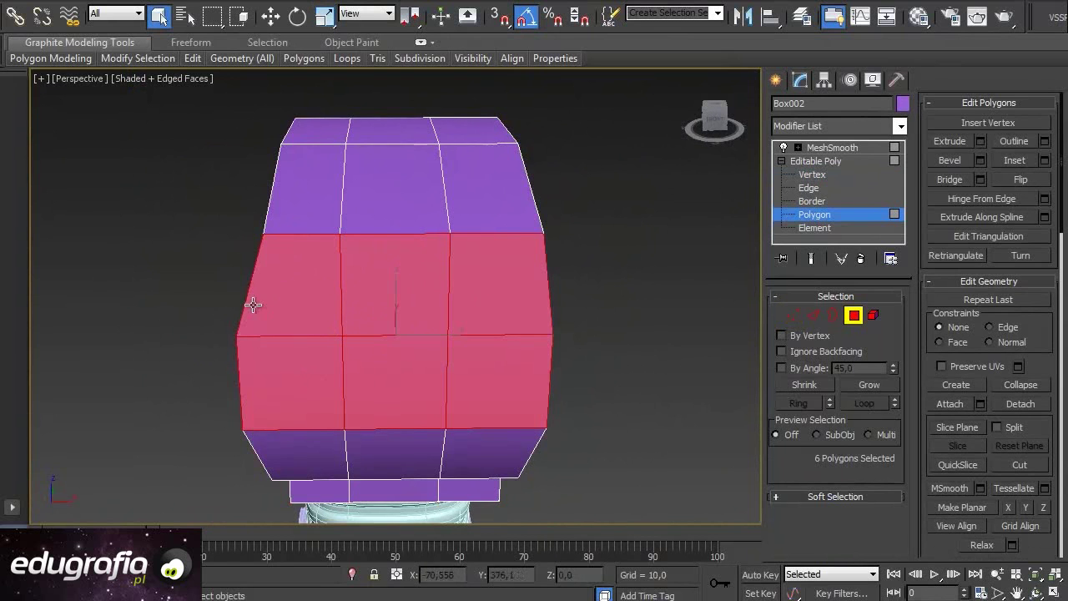
pyautogui.keyDown('alt'); pyautogui.moveTo(250, 305); pyautogui.dragTo(388, 305, button='middle'); pyautogui.keyUp('alt')
pyautogui.scroll(-5, 382, 286)
pyautogui.keyDown('alt'); pyautogui.moveTo(304, 315); pyautogui.dragTo(266, 258, button='middle'); pyautogui.keyUp('alt')
pyautogui.scroll(5, 264, 256)
# Add the remaining six front polygons to complete the 12-polygon selection
pyautogui.keyDown('ctrl'); pyautogui.click(264, 256); pyautogui.keyUp('ctrl')
pyautogui.keyDown('ctrl'); pyautogui.click(288, 255); pyautogui.keyUp('ctrl')
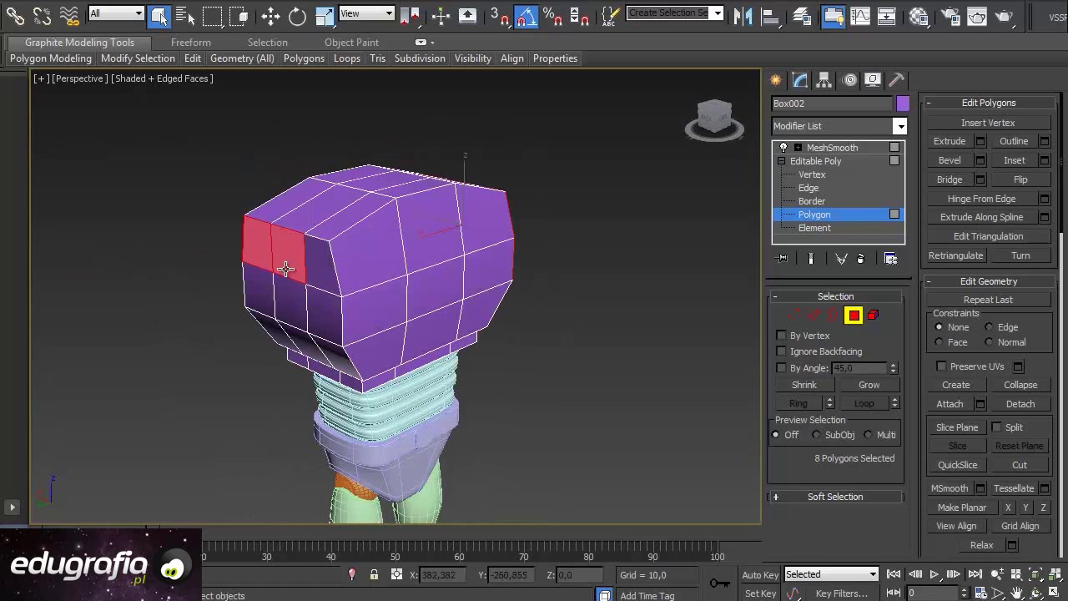
pyautogui.keyDown('ctrl'); pyautogui.click(322, 267); pyautogui.keyUp('ctrl')
pyautogui.keyDown('ctrl'); pyautogui.click(311, 315); pyautogui.keyUp('ctrl')
pyautogui.keyDown('ctrl'); pyautogui.click(298, 309); pyautogui.keyUp('ctrl')
pyautogui.keyDown('ctrl'); pyautogui.click(260, 292); pyautogui.keyUp('ctrl')
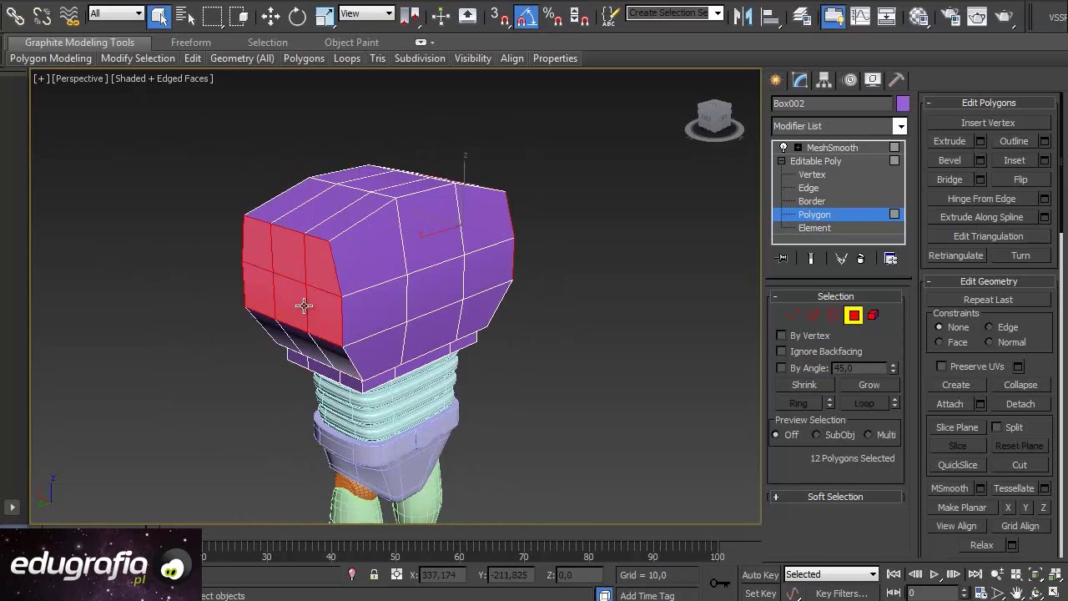
pyautogui.moveTo(551, 332)
pyautogui.keyDown('alt'); pyautogui.mouseDown(button='middle')
pyautogui.moveTo(369, 239)
pyautogui.moveTo(544, 315)
pyautogui.moveTo(426, 294)
pyautogui.moveTo(431, 309)
pyautogui.moveTo(482, 327)
pyautogui.mouseUp(button='middle'); pyautogui.keyUp('alt')
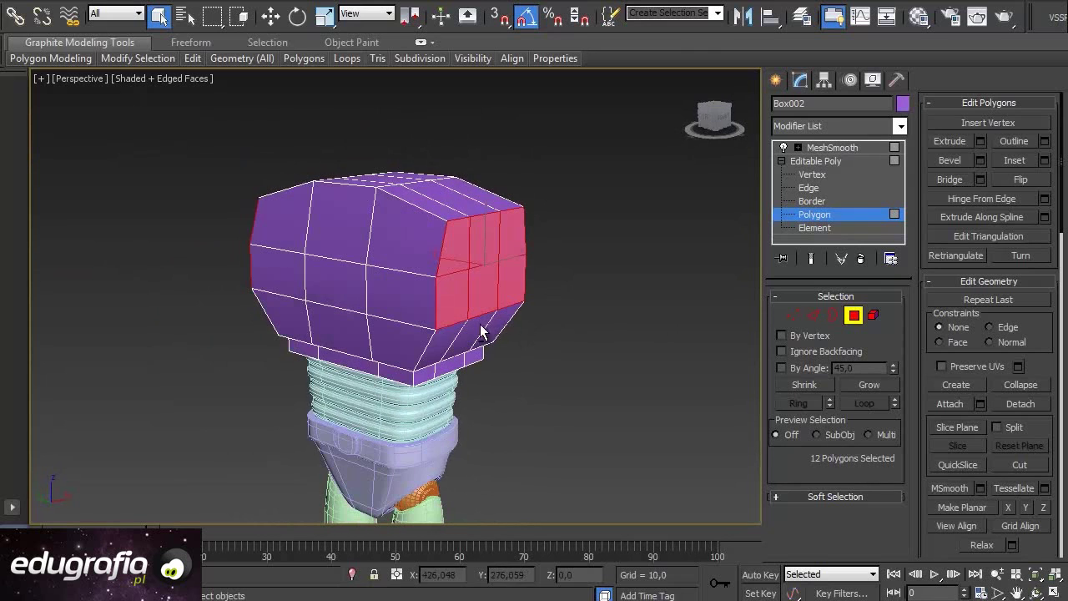
# Inset the 12 front polygons by 2,912 and show the smoothed end result
pyautogui.click(1044, 160)
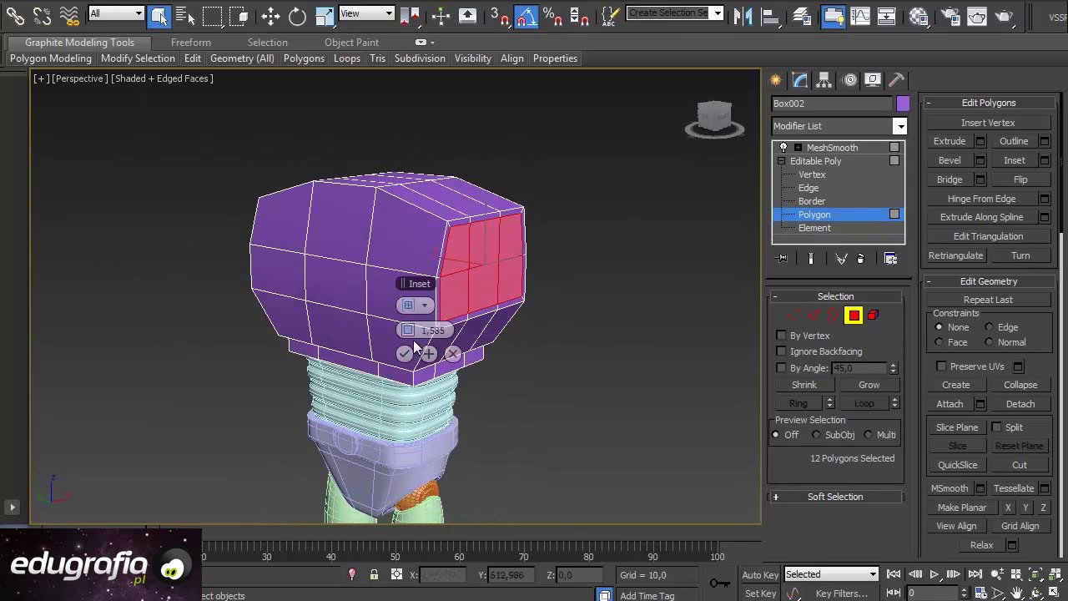
pyautogui.moveTo(411, 329); pyautogui.dragTo(425, 324)
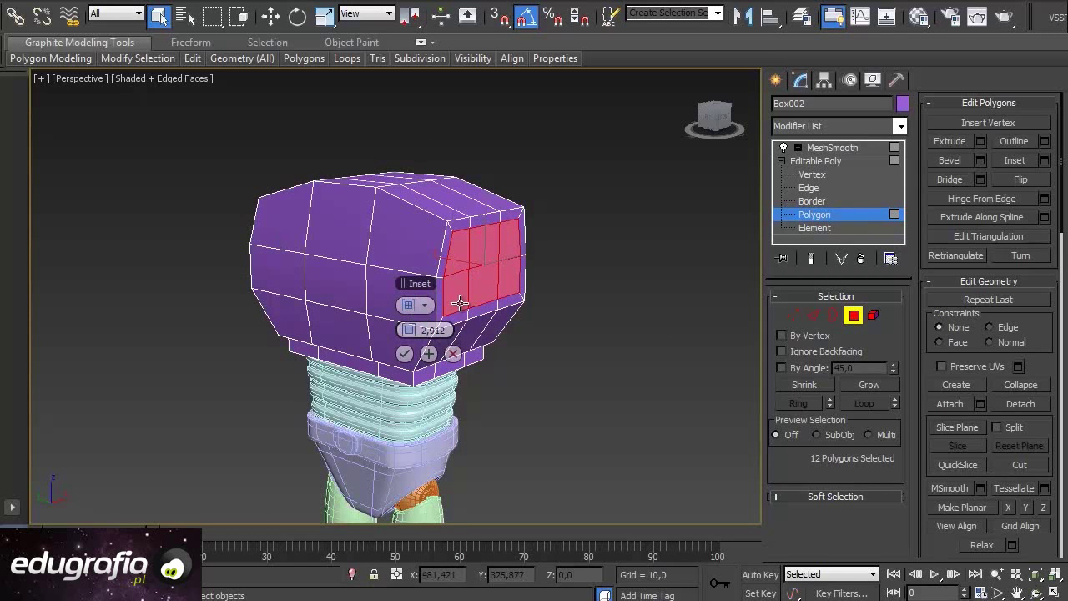
pyautogui.moveTo(607, 321)
pyautogui.keyDown('alt'); pyautogui.mouseDown(button='middle')
pyautogui.moveTo(511, 327)
pyautogui.moveTo(497, 292)
pyautogui.moveTo(305, 242)
pyautogui.mouseUp(button='middle'); pyautogui.keyUp('alt')
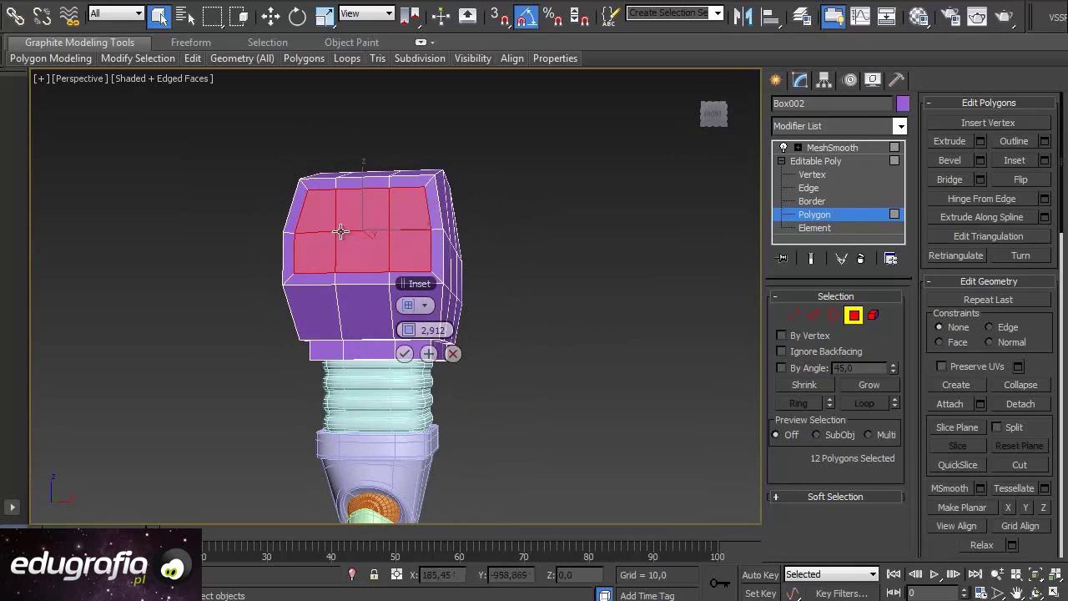
pyautogui.click(404, 354)
pyautogui.moveTo(336, 305)
pyautogui.keyDown('alt'); pyautogui.mouseDown(button='middle')
pyautogui.moveTo(523, 323)
pyautogui.moveTo(537, 303)
pyautogui.mouseUp(button='middle'); pyautogui.keyUp('alt')
pyautogui.click(810, 258)
pyautogui.moveTo(500, 251)
pyautogui.keyDown('alt'); pyautogui.mouseDown(button='middle')
pyautogui.moveTo(575, 234)
pyautogui.moveTo(463, 256)
pyautogui.moveTo(342, 258)
pyautogui.mouseUp(button='middle'); pyautogui.keyUp('alt')
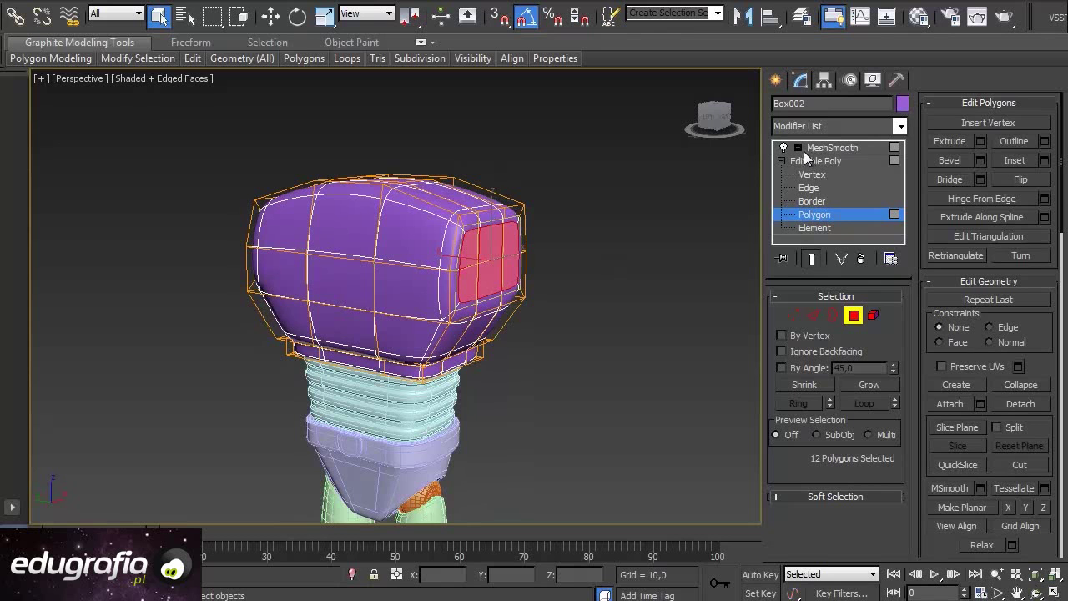
# Hide the smoothed result and begin selecting the narrow border polygons around the inset panel
pyautogui.click(811, 258)
pyautogui.keyDown('alt'); pyautogui.moveTo(458, 283); pyautogui.dragTo(472, 264, button='middle'); pyautogui.keyUp('alt')
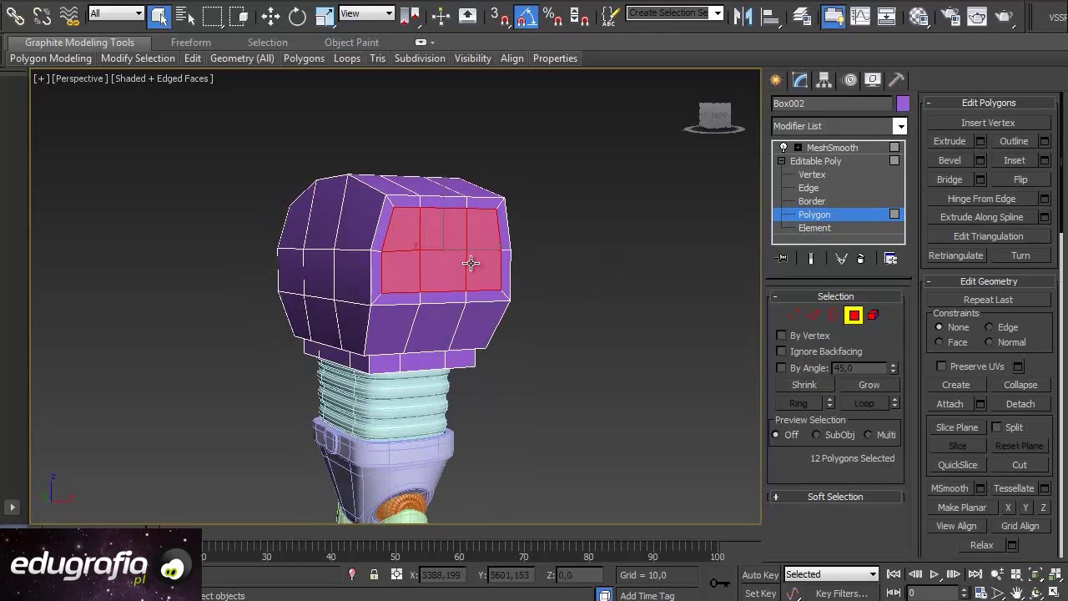
pyautogui.keyDown('alt'); pyautogui.moveTo(398, 231); pyautogui.dragTo(377, 242, button='middle'); pyautogui.keyUp('alt')
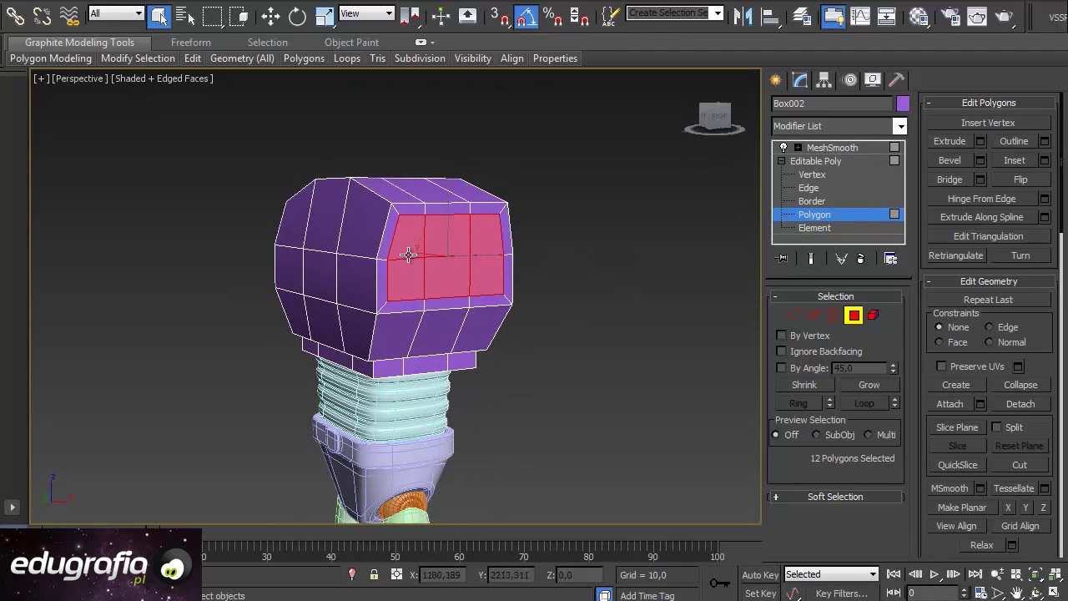
pyautogui.click(382, 275)
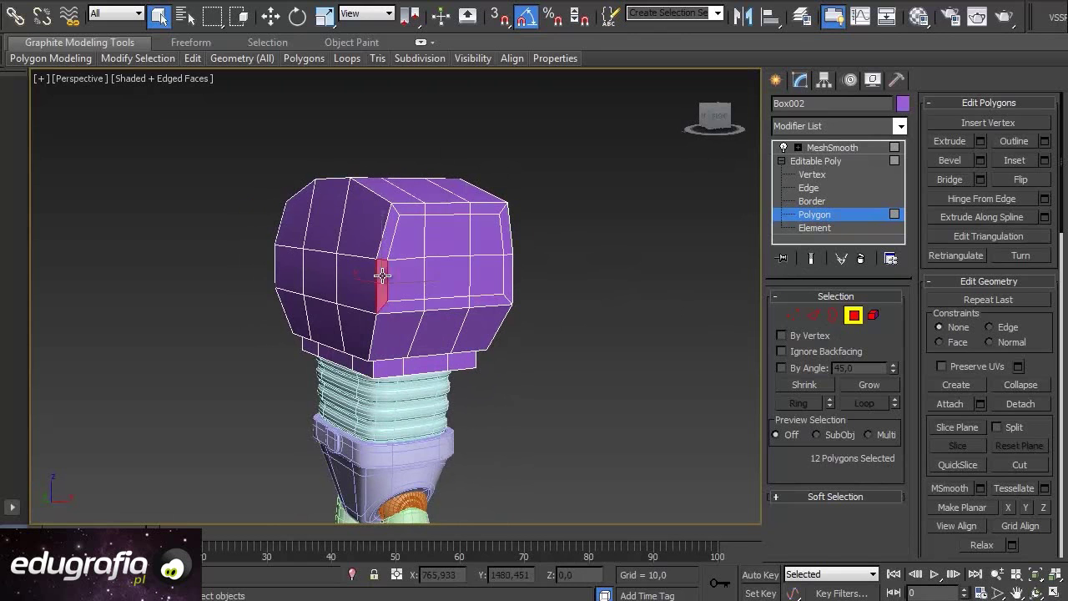
pyautogui.keyDown('ctrl'); pyautogui.click(391, 227); pyautogui.keyUp('ctrl')
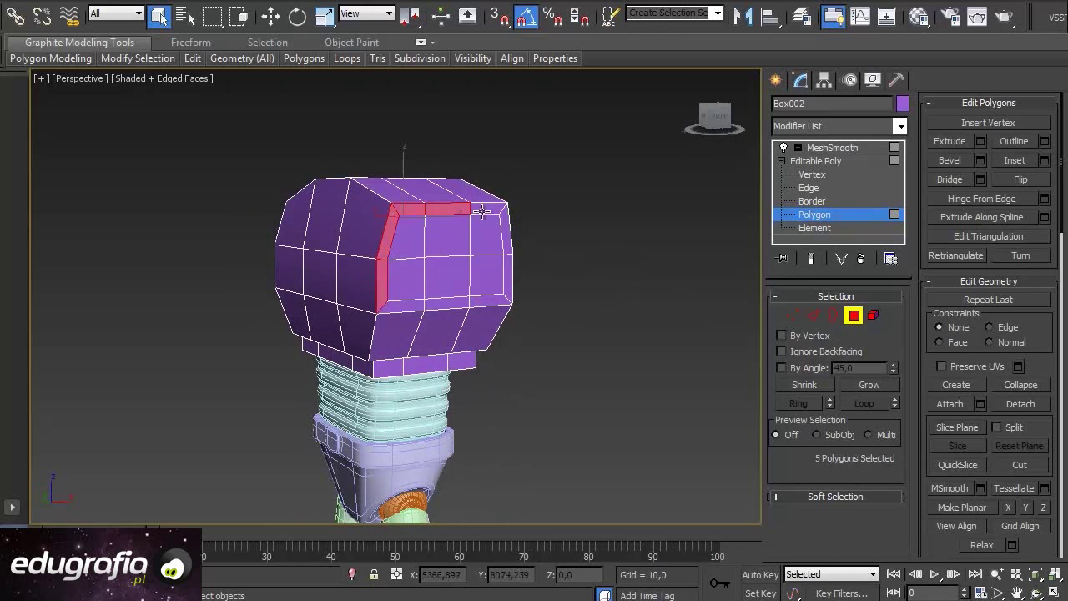
pyautogui.keyDown('ctrl'); pyautogui.click(506, 276); pyautogui.keyUp('ctrl')
pyautogui.moveTo(470, 306)
pyautogui.keyDown('alt'); pyautogui.mouseDown(button='middle')
pyautogui.moveTo(401, 353)
pyautogui.moveTo(452, 313)
pyautogui.mouseUp(button='middle'); pyautogui.keyUp('alt')
# Finish selecting the 14 border polygons, removing one wrongly added polygon
pyautogui.keyDown('ctrl'); pyautogui.click(328, 308); pyautogui.keyUp('ctrl')
pyautogui.keyDown('ctrl'); pyautogui.click(357, 240); pyautogui.keyUp('ctrl')
pyautogui.keyDown('ctrl'); pyautogui.click(405, 244); pyautogui.keyUp('ctrl')
pyautogui.keyDown('ctrl'); pyautogui.click(447, 251); pyautogui.keyUp('ctrl')
pyautogui.keyDown('ctrl'); pyautogui.click(467, 300); pyautogui.keyUp('ctrl')
pyautogui.keyDown('ctrl'); pyautogui.click(468, 316); pyautogui.keyUp('ctrl')
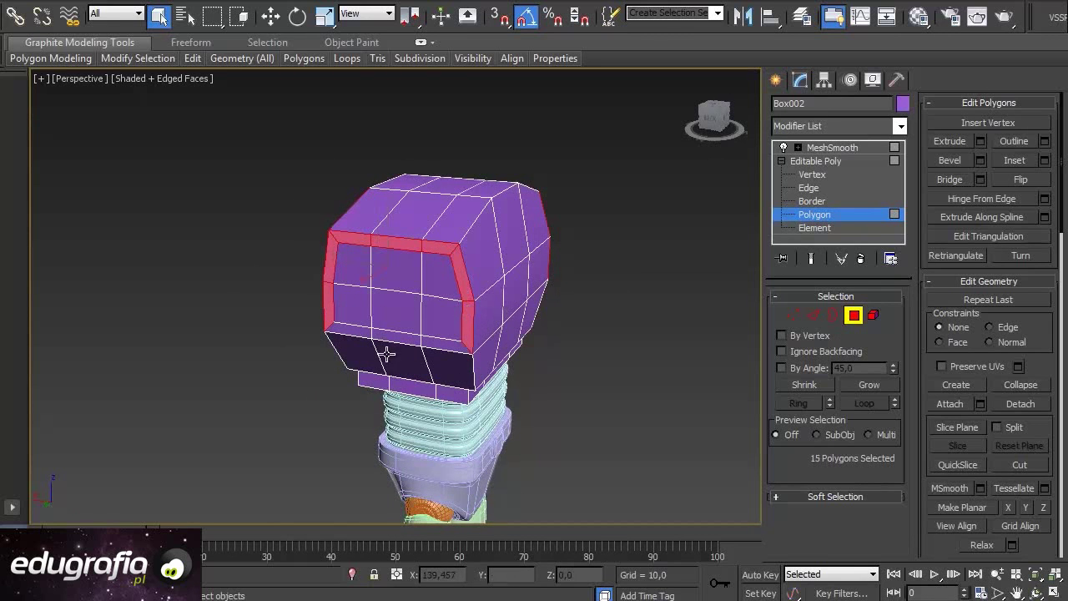
pyautogui.keyDown('alt'); pyautogui.moveTo(278, 365); pyautogui.dragTo(422, 339, button='middle'); pyautogui.keyUp('alt')
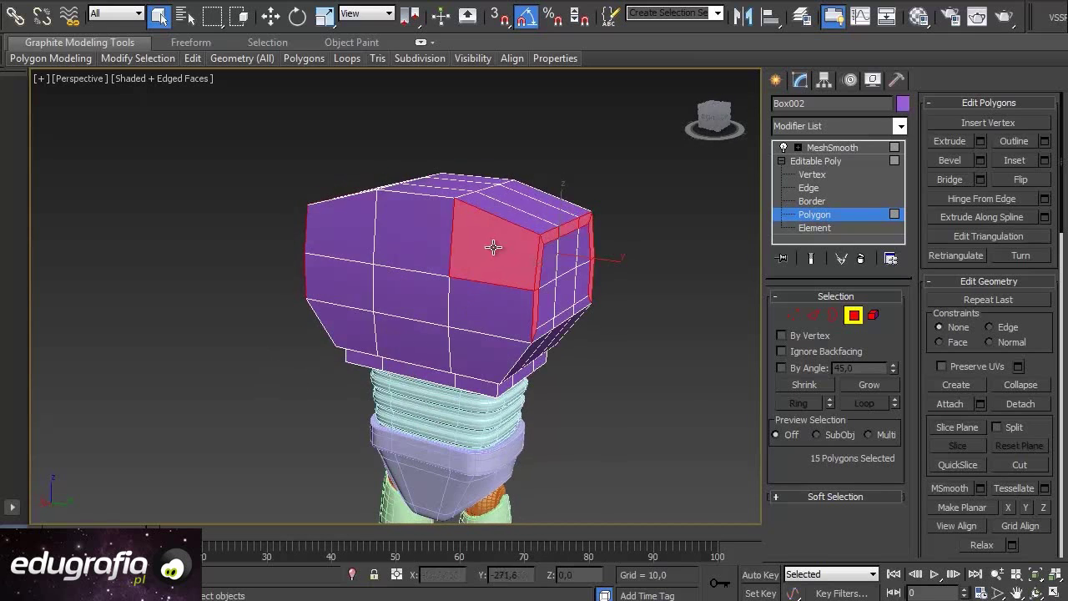
pyautogui.keyDown('alt'); pyautogui.click(501, 253); pyautogui.keyUp('alt')
pyautogui.moveTo(562, 308)
pyautogui.keyDown('alt'); pyautogui.mouseDown(button='middle')
pyautogui.moveTo(588, 314)
pyautogui.moveTo(572, 267)
pyautogui.moveTo(487, 309)
pyautogui.moveTo(203, 308)
pyautogui.moveTo(736, 339)
pyautogui.mouseUp(button='middle'); pyautogui.keyUp('alt')
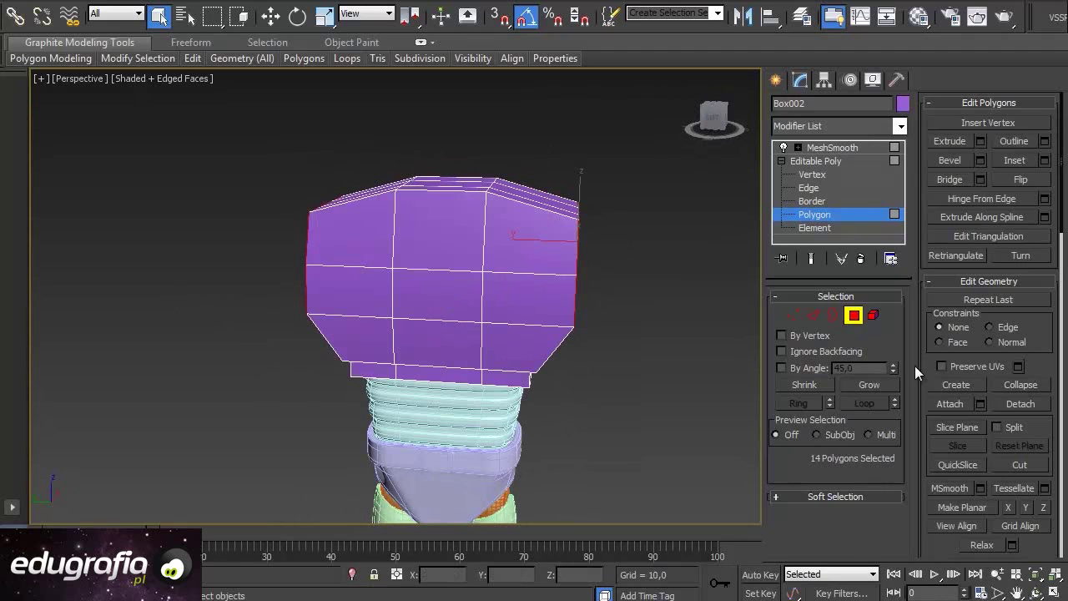
# Extrude the border polygons by 9,621 into a raised rim and show the smoothed result
pyautogui.click(981, 141)
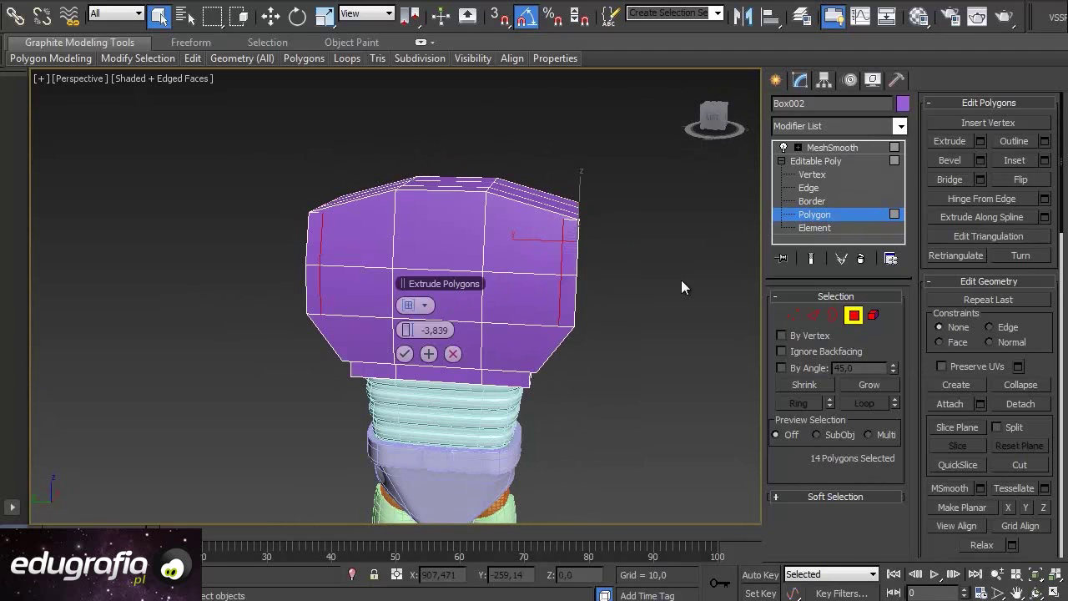
pyautogui.moveTo(429, 330)
pyautogui.moveTo(411, 329); pyautogui.dragTo(468, 336)
pyautogui.keyDown('alt'); pyautogui.moveTo(467, 335); pyautogui.dragTo(557, 382, button='middle'); pyautogui.keyUp('alt')
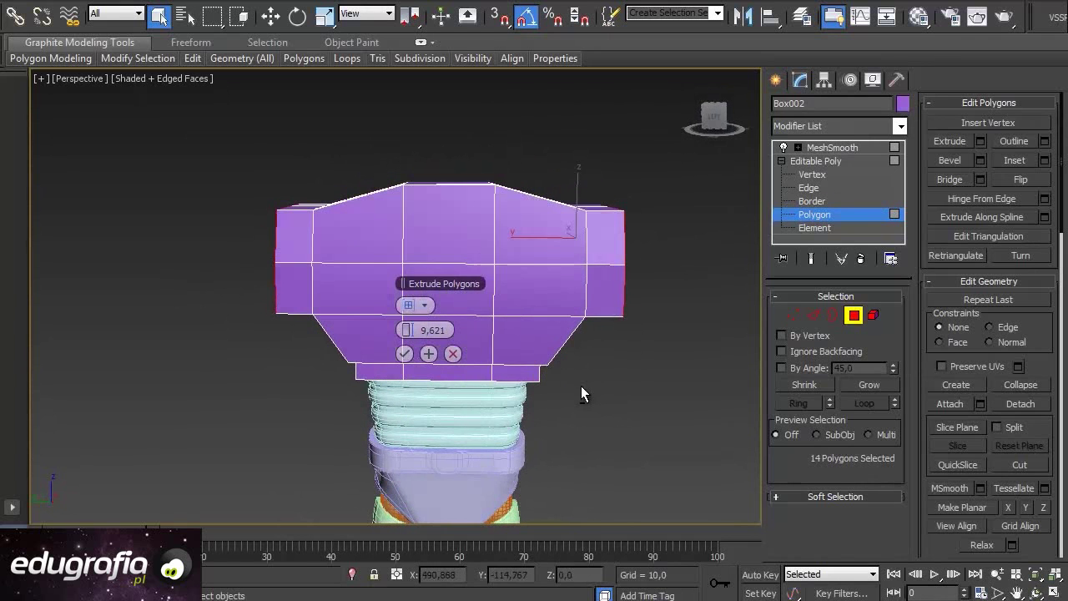
pyautogui.click(404, 354)
pyautogui.keyDown('alt'); pyautogui.moveTo(486, 375); pyautogui.dragTo(814, 320, button='middle'); pyautogui.keyUp('alt')
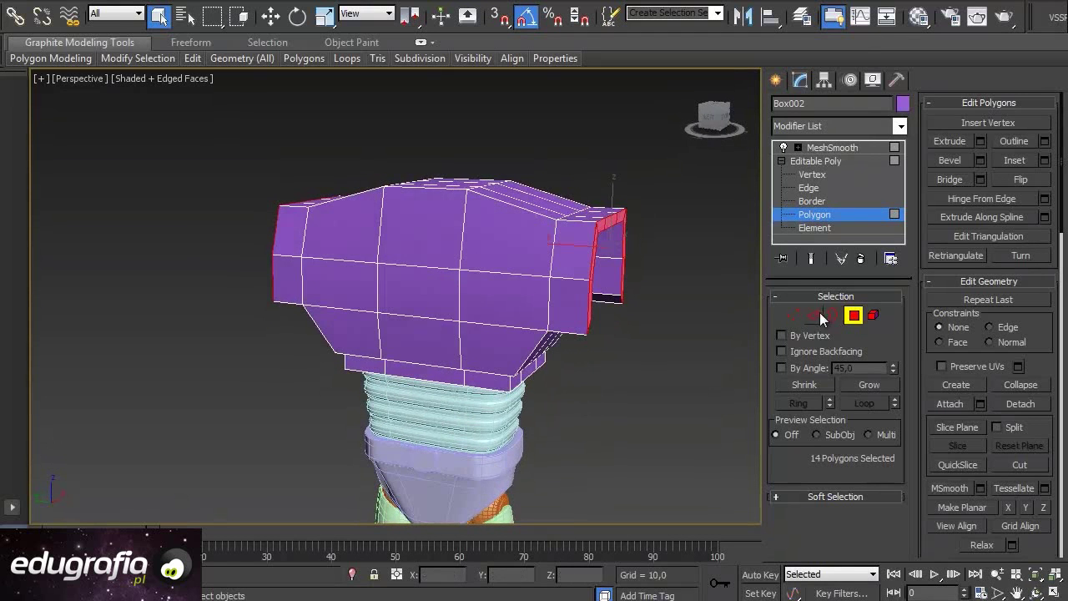
pyautogui.click(805, 258)
# Check the smoothed head, then return to vertex level on the base mesh in four viewports
pyautogui.moveTo(567, 300)
pyautogui.keyDown('alt'); pyautogui.mouseDown(button='middle')
pyautogui.moveTo(439, 291)
pyautogui.moveTo(437, 312)
pyautogui.moveTo(476, 310)
pyautogui.moveTo(523, 406)
pyautogui.moveTo(591, 339)
pyautogui.moveTo(609, 453)
pyautogui.moveTo(658, 390)
pyautogui.moveTo(532, 374)
pyautogui.moveTo(574, 373)
pyautogui.moveTo(572, 229)
pyautogui.moveTo(537, 400)
pyautogui.moveTo(427, 300)
pyautogui.moveTo(508, 353)
pyautogui.moveTo(547, 347)
pyautogui.moveTo(484, 411)
pyautogui.moveTo(436, 388)
pyautogui.mouseUp(button='middle'); pyautogui.keyUp('alt')
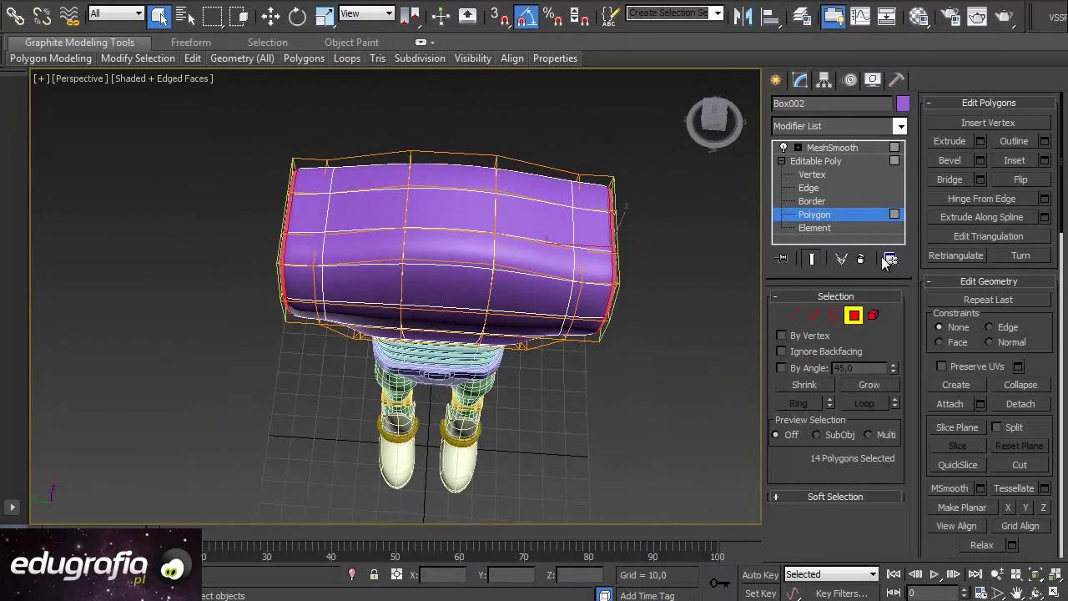
pyautogui.click(854, 317)
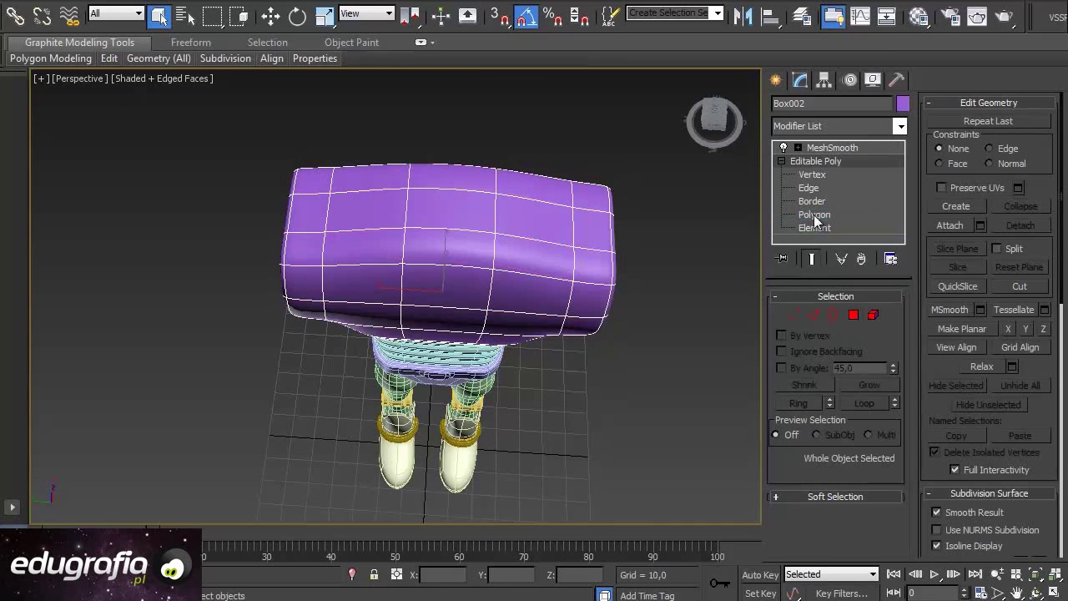
pyautogui.click(812, 260)
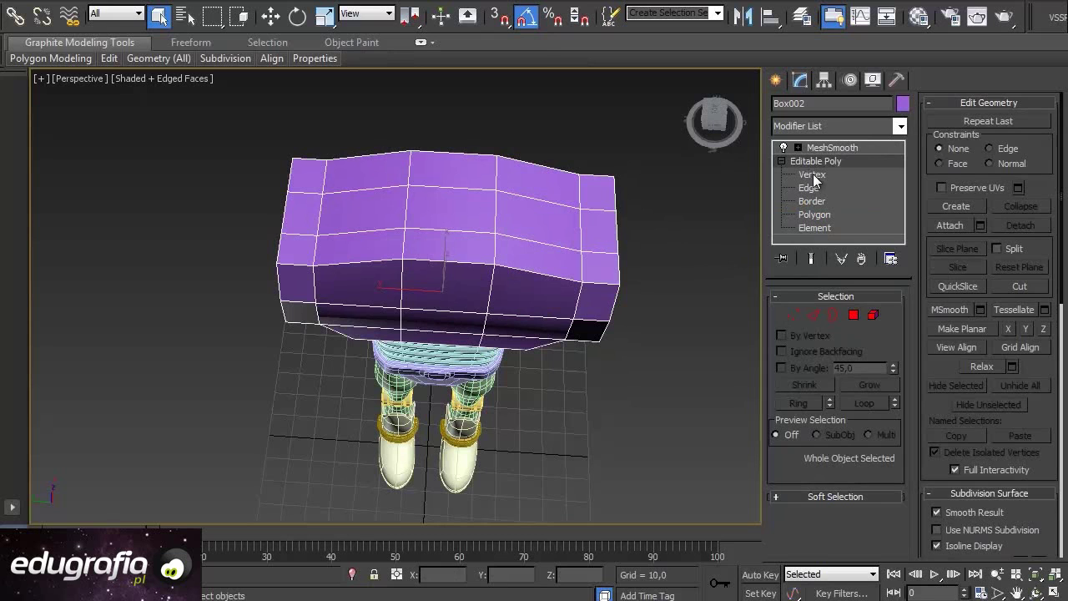
pyautogui.click(812, 174)
pyautogui.hotkey('alt', 'w')
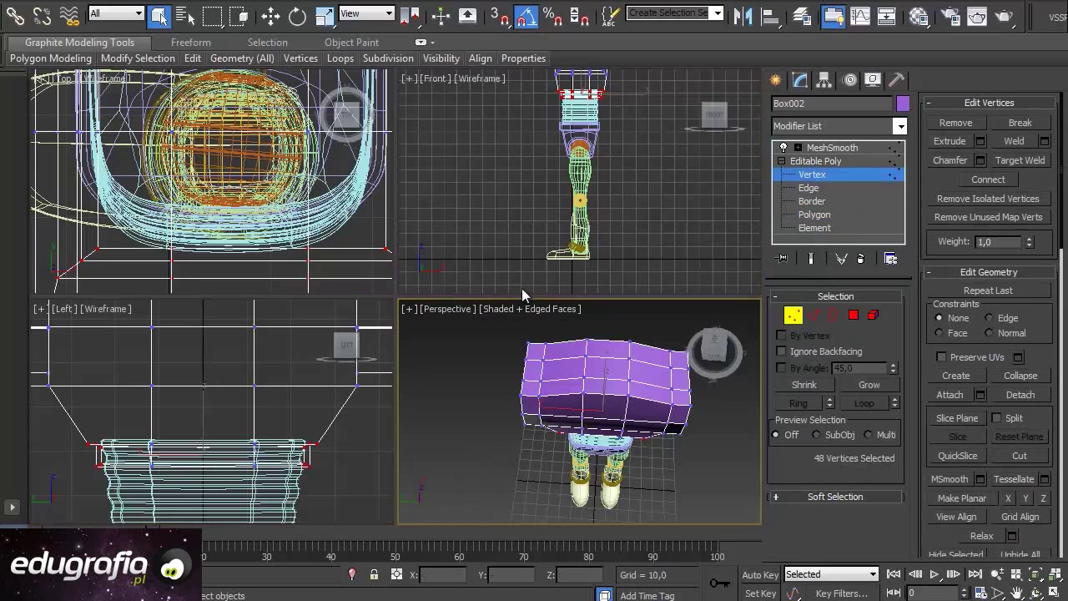
# In the maximized Top view, select the head's outer row of vertices
pyautogui.hotkey('alt', 'w')
pyautogui.scroll(-3, 345, 210)
pyautogui.scroll(-2, 357, 274)
pyautogui.scroll(-2, 313, 278)
pyautogui.moveTo(255, 314); pyautogui.dragTo(270, 340, button='middle')
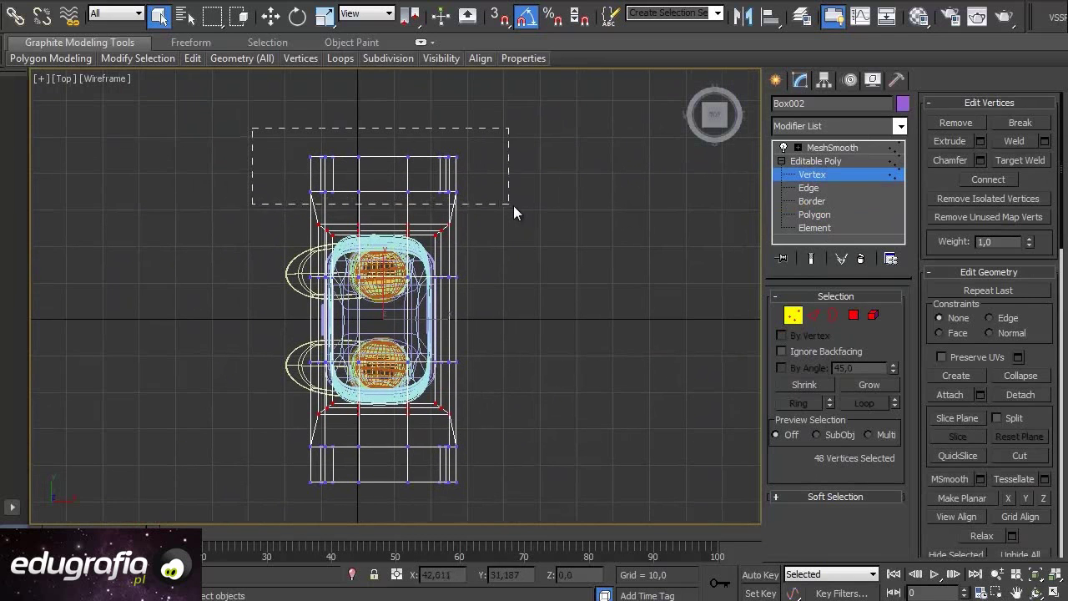
pyautogui.moveTo(512, 207); pyautogui.dragTo(512, 207)
# Scale the selected vertices to 68% along X
pyautogui.hotkey('alt', 'w')
pyautogui.scroll(2, 473, 382)
pyautogui.scroll(2, 512, 415)
pyautogui.moveTo(512, 415)
pyautogui.keyDown('alt'); pyautogui.mouseDown(button='middle')
pyautogui.moveTo(596, 440)
pyautogui.moveTo(691, 445)
pyautogui.moveTo(524, 438)
pyautogui.moveTo(468, 453)
pyautogui.moveTo(489, 441)
pyautogui.moveTo(550, 455)
pyautogui.mouseUp(button='middle'); pyautogui.keyUp('alt')
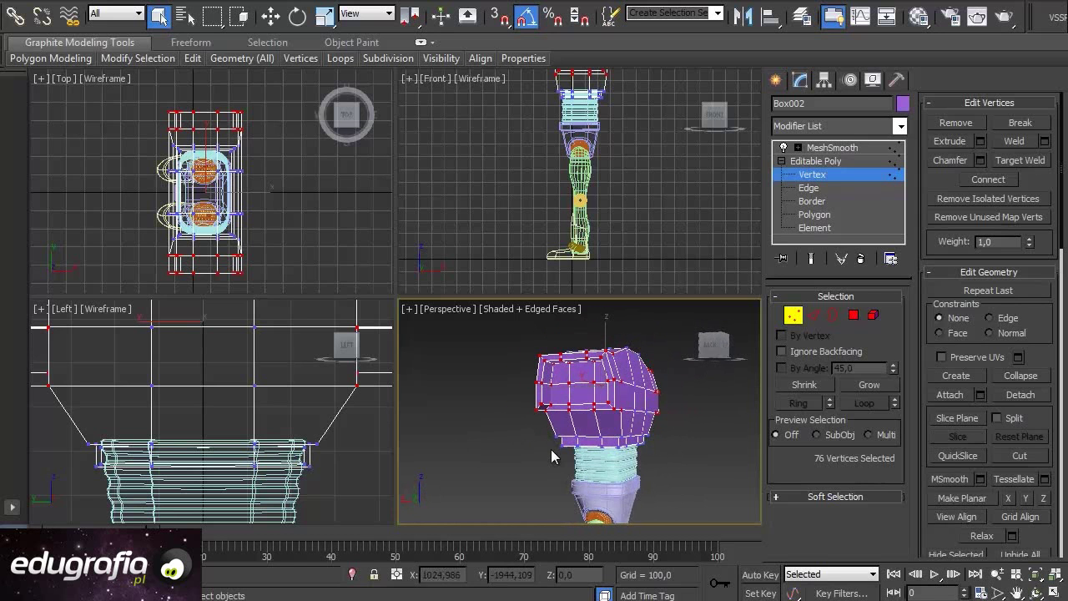
pyautogui.hotkey('alt', 'w')
pyautogui.moveTo(369, 382)
pyautogui.keyDown('alt'); pyautogui.mouseDown(button='middle')
pyautogui.moveTo(370, 425)
pyautogui.moveTo(327, 428)
pyautogui.moveTo(352, 382)
pyautogui.moveTo(472, 350)
pyautogui.mouseUp(button='middle'); pyautogui.keyUp('alt')
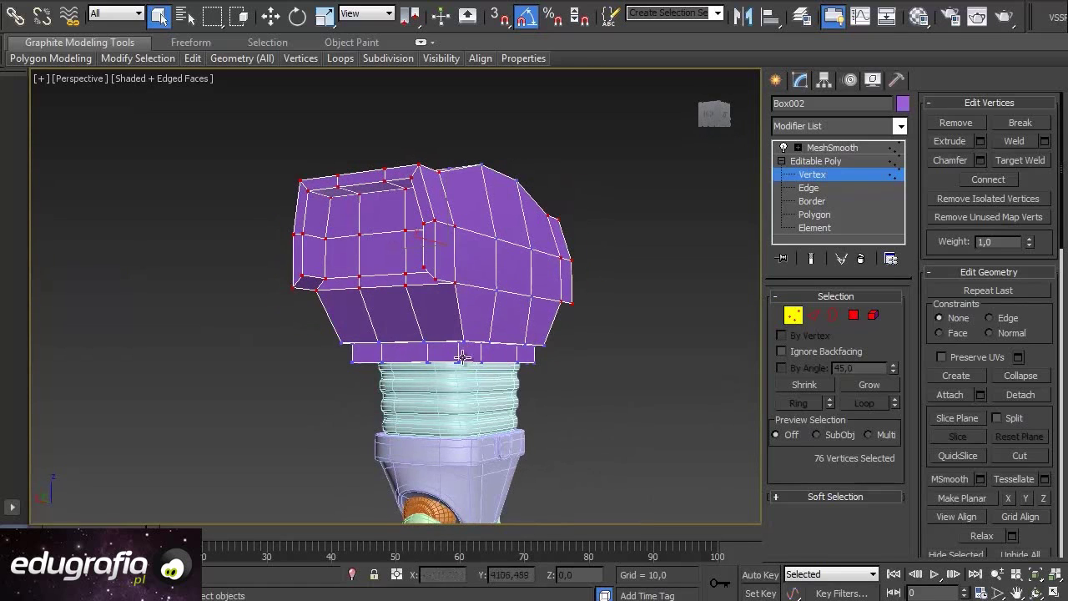
pyautogui.moveTo(239, 287)
pyautogui.keyDown('alt'); pyautogui.mouseDown(button='middle')
pyautogui.moveTo(92, 172)
pyautogui.moveTo(220, 245)
pyautogui.moveTo(241, 306)
pyautogui.moveTo(260, 231)
pyautogui.mouseUp(button='middle'); pyautogui.keyUp('alt')
pyautogui.click(321, 21)
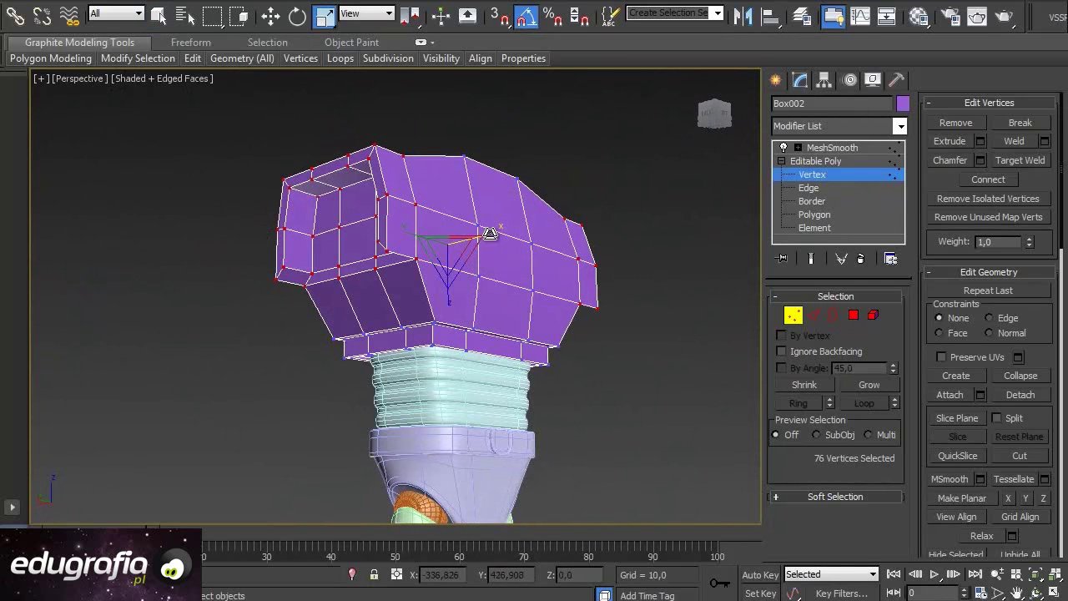
pyautogui.moveTo(491, 234); pyautogui.dragTo(465, 238)
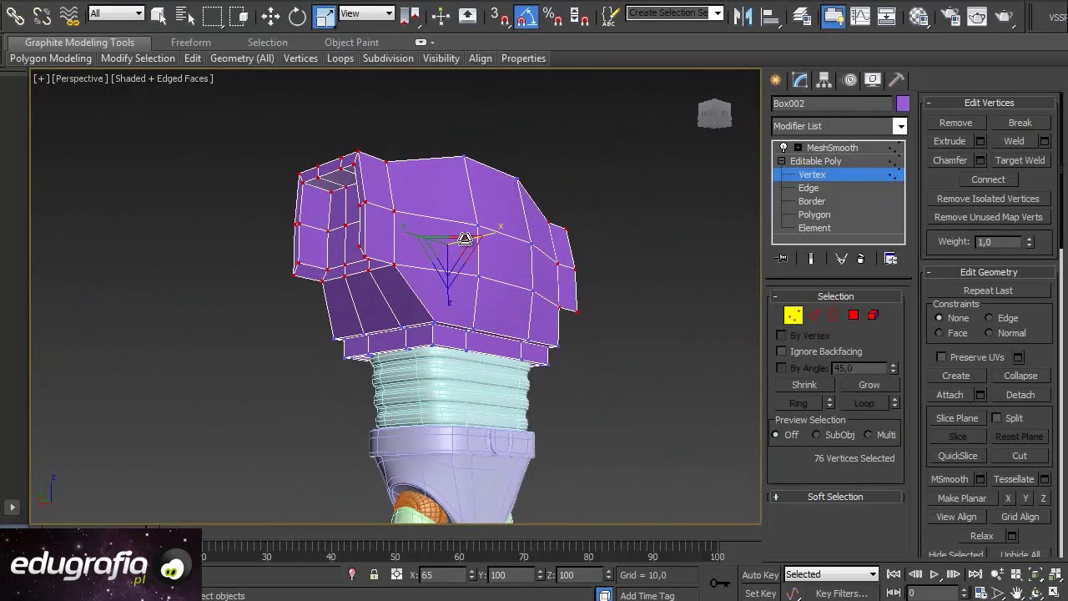
# Show the smoothed result and shrink the selected vertices to 79% along Z
pyautogui.keyDown('alt'); pyautogui.moveTo(500, 268); pyautogui.dragTo(400, 237, button='middle'); pyautogui.keyUp('alt')
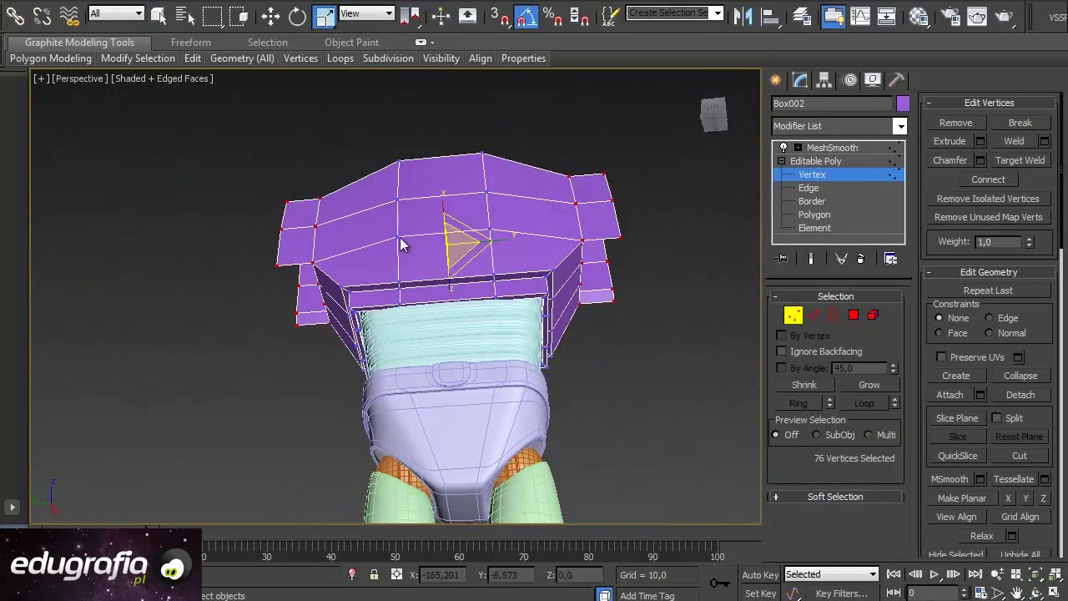
pyautogui.moveTo(508, 240)
pyautogui.keyDown('alt'); pyautogui.mouseDown(button='middle')
pyautogui.moveTo(387, 391)
pyautogui.moveTo(442, 370)
pyautogui.mouseUp(button='middle'); pyautogui.keyUp('alt')
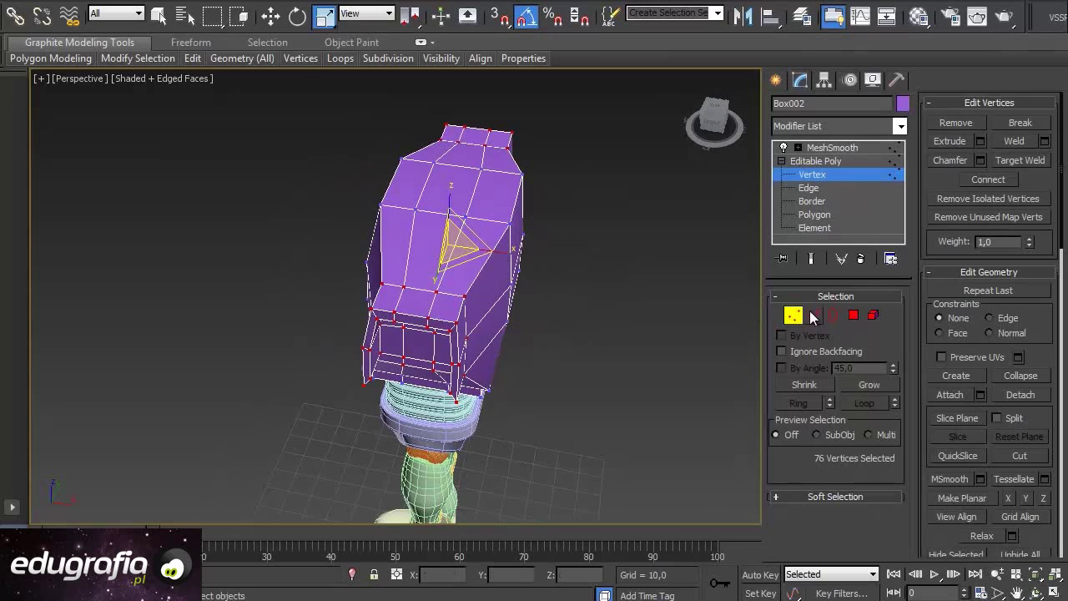
pyautogui.click(810, 259)
pyautogui.moveTo(570, 282)
pyautogui.keyDown('alt'); pyautogui.mouseDown(button='middle')
pyautogui.moveTo(665, 243)
pyautogui.moveTo(758, 252)
pyautogui.moveTo(608, 312)
pyautogui.moveTo(647, 302)
pyautogui.moveTo(579, 315)
pyautogui.mouseUp(button='middle'); pyautogui.keyUp('alt')
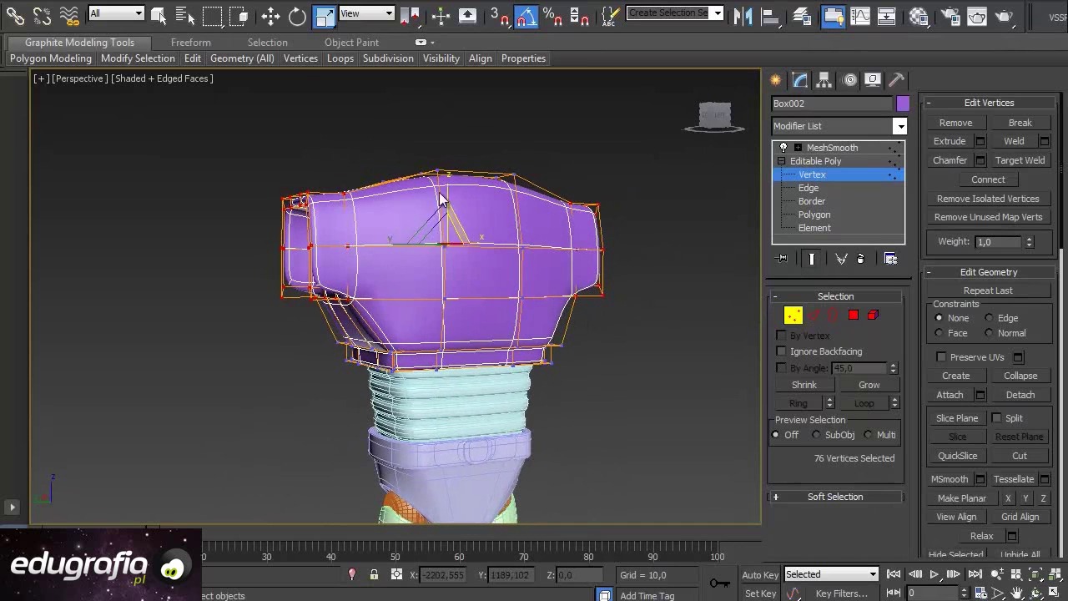
pyautogui.moveTo(448, 190); pyautogui.dragTo(448, 212)
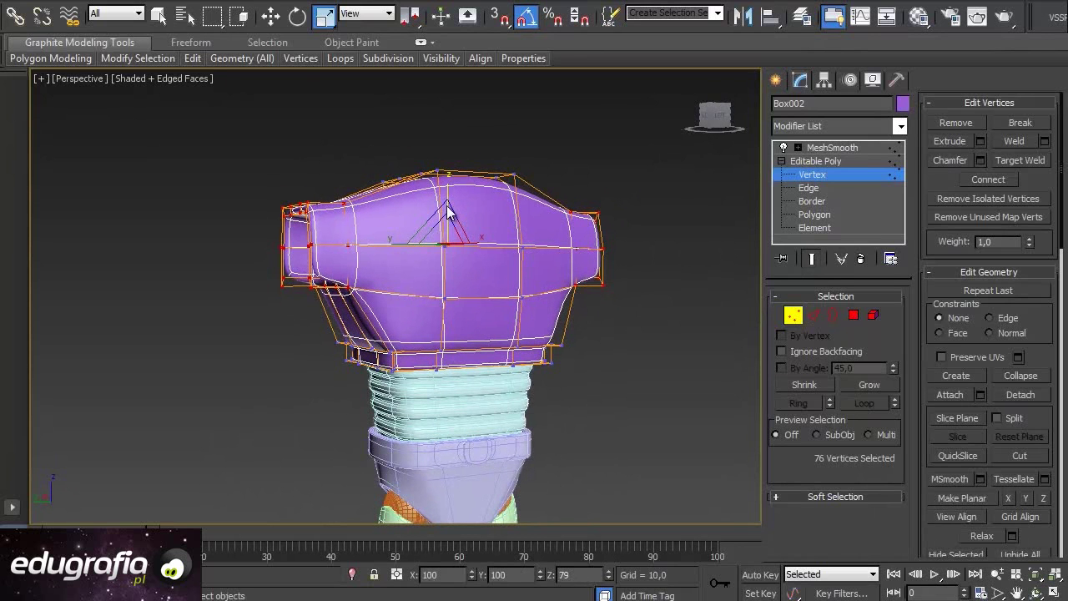
pyautogui.moveTo(381, 313)
pyautogui.keyDown('alt'); pyautogui.mouseDown(button='middle')
pyautogui.moveTo(382, 334)
pyautogui.moveTo(457, 322)
pyautogui.moveTo(350, 346)
pyautogui.moveTo(275, 324)
pyautogui.moveTo(209, 329)
pyautogui.moveTo(169, 354)
pyautogui.mouseUp(button='middle'); pyautogui.keyUp('alt')
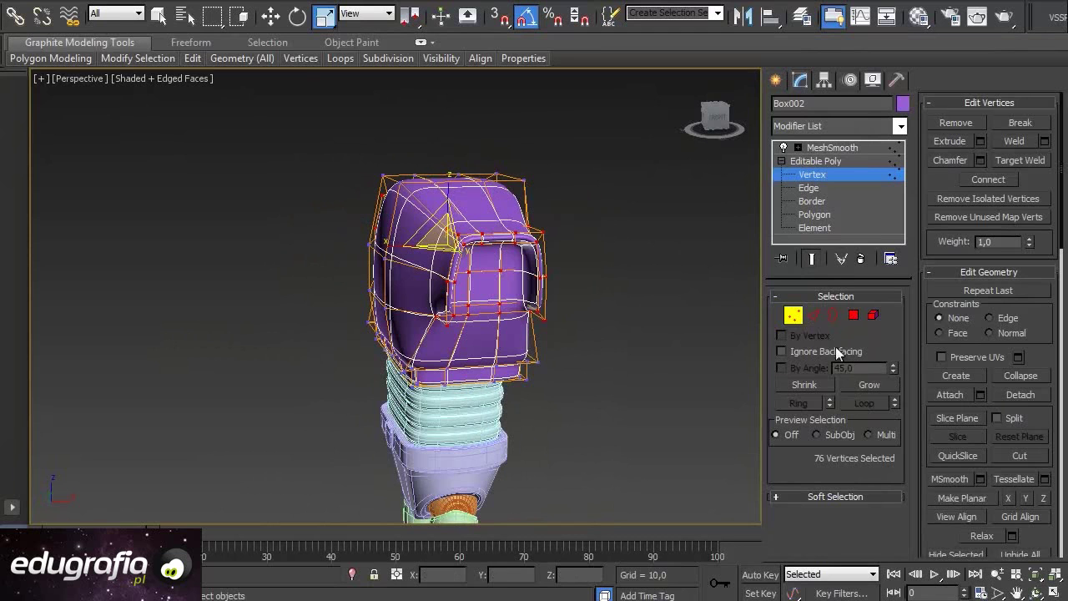
# Clear the vertex selection and exit vertex editing to view the whole smoothed head
pyautogui.click(158, 15)
pyautogui.click(122, 154)
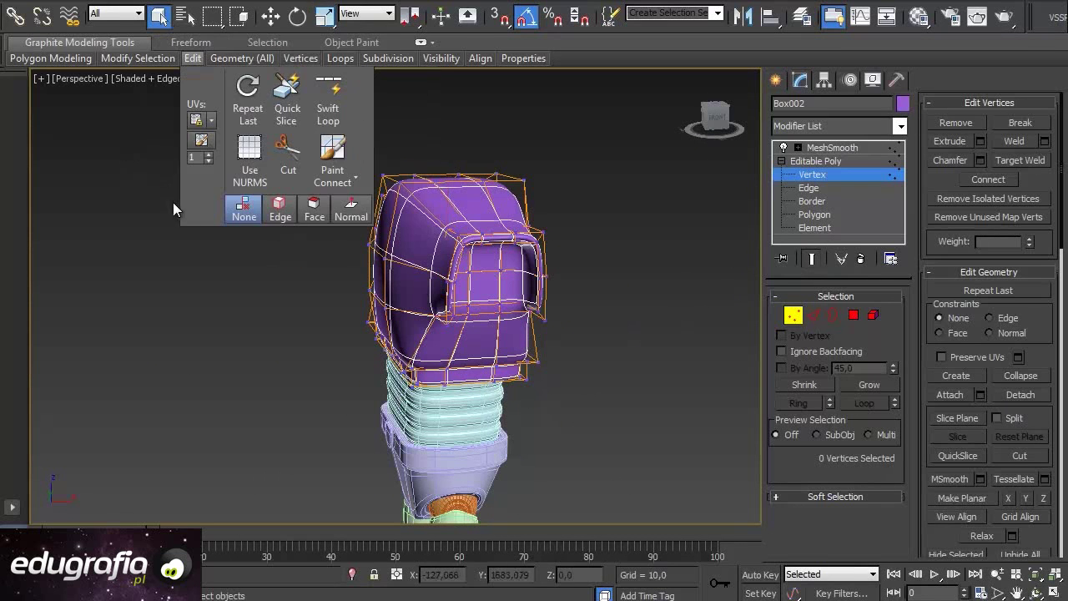
pyautogui.click(793, 318)
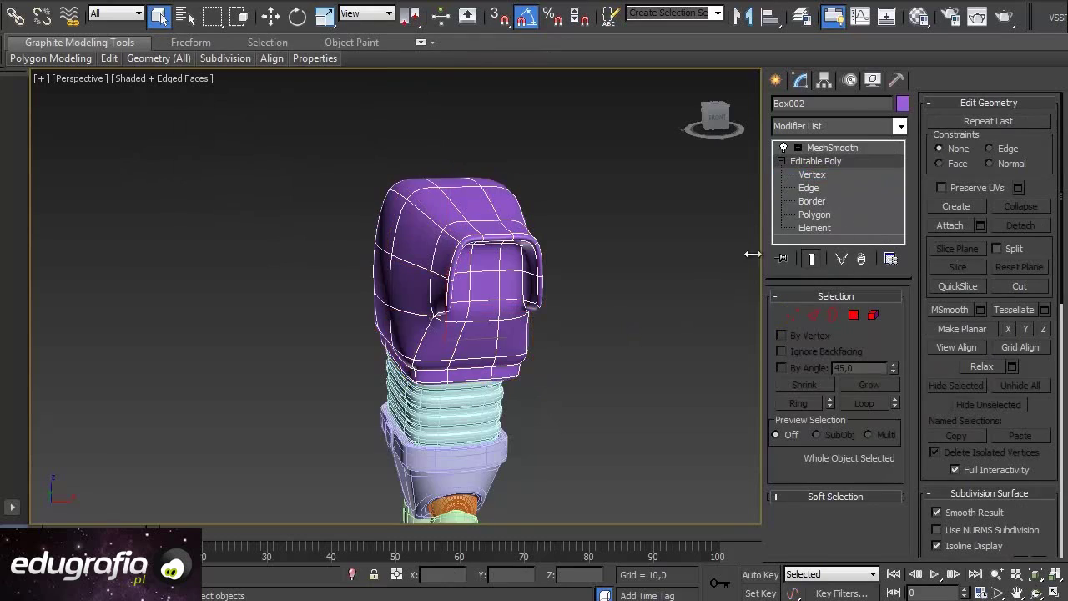
pyautogui.moveTo(580, 307)
pyautogui.keyDown('alt'); pyautogui.mouseDown(button='middle')
pyautogui.moveTo(573, 333)
pyautogui.moveTo(608, 360)
pyautogui.moveTo(631, 325)
pyautogui.moveTo(310, 340)
pyautogui.moveTo(324, 326)
pyautogui.moveTo(312, 287)
pyautogui.moveTo(389, 339)
pyautogui.moveTo(434, 338)
pyautogui.moveTo(454, 265)
pyautogui.mouseUp(button='middle'); pyautogui.keyUp('alt')
# Orbit to a front view of the head and enter Vertex editing
pyautogui.moveTo(399, 312)
pyautogui.keyDown('alt'); pyautogui.mouseDown(button='middle')
pyautogui.moveTo(436, 282)
pyautogui.moveTo(372, 303)
pyautogui.moveTo(217, 305)
pyautogui.moveTo(376, 298)
pyautogui.moveTo(294, 307)
pyautogui.mouseUp(button='middle'); pyautogui.keyUp('alt')
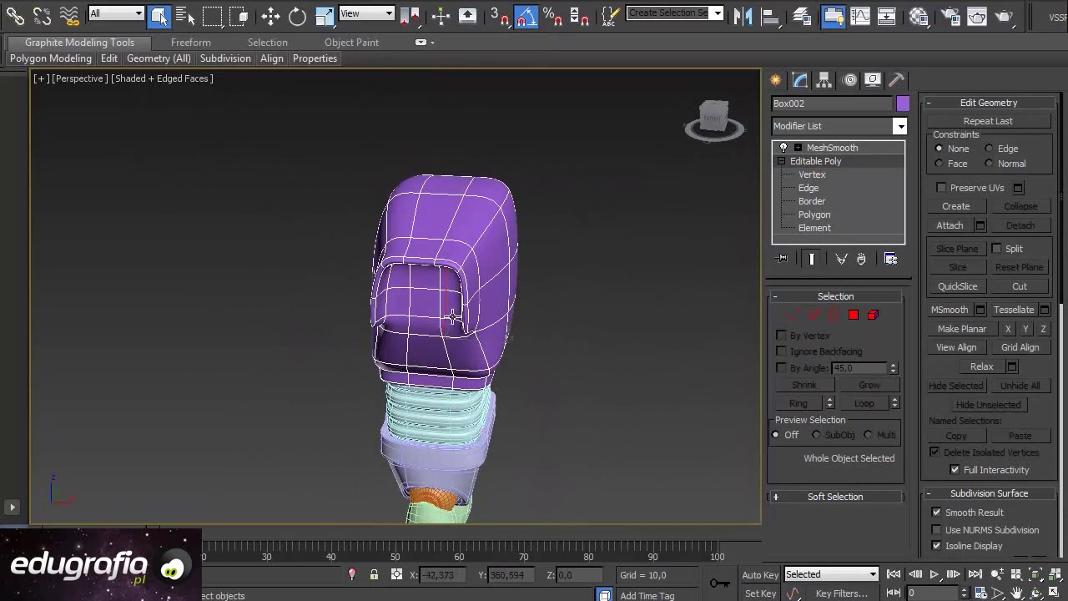
pyautogui.moveTo(579, 300)
pyautogui.keyDown('alt'); pyautogui.mouseDown(button='middle')
pyautogui.moveTo(605, 260)
pyautogui.moveTo(605, 272)
pyautogui.mouseUp(button='middle'); pyautogui.keyUp('alt')
pyautogui.click(788, 316)
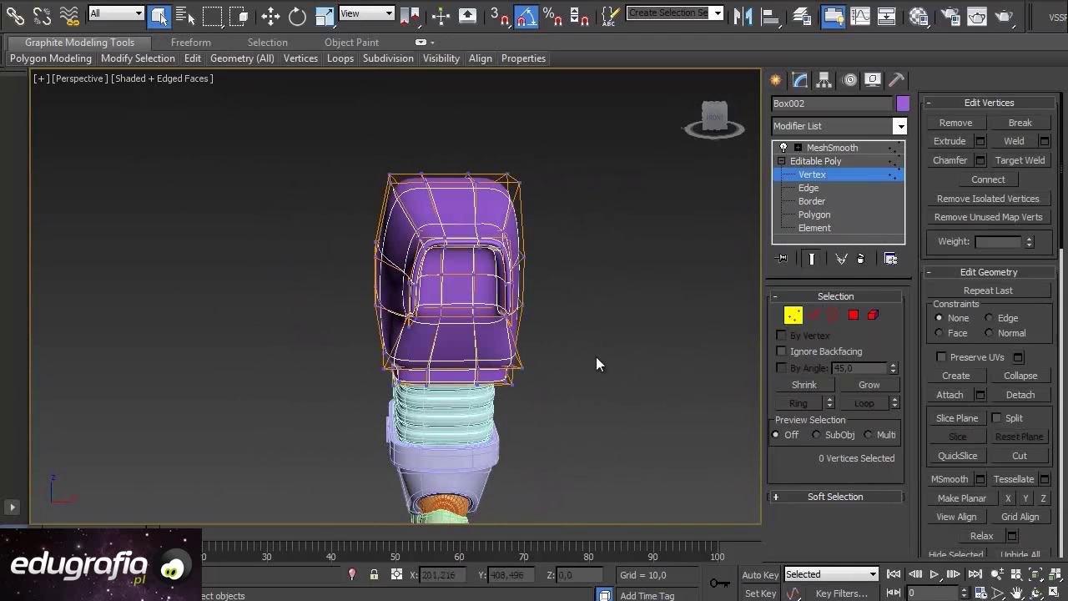
pyautogui.scroll(4, 547, 315)
pyautogui.scroll(2, 550, 318)
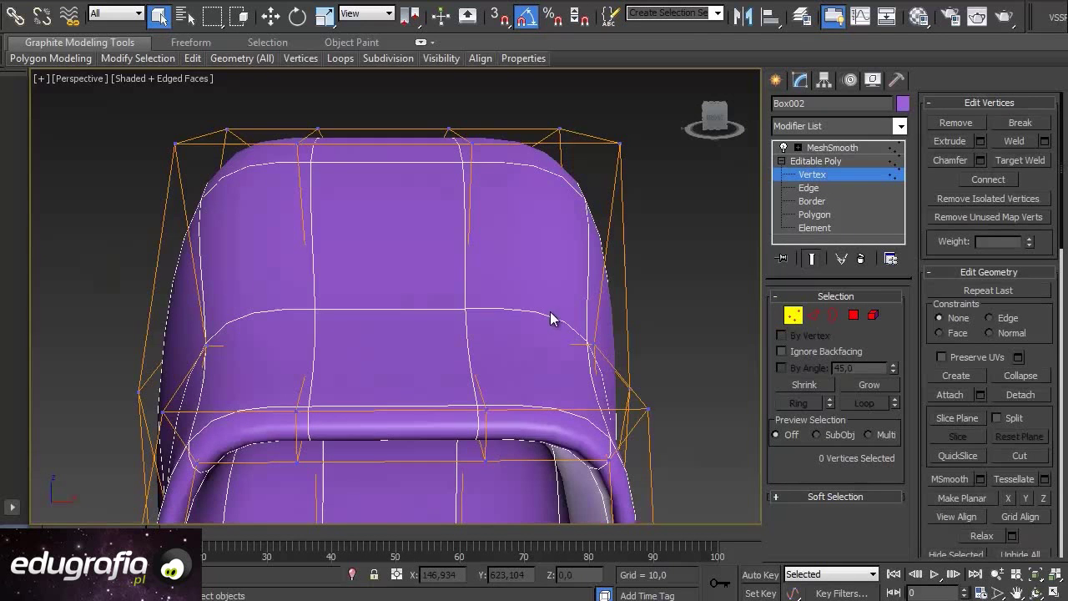
pyautogui.scroll(-4, 715, 327)
pyautogui.scroll(4, 715, 327)
# Turn off Show End Result and orbit into the front opening's low-poly cage
pyautogui.click(814, 259)
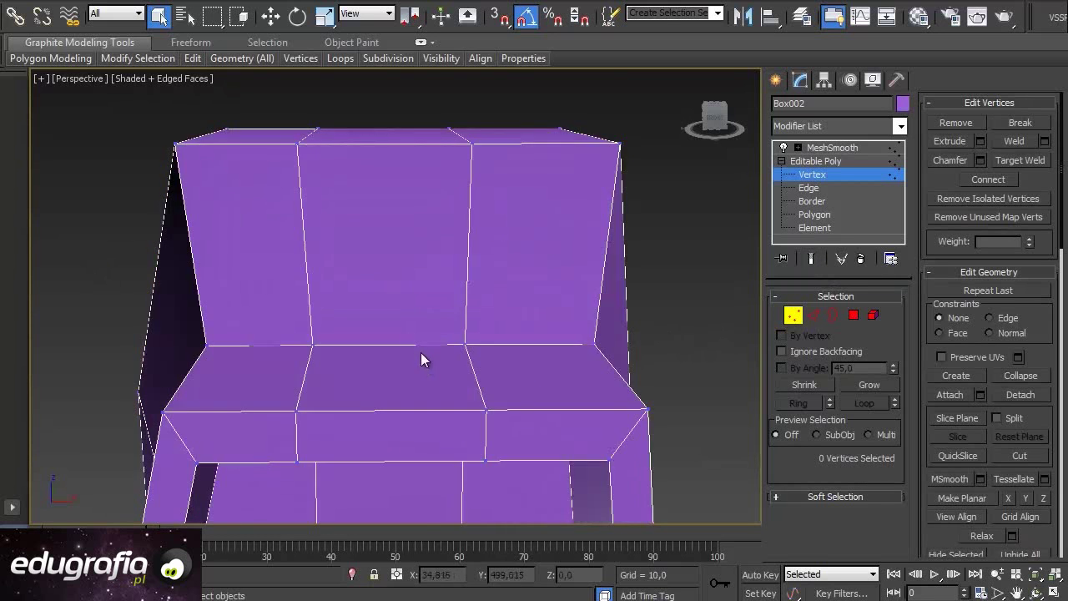
pyautogui.scroll(2, 418, 334)
pyautogui.moveTo(408, 305)
pyautogui.mouseDown(button='middle')
pyautogui.moveTo(427, 370)
pyautogui.moveTo(365, 374)
pyautogui.moveTo(415, 350)
pyautogui.mouseUp(button='middle')
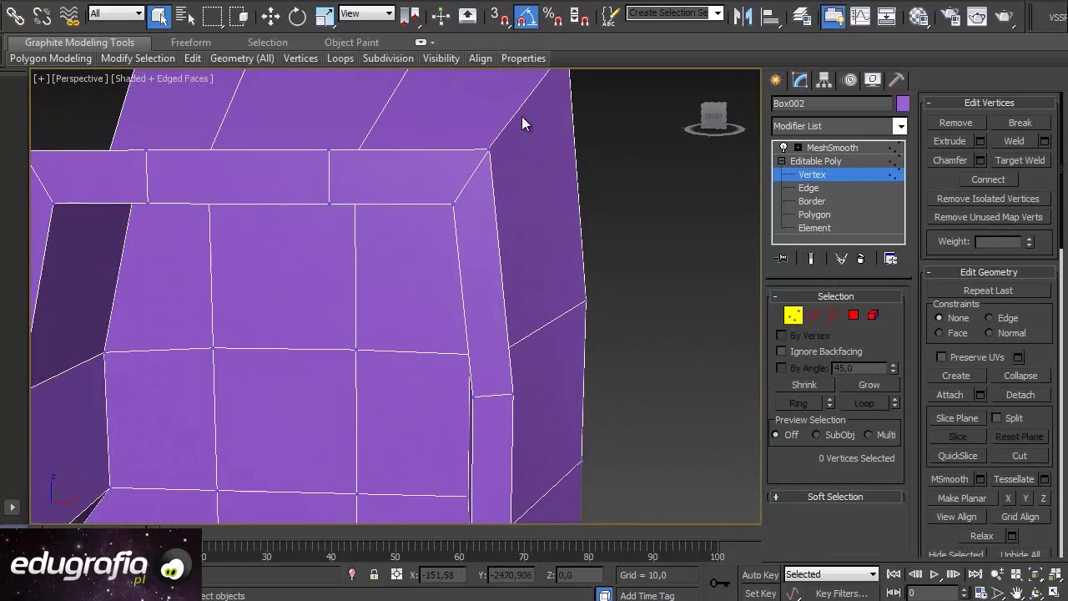
pyautogui.moveTo(496, 311)
pyautogui.keyDown('alt'); pyautogui.mouseDown(button='middle')
pyautogui.moveTo(297, 329)
pyautogui.moveTo(140, 322)
pyautogui.moveTo(131, 307)
pyautogui.moveTo(181, 331)
pyautogui.moveTo(122, 290)
pyautogui.moveTo(126, 311)
pyautogui.mouseUp(button='middle'); pyautogui.keyUp('alt')
pyautogui.moveTo(437, 253)
pyautogui.keyDown('alt'); pyautogui.mouseDown(button='middle')
pyautogui.moveTo(564, 291)
pyautogui.moveTo(736, 255)
pyautogui.mouseUp(button='middle'); pyautogui.keyUp('alt')
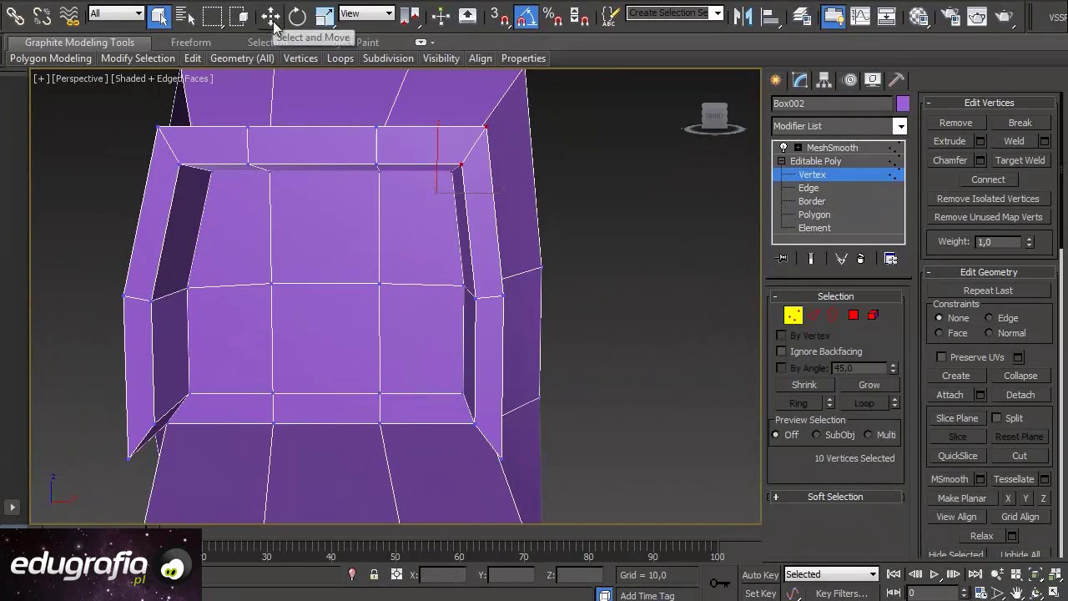
pyautogui.hotkey('alt', 'w')
# Maximize the Front wireframe view and zoom onto the front opening
pyautogui.rightClick(491, 149)
pyautogui.hotkey('alt', 'w')
pyautogui.scroll(3, 490, 154)
pyautogui.scroll(3, 501, 342)
pyautogui.scroll(2, 517, 318)
pyautogui.scroll(-1, 503, 298)
pyautogui.scroll(3, 502, 304)
pyautogui.scroll(-1, 489, 245)
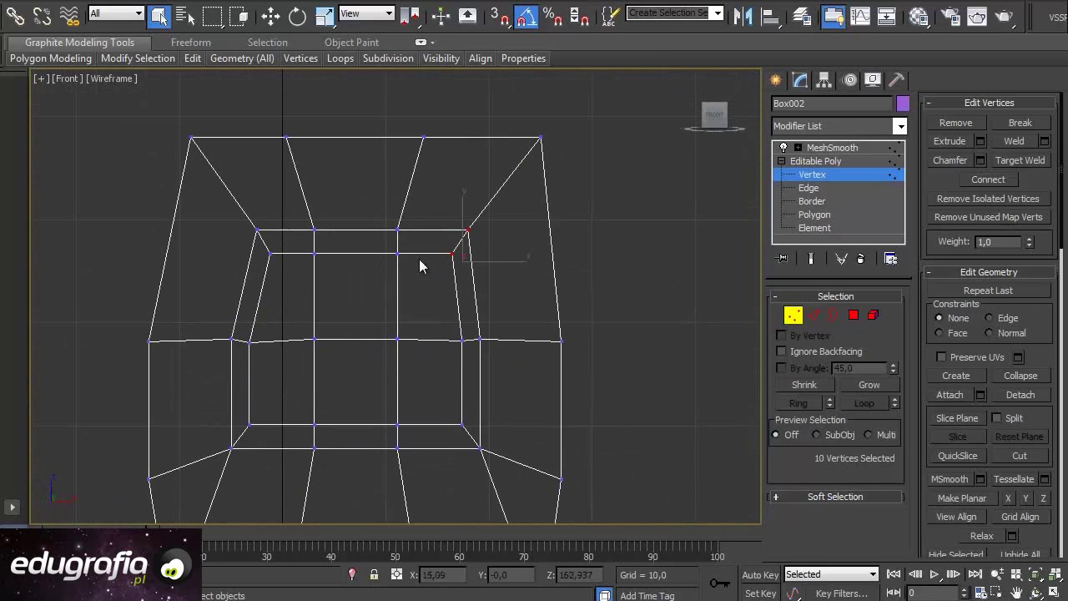
# Try moving the corner vertices down and left, then undo the attempt
pyautogui.press('w')
pyautogui.moveTo(480, 246); pyautogui.dragTo(469, 267)
pyautogui.moveTo(288, 283)
pyautogui.mouseDown()
pyautogui.moveTo(285, 257)
pyautogui.moveTo(325, 278)
pyautogui.mouseUp()
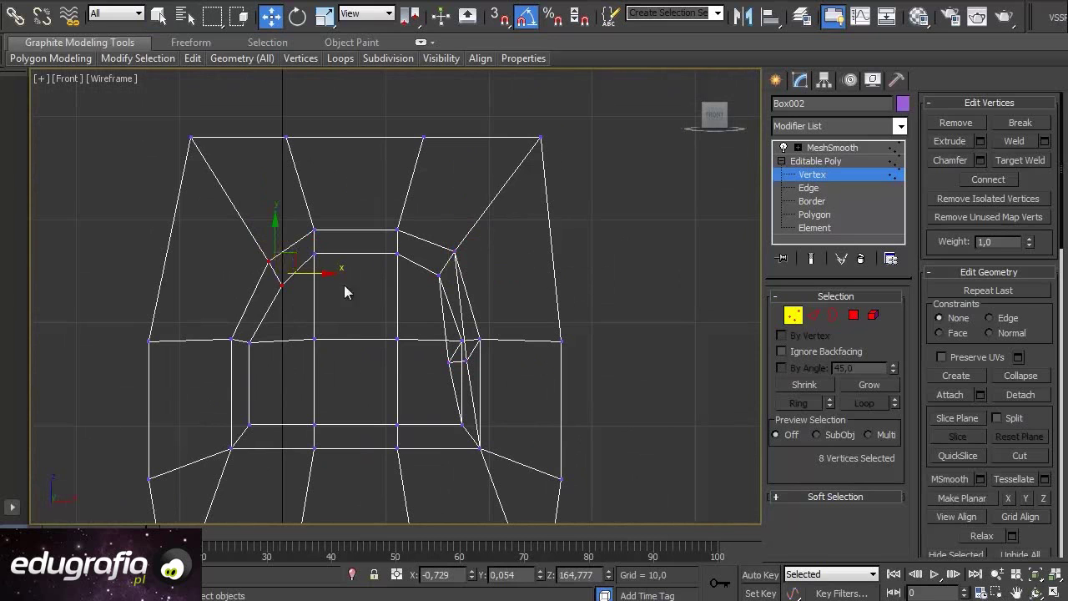
pyautogui.hotkey('ctrl', 'z')
pyautogui.hotkey('ctrl', 'z')
pyautogui.hotkey('ctrl', 'z')
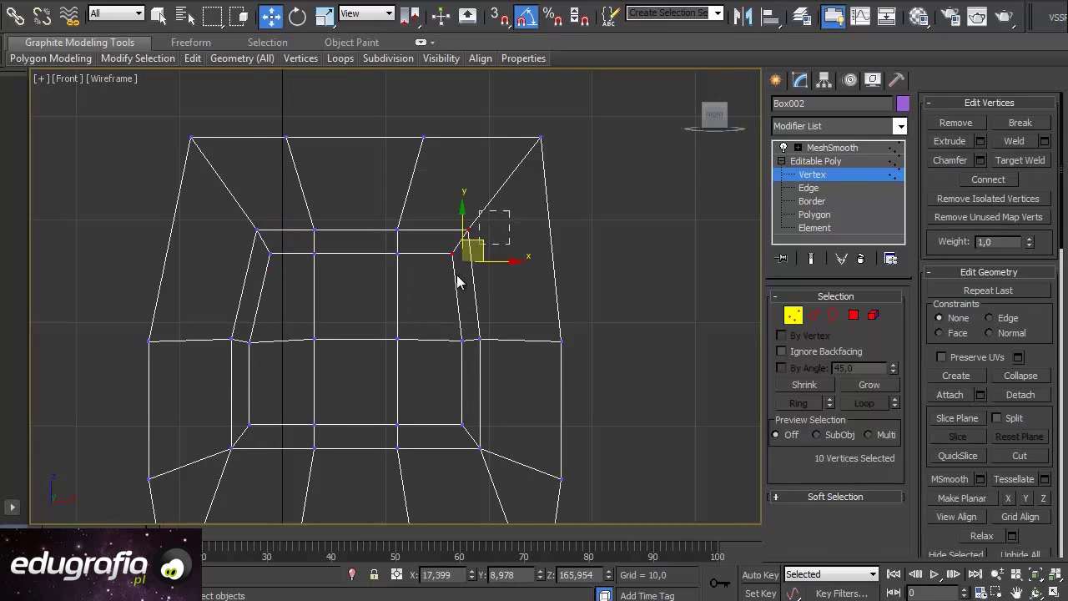
# Pull the opening's upper-right and upper-left corner vertices down and inward
pyautogui.moveTo(424, 287); pyautogui.dragTo(426, 287)
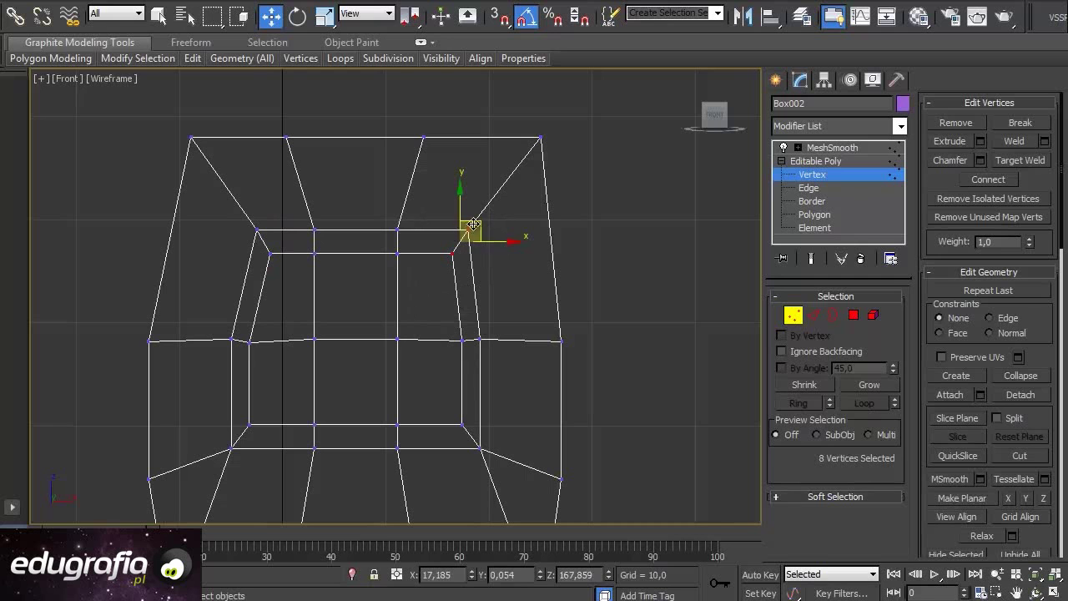
pyautogui.moveTo(478, 235); pyautogui.dragTo(470, 252)
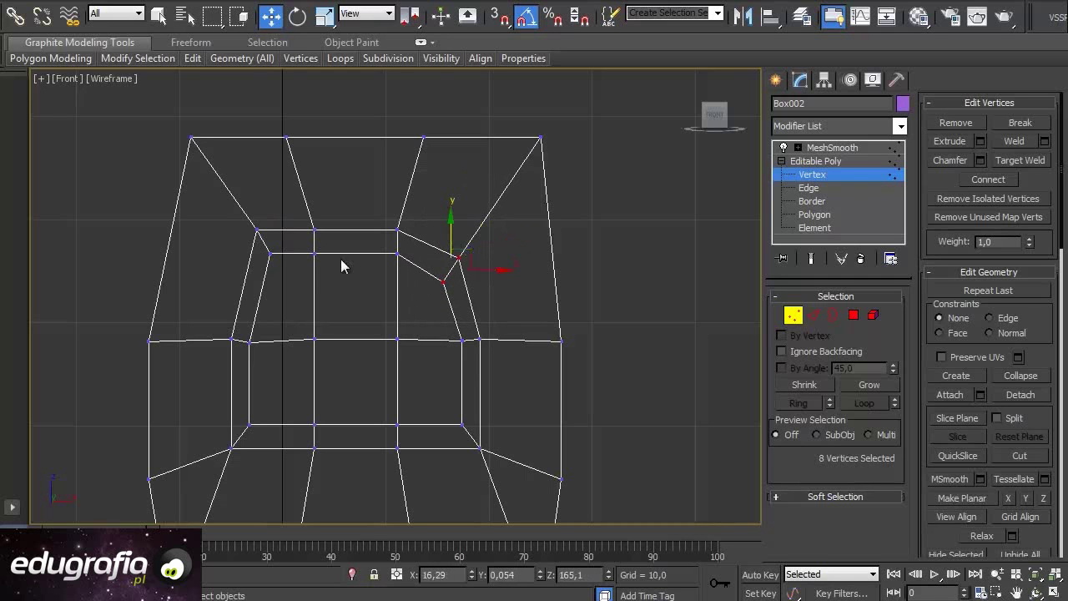
pyautogui.moveTo(229, 211); pyautogui.dragTo(302, 290)
pyautogui.moveTo(278, 219); pyautogui.dragTo(275, 248)
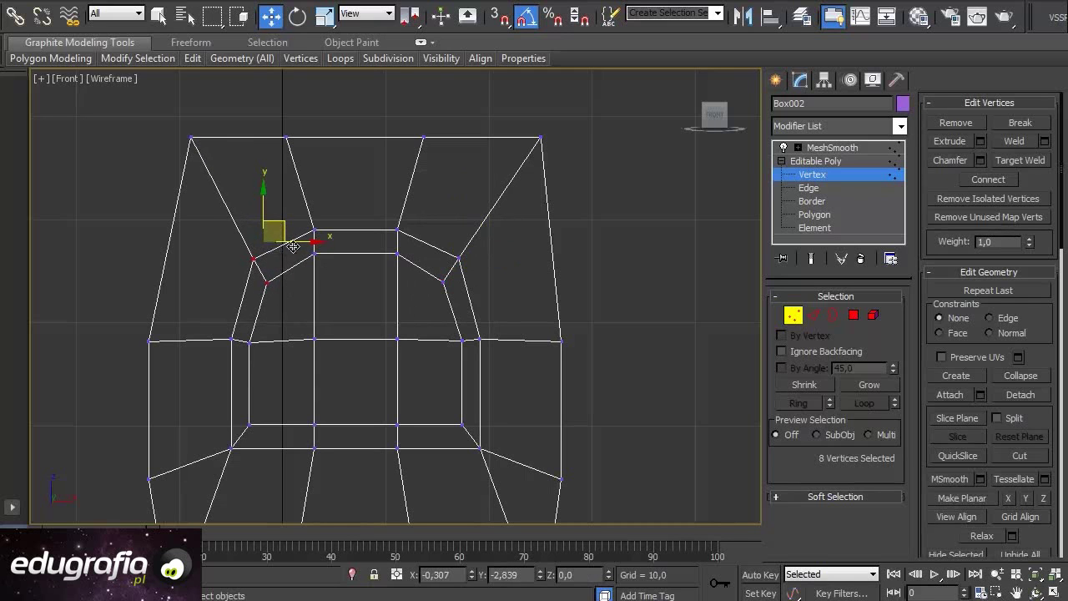
# Fine-tune the left and right corner vertices slightly, then exit vertex editing
pyautogui.moveTo(449, 273); pyautogui.dragTo(477, 243)
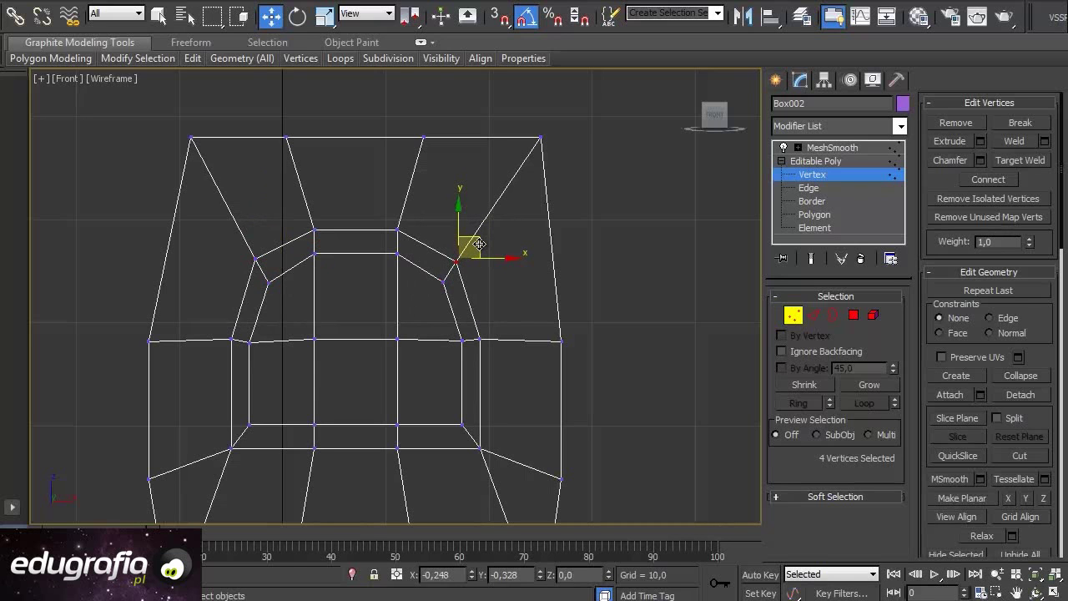
pyautogui.moveTo(261, 269); pyautogui.dragTo(276, 245)
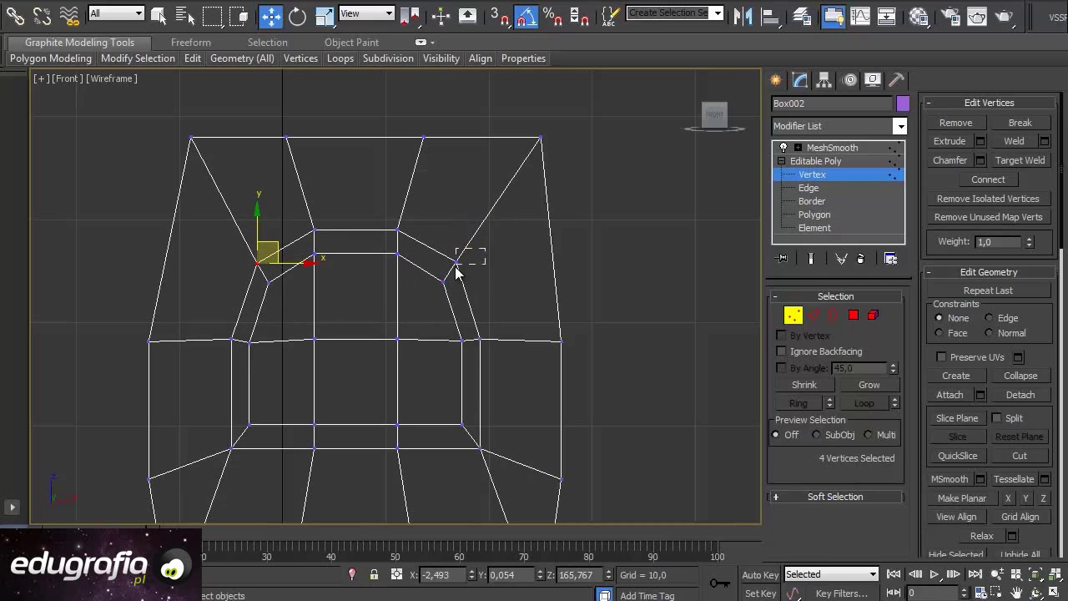
pyautogui.click(458, 269)
pyautogui.moveTo(472, 249); pyautogui.dragTo(475, 251)
pyautogui.click(792, 315)
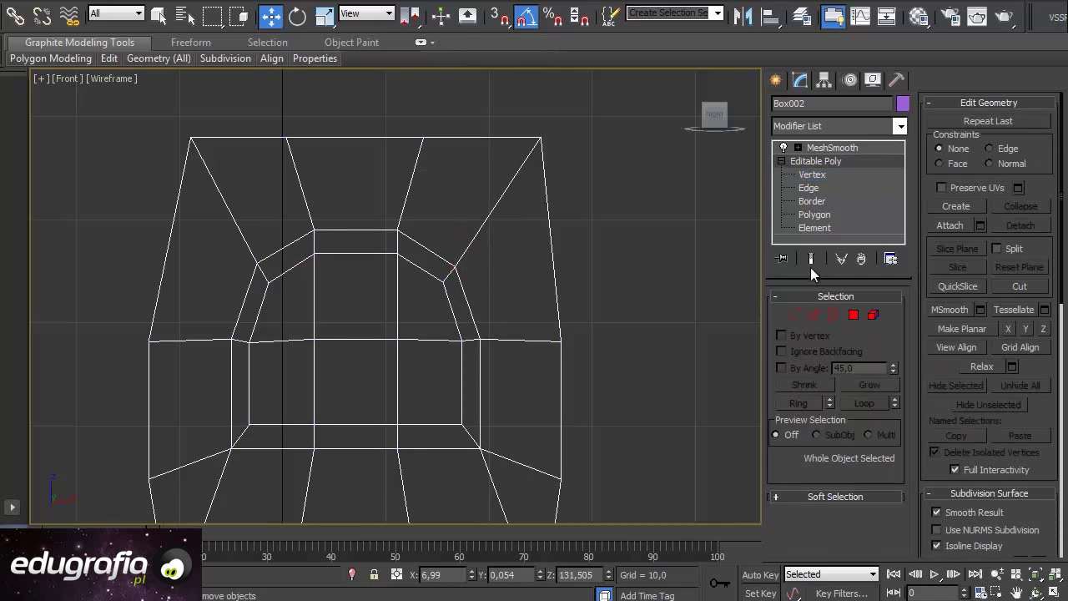
# Show the smoothed result and orbit the maximized Perspective view around the arched opening
pyautogui.click(810, 259)
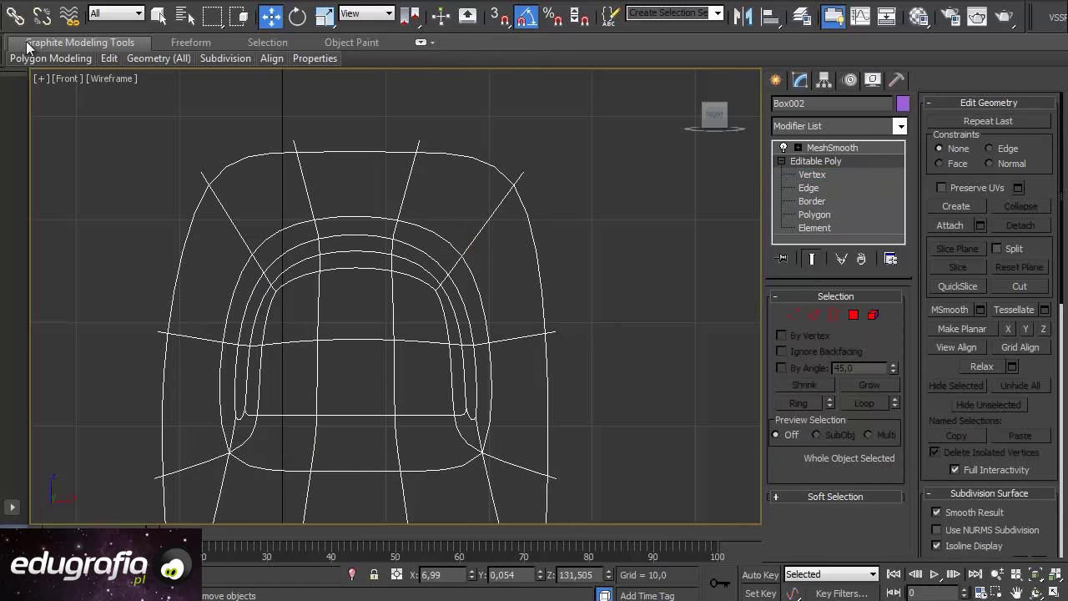
pyautogui.hotkey('alt', 'w')
pyautogui.moveTo(457, 307)
pyautogui.keyDown('alt'); pyautogui.mouseDown(button='middle')
pyautogui.moveTo(548, 408)
pyautogui.moveTo(384, 322)
pyautogui.mouseUp(button='middle'); pyautogui.keyUp('alt')
pyautogui.hotkey('alt', 'w')
pyautogui.scroll(-5, 482, 320)
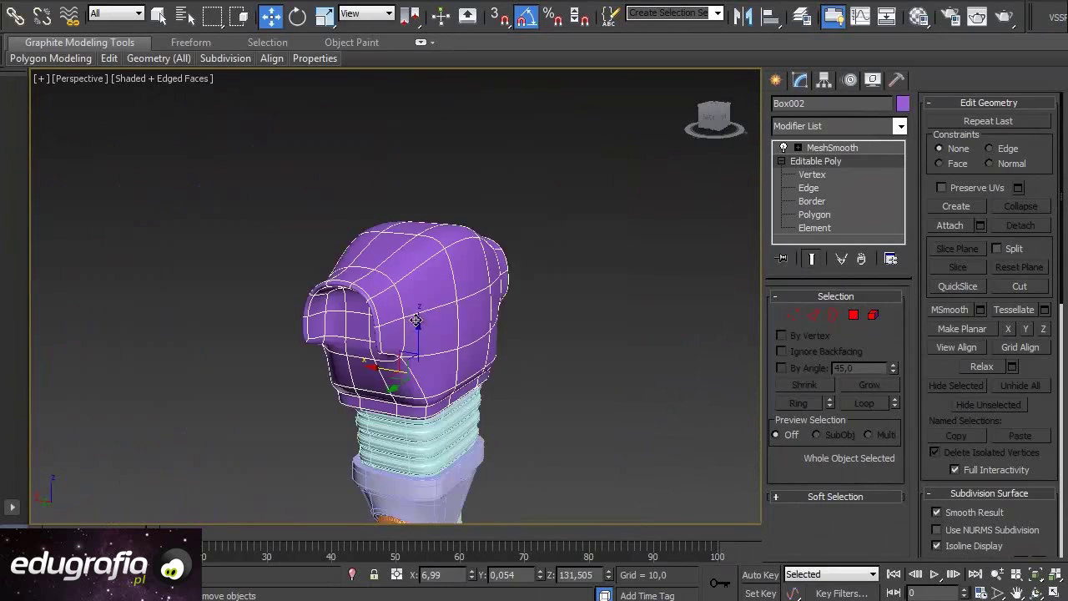
pyautogui.moveTo(483, 321)
pyautogui.keyDown('alt'); pyautogui.mouseDown(button='middle')
pyautogui.moveTo(538, 301)
pyautogui.moveTo(560, 326)
pyautogui.moveTo(577, 310)
pyautogui.moveTo(615, 310)
pyautogui.moveTo(499, 333)
pyautogui.moveTo(579, 326)
pyautogui.moveTo(517, 334)
pyautogui.moveTo(255, 318)
pyautogui.moveTo(95, 324)
pyautogui.moveTo(289, 332)
pyautogui.moveTo(276, 238)
pyautogui.moveTo(281, 334)
pyautogui.moveTo(222, 309)
pyautogui.moveTo(138, 320)
pyautogui.moveTo(200, 324)
pyautogui.moveTo(172, 328)
pyautogui.moveTo(76, 329)
pyautogui.moveTo(189, 334)
pyautogui.mouseUp(button='middle'); pyautogui.keyUp('alt')
pyautogui.moveTo(425, 302)
pyautogui.keyDown('alt'); pyautogui.mouseDown(button='middle')
pyautogui.moveTo(302, 250)
pyautogui.moveTo(357, 221)
pyautogui.moveTo(512, 289)
pyautogui.moveTo(423, 252)
pyautogui.moveTo(480, 256)
pyautogui.moveTo(523, 301)
pyautogui.moveTo(450, 253)
pyautogui.moveTo(272, 170)
pyautogui.mouseUp(button='middle'); pyautogui.keyUp('alt')
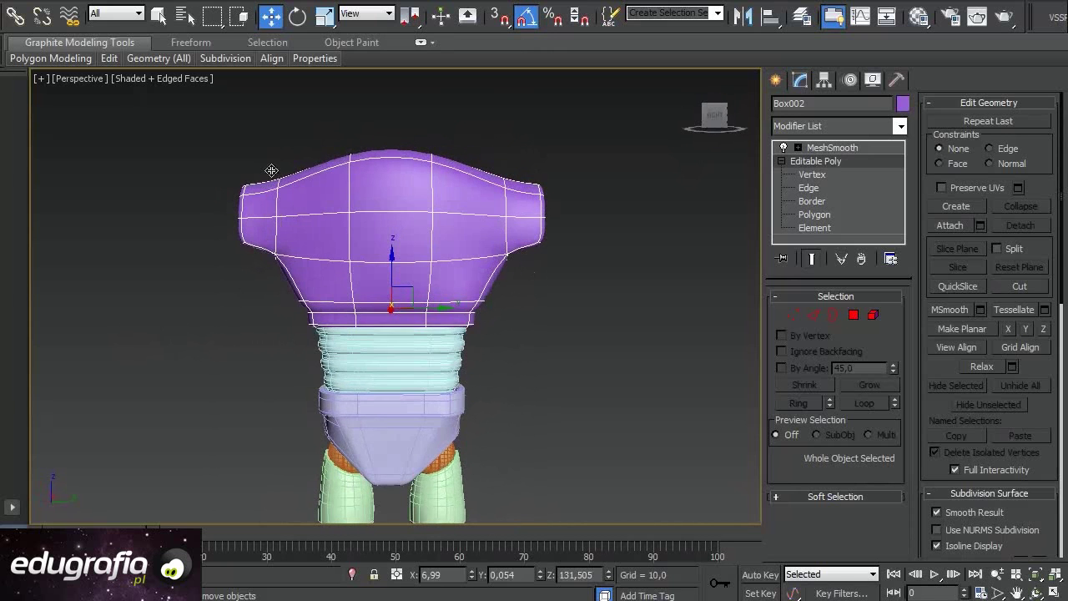
pyautogui.scroll(3, 359, 298)
pyautogui.scroll(-3, 469, 287)
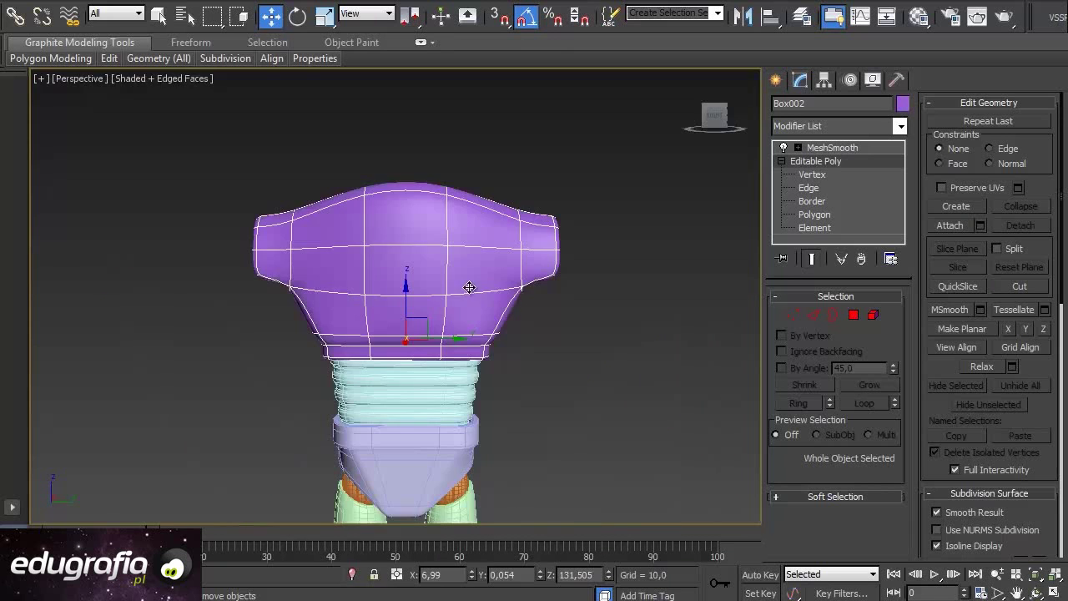
pyautogui.click(792, 315)
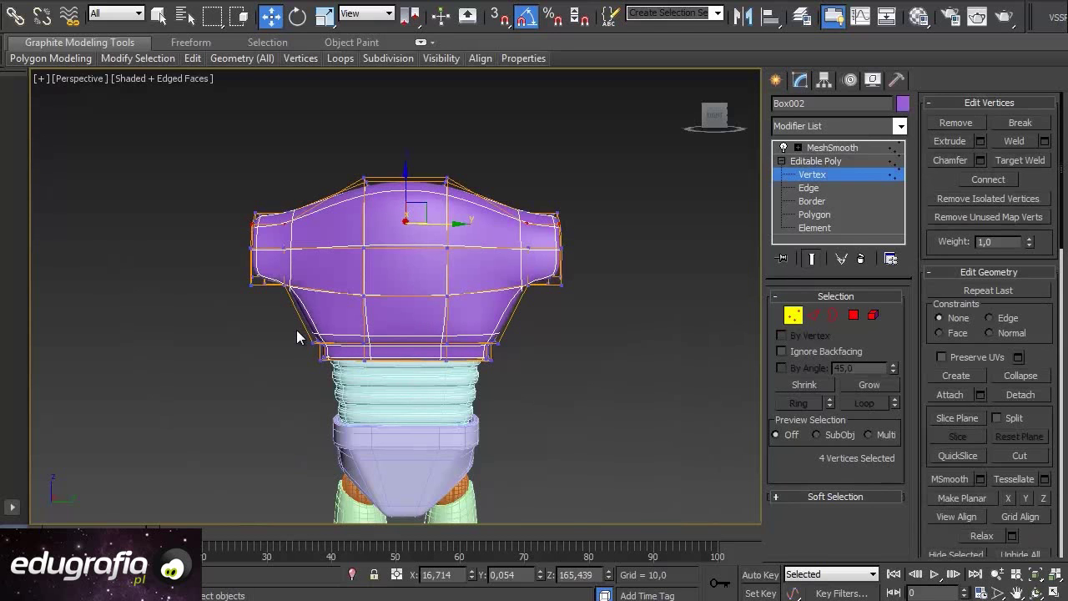
# With smoothing hidden in the Left view, scale the lower side flange vertices inward
pyautogui.hotkey('alt', 'w')
pyautogui.scroll(-1, 267, 421)
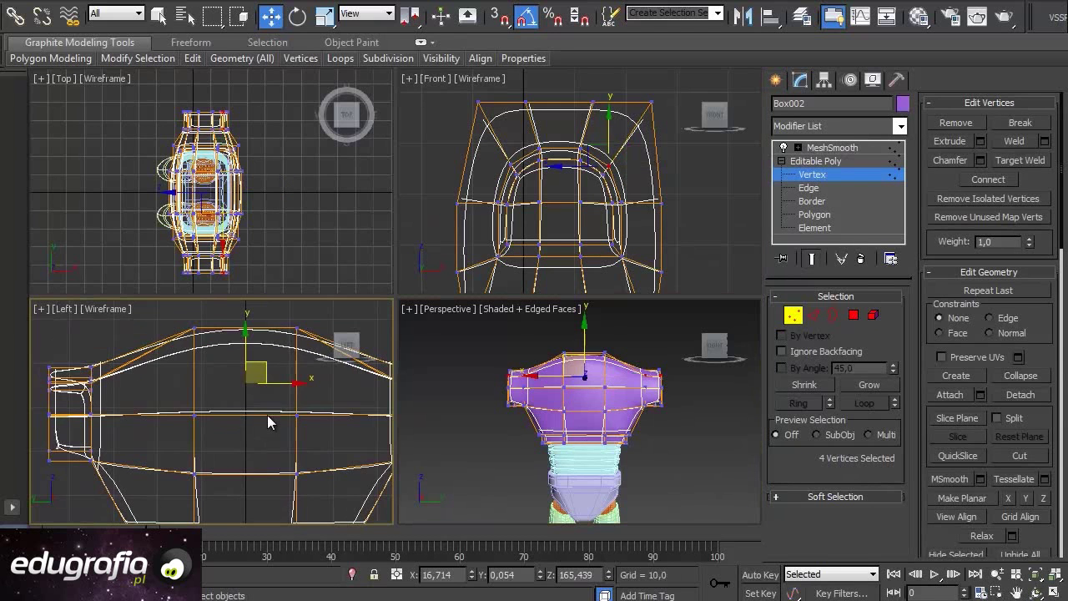
pyautogui.hotkey('alt', 'w')
pyautogui.scroll(-1, 294, 387)
pyautogui.scroll(-2, 294, 387)
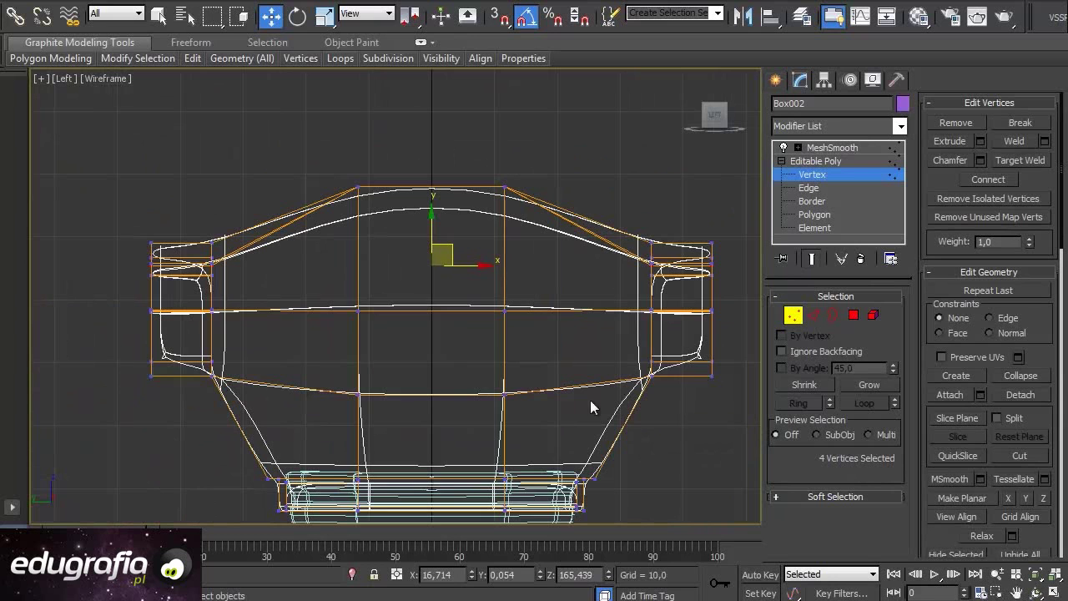
pyautogui.click(811, 259)
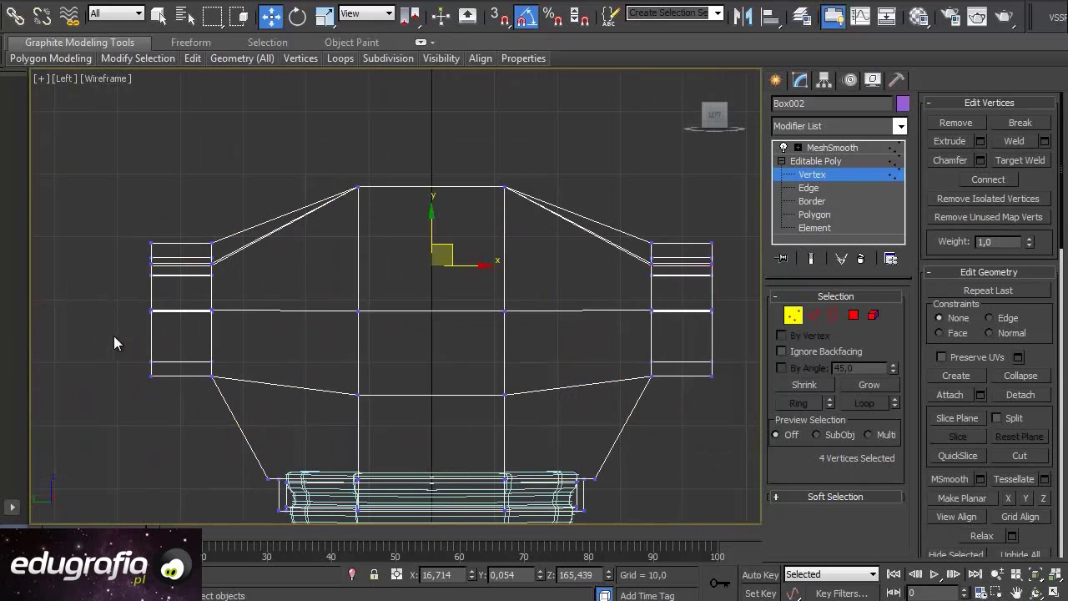
pyautogui.moveTo(91, 338); pyautogui.dragTo(187, 419)
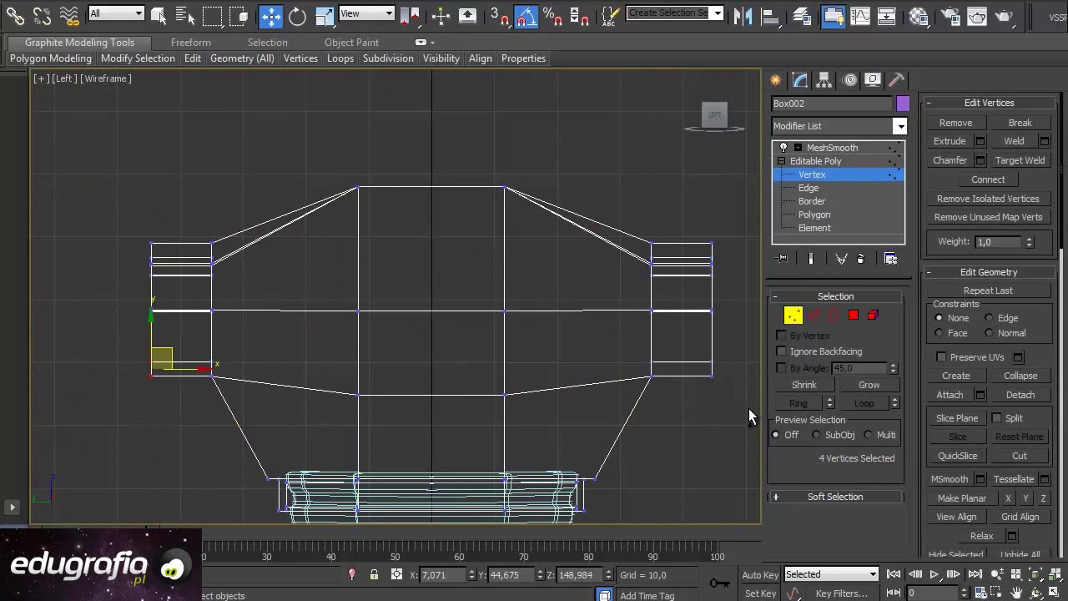
pyautogui.keyDown('ctrl'); pyautogui.moveTo(745, 407); pyautogui.dragTo(686, 344); pyautogui.keyUp('ctrl')
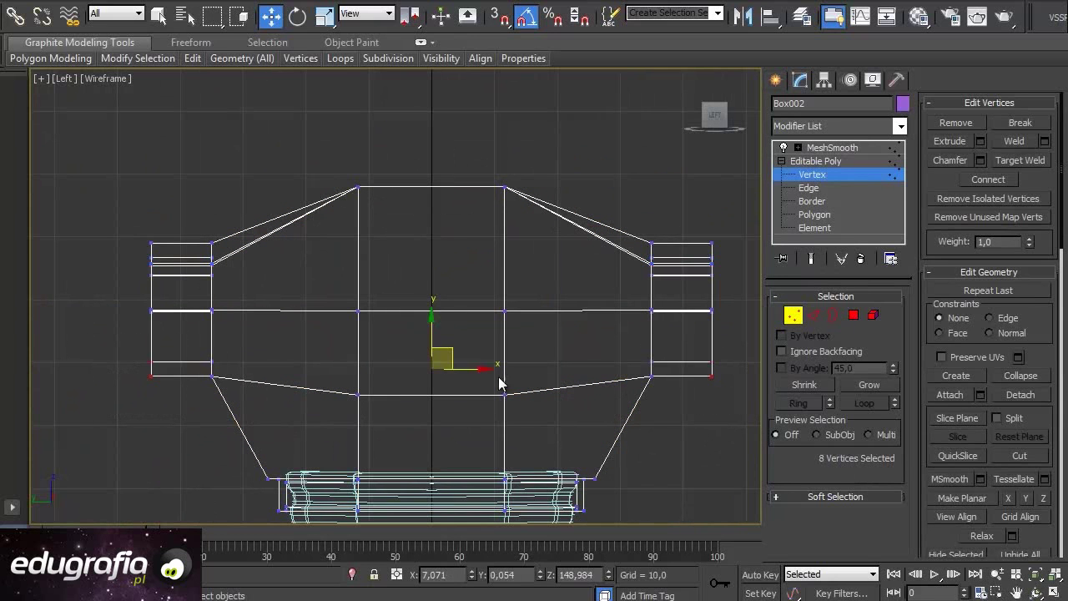
pyautogui.click(326, 16)
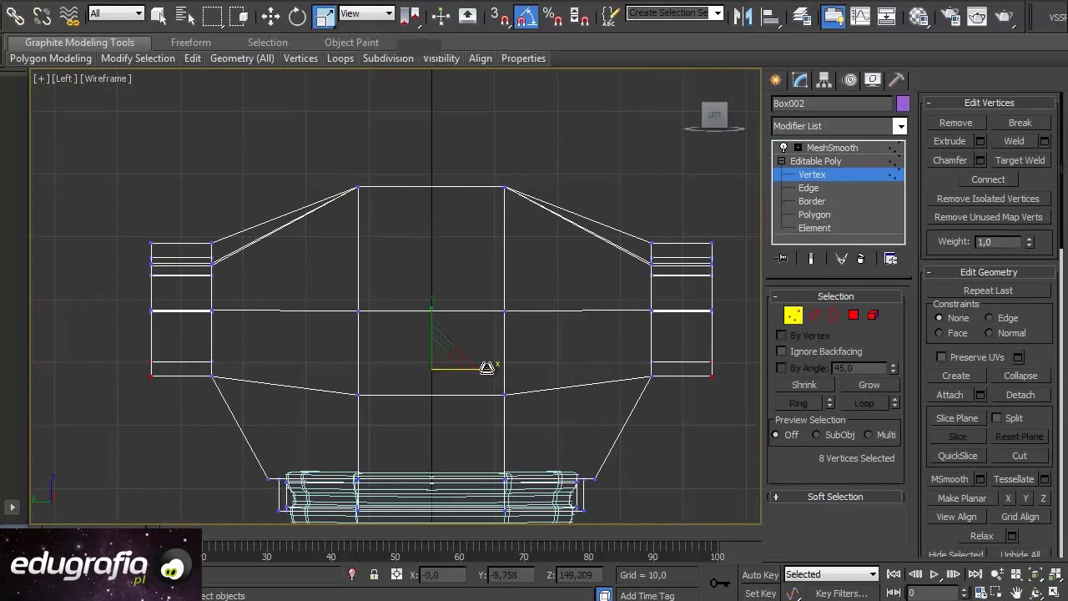
pyautogui.moveTo(483, 368); pyautogui.dragTo(483, 370)
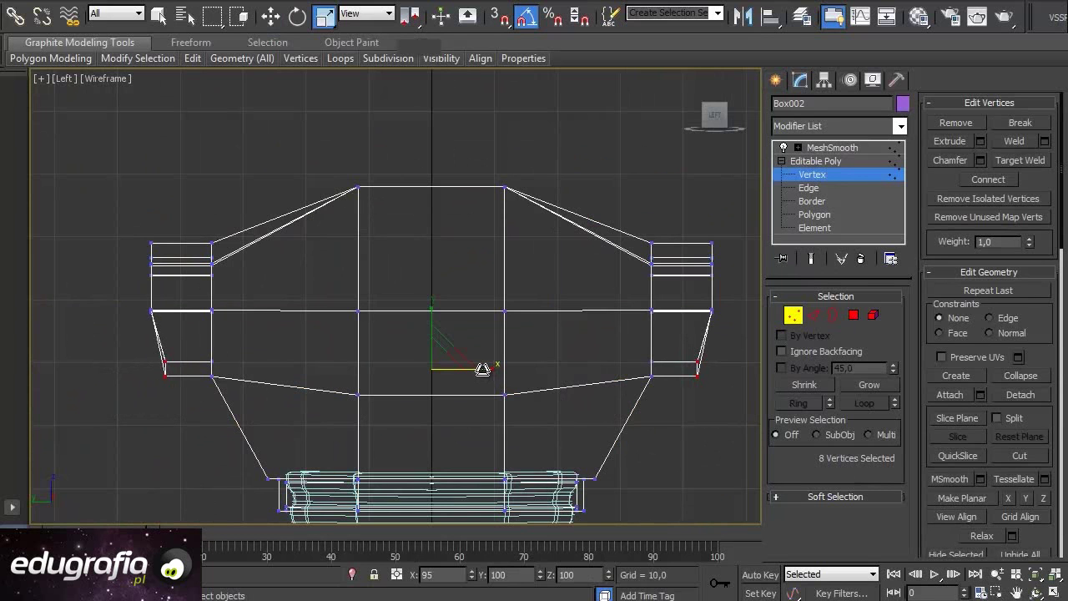
# Show the smoothed result again and check the narrowed flanges in the Left view
pyautogui.hotkey('alt', 'w')
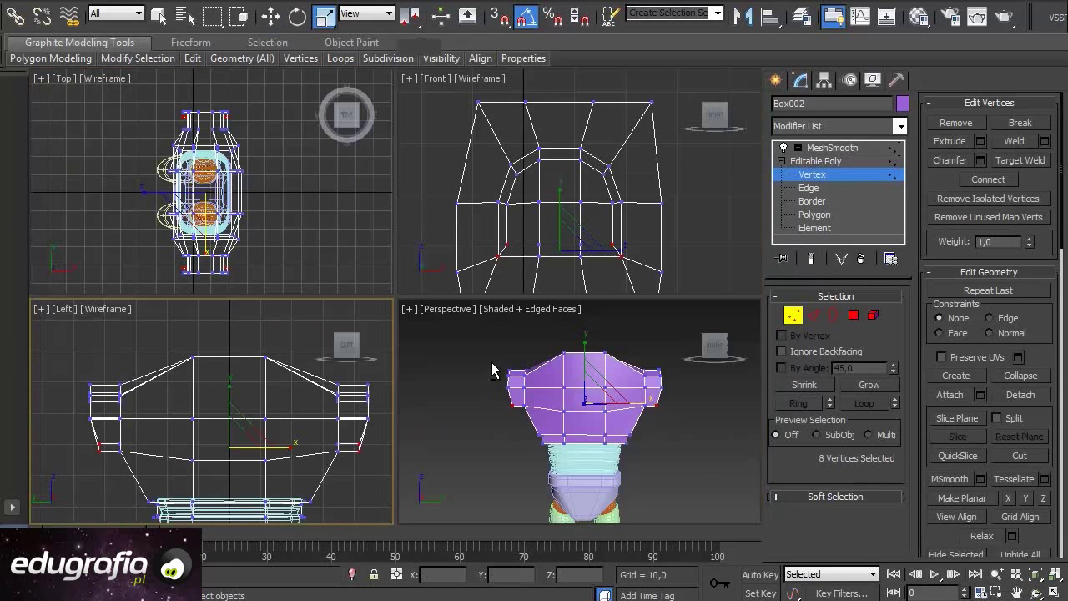
pyautogui.click(811, 261)
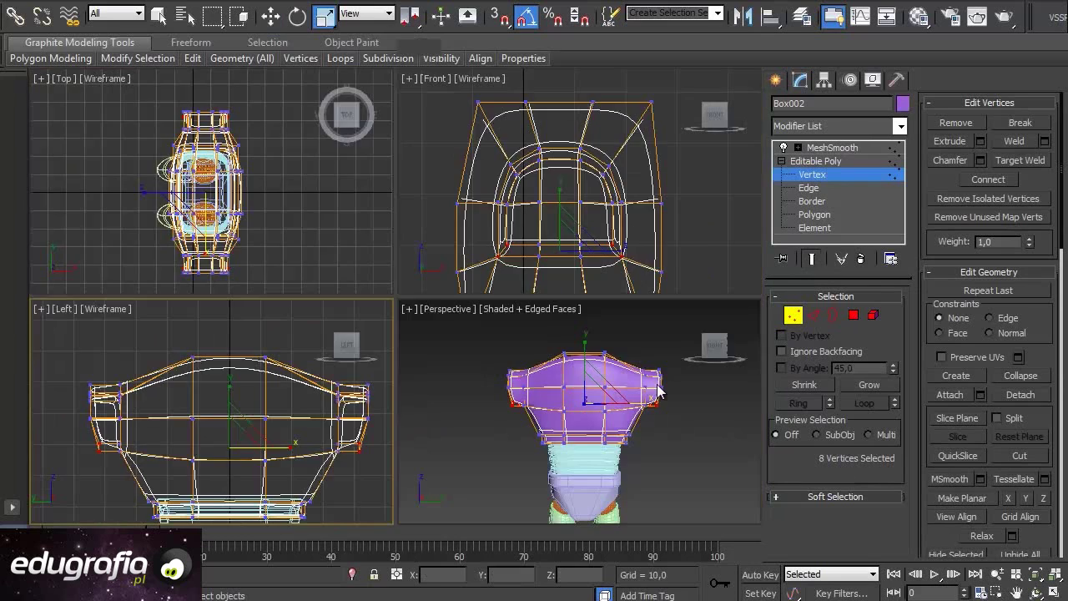
pyautogui.hotkey('alt', 'w')
pyautogui.moveTo(516, 397)
pyautogui.keyDown('alt'); pyautogui.mouseDown(button='middle')
pyautogui.moveTo(463, 403)
pyautogui.moveTo(484, 405)
pyautogui.mouseUp(button='middle'); pyautogui.keyUp('alt')
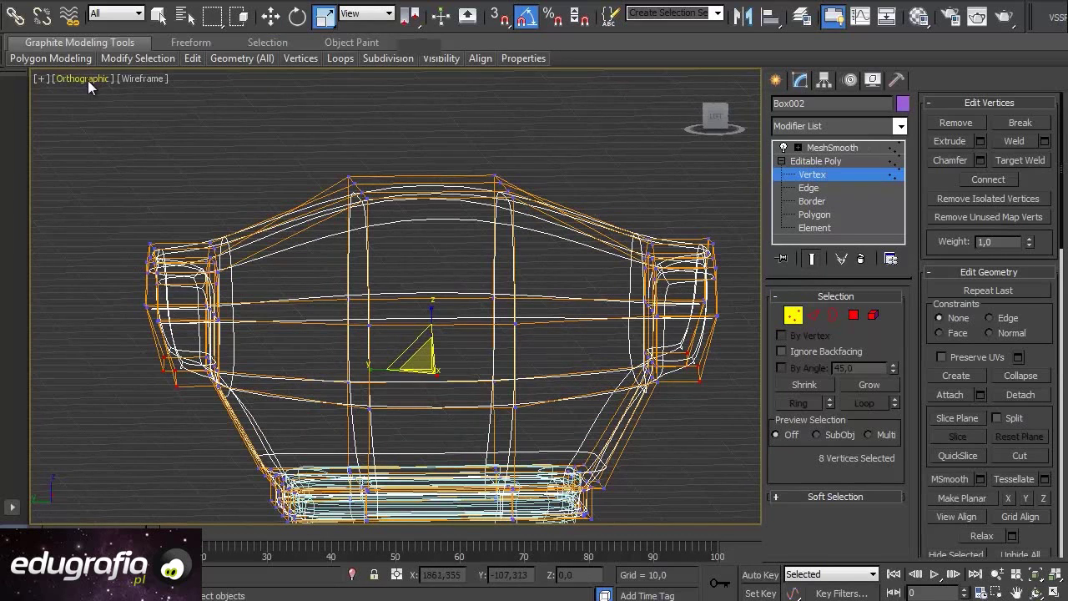
pyautogui.hotkey('alt', 'w')
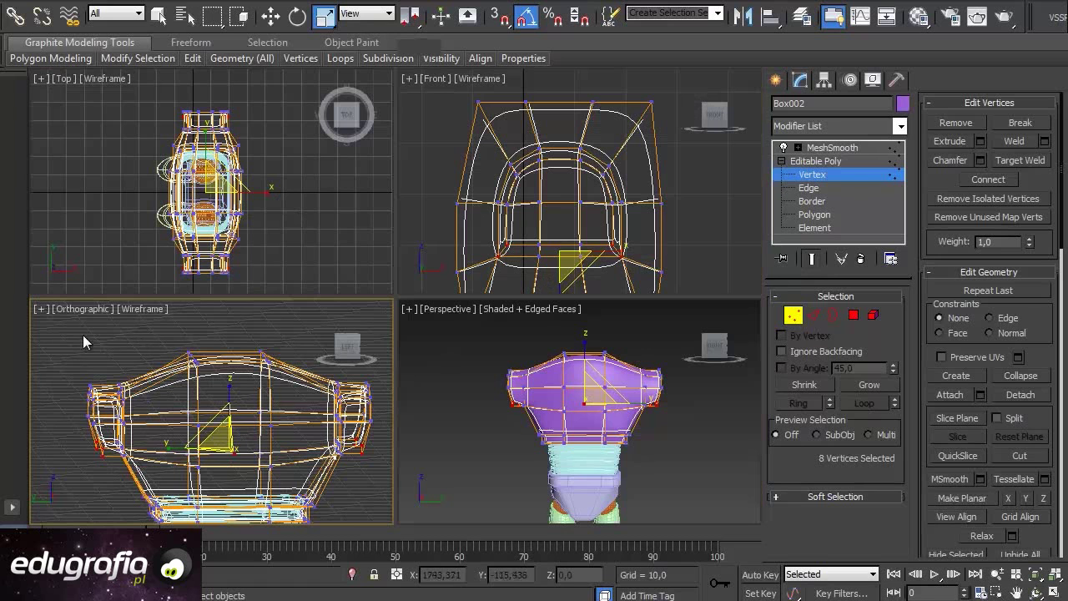
# Change the Orthographic viewport to Left, maximize Perspective, and exit vertex editing
pyautogui.click(75, 311)
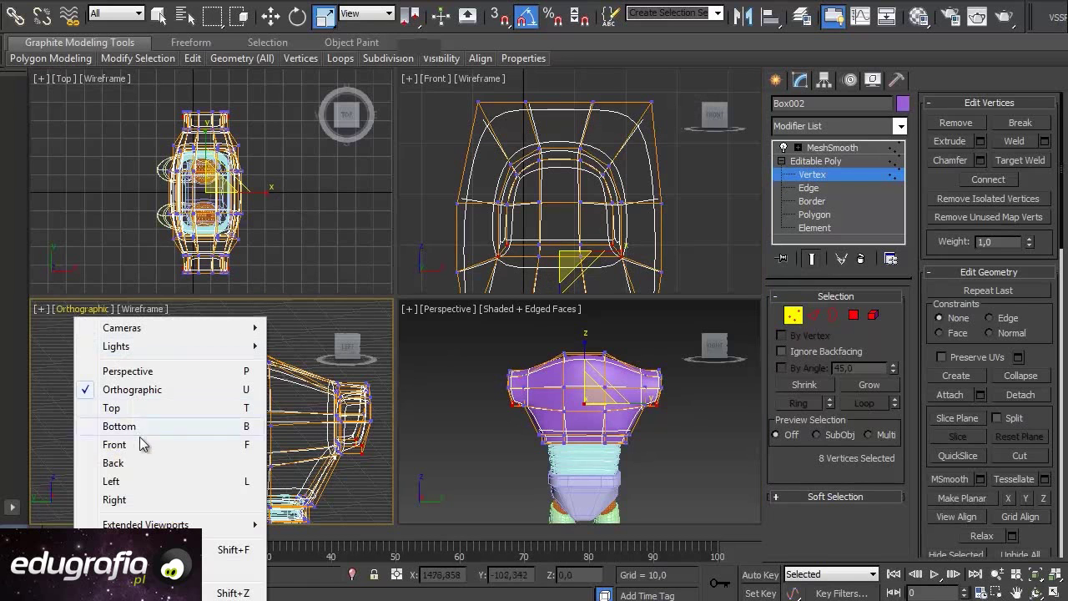
pyautogui.click(133, 483)
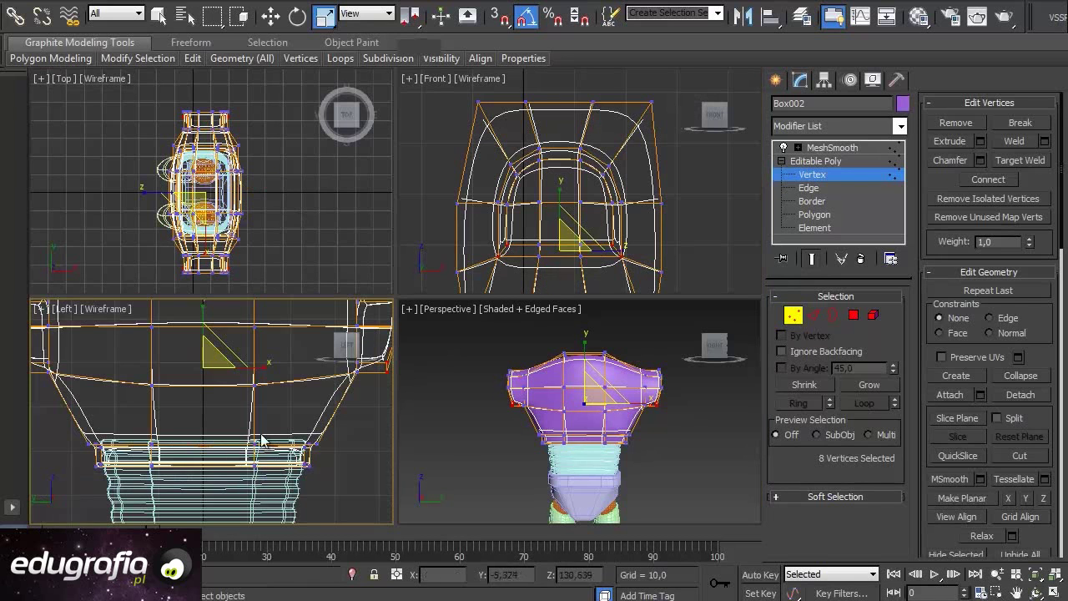
pyautogui.rightClick(459, 398)
pyautogui.hotkey('alt', 'w')
pyautogui.keyDown('alt'); pyautogui.moveTo(459, 398); pyautogui.dragTo(484, 367, button='middle'); pyautogui.keyUp('alt')
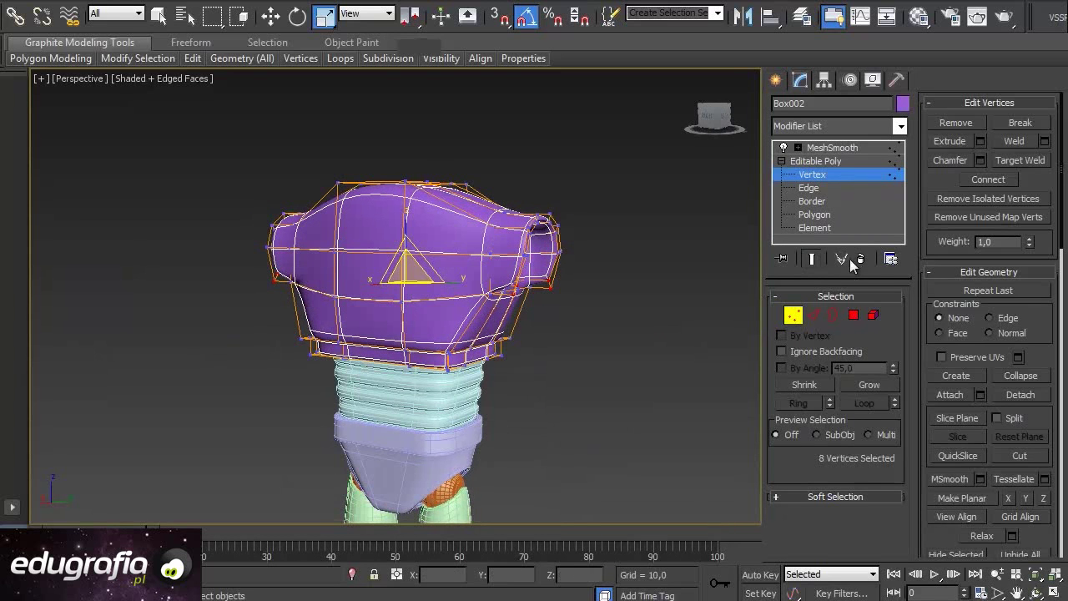
pyautogui.click(793, 315)
pyautogui.keyDown('alt'); pyautogui.moveTo(567, 332); pyautogui.dragTo(638, 315, button='middle'); pyautogui.keyUp('alt')
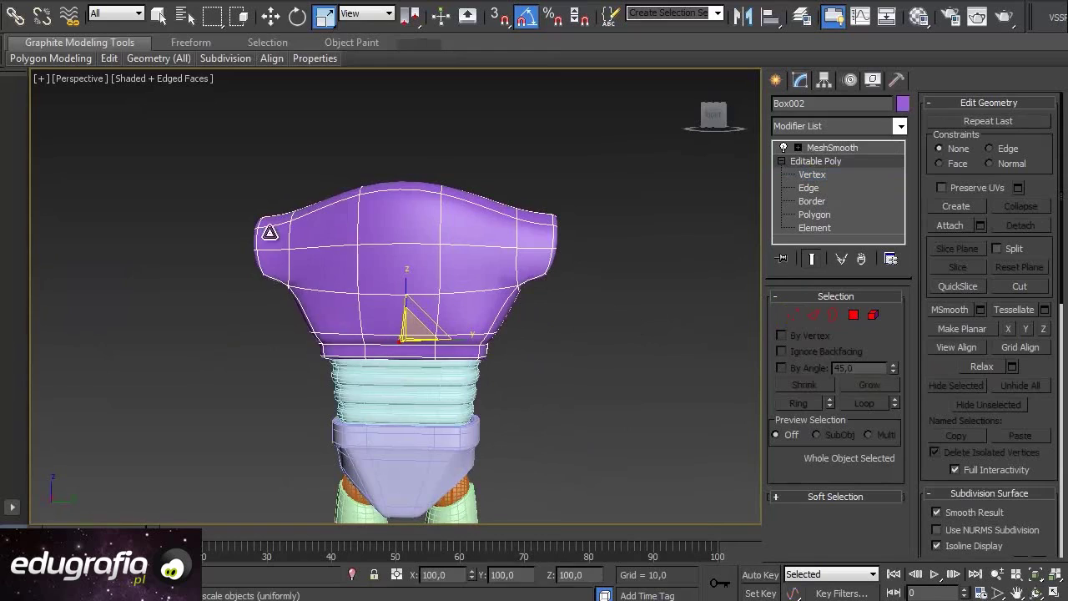
# Orbit above the head and switch Box002 to Polygon sub-object level
pyautogui.moveTo(297, 285)
pyautogui.keyDown('alt'); pyautogui.mouseDown(button='middle')
pyautogui.moveTo(526, 322)
pyautogui.moveTo(341, 322)
pyautogui.moveTo(322, 226)
pyautogui.moveTo(346, 234)
pyautogui.moveTo(360, 196)
pyautogui.moveTo(351, 277)
pyautogui.moveTo(440, 281)
pyautogui.mouseUp(button='middle'); pyautogui.keyUp('alt')
pyautogui.moveTo(493, 217)
pyautogui.keyDown('alt'); pyautogui.mouseDown(button='middle')
pyautogui.moveTo(284, 261)
pyautogui.moveTo(176, 265)
pyautogui.moveTo(131, 326)
pyautogui.moveTo(191, 309)
pyautogui.moveTo(353, 324)
pyautogui.moveTo(405, 310)
pyautogui.moveTo(572, 358)
pyautogui.moveTo(393, 298)
pyautogui.moveTo(354, 319)
pyautogui.moveTo(688, 343)
pyautogui.mouseUp(button='middle'); pyautogui.keyUp('alt')
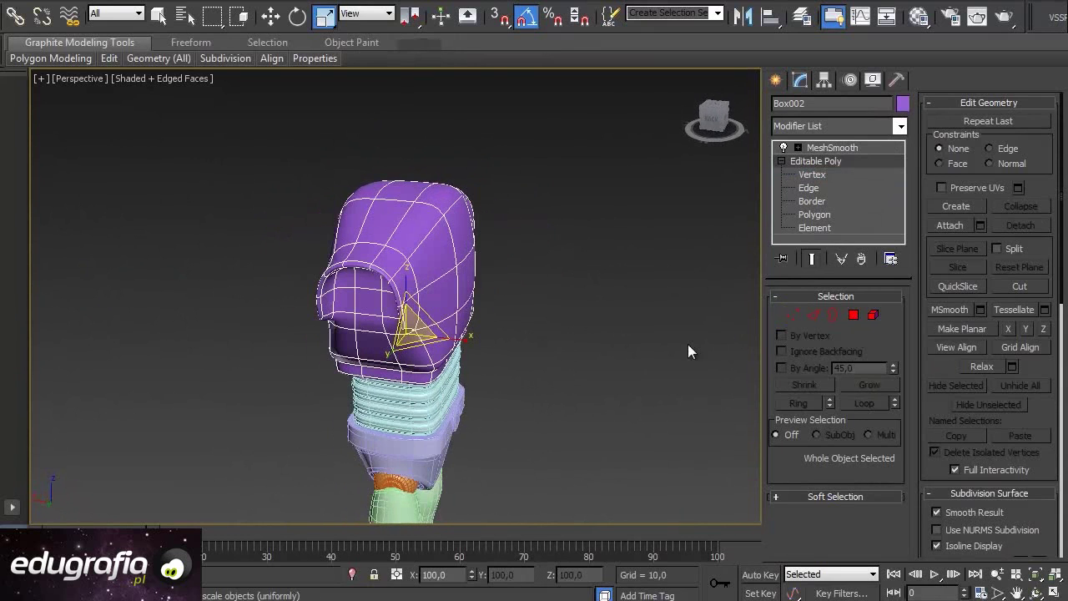
pyautogui.click(822, 218)
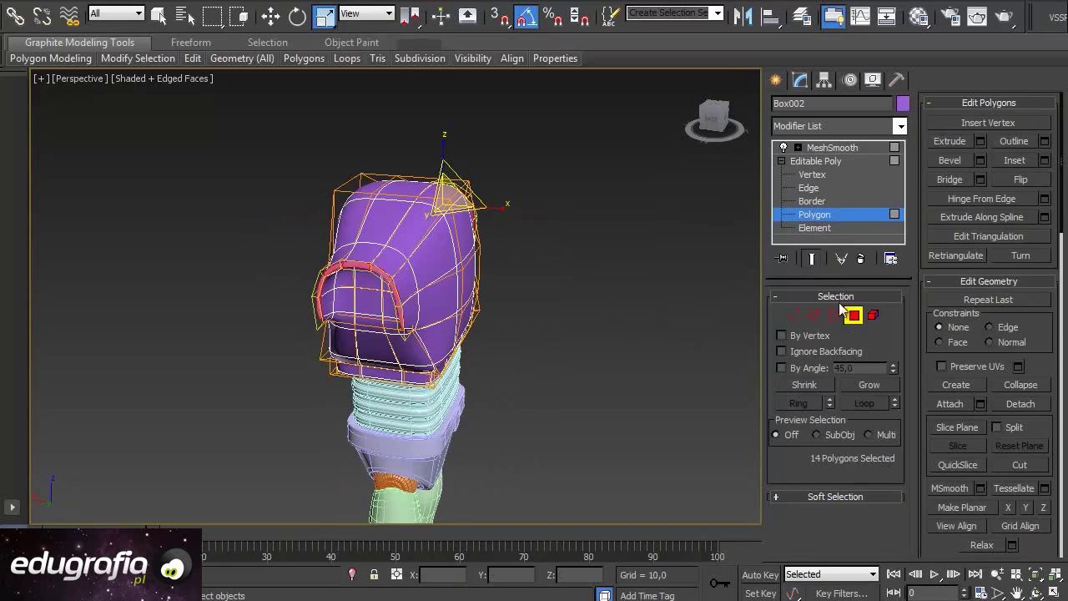
pyautogui.moveTo(496, 286)
pyautogui.keyDown('alt'); pyautogui.mouseDown(button='middle')
pyautogui.moveTo(472, 328)
pyautogui.moveTo(484, 291)
pyautogui.moveTo(493, 310)
pyautogui.moveTo(487, 274)
pyautogui.mouseUp(button='middle'); pyautogui.keyUp('alt')
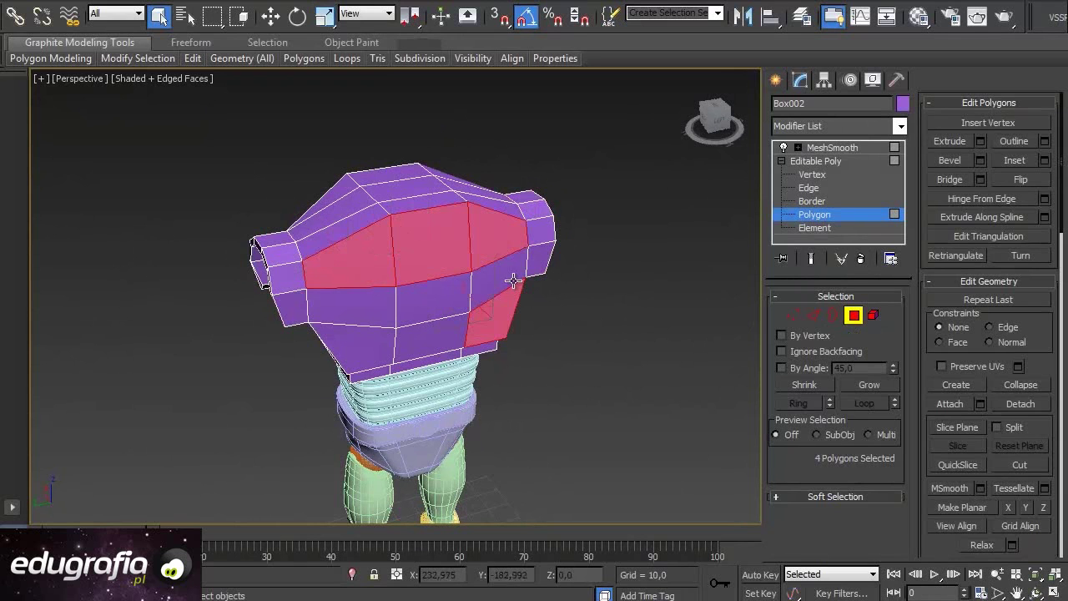
# Select the nine front-panel polygons and inset them by 2,912
pyautogui.click(497, 319)
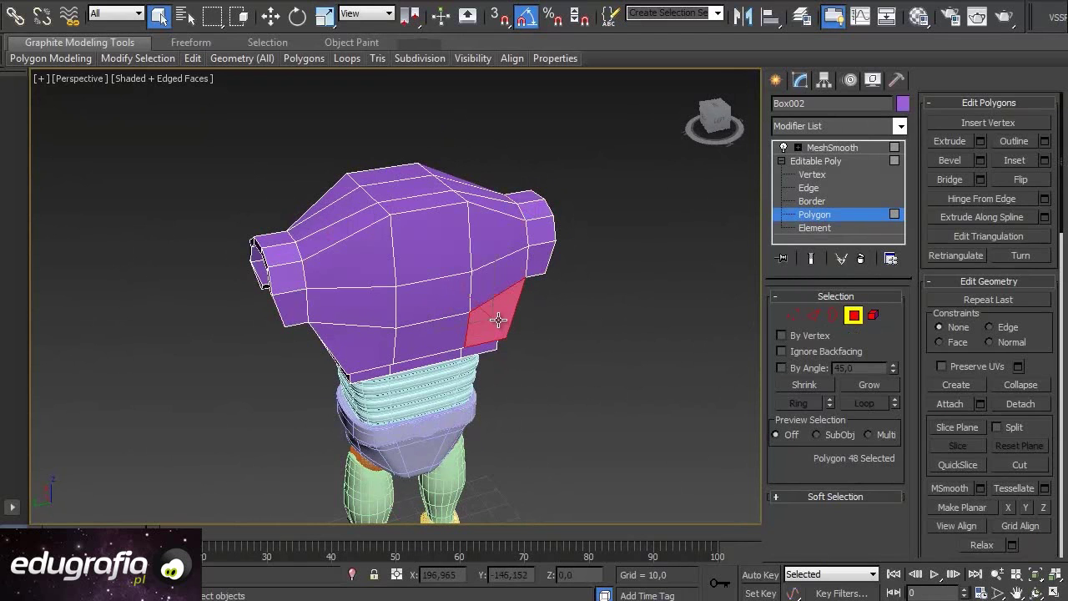
pyautogui.click(439, 251)
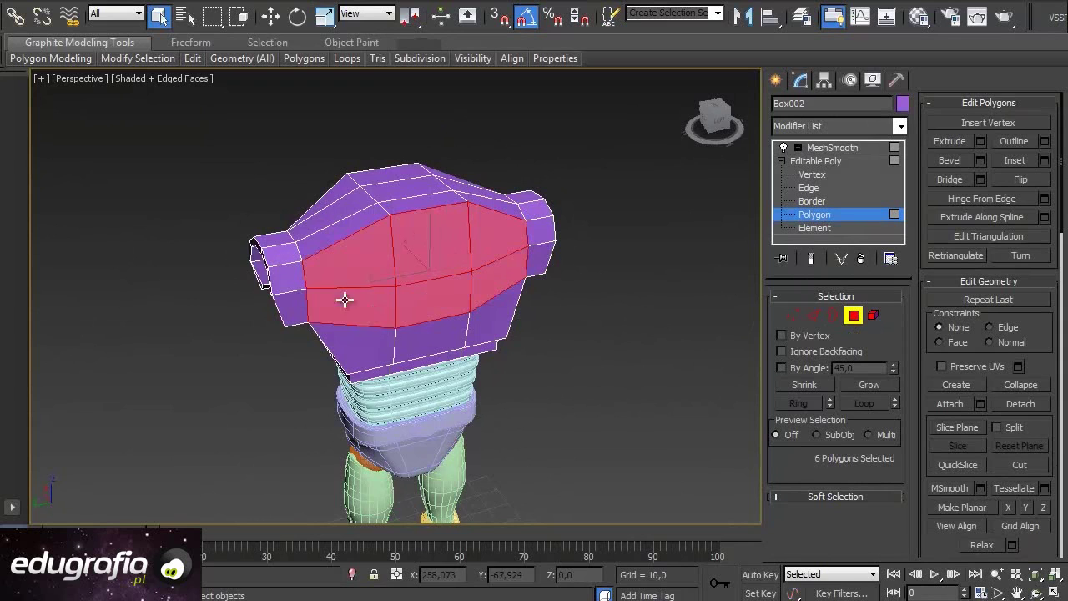
pyautogui.moveTo(453, 338)
pyautogui.keyDown('alt'); pyautogui.mouseDown(button='middle')
pyautogui.moveTo(522, 270)
pyautogui.moveTo(442, 312)
pyautogui.moveTo(289, 282)
pyautogui.moveTo(389, 307)
pyautogui.moveTo(364, 243)
pyautogui.moveTo(417, 345)
pyautogui.moveTo(451, 275)
pyautogui.moveTo(505, 312)
pyautogui.moveTo(462, 336)
pyautogui.moveTo(555, 332)
pyautogui.mouseUp(button='middle'); pyautogui.keyUp('alt')
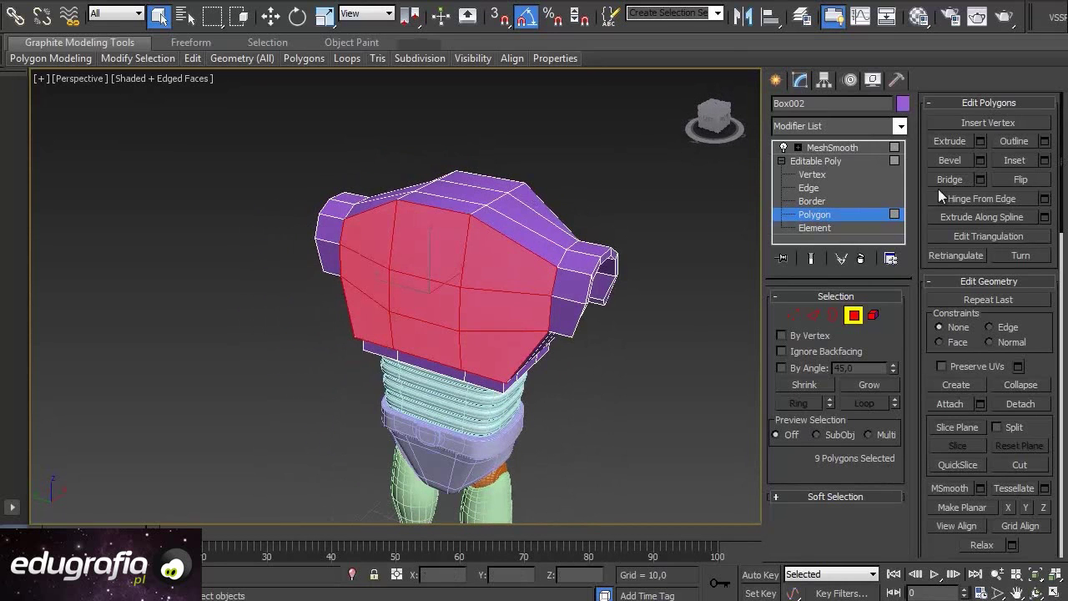
pyautogui.click(1045, 161)
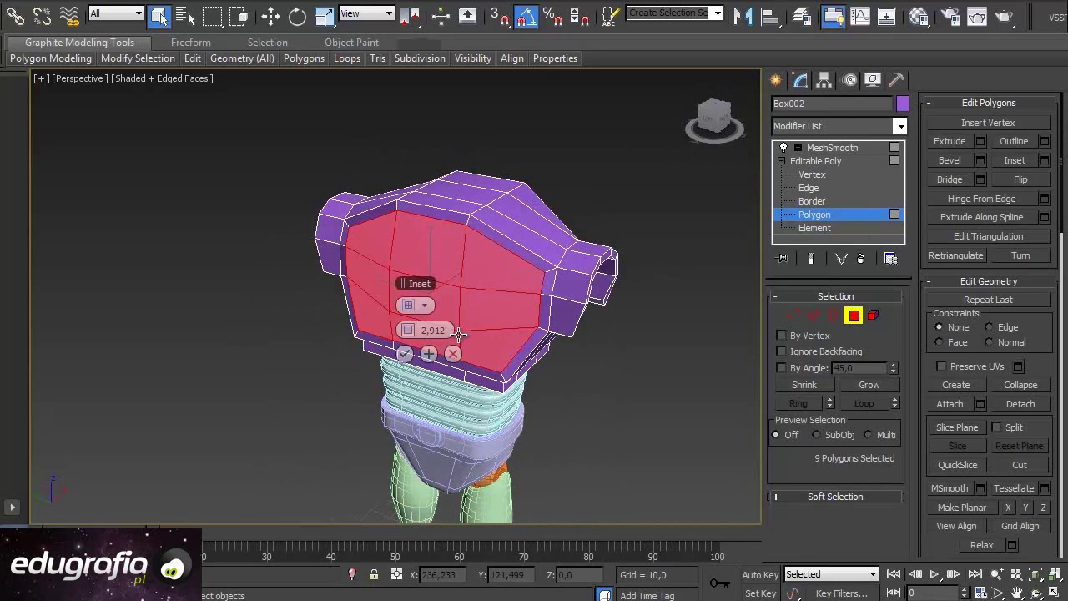
pyautogui.moveTo(542, 367)
pyautogui.keyDown('alt'); pyautogui.mouseDown(button='middle')
pyautogui.moveTo(519, 325)
pyautogui.moveTo(489, 340)
pyautogui.moveTo(463, 320)
pyautogui.mouseUp(button='middle'); pyautogui.keyUp('alt')
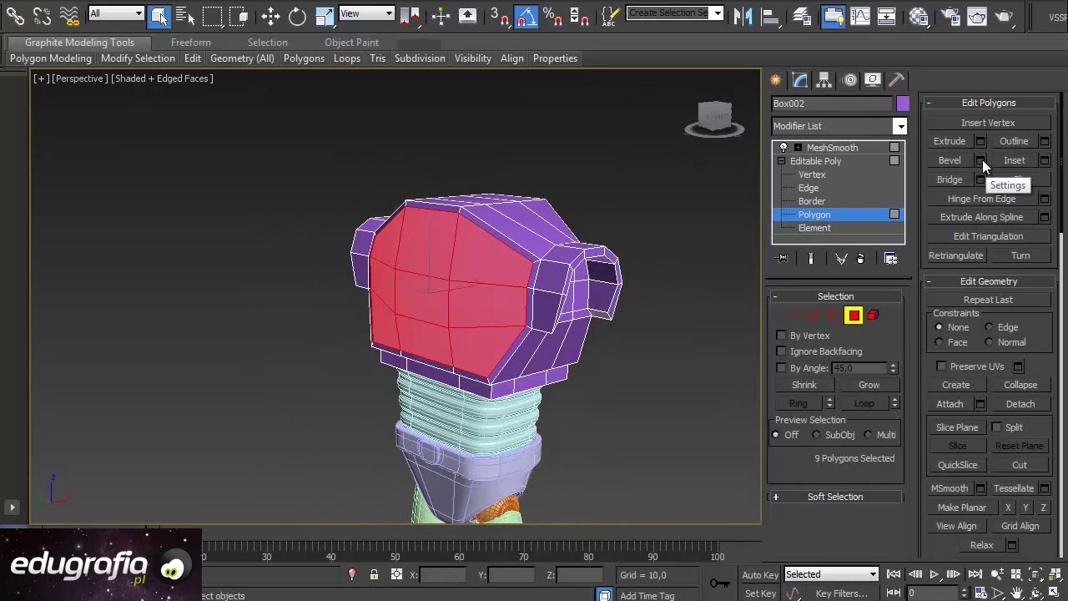
# Bevel the inset panel with height 1,848 and outline -2,327, then leave polygon editing
pyautogui.click(980, 160)
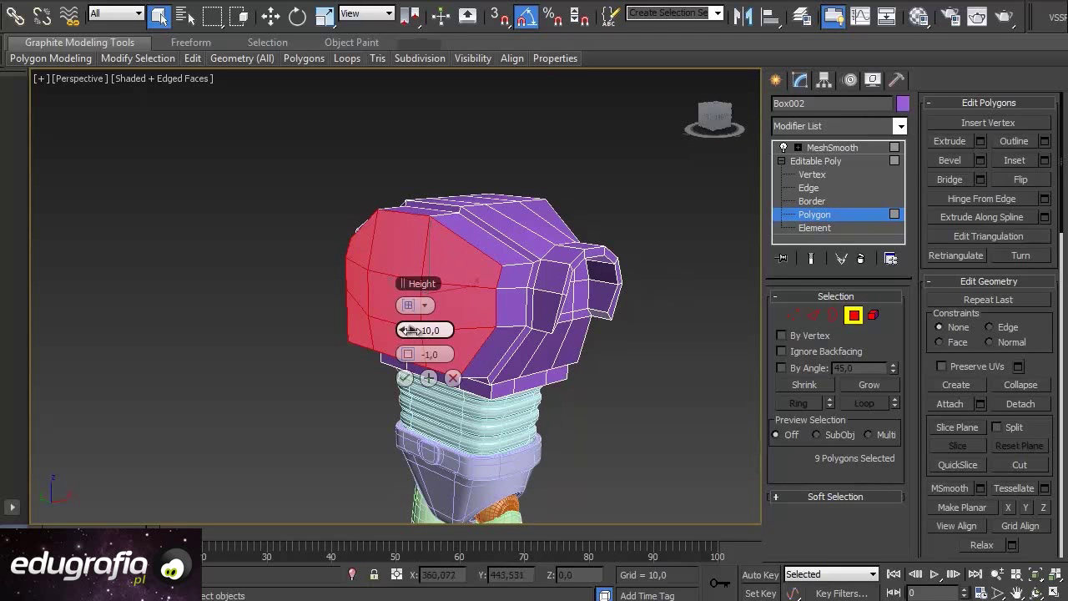
pyautogui.moveTo(389, 331); pyautogui.dragTo(370, 332)
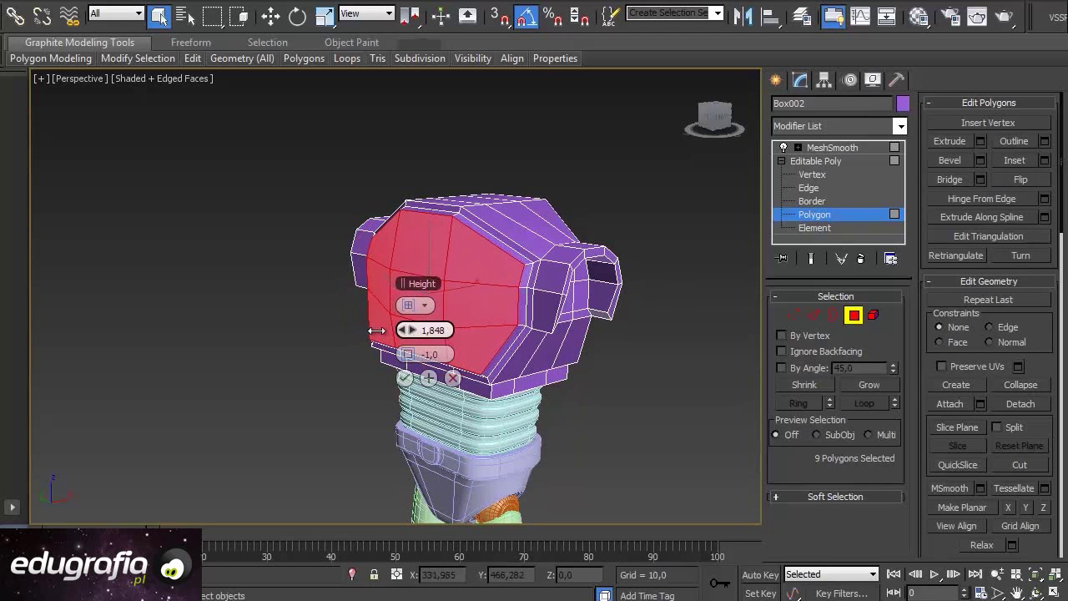
pyautogui.keyDown('alt'); pyautogui.moveTo(289, 357); pyautogui.dragTo(406, 355, button='middle'); pyautogui.keyUp('alt')
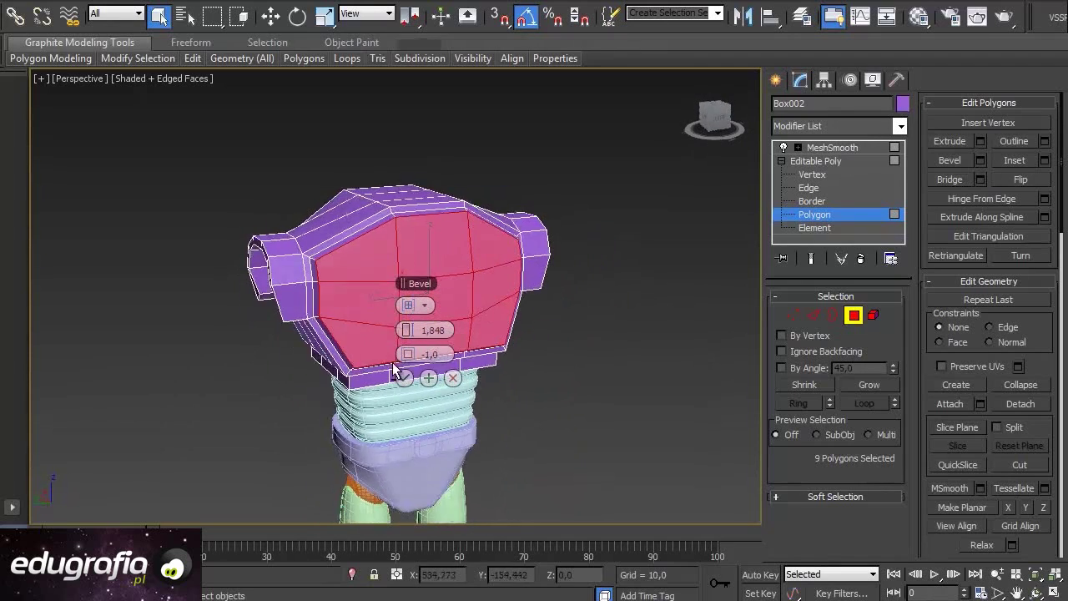
pyautogui.moveTo(404, 354)
pyautogui.keyDown('alt'); pyautogui.mouseDown(button='middle')
pyautogui.moveTo(584, 298)
pyautogui.moveTo(619, 300)
pyautogui.moveTo(619, 341)
pyautogui.moveTo(627, 320)
pyautogui.moveTo(350, 386)
pyautogui.moveTo(322, 329)
pyautogui.moveTo(348, 286)
pyautogui.moveTo(330, 280)
pyautogui.mouseUp(button='middle'); pyautogui.keyUp('alt')
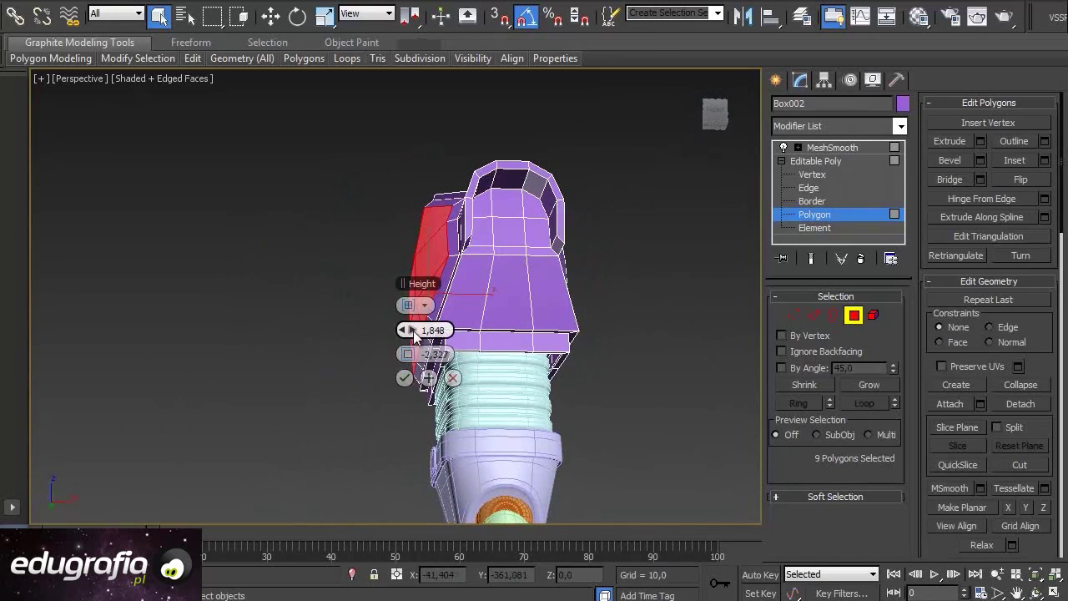
pyautogui.moveTo(255, 321)
pyautogui.keyDown('alt'); pyautogui.mouseDown(button='middle')
pyautogui.moveTo(415, 371)
pyautogui.moveTo(686, 332)
pyautogui.mouseUp(button='middle'); pyautogui.keyUp('alt')
pyautogui.click(847, 316)
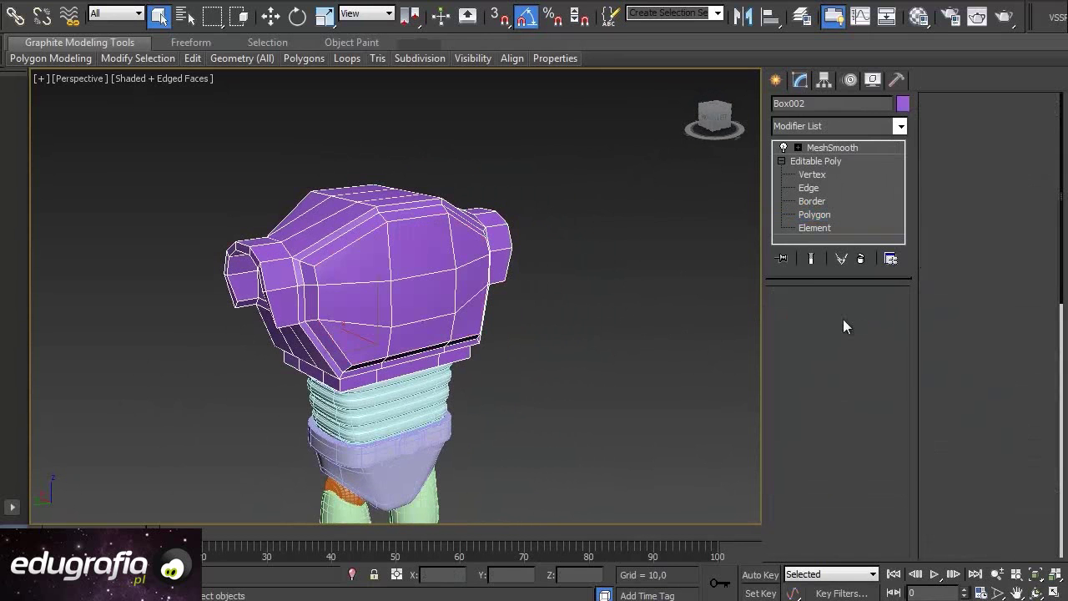
# Turn Show End Result on, switch to plain shaded display (F4), and orbit the head
pyautogui.click(811, 259)
pyautogui.moveTo(529, 300)
pyautogui.keyDown('alt'); pyautogui.mouseDown(button='middle')
pyautogui.moveTo(460, 296)
pyautogui.moveTo(507, 301)
pyautogui.moveTo(568, 208)
pyautogui.moveTo(548, 305)
pyautogui.moveTo(691, 306)
pyautogui.mouseUp(button='middle'); pyautogui.keyUp('alt')
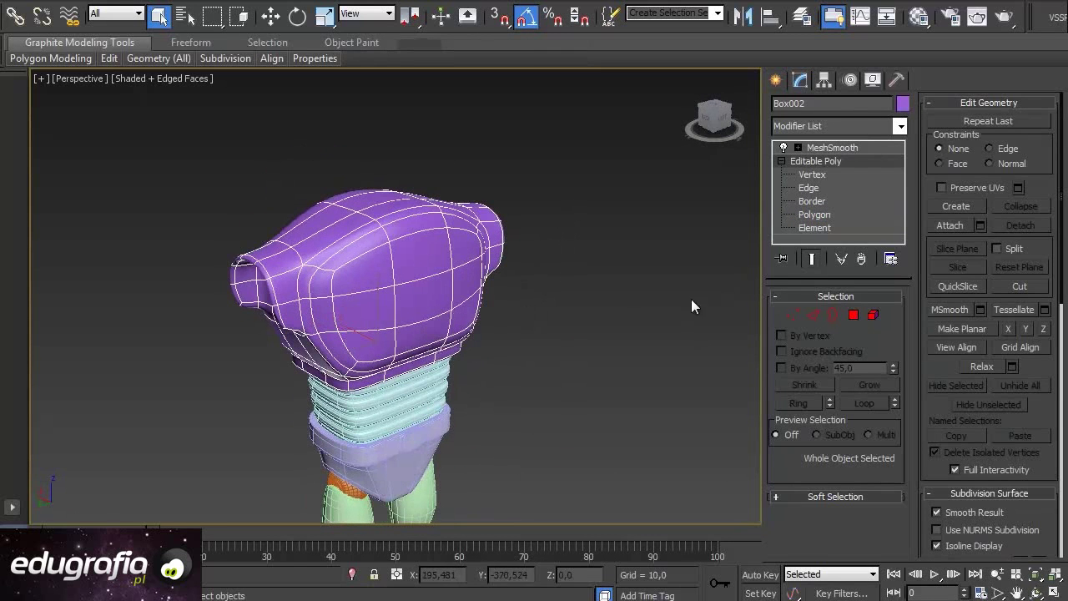
pyautogui.press('F4')
pyautogui.moveTo(525, 353)
pyautogui.keyDown('alt'); pyautogui.mouseDown(button='middle')
pyautogui.moveTo(343, 308)
pyautogui.moveTo(328, 324)
pyautogui.moveTo(413, 323)
pyautogui.moveTo(468, 294)
pyautogui.moveTo(489, 312)
pyautogui.moveTo(356, 319)
pyautogui.moveTo(334, 283)
pyautogui.moveTo(297, 324)
pyautogui.moveTo(151, 338)
pyautogui.moveTo(417, 332)
pyautogui.moveTo(491, 310)
pyautogui.moveTo(509, 322)
pyautogui.moveTo(340, 350)
pyautogui.mouseUp(button='middle'); pyautogui.keyUp('alt')
pyautogui.moveTo(453, 364)
pyautogui.keyDown('alt'); pyautogui.mouseDown(button='middle')
pyautogui.moveTo(334, 314)
pyautogui.moveTo(467, 419)
pyautogui.moveTo(620, 384)
pyautogui.moveTo(503, 303)
pyautogui.moveTo(310, 296)
pyautogui.moveTo(314, 257)
pyautogui.moveTo(370, 310)
pyautogui.moveTo(455, 313)
pyautogui.mouseUp(button='middle'); pyautogui.keyUp('alt')
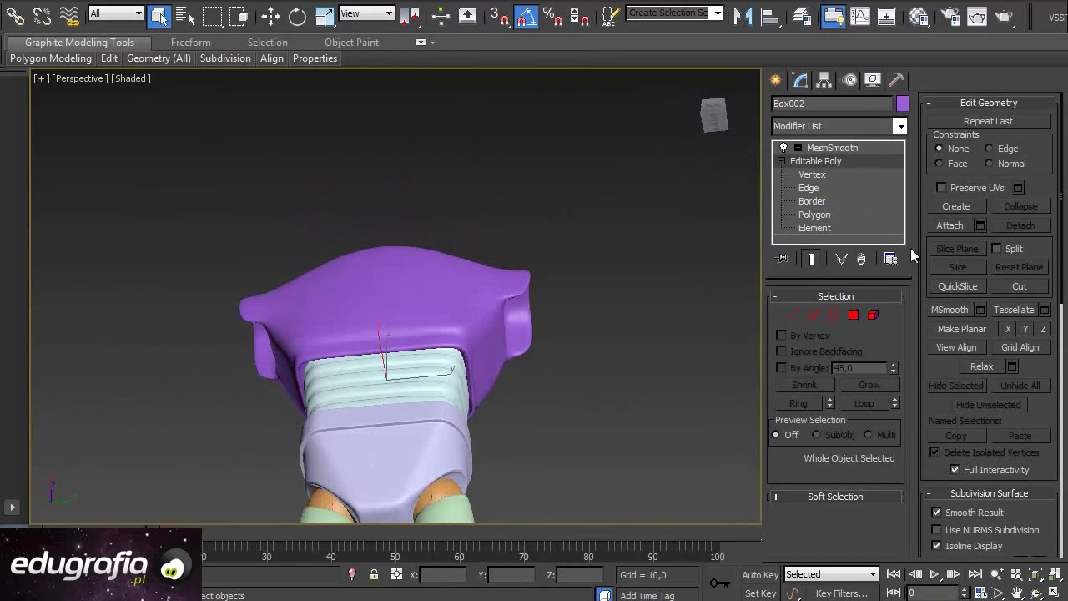
# Select the MeshSmooth modifier, activate Move, and orbit to the head's lower rim
pyautogui.click(831, 147)
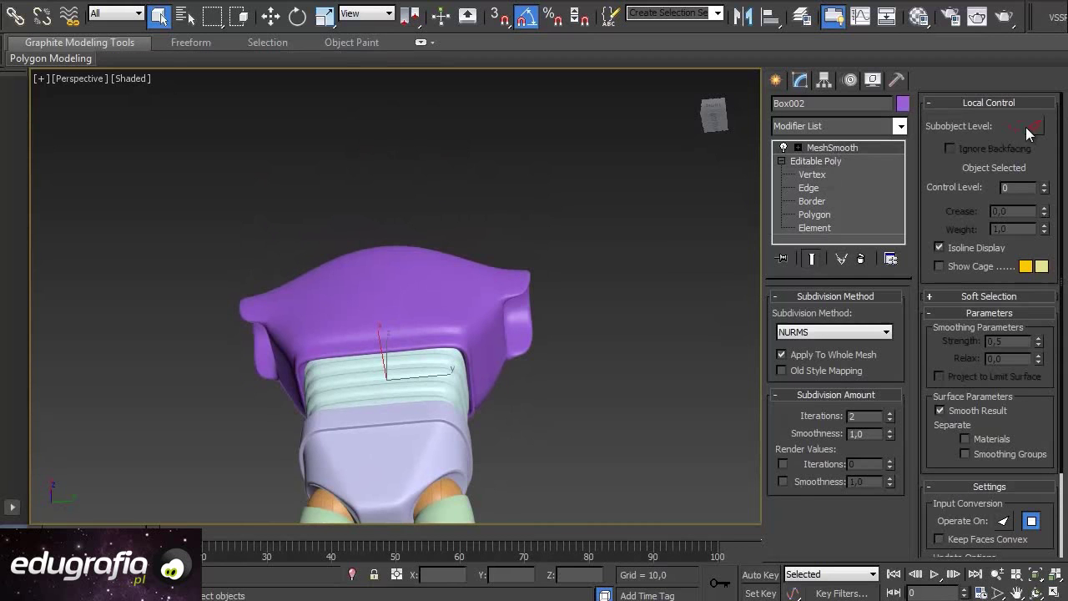
pyautogui.moveTo(488, 379)
pyautogui.mouseDown(button='middle')
pyautogui.moveTo(546, 251)
pyautogui.moveTo(698, 291)
pyautogui.moveTo(725, 313)
pyautogui.moveTo(479, 293)
pyautogui.moveTo(550, 243)
pyautogui.moveTo(504, 424)
pyautogui.mouseUp(button='middle')
pyautogui.scroll(5, 542, 253)
pyautogui.moveTo(345, 376)
pyautogui.keyDown('alt'); pyautogui.mouseDown(button='middle')
pyautogui.moveTo(383, 388)
pyautogui.moveTo(357, 350)
pyautogui.moveTo(262, 324)
pyautogui.moveTo(156, 336)
pyautogui.mouseUp(button='middle'); pyautogui.keyUp('alt')
pyautogui.press('w')
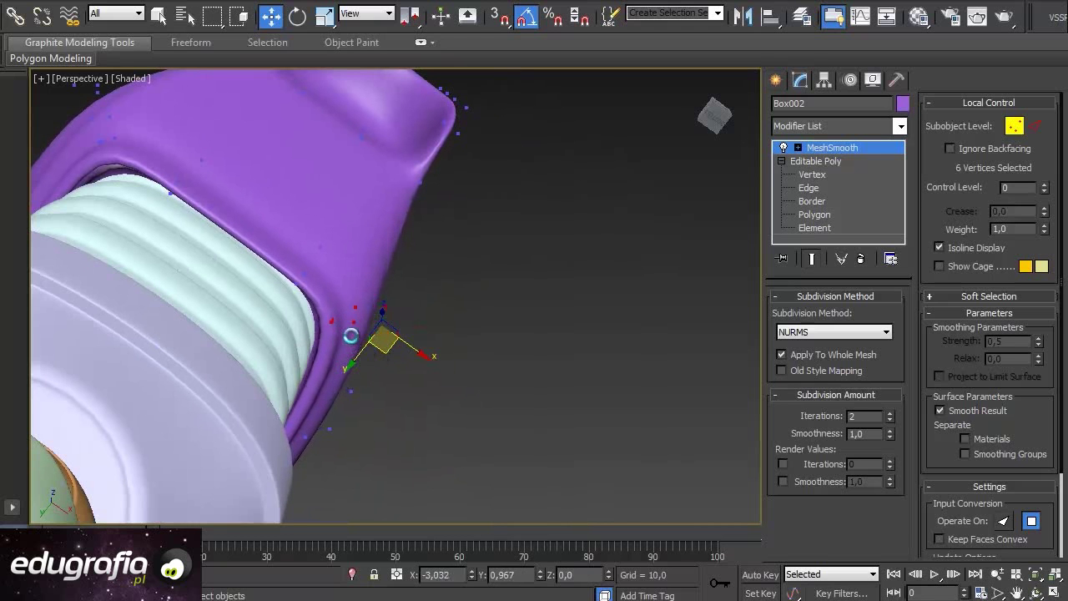
pyautogui.moveTo(246, 379)
pyautogui.keyDown('alt'); pyautogui.mouseDown(button='middle')
pyautogui.moveTo(152, 387)
pyautogui.moveTo(365, 309)
pyautogui.moveTo(331, 320)
pyautogui.moveTo(379, 336)
pyautogui.moveTo(364, 381)
pyautogui.moveTo(416, 193)
pyautogui.moveTo(367, 255)
pyautogui.mouseUp(button='middle'); pyautogui.keyUp('alt')
pyautogui.scroll(2, 364, 262)
pyautogui.scroll(-1, 354, 275)
# Select and shift control points on the head's lower edge near the neck
pyautogui.moveTo(495, 279); pyautogui.dragTo(494, 279)
pyautogui.moveTo(513, 278)
pyautogui.keyDown('alt'); pyautogui.mouseDown(button='middle')
pyautogui.moveTo(409, 301)
pyautogui.moveTo(356, 286)
pyautogui.moveTo(346, 337)
pyautogui.moveTo(518, 413)
pyautogui.moveTo(513, 362)
pyautogui.moveTo(566, 275)
pyautogui.mouseUp(button='middle'); pyautogui.keyUp('alt')
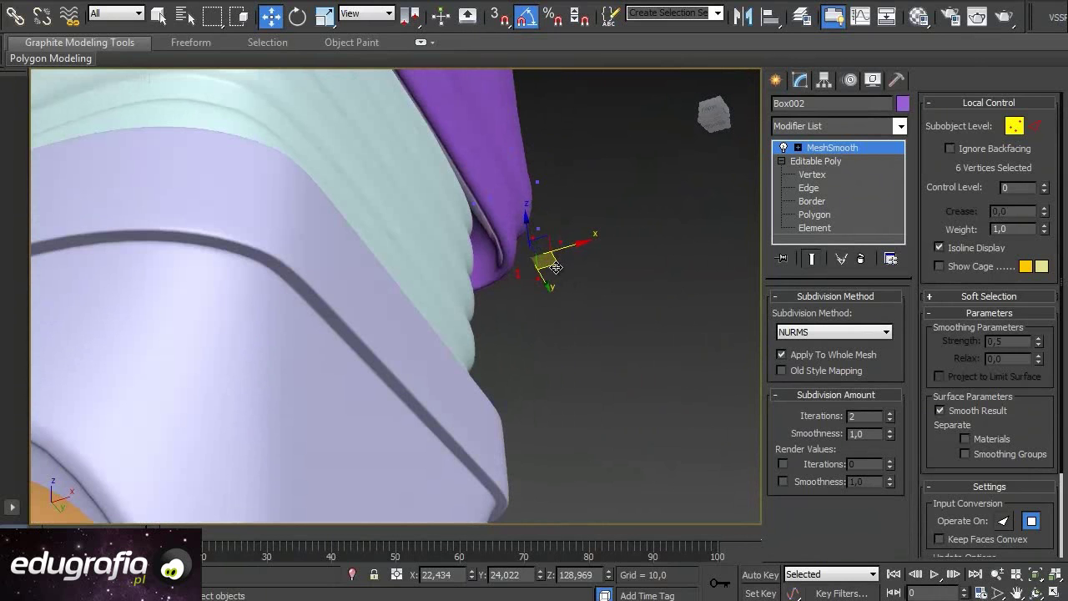
pyautogui.moveTo(525, 258)
pyautogui.keyDown('alt'); pyautogui.mouseDown(button='middle')
pyautogui.moveTo(405, 300)
pyautogui.moveTo(331, 275)
pyautogui.moveTo(301, 244)
pyautogui.moveTo(383, 312)
pyautogui.moveTo(460, 297)
pyautogui.mouseUp(button='middle'); pyautogui.keyUp('alt')
pyautogui.scroll(-6, 460, 297)
pyautogui.scroll(-2, 539, 312)
pyautogui.moveTo(540, 312)
pyautogui.keyDown('alt'); pyautogui.mouseDown(button='middle')
pyautogui.moveTo(632, 348)
pyautogui.moveTo(477, 327)
pyautogui.mouseUp(button='middle'); pyautogui.keyUp('alt')
pyautogui.scroll(5, 484, 327)
pyautogui.scroll(2, 460, 376)
# Orbit around the character to inspect the reshaped rim, then return to Editable Poly
pyautogui.moveTo(461, 376)
pyautogui.keyDown('alt'); pyautogui.mouseDown(button='middle')
pyautogui.moveTo(424, 362)
pyautogui.moveTo(459, 290)
pyautogui.moveTo(455, 310)
pyautogui.moveTo(409, 326)
pyautogui.moveTo(381, 362)
pyautogui.moveTo(325, 358)
pyautogui.mouseUp(button='middle'); pyautogui.keyUp('alt')
pyautogui.scroll(-6, 424, 363)
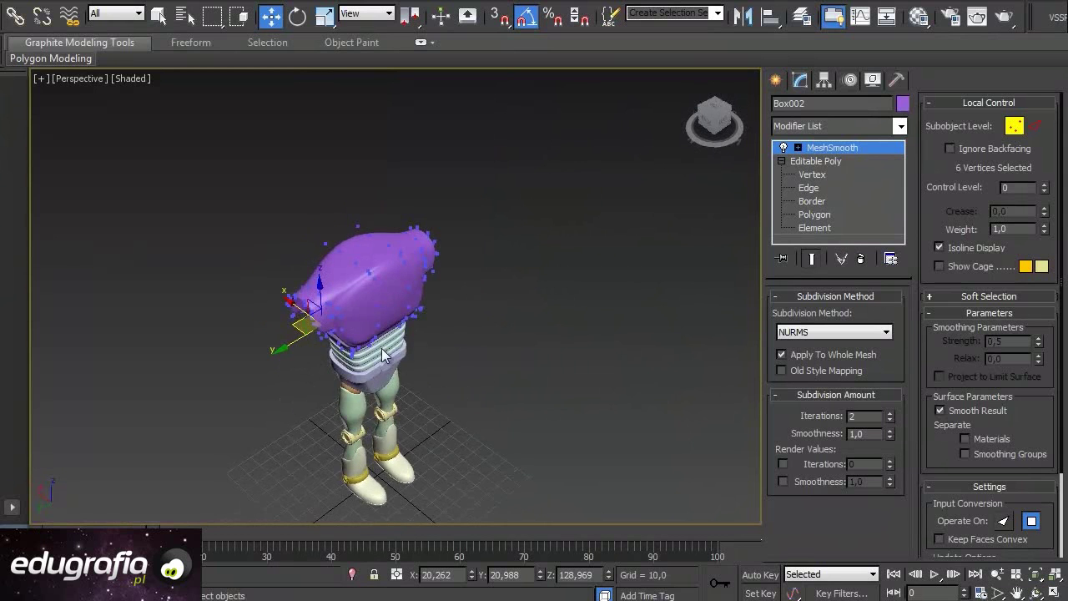
pyautogui.scroll(3, 379, 346)
pyautogui.scroll(4, 410, 367)
pyautogui.scroll(-4, 430, 365)
pyautogui.moveTo(414, 373)
pyautogui.keyDown('alt'); pyautogui.mouseDown(button='middle')
pyautogui.moveTo(420, 313)
pyautogui.moveTo(434, 301)
pyautogui.mouseUp(button='middle'); pyautogui.keyUp('alt')
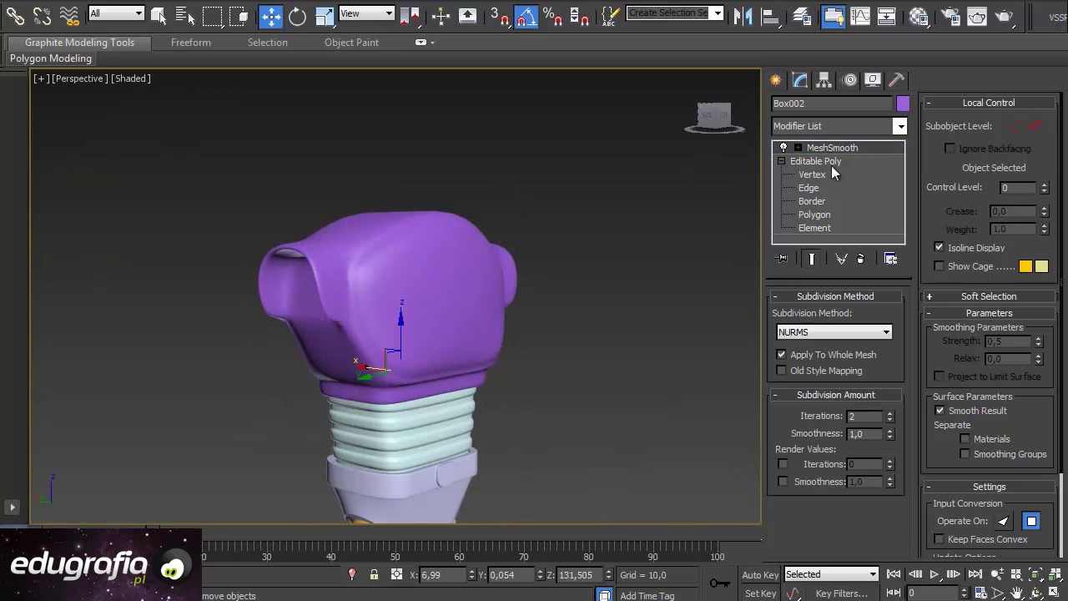
pyautogui.click(818, 160)
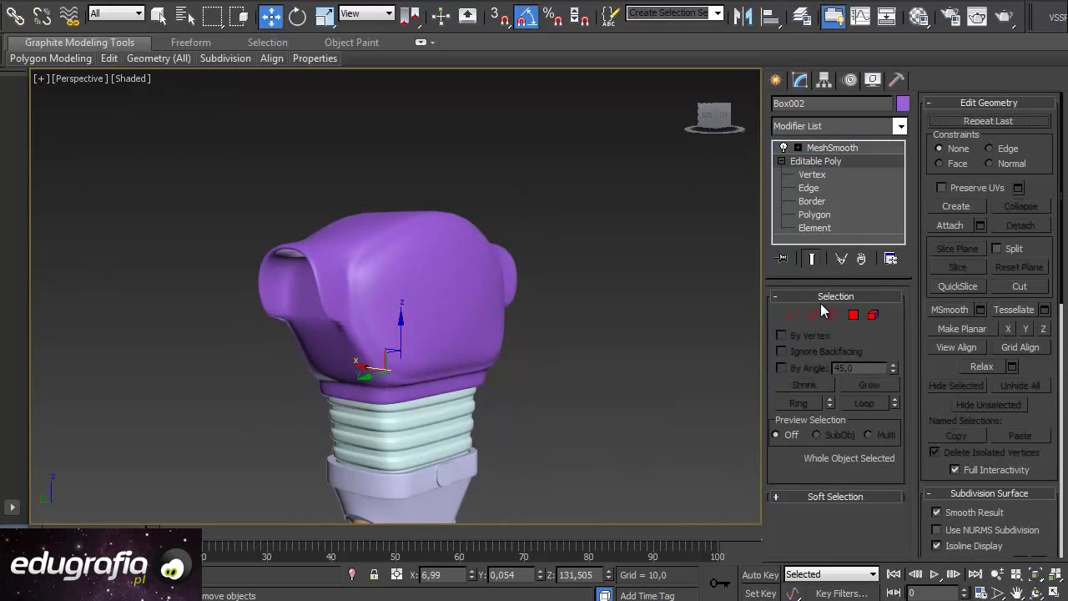
# Turn wire edges back on (F4), hide smoothing, and enter Polygon level on the head cage
pyautogui.press('F4')
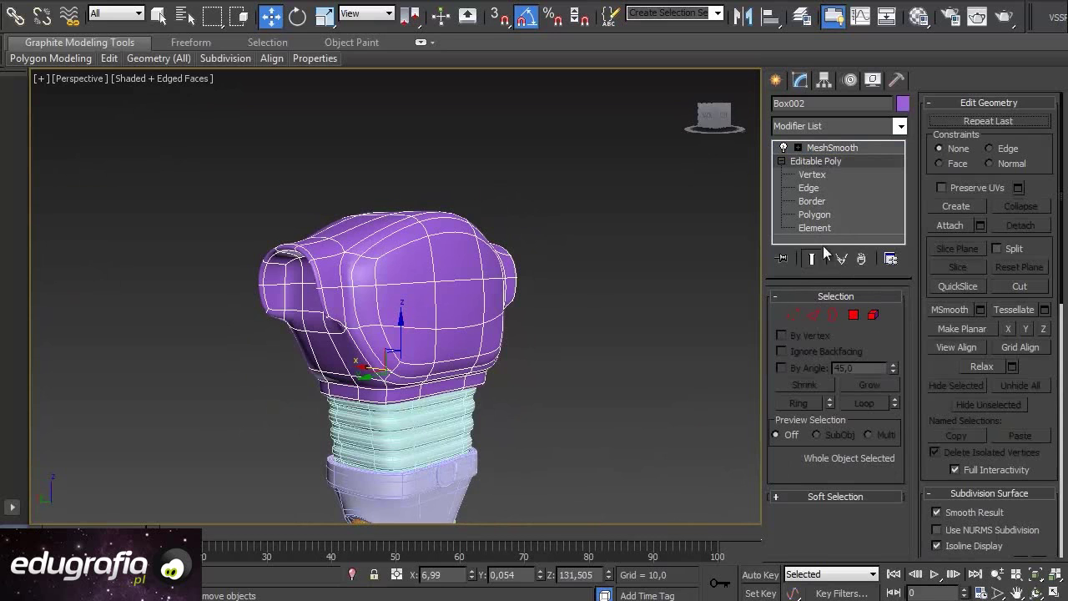
pyautogui.click(812, 259)
pyautogui.moveTo(650, 291)
pyautogui.keyDown('alt'); pyautogui.mouseDown(button='middle')
pyautogui.moveTo(576, 319)
pyautogui.moveTo(458, 315)
pyautogui.moveTo(410, 257)
pyautogui.moveTo(473, 310)
pyautogui.moveTo(453, 281)
pyautogui.moveTo(414, 325)
pyautogui.moveTo(398, 281)
pyautogui.moveTo(429, 239)
pyautogui.moveTo(411, 245)
pyautogui.moveTo(398, 310)
pyautogui.moveTo(466, 361)
pyautogui.moveTo(417, 313)
pyautogui.moveTo(434, 296)
pyautogui.moveTo(465, 291)
pyautogui.moveTo(431, 348)
pyautogui.moveTo(362, 327)
pyautogui.moveTo(314, 293)
pyautogui.mouseUp(button='middle'); pyautogui.keyUp('alt')
pyautogui.scroll(5, 451, 317)
pyautogui.scroll(-5, 471, 313)
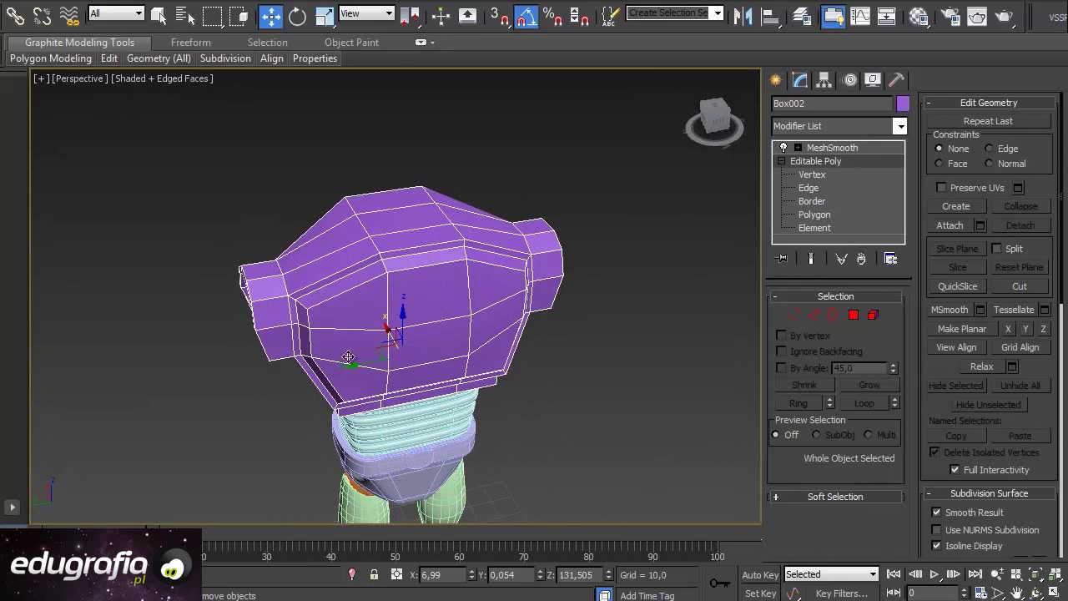
pyautogui.click(855, 317)
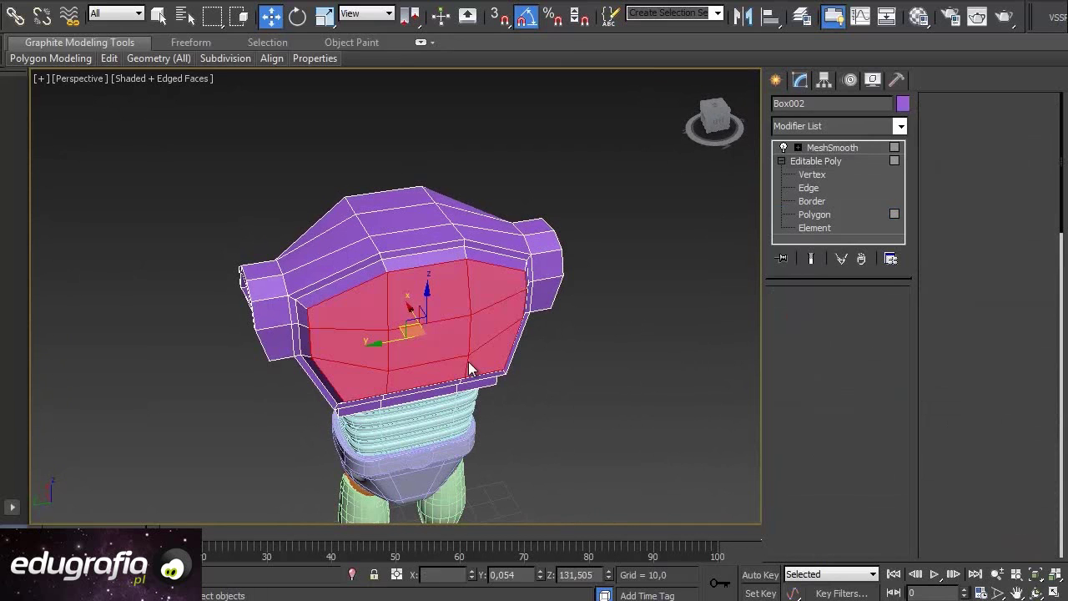
# Extrude the six selected front polygons outward with a shallow height
pyautogui.keyDown('alt'); pyautogui.moveTo(490, 341); pyautogui.dragTo(520, 314, button='middle'); pyautogui.keyUp('alt')
pyautogui.moveTo(308, 415); pyautogui.dragTo(300, 321, button='middle')
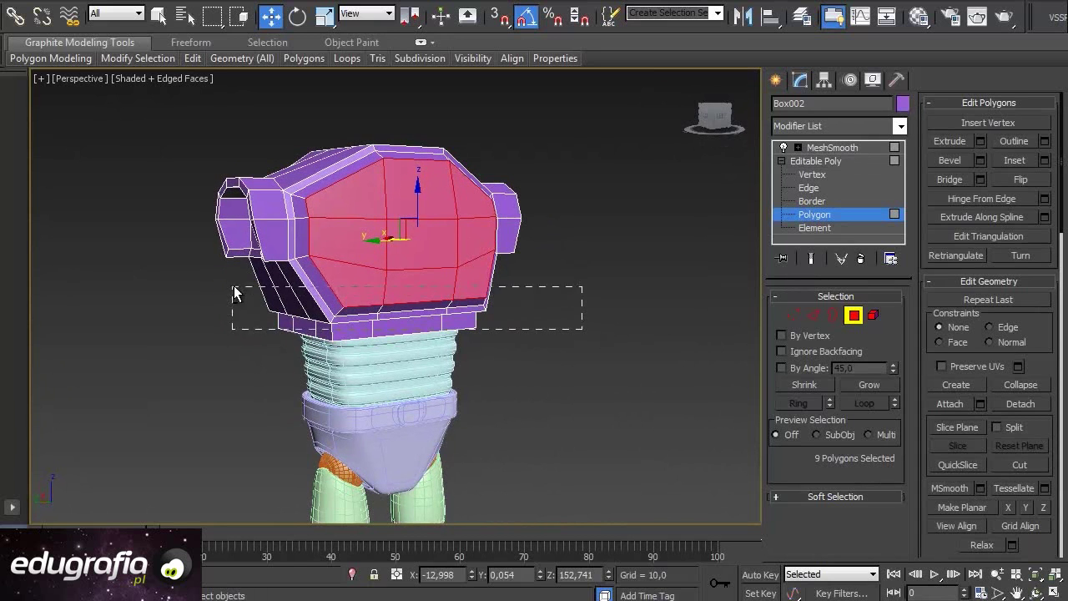
pyautogui.moveTo(520, 362)
pyautogui.keyDown('alt'); pyautogui.mouseDown(button='middle')
pyautogui.moveTo(387, 374)
pyautogui.moveTo(493, 384)
pyautogui.moveTo(477, 362)
pyautogui.moveTo(652, 259)
pyautogui.mouseUp(button='middle'); pyautogui.keyUp('alt')
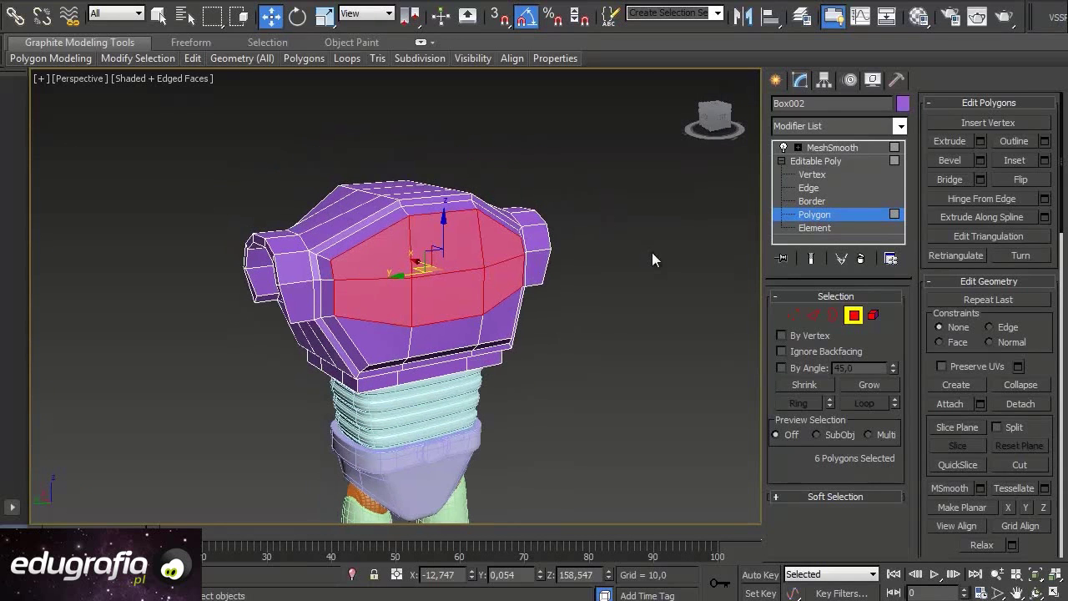
pyautogui.click(981, 141)
pyautogui.scroll(5, 646, 314)
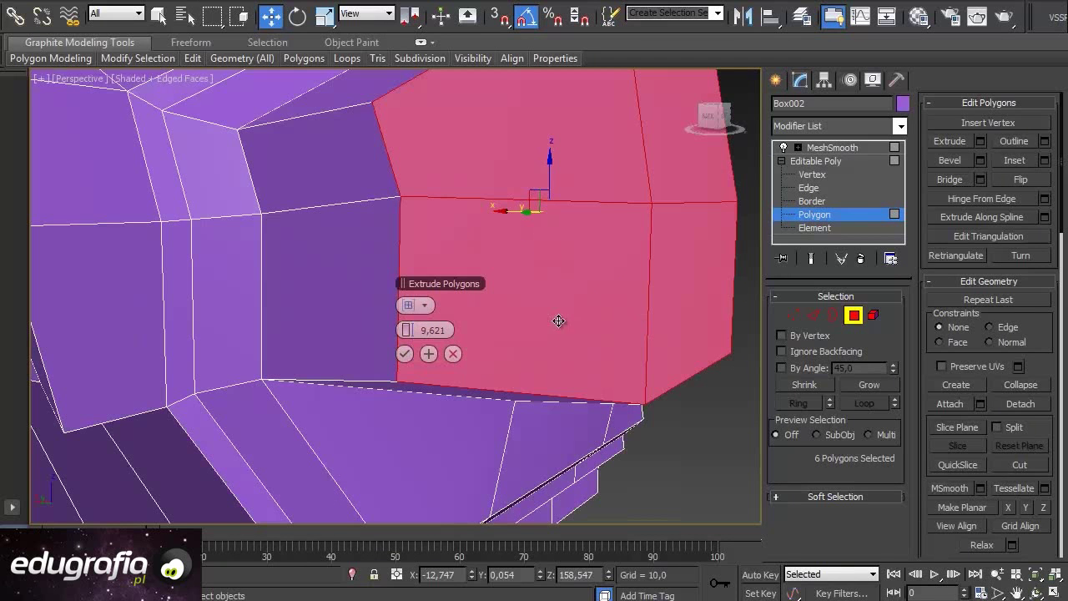
pyautogui.moveTo(417, 334); pyautogui.dragTo(376, 342)
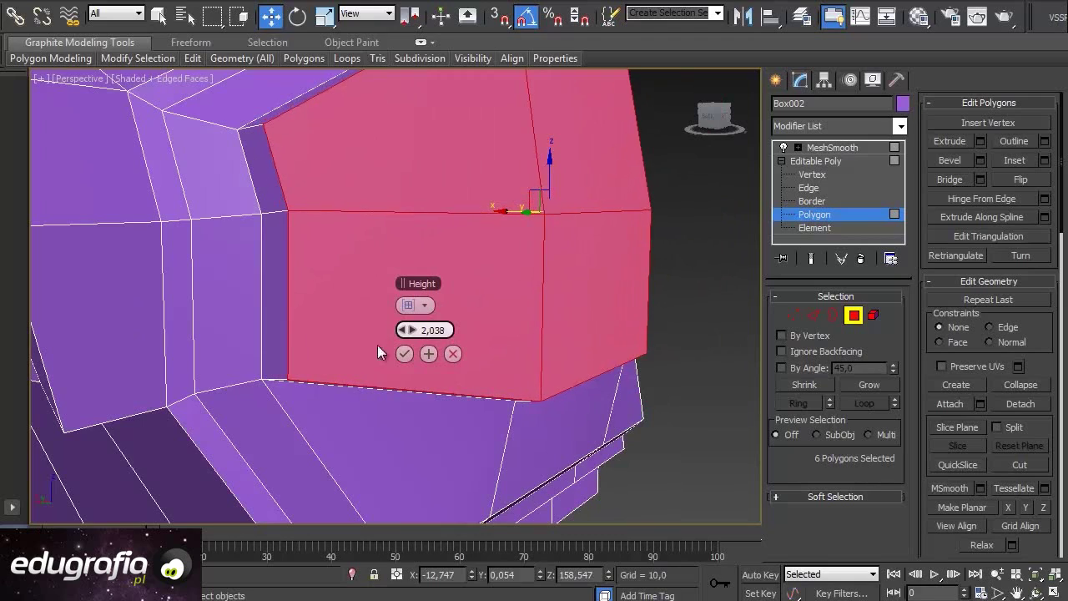
# Preview the smoothed head and fine-tune the extrusion height to about 1.47
pyautogui.click(811, 260)
pyautogui.moveTo(728, 308)
pyautogui.keyDown('alt'); pyautogui.mouseDown(button='middle')
pyautogui.moveTo(592, 319)
pyautogui.moveTo(601, 320)
pyautogui.moveTo(579, 343)
pyautogui.moveTo(603, 376)
pyautogui.moveTo(467, 365)
pyautogui.mouseUp(button='middle'); pyautogui.keyUp('alt')
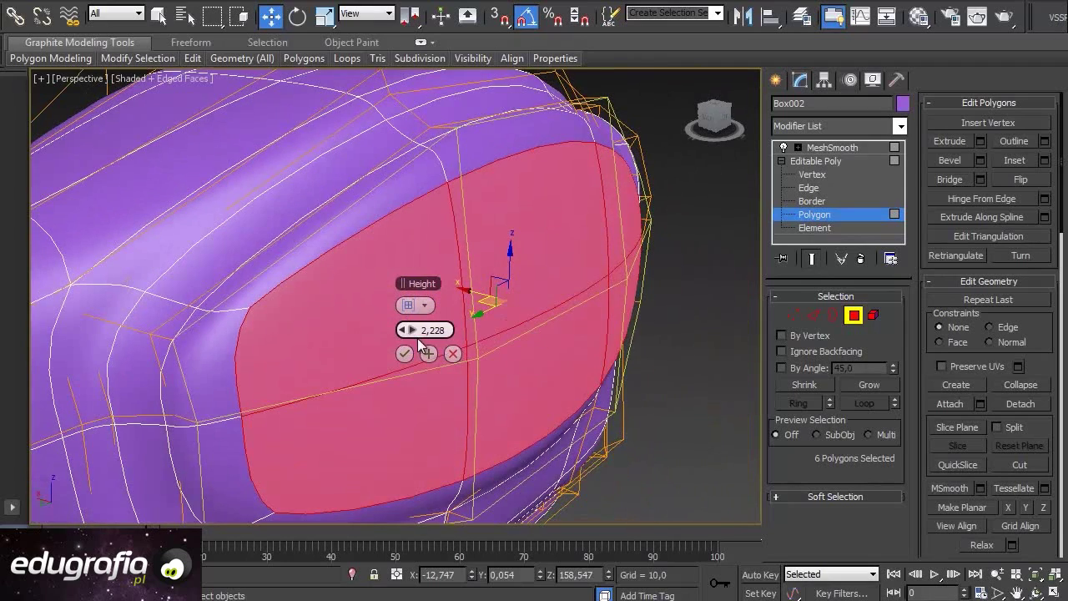
pyautogui.moveTo(416, 332)
pyautogui.mouseDown()
pyautogui.moveTo(399, 336)
pyautogui.moveTo(412, 345)
pyautogui.moveTo(401, 350)
pyautogui.moveTo(383, 342)
pyautogui.moveTo(408, 355)
pyautogui.mouseUp()
pyautogui.keyDown('alt'); pyautogui.moveTo(407, 355); pyautogui.dragTo(559, 363, button='middle'); pyautogui.keyUp('alt')
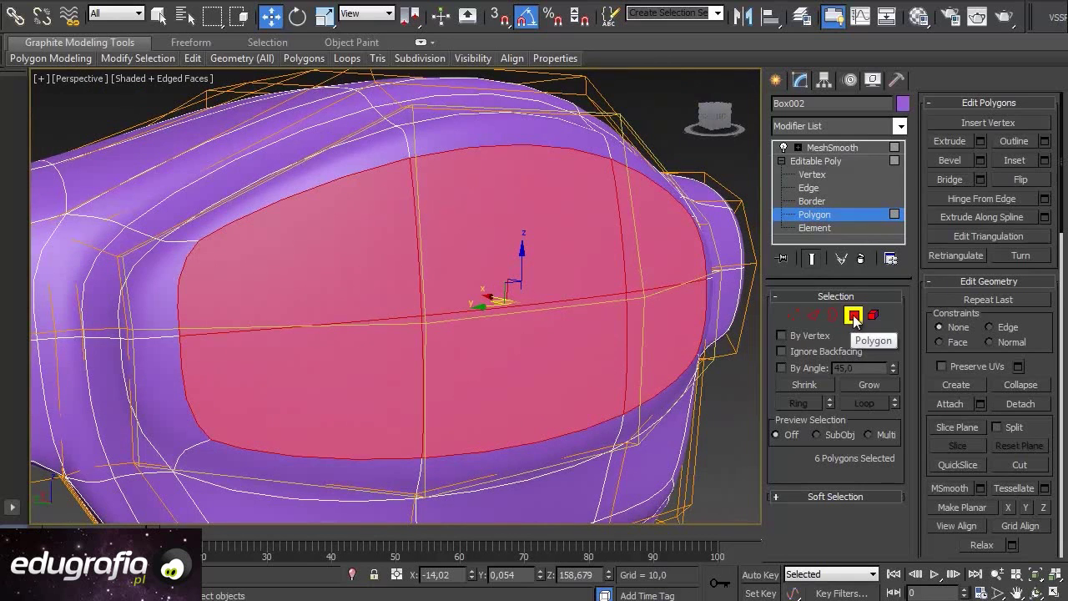
pyautogui.press('z')
pyautogui.moveTo(492, 351)
pyautogui.keyDown('alt'); pyautogui.mouseDown(button='middle')
pyautogui.moveTo(571, 351)
pyautogui.moveTo(429, 295)
pyautogui.moveTo(442, 269)
pyautogui.moveTo(385, 308)
pyautogui.moveTo(339, 313)
pyautogui.moveTo(434, 338)
pyautogui.moveTo(389, 358)
pyautogui.moveTo(445, 349)
pyautogui.mouseUp(button='middle'); pyautogui.keyUp('alt')
pyautogui.scroll(-5, 541, 349)
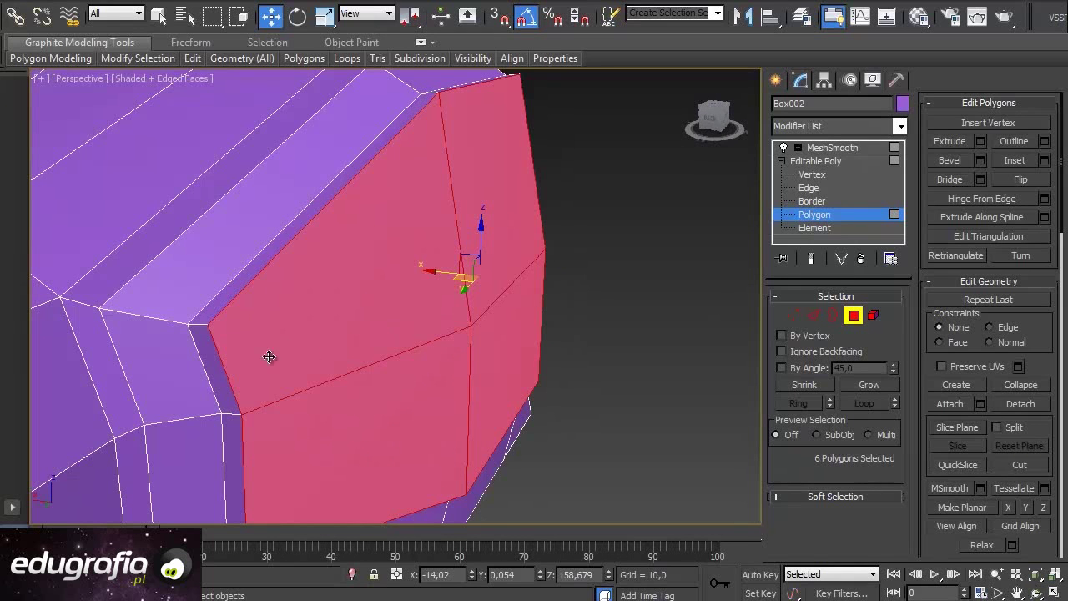
pyautogui.click(813, 316)
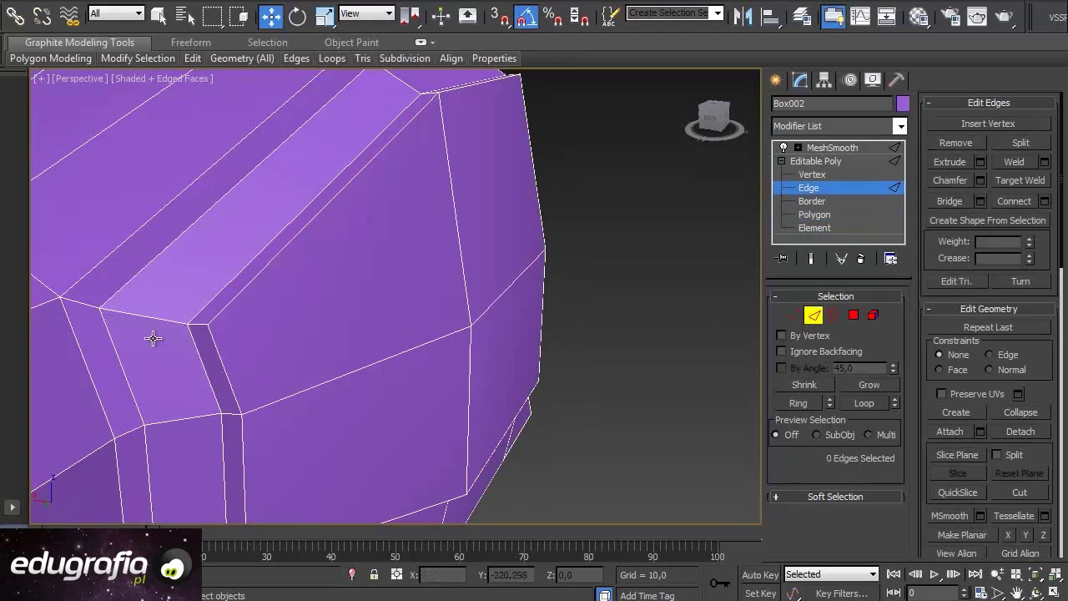
pyautogui.click(164, 324)
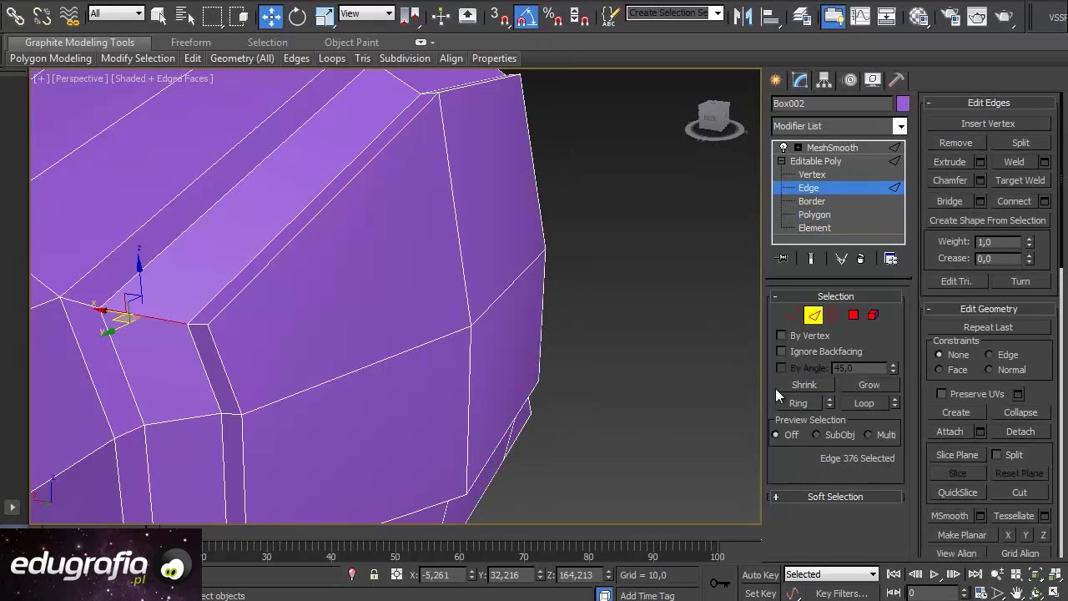
pyautogui.click(797, 402)
pyautogui.click(1044, 201)
pyautogui.moveTo(414, 357); pyautogui.dragTo(650, 402)
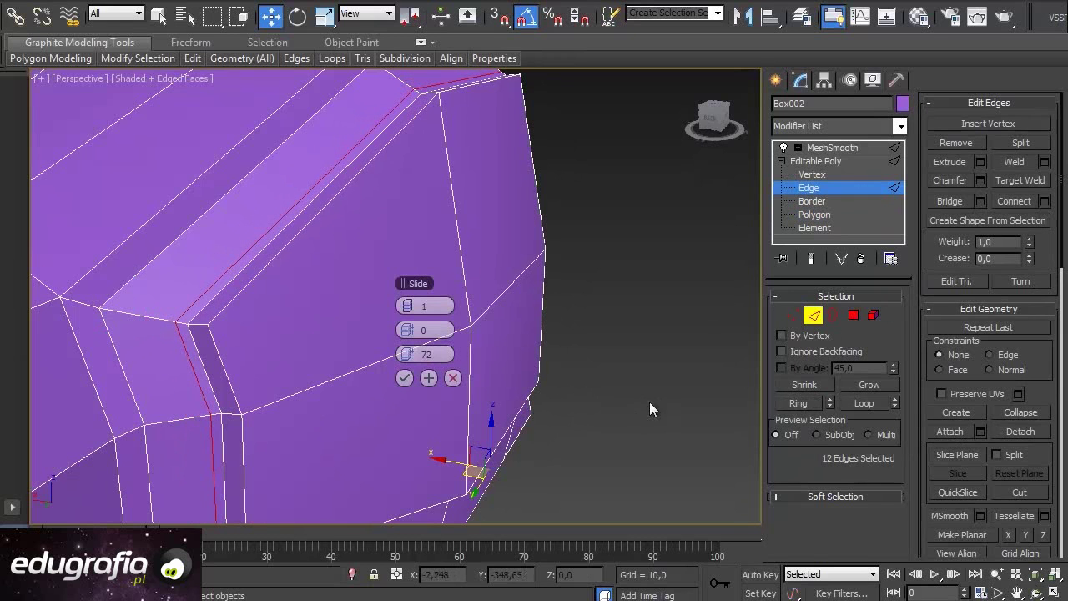
pyautogui.click(811, 258)
pyautogui.moveTo(601, 365)
pyautogui.keyDown('alt'); pyautogui.mouseDown(button='middle')
pyautogui.moveTo(484, 345)
pyautogui.moveTo(506, 363)
pyautogui.moveTo(598, 359)
pyautogui.mouseUp(button='middle'); pyautogui.keyUp('alt')
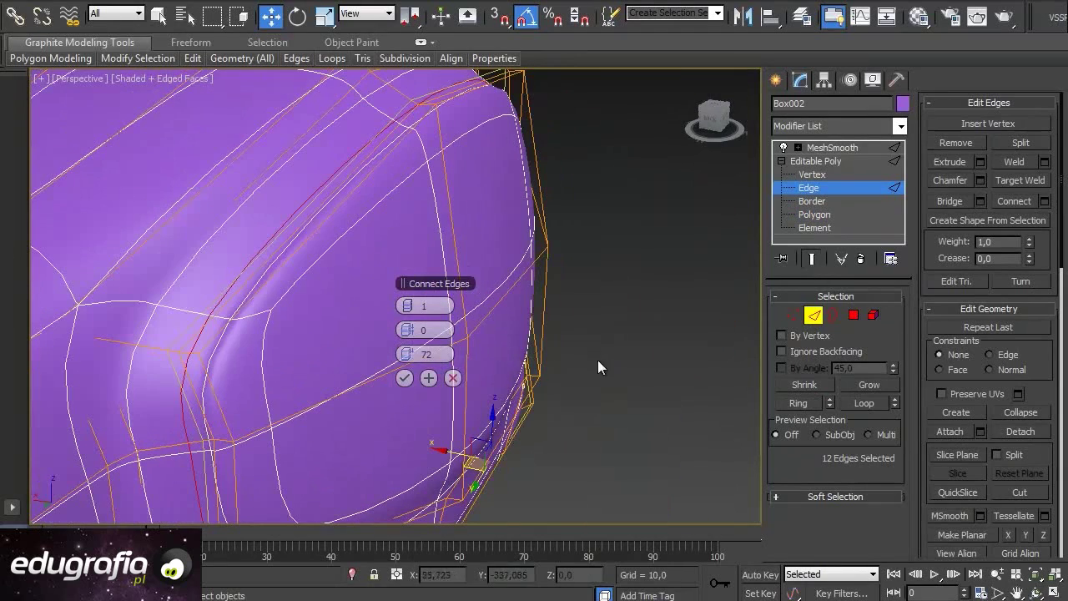
pyautogui.moveTo(410, 357); pyautogui.dragTo(117, 363)
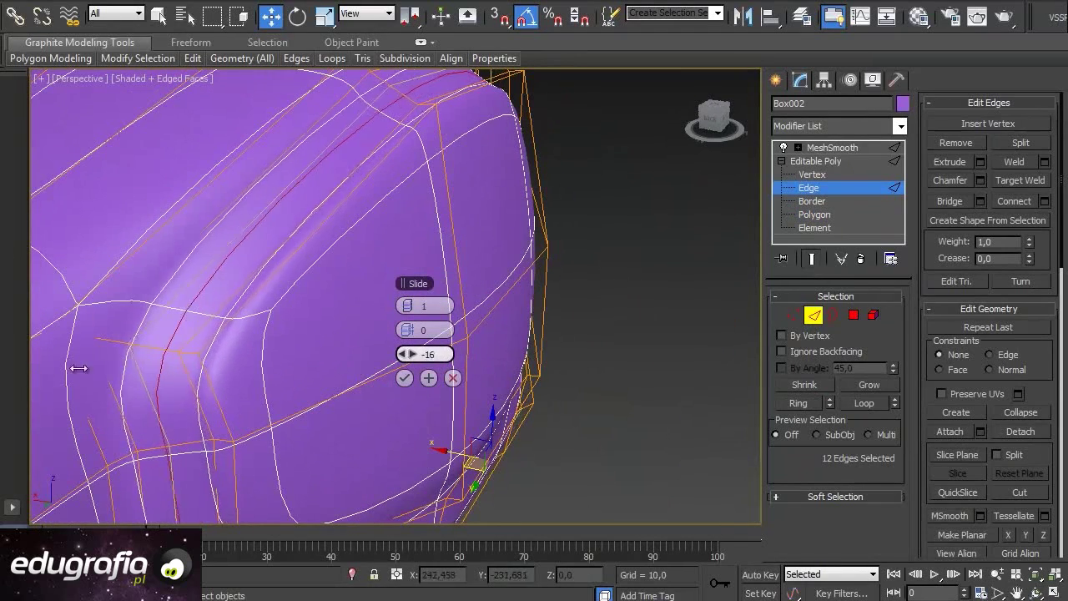
pyautogui.moveTo(414, 353)
pyautogui.mouseDown()
pyautogui.moveTo(167, 352)
pyautogui.moveTo(390, 352)
pyautogui.mouseUp()
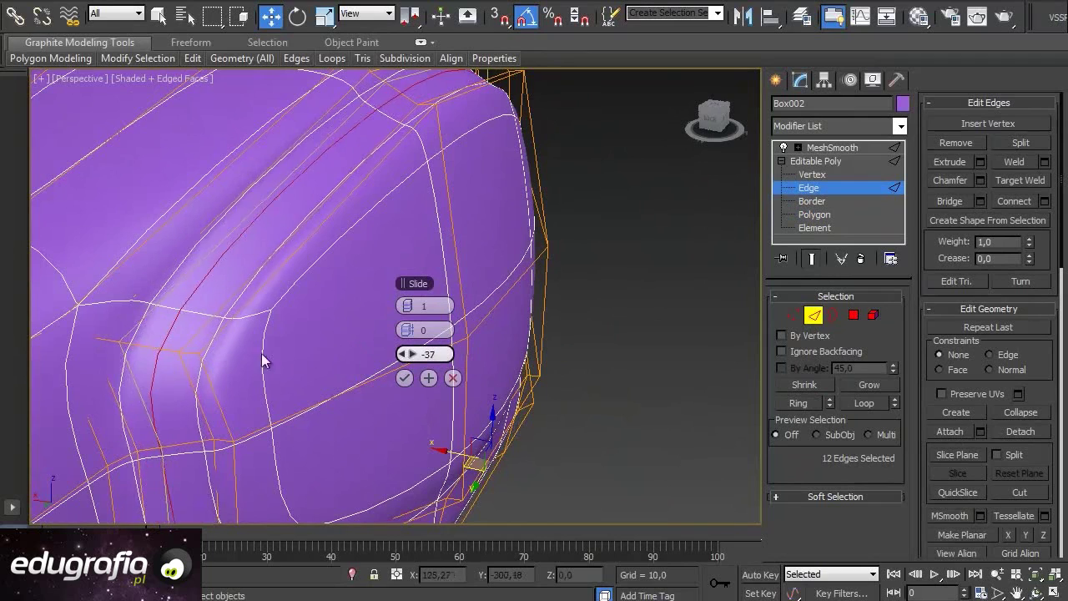
pyautogui.click(452, 379)
pyautogui.keyDown('alt'); pyautogui.moveTo(568, 430); pyautogui.dragTo(773, 390, button='middle'); pyautogui.keyUp('alt')
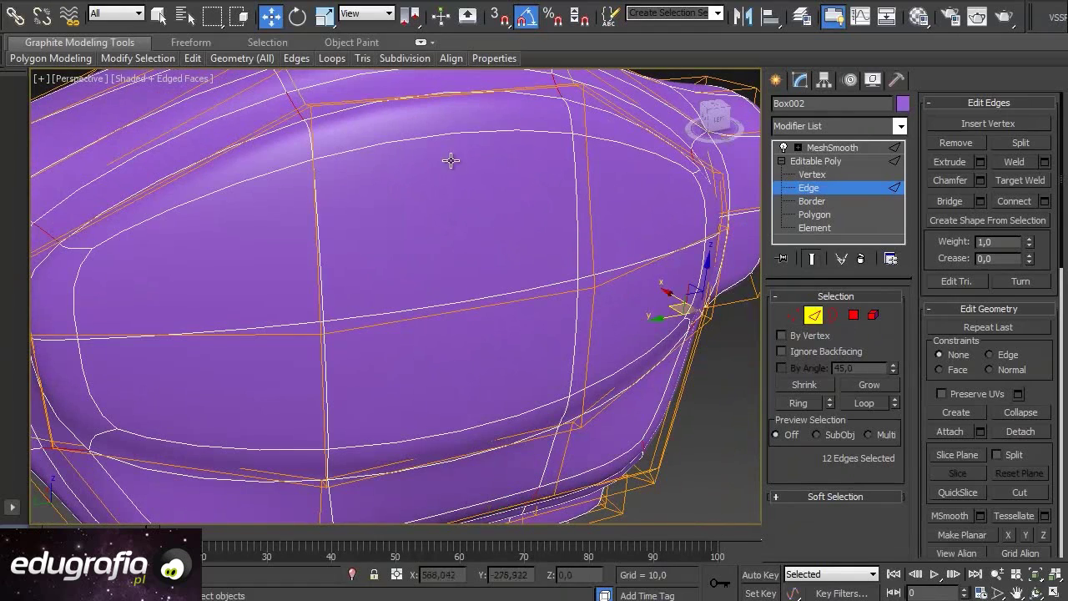
pyautogui.keyDown('alt'); pyautogui.moveTo(393, 356); pyautogui.dragTo(399, 321, button='middle'); pyautogui.keyUp('alt')
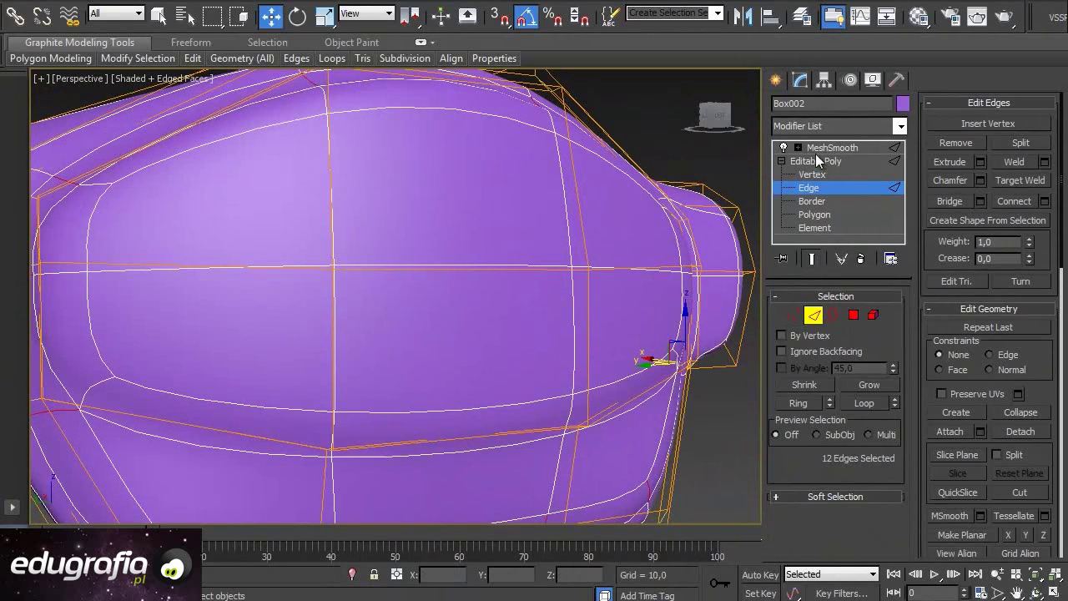
pyautogui.click(809, 263)
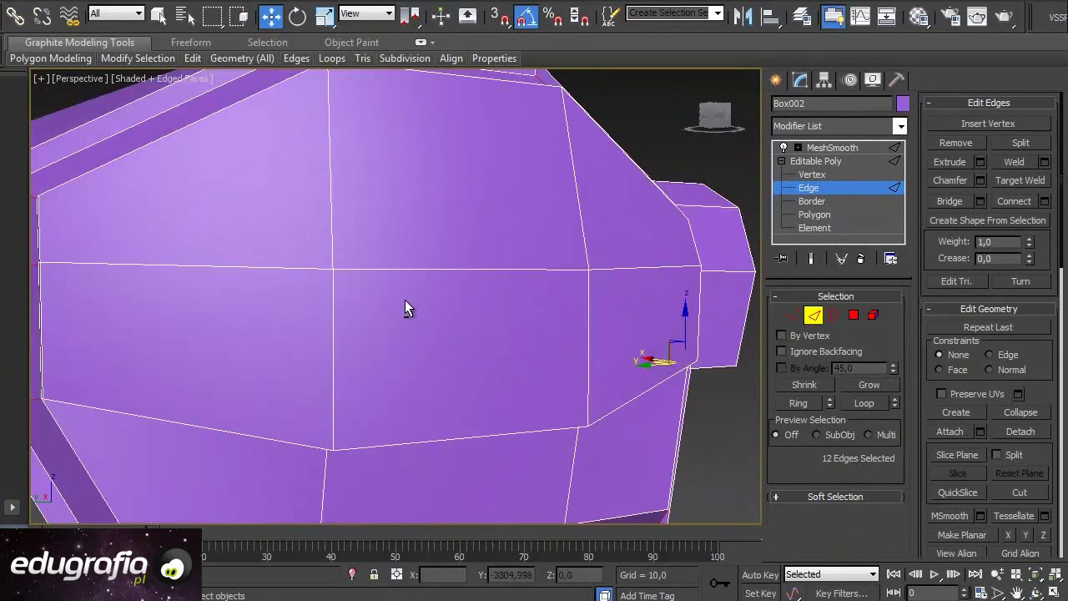
# Select a vertical edge on the front plate and its full edge ring
pyautogui.scroll(-2, 405, 307)
pyautogui.scroll(-4, 424, 329)
pyautogui.scroll(-1, 437, 316)
pyautogui.moveTo(470, 311)
pyautogui.keyDown('alt'); pyautogui.mouseDown(button='middle')
pyautogui.moveTo(517, 308)
pyautogui.moveTo(426, 309)
pyautogui.moveTo(459, 319)
pyautogui.moveTo(447, 347)
pyautogui.mouseUp(button='middle'); pyautogui.keyUp('alt')
pyautogui.scroll(4, 447, 347)
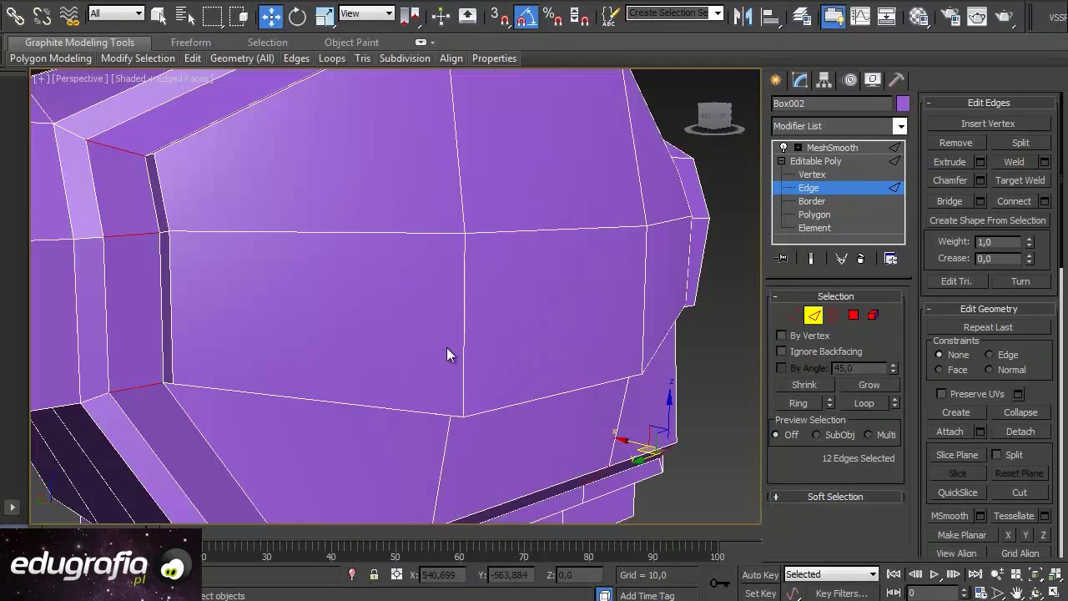
pyautogui.click(464, 328)
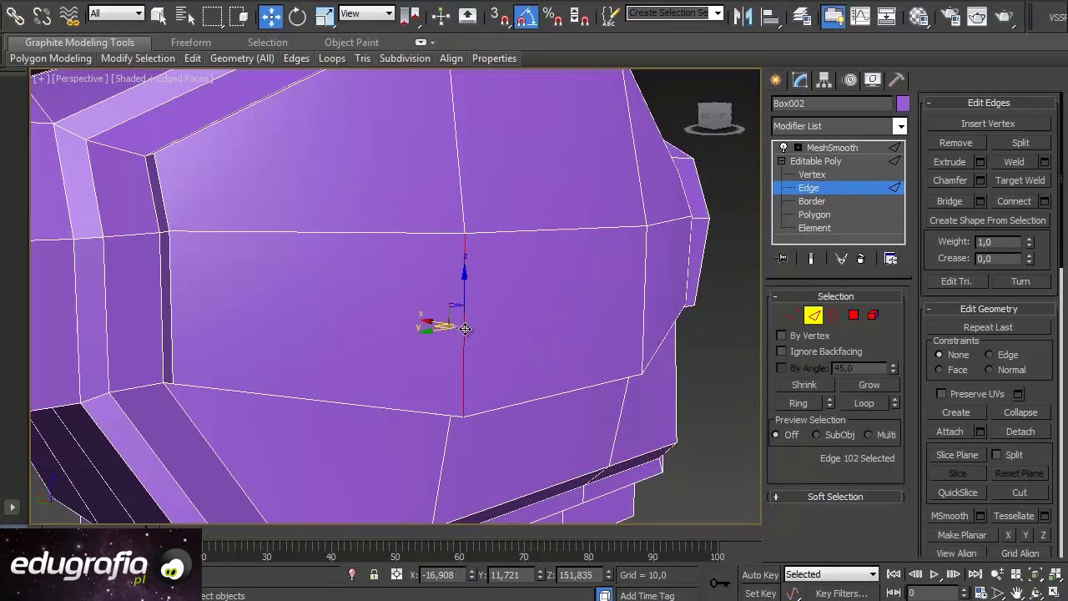
pyautogui.click(801, 405)
pyautogui.keyDown('alt'); pyautogui.moveTo(314, 349); pyautogui.dragTo(288, 350, button='middle'); pyautogui.keyUp('alt')
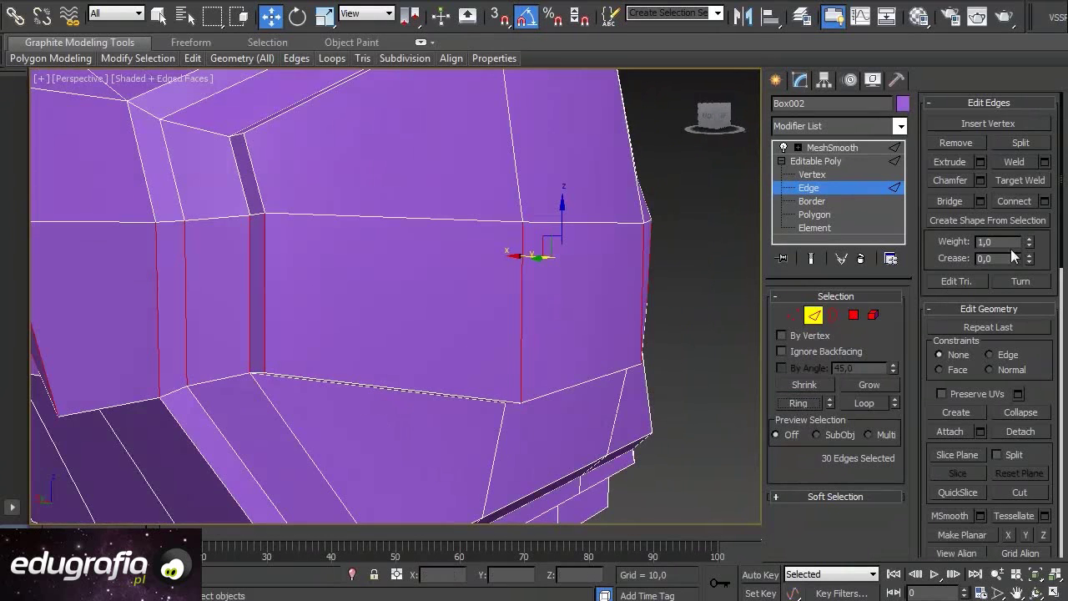
# Connect the ring with one edge loop slid to about -80, near the plate's bottom
pyautogui.click(1046, 202)
pyautogui.moveTo(413, 353); pyautogui.dragTo(289, 369)
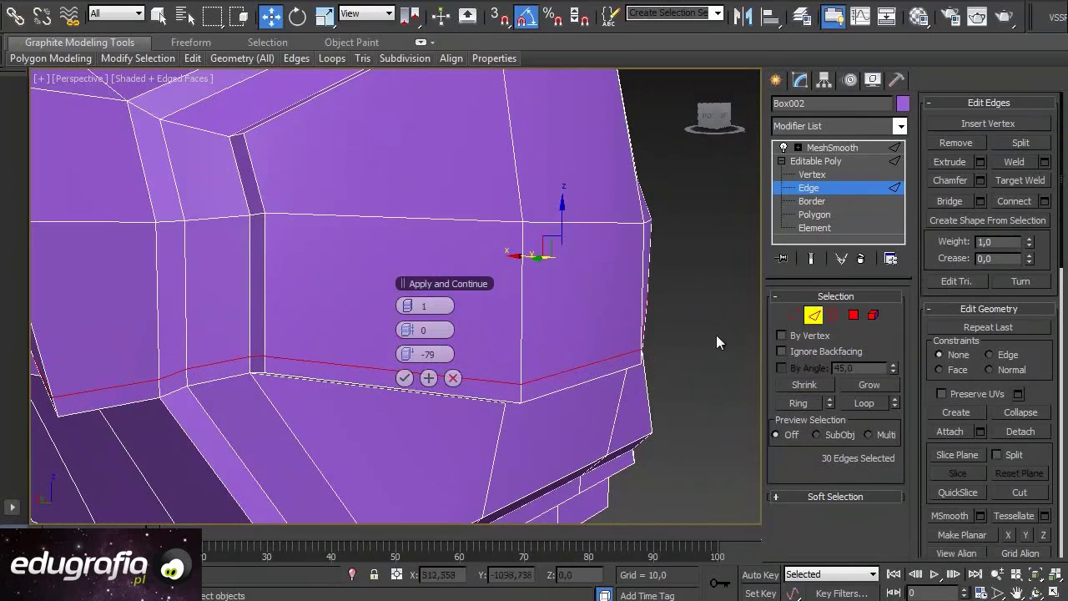
pyautogui.click(811, 258)
pyautogui.moveTo(572, 401)
pyautogui.keyDown('alt'); pyautogui.mouseDown(button='middle')
pyautogui.moveTo(499, 420)
pyautogui.moveTo(467, 384)
pyautogui.mouseUp(button='middle'); pyautogui.keyUp('alt')
pyautogui.moveTo(430, 356)
pyautogui.mouseDown()
pyautogui.moveTo(452, 357)
pyautogui.moveTo(370, 358)
pyautogui.moveTo(326, 396)
pyautogui.moveTo(404, 389)
pyautogui.mouseUp()
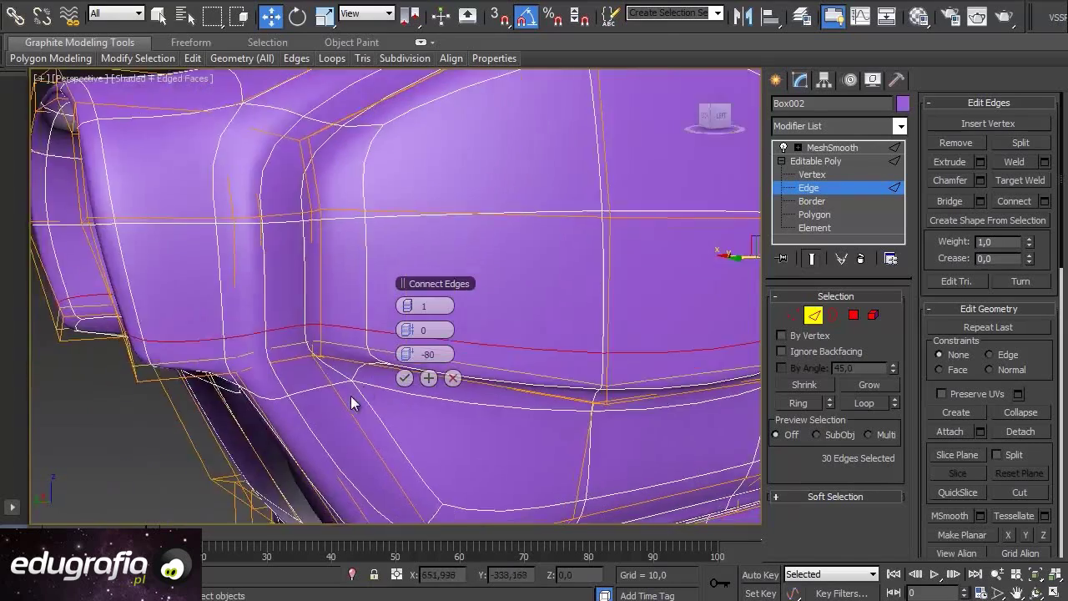
pyautogui.scroll(-5, 350, 400)
pyautogui.moveTo(467, 427)
pyautogui.keyDown('alt'); pyautogui.mouseDown(button='middle')
pyautogui.moveTo(513, 399)
pyautogui.moveTo(215, 421)
pyautogui.moveTo(385, 373)
pyautogui.moveTo(407, 383)
pyautogui.mouseUp(button='middle'); pyautogui.keyUp('alt')
pyautogui.click(405, 378)
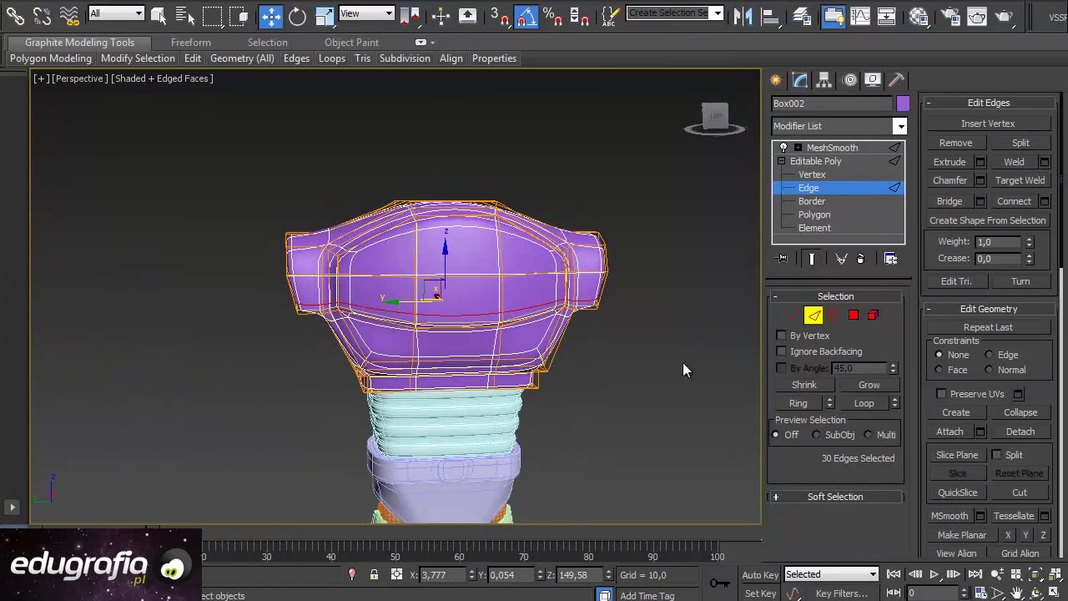
pyautogui.click(814, 265)
pyautogui.keyDown('alt'); pyautogui.moveTo(591, 407); pyautogui.dragTo(647, 392, button='middle'); pyautogui.keyUp('alt')
pyautogui.click(833, 147)
pyautogui.moveTo(662, 312)
pyautogui.keyDown('alt'); pyautogui.mouseDown(button='middle')
pyautogui.moveTo(707, 298)
pyautogui.moveTo(644, 312)
pyautogui.moveTo(654, 307)
pyautogui.mouseUp(button='middle'); pyautogui.keyUp('alt')
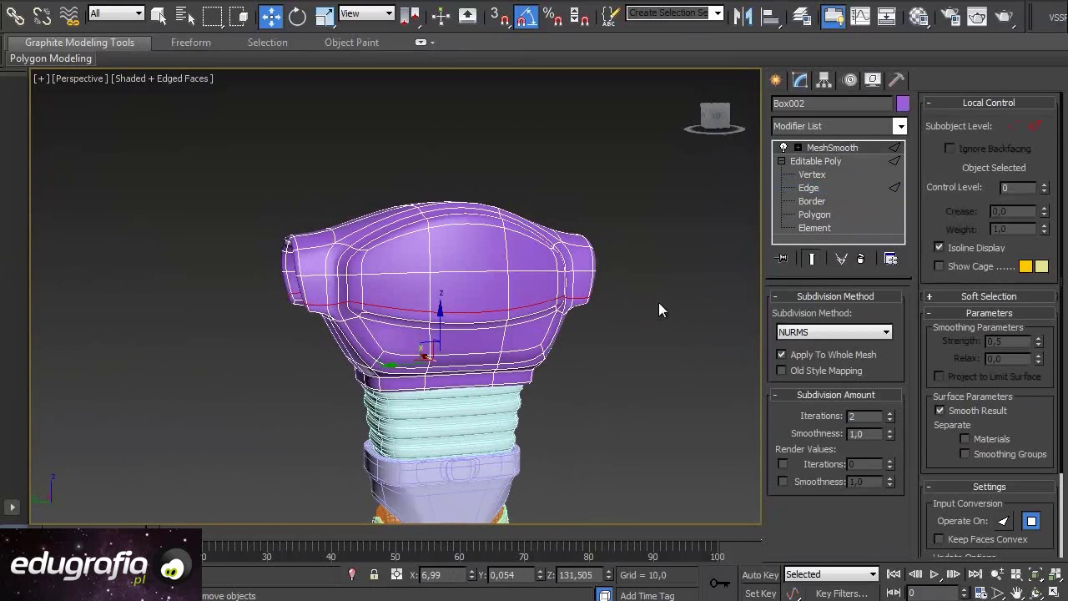
pyautogui.press('F4')
pyautogui.moveTo(660, 370)
pyautogui.keyDown('alt'); pyautogui.mouseDown(button='middle')
pyautogui.moveTo(572, 353)
pyautogui.moveTo(689, 353)
pyautogui.moveTo(665, 405)
pyautogui.moveTo(625, 343)
pyautogui.moveTo(619, 402)
pyautogui.moveTo(613, 336)
pyautogui.moveTo(625, 321)
pyautogui.moveTo(640, 394)
pyautogui.moveTo(577, 340)
pyautogui.mouseUp(button='middle'); pyautogui.keyUp('alt')
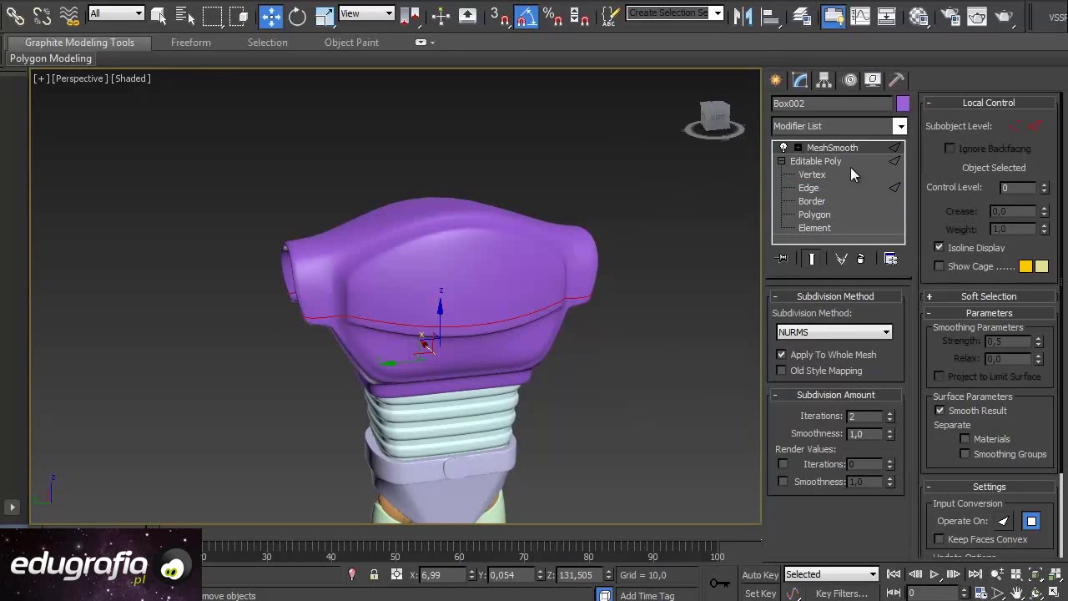
pyautogui.click(808, 188)
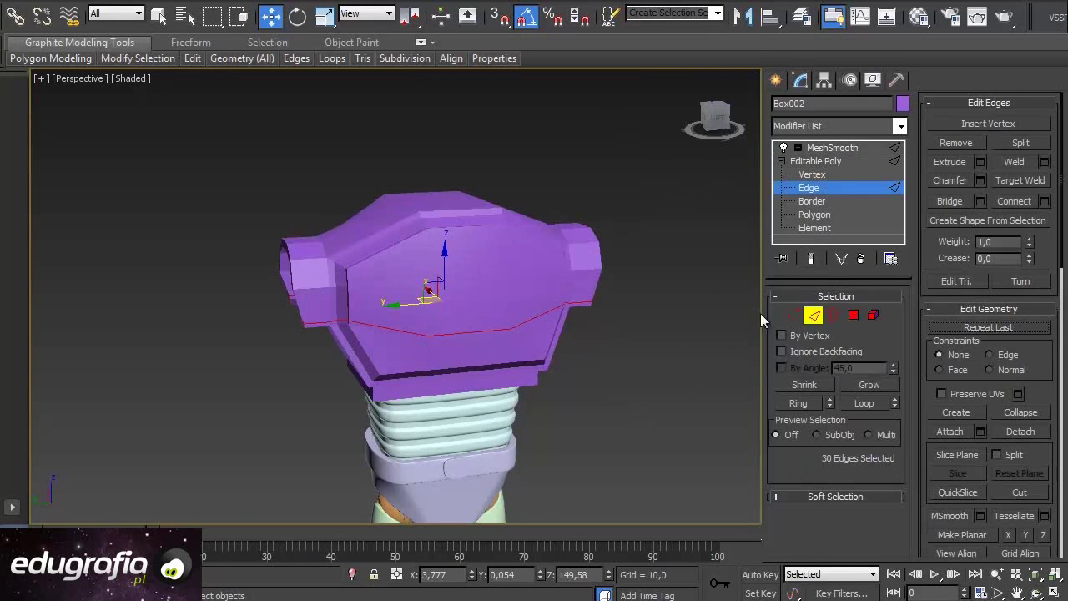
pyautogui.press('F4')
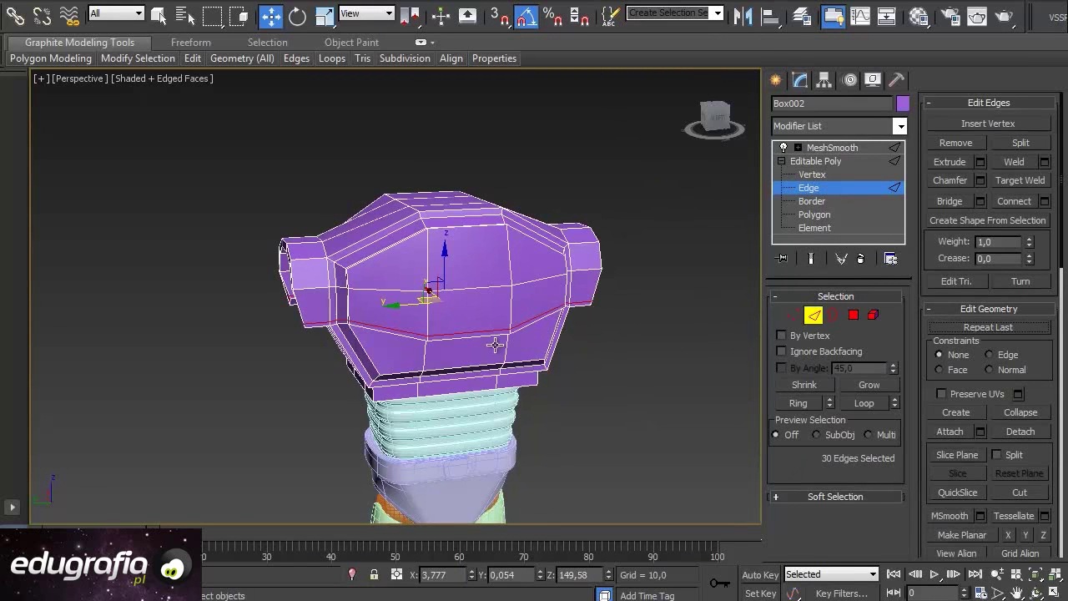
pyautogui.moveTo(508, 349)
pyautogui.keyDown('alt'); pyautogui.mouseDown(button='middle')
pyautogui.moveTo(475, 434)
pyautogui.moveTo(475, 309)
pyautogui.mouseUp(button='middle'); pyautogui.keyUp('alt')
pyautogui.scroll(2, 436, 363)
pyautogui.scroll(5, 465, 417)
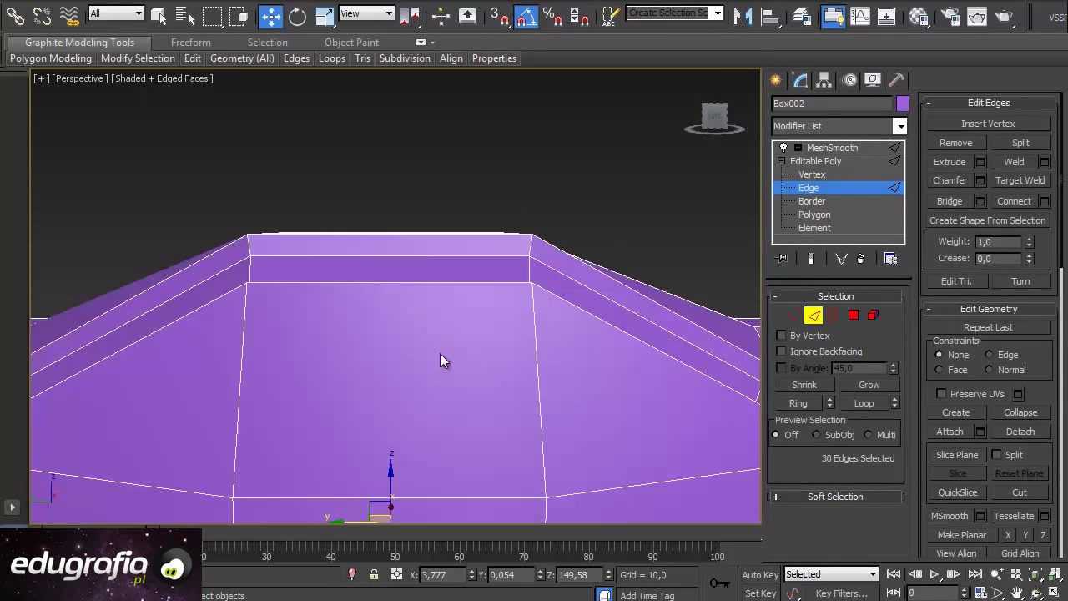
pyautogui.scroll(-3, 465, 417)
pyautogui.scroll(-5, 484, 370)
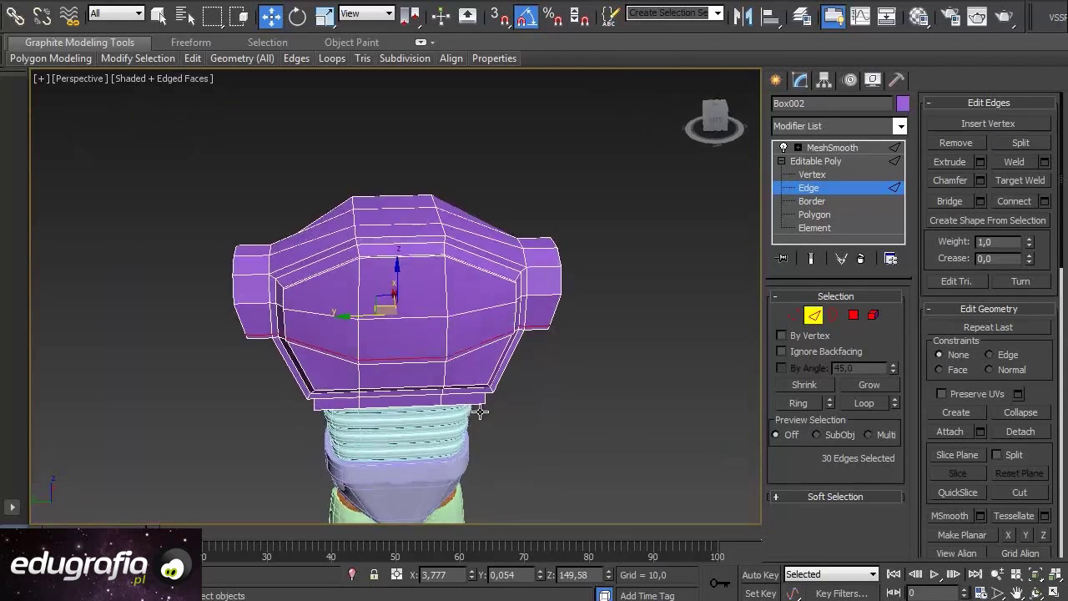
pyautogui.keyDown('alt'); pyautogui.moveTo(368, 393); pyautogui.dragTo(392, 362, button='middle'); pyautogui.keyUp('alt')
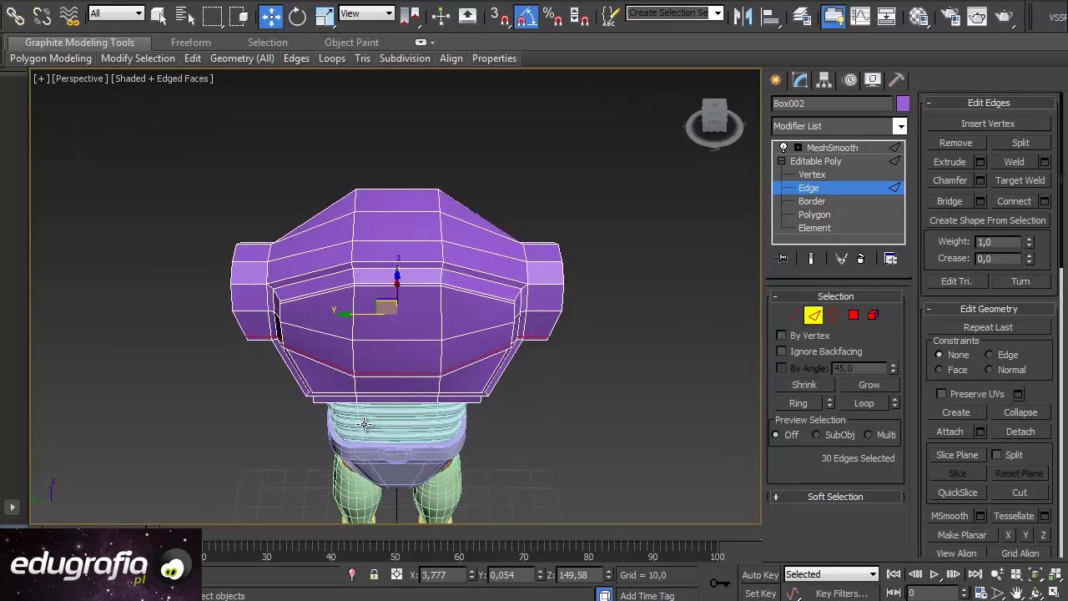
pyautogui.scroll(5, 308, 305)
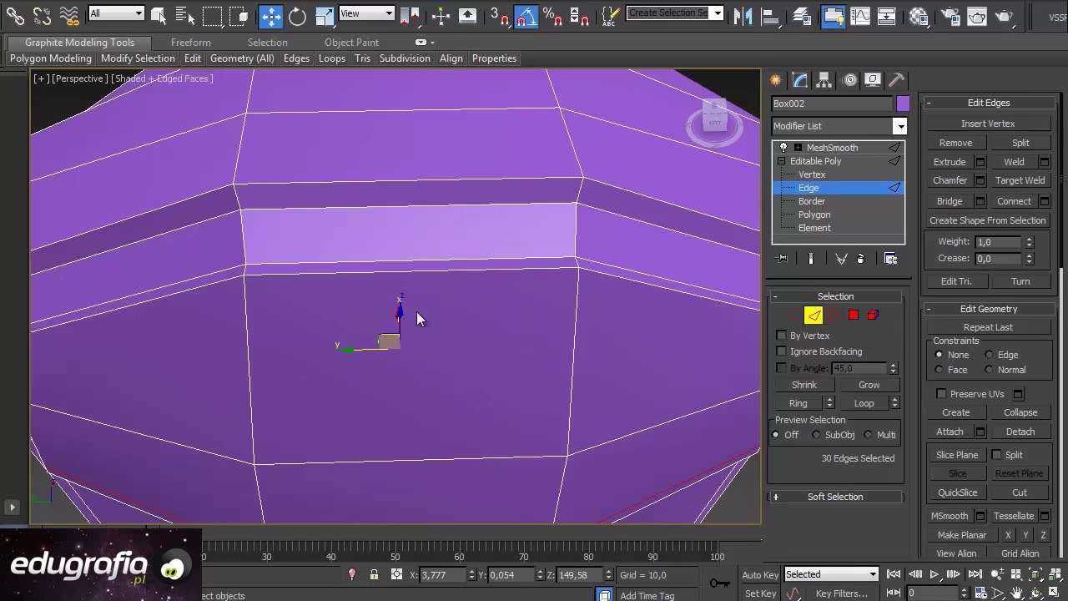
pyautogui.click(430, 274)
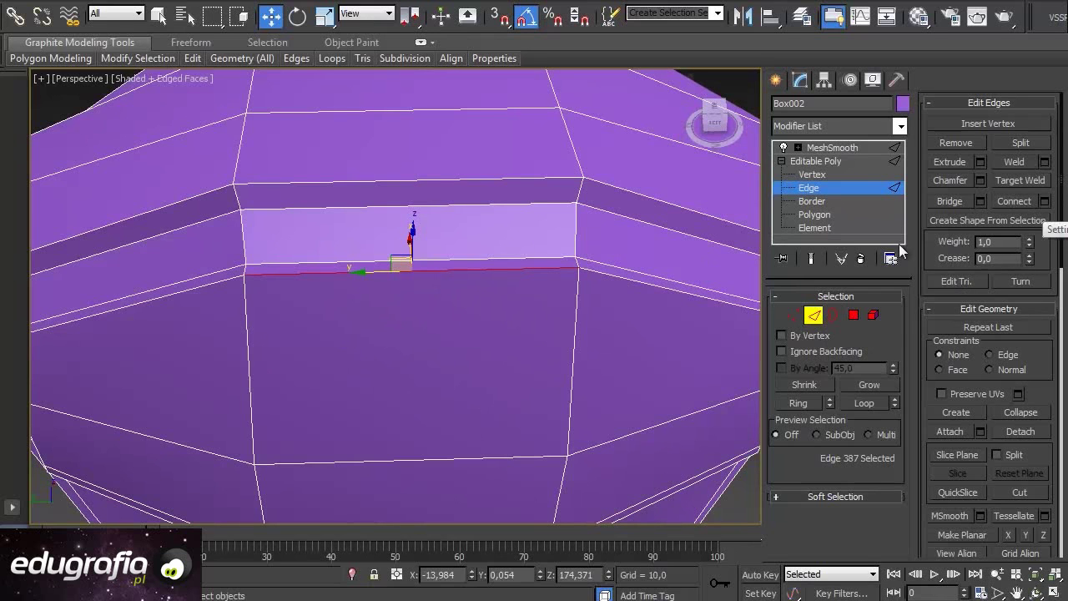
# Connect the edge ring with 2 segments pinched to about -70 down the panel's centre
pyautogui.click(797, 404)
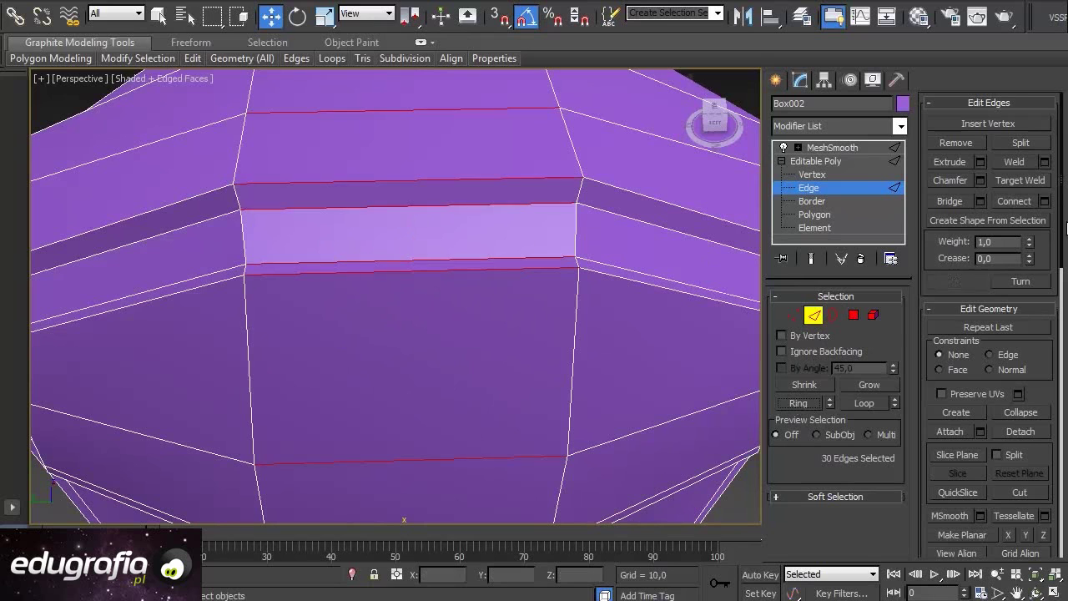
pyautogui.click(1044, 201)
pyautogui.click(411, 305)
pyautogui.moveTo(415, 357)
pyautogui.mouseDown()
pyautogui.moveTo(689, 369)
pyautogui.moveTo(636, 364)
pyautogui.moveTo(676, 373)
pyautogui.mouseUp()
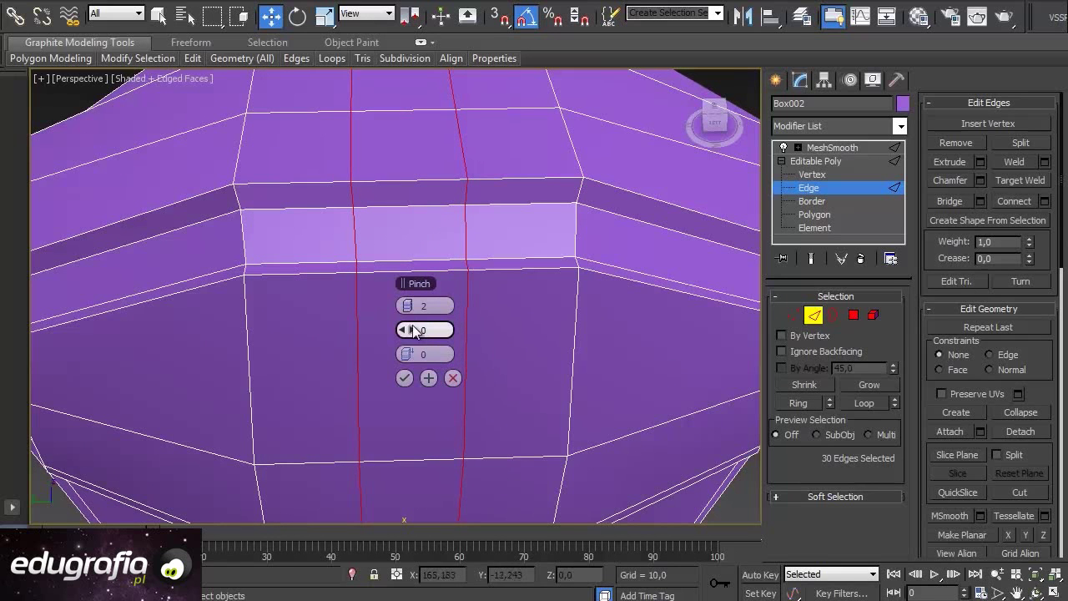
pyautogui.moveTo(411, 332)
pyautogui.mouseDown()
pyautogui.moveTo(141, 375)
pyautogui.moveTo(177, 375)
pyautogui.mouseUp()
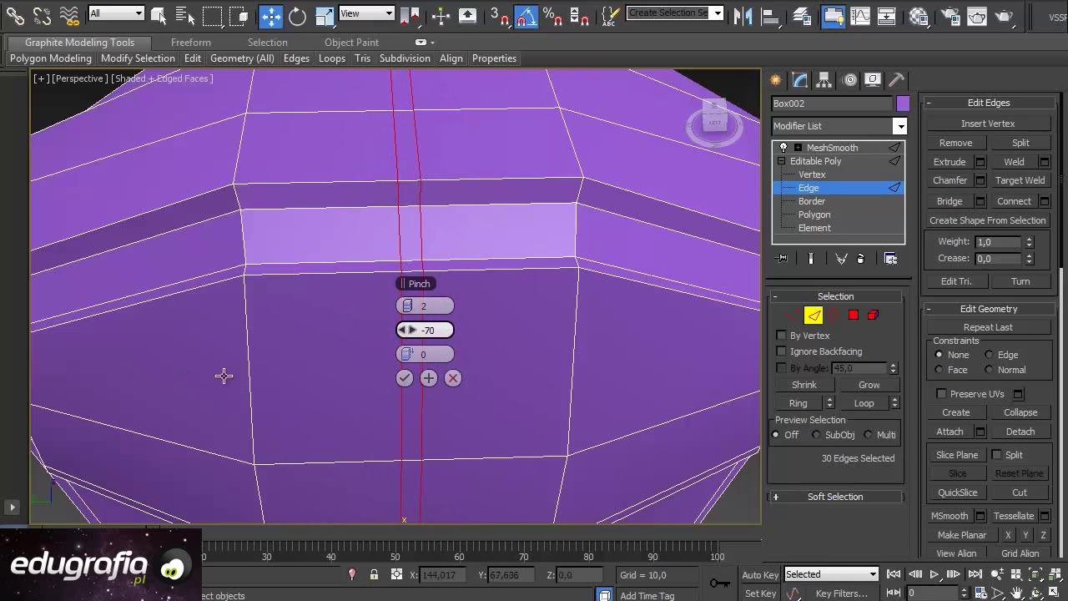
pyautogui.click(404, 380)
pyautogui.moveTo(526, 383)
pyautogui.keyDown('alt'); pyautogui.mouseDown(button='middle')
pyautogui.moveTo(592, 343)
pyautogui.moveTo(567, 348)
pyautogui.moveTo(678, 358)
pyautogui.mouseUp(button='middle'); pyautogui.keyUp('alt')
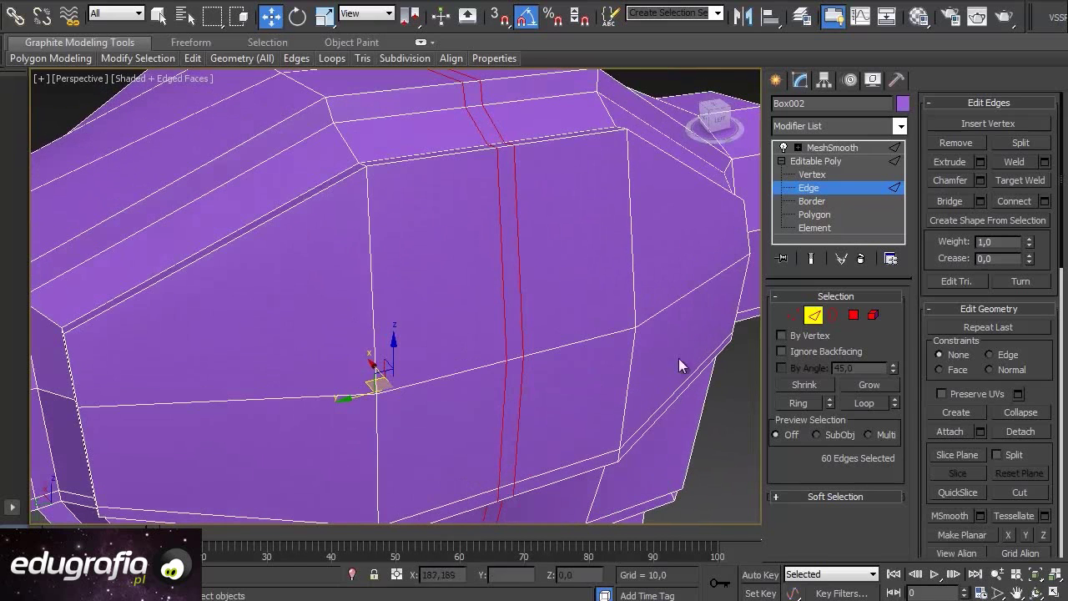
pyautogui.keyDown('ctrl'); pyautogui.click(852, 315); pyautogui.keyUp('ctrl')
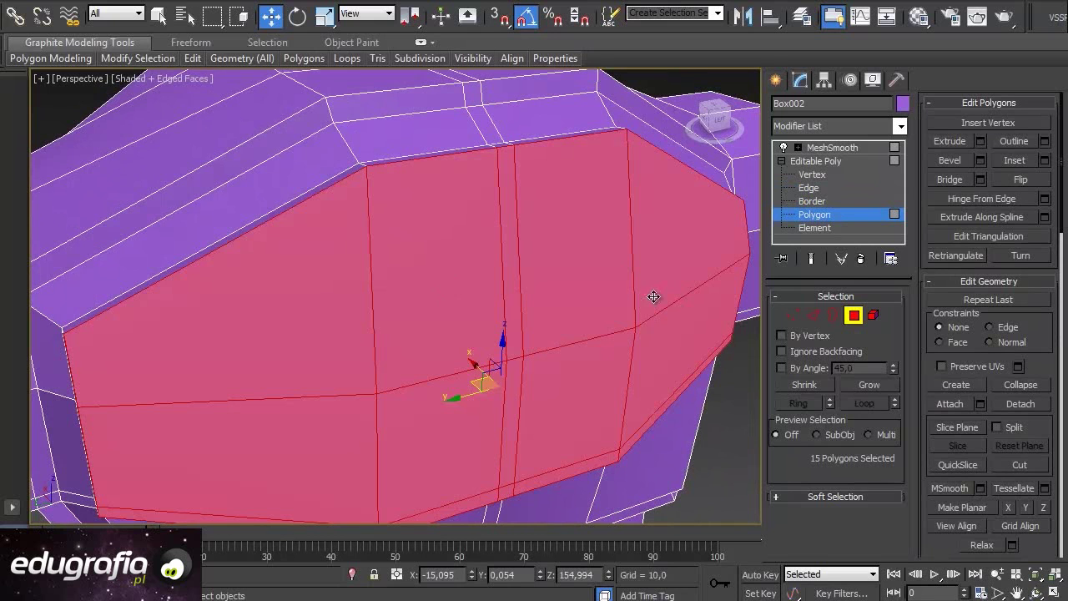
# Deselect the narrow middle strip and extrude the 13 remaining front polygons by 1,28
pyautogui.press('q')
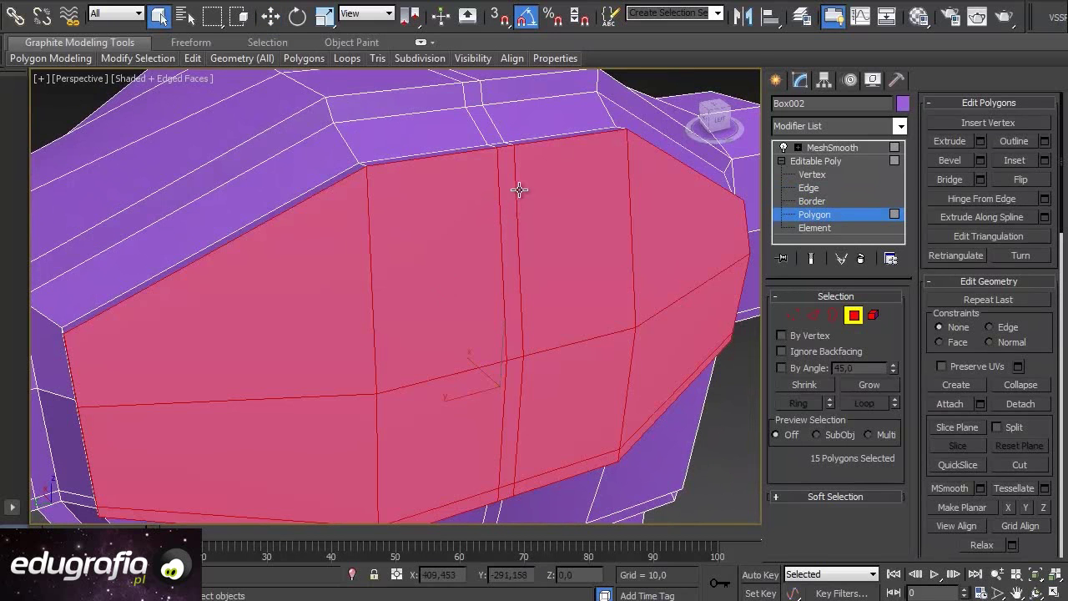
pyautogui.keyDown('alt'); pyautogui.click(510, 223); pyautogui.keyUp('alt')
pyautogui.keyDown('alt'); pyautogui.click(511, 402); pyautogui.keyUp('alt')
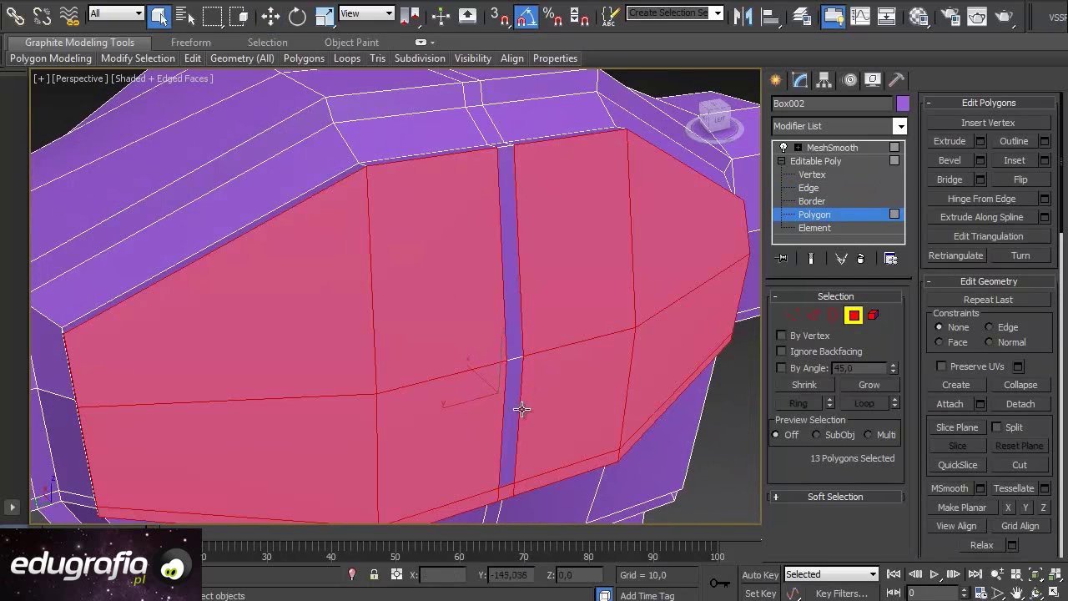
pyautogui.moveTo(570, 452)
pyautogui.keyDown('alt'); pyautogui.mouseDown(button='middle')
pyautogui.moveTo(515, 482)
pyautogui.moveTo(514, 424)
pyautogui.moveTo(576, 460)
pyautogui.moveTo(646, 445)
pyautogui.moveTo(668, 415)
pyautogui.moveTo(559, 492)
pyautogui.moveTo(553, 484)
pyautogui.moveTo(584, 467)
pyautogui.mouseUp(button='middle'); pyautogui.keyUp('alt')
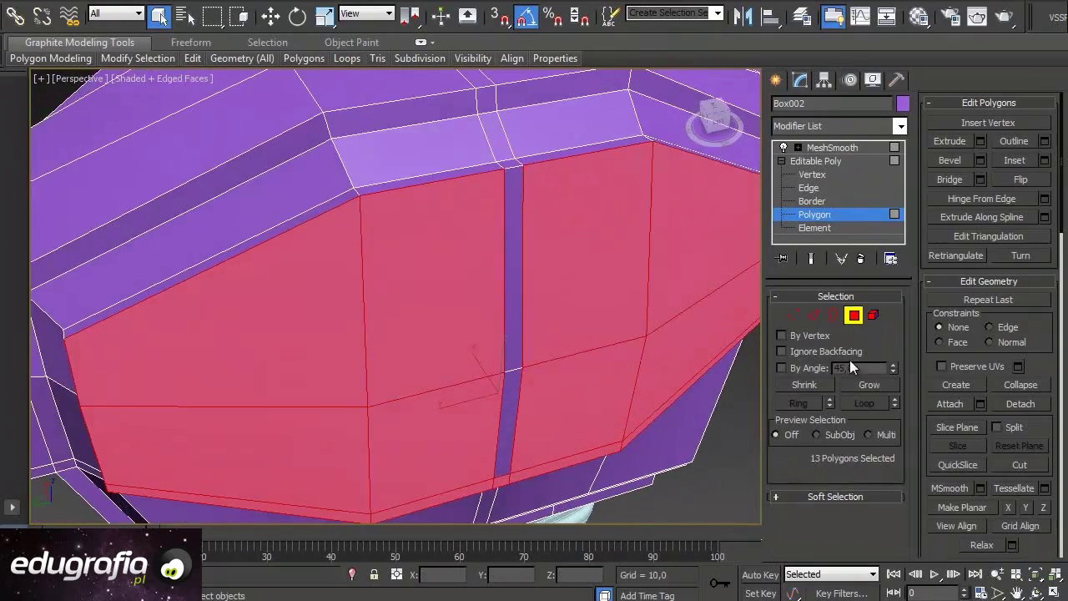
pyautogui.click(982, 140)
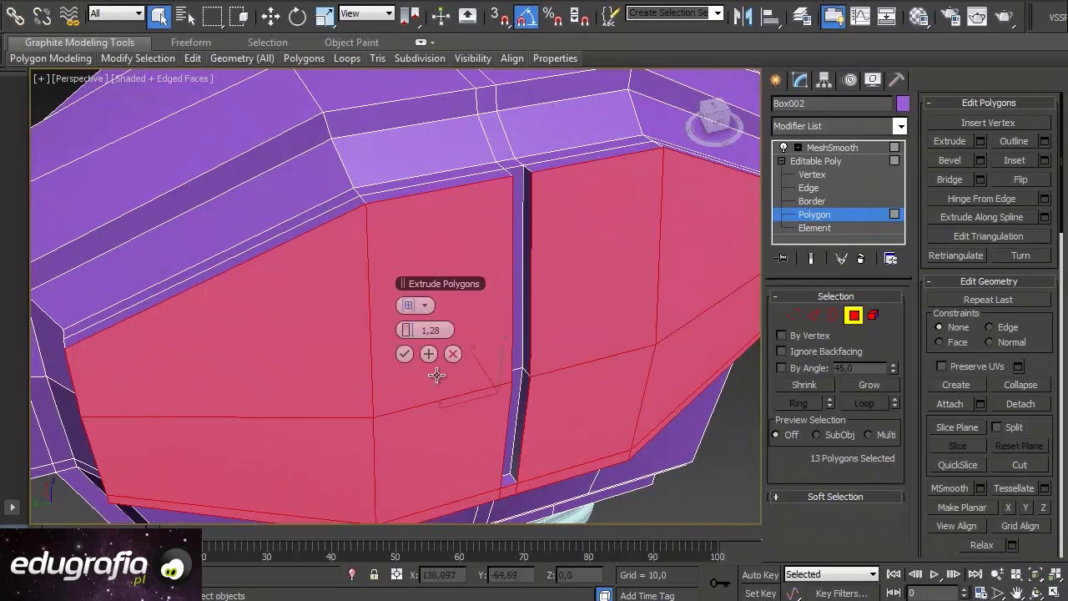
pyautogui.click(405, 354)
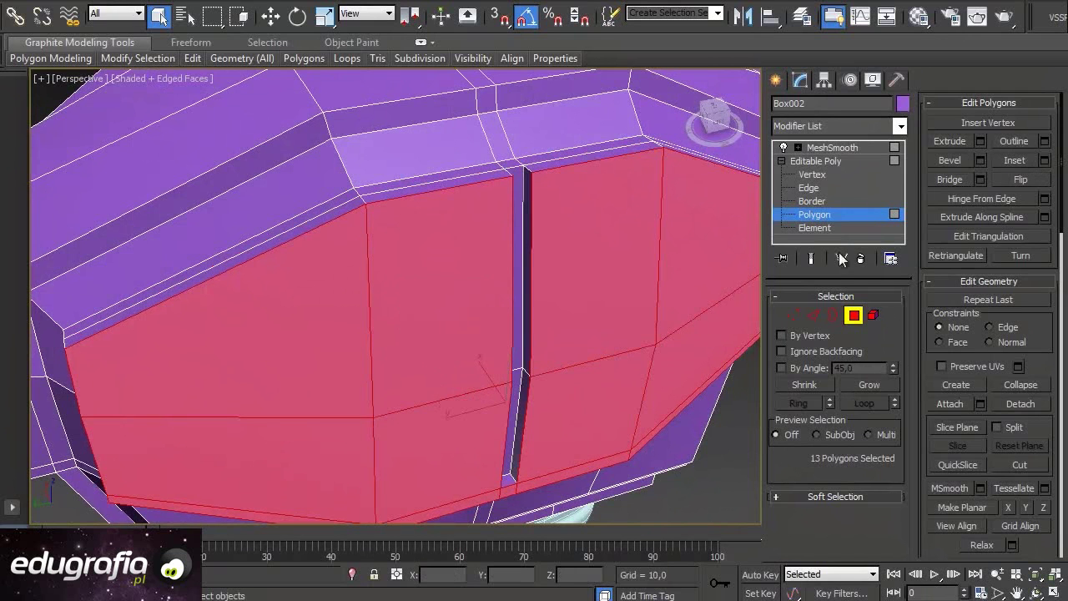
pyautogui.click(822, 217)
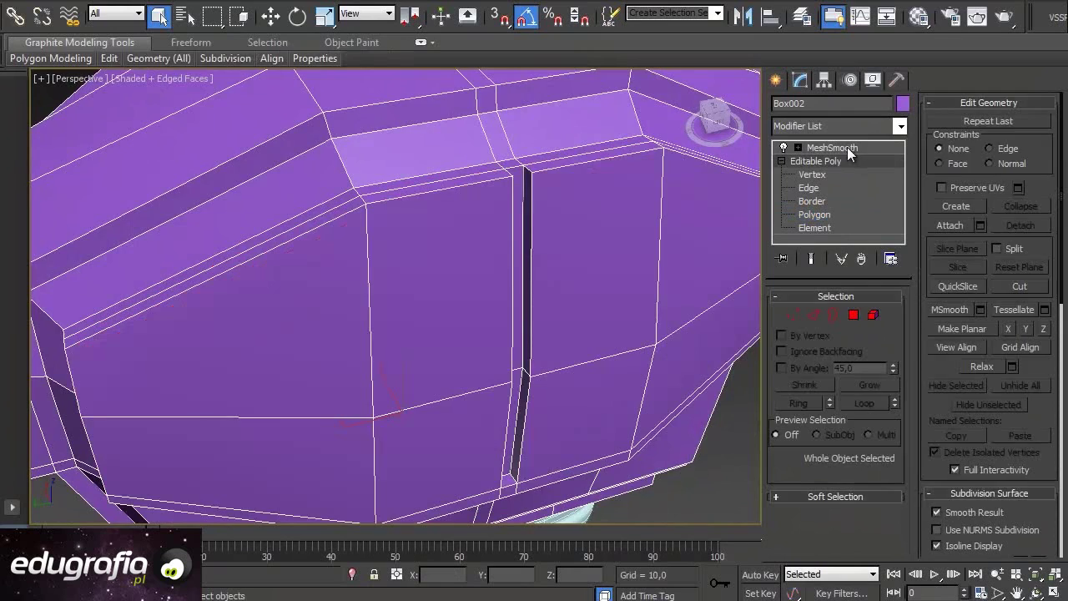
# Show the MeshSmooth result without edged faces and inspect the groove's crease
pyautogui.click(847, 147)
pyautogui.scroll(-2, 496, 311)
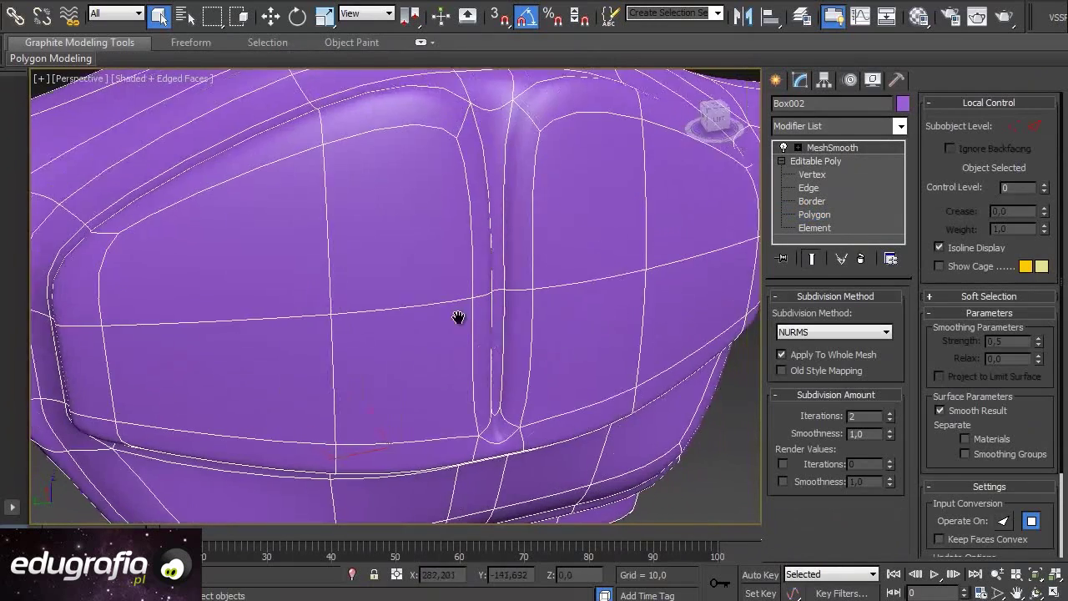
pyautogui.scroll(-4, 460, 314)
pyautogui.moveTo(385, 267)
pyautogui.keyDown('alt'); pyautogui.mouseDown(button='middle')
pyautogui.moveTo(423, 278)
pyautogui.moveTo(395, 308)
pyautogui.moveTo(317, 309)
pyautogui.moveTo(452, 302)
pyautogui.moveTo(474, 231)
pyautogui.moveTo(396, 291)
pyautogui.moveTo(454, 334)
pyautogui.moveTo(470, 291)
pyautogui.mouseUp(button='middle'); pyautogui.keyUp('alt')
pyautogui.press('F4')
pyautogui.scroll(5, 470, 291)
pyautogui.scroll(3, 475, 298)
pyautogui.moveTo(472, 375)
pyautogui.keyDown('alt'); pyautogui.mouseDown(button='middle')
pyautogui.moveTo(369, 400)
pyautogui.moveTo(309, 389)
pyautogui.moveTo(557, 365)
pyautogui.mouseUp(button='middle'); pyautogui.keyUp('alt')
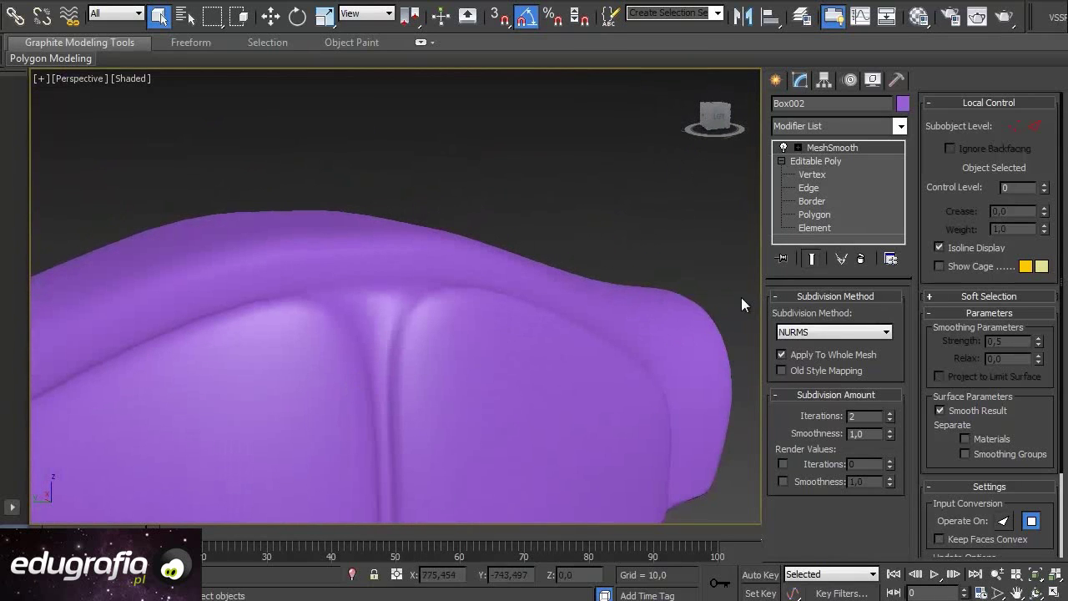
# Return to the Editable Poly with edged faces shown and inspect the mesh
pyautogui.click(815, 160)
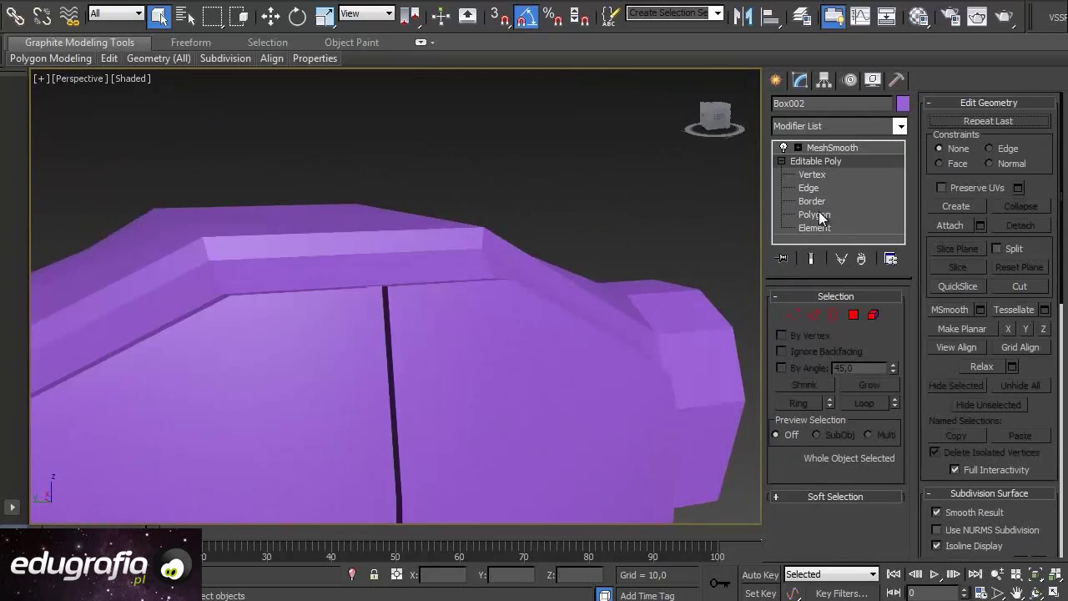
pyautogui.press('F4')
pyautogui.moveTo(465, 459)
pyautogui.keyDown('alt'); pyautogui.mouseDown(button='middle')
pyautogui.moveTo(500, 468)
pyautogui.moveTo(508, 484)
pyautogui.moveTo(289, 451)
pyautogui.moveTo(312, 422)
pyautogui.moveTo(286, 450)
pyautogui.moveTo(346, 458)
pyautogui.moveTo(351, 434)
pyautogui.moveTo(263, 431)
pyautogui.moveTo(359, 444)
pyautogui.moveTo(333, 444)
pyautogui.moveTo(518, 448)
pyautogui.moveTo(542, 436)
pyautogui.moveTo(309, 442)
pyautogui.moveTo(346, 431)
pyautogui.moveTo(325, 448)
pyautogui.moveTo(388, 428)
pyautogui.moveTo(303, 442)
pyautogui.moveTo(284, 358)
pyautogui.moveTo(303, 384)
pyautogui.moveTo(300, 276)
pyautogui.mouseUp(button='middle'); pyautogui.keyUp('alt')
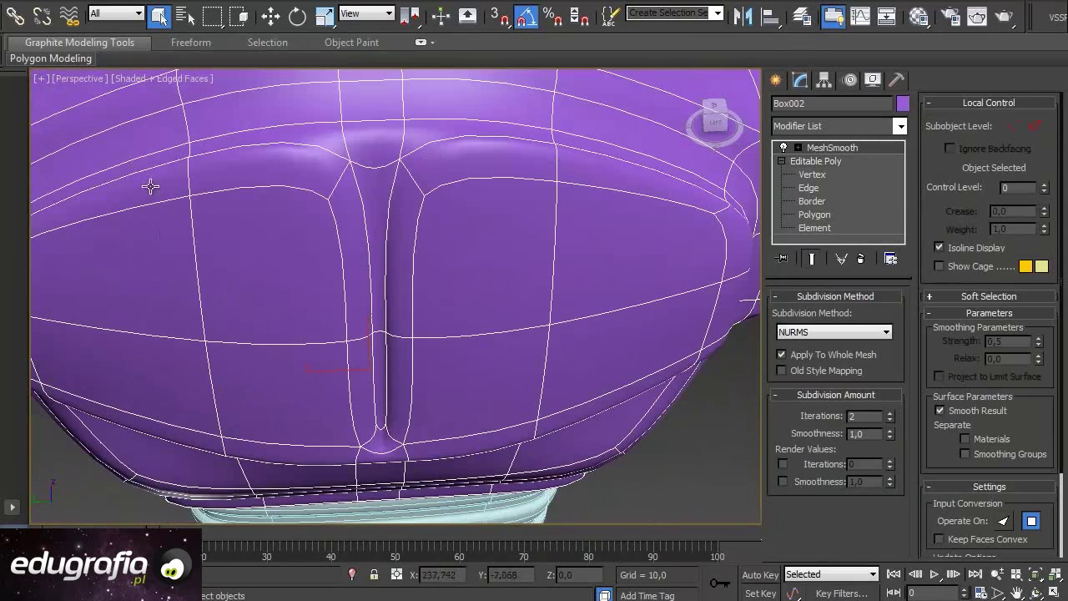
pyautogui.click(826, 161)
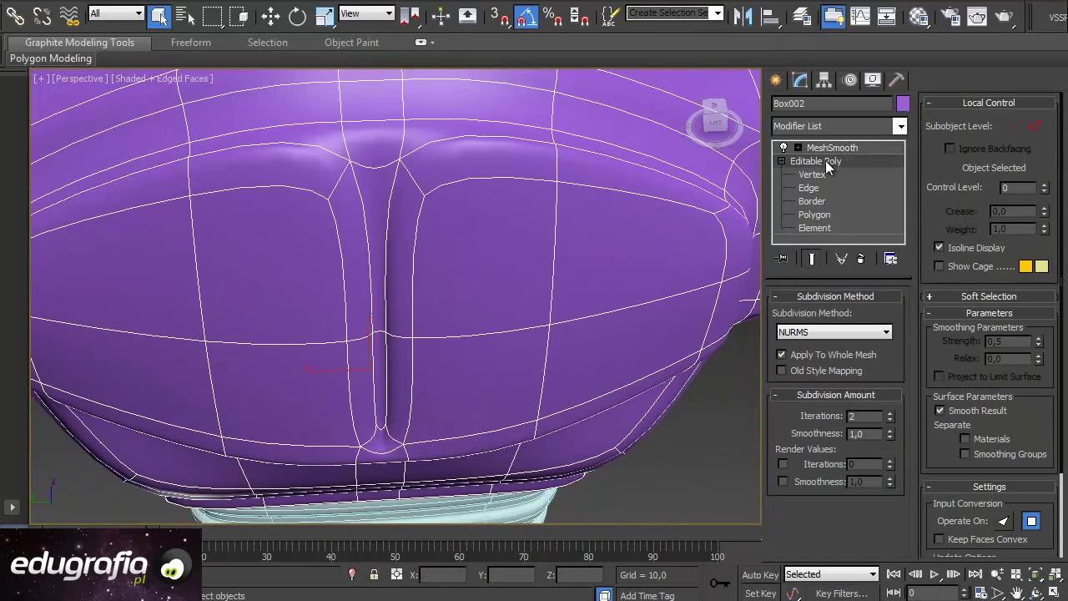
# Select matching top-border edges on both plates and extend them to the full ring
pyautogui.click(809, 260)
pyautogui.click(811, 259)
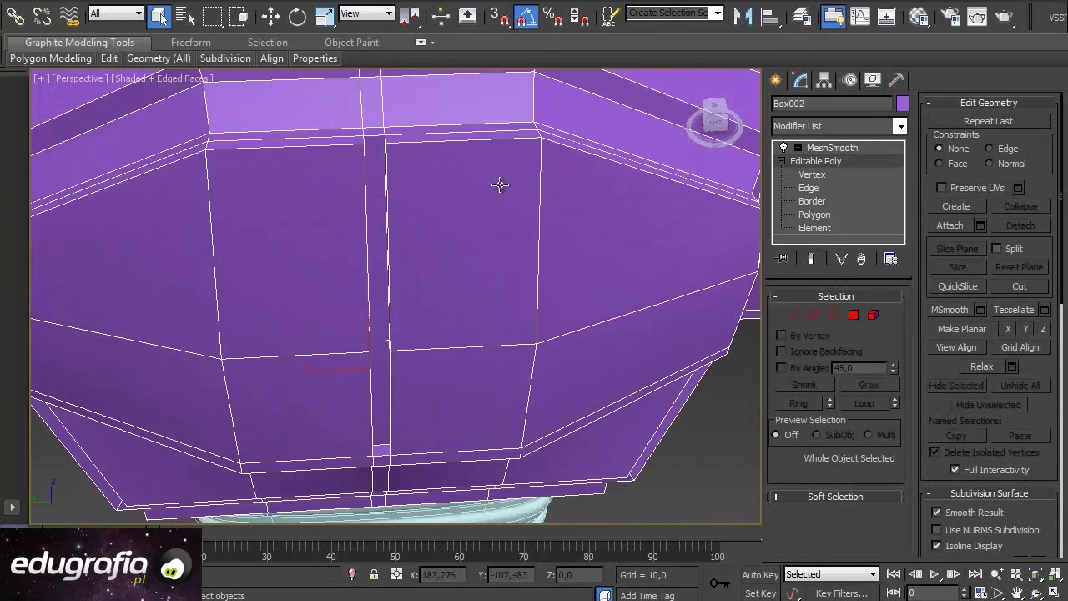
pyautogui.click(817, 188)
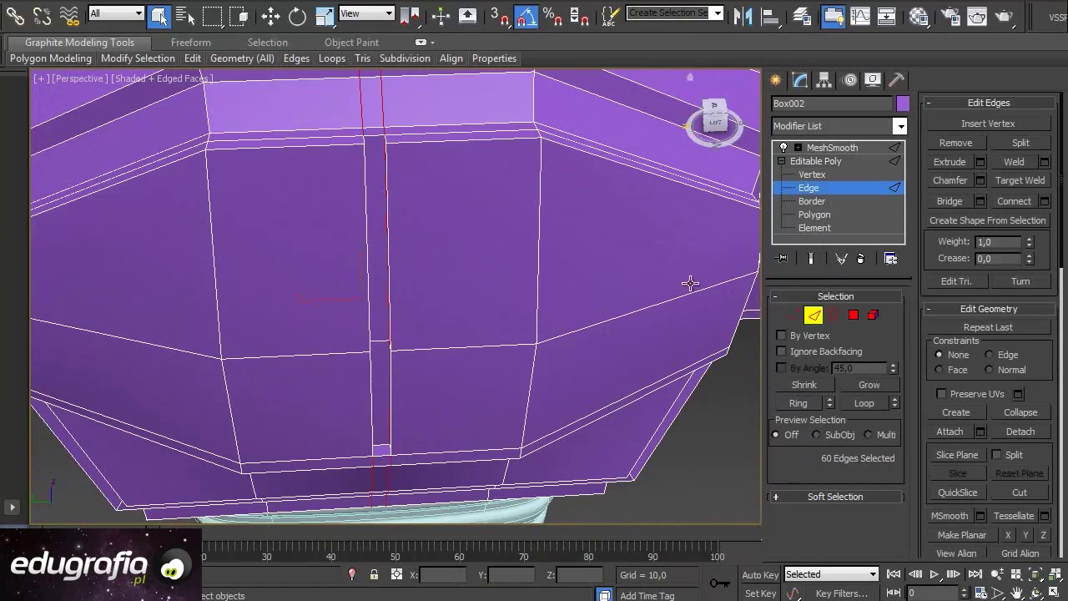
pyautogui.click(424, 147)
pyautogui.keyDown('ctrl'); pyautogui.click(324, 146); pyautogui.keyUp('ctrl')
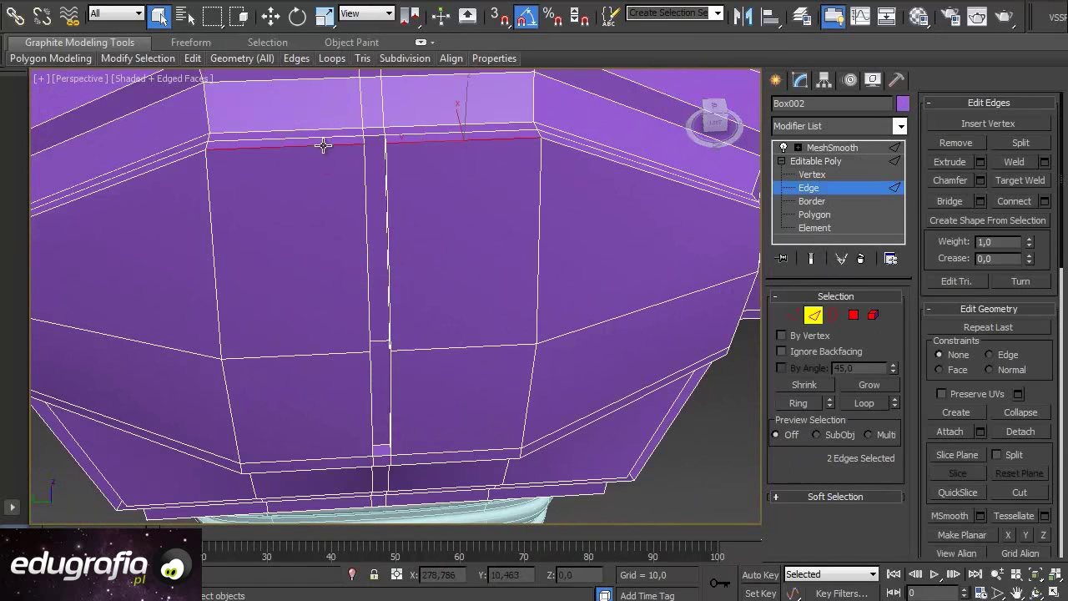
pyautogui.click(803, 402)
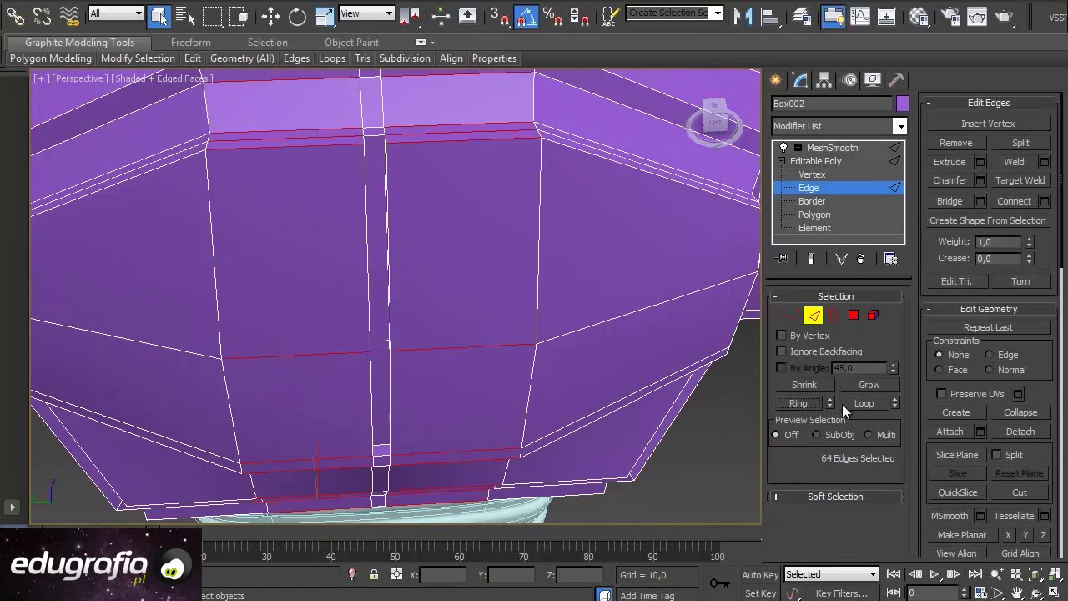
# Connect the ring with 1 segment, pinch 0 and slide about 83 beside the groove
pyautogui.click(1044, 202)
pyautogui.click(402, 306)
pyautogui.moveTo(447, 330); pyautogui.dragTo(374, 328)
pyautogui.write('0')
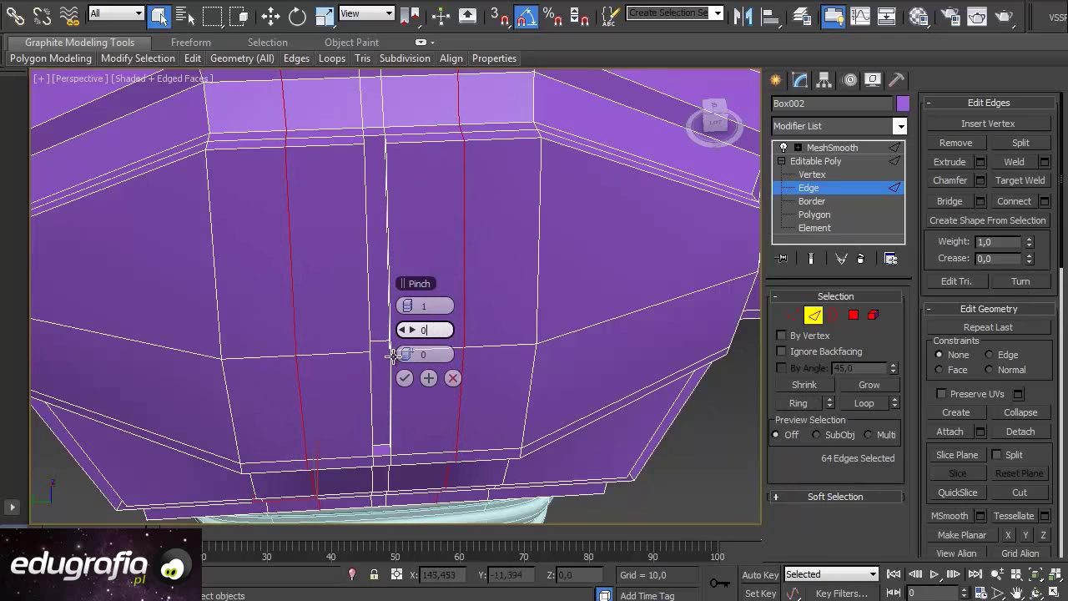
pyautogui.moveTo(414, 354); pyautogui.dragTo(706, 378)
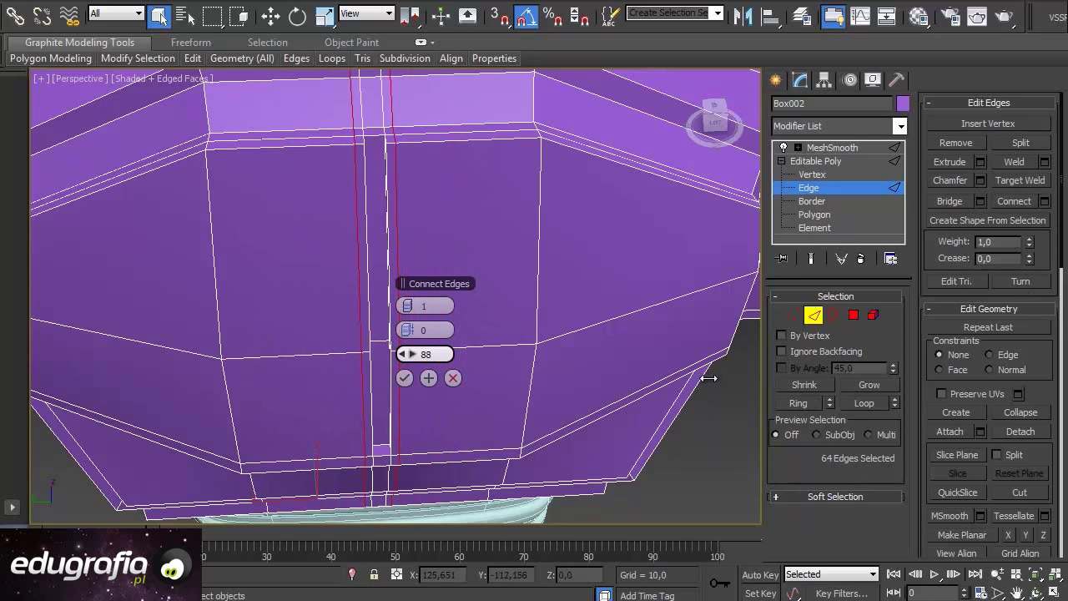
pyautogui.moveTo(706, 378); pyautogui.dragTo(678, 382)
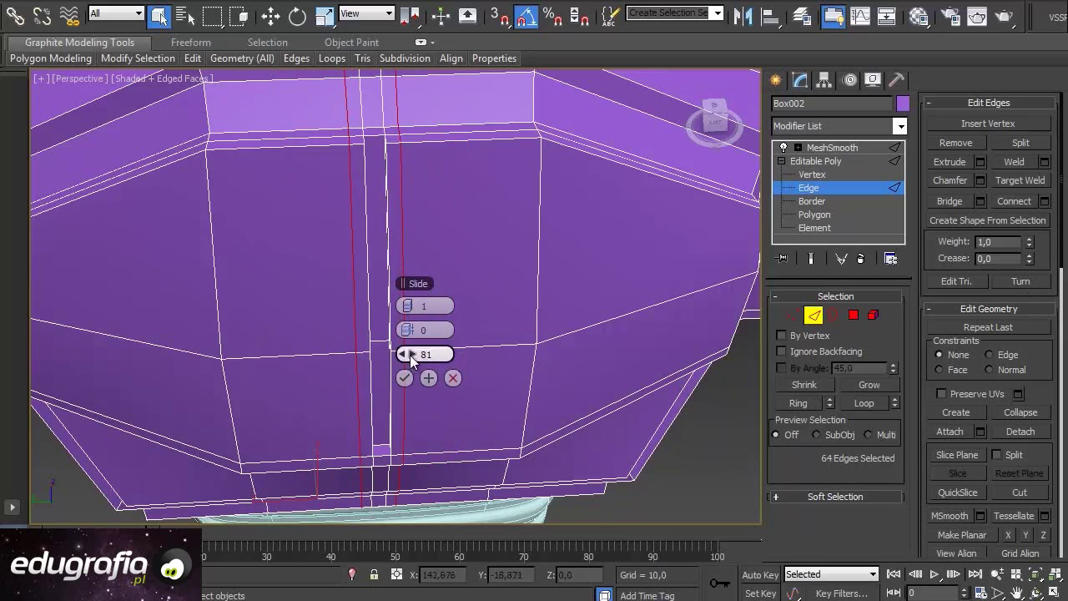
pyautogui.click(406, 382)
pyautogui.keyDown('alt'); pyautogui.moveTo(411, 403); pyautogui.dragTo(431, 398, button='middle'); pyautogui.keyUp('alt')
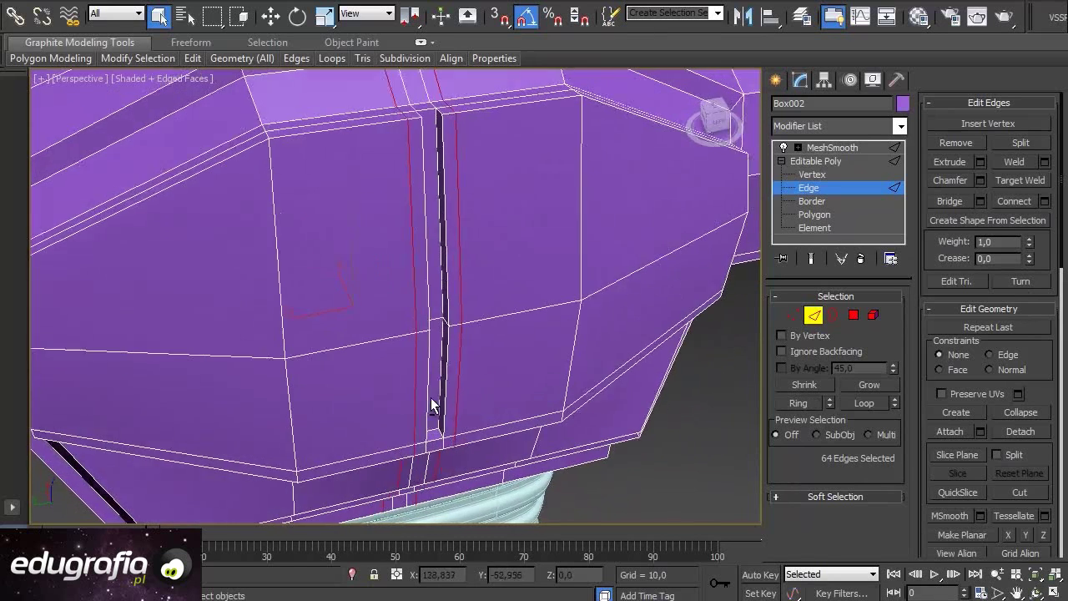
pyautogui.click(812, 258)
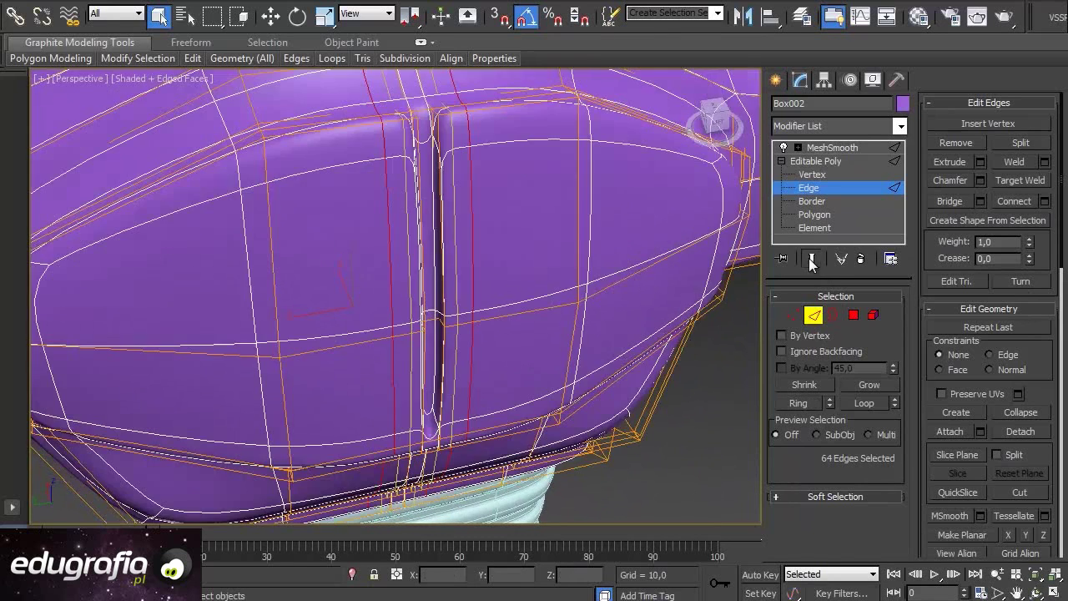
# Return to MeshSmooth in plain shaded view and inspect the groove's crease
pyautogui.click(815, 318)
pyautogui.click(814, 150)
pyautogui.scroll(-2, 515, 294)
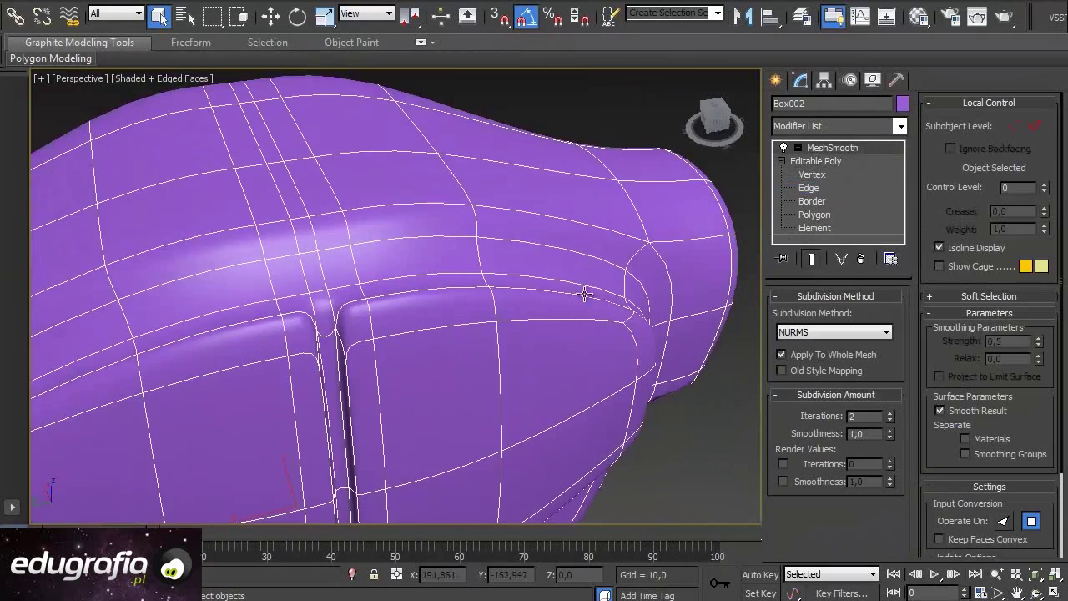
pyautogui.scroll(-4, 515, 295)
pyautogui.press('F4')
pyautogui.moveTo(331, 374)
pyautogui.keyDown('alt'); pyautogui.mouseDown(button='middle')
pyautogui.moveTo(293, 309)
pyautogui.moveTo(220, 309)
pyautogui.moveTo(342, 303)
pyautogui.mouseUp(button='middle'); pyautogui.keyUp('alt')
pyautogui.scroll(5, 316, 298)
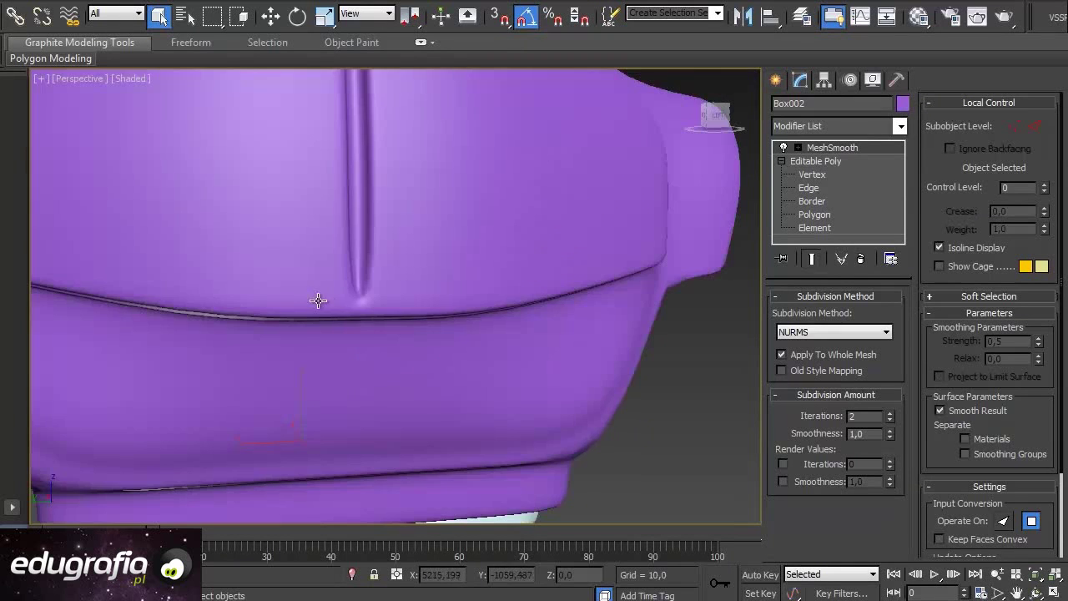
pyautogui.scroll(-2, 167, 317)
pyautogui.scroll(-3, 269, 317)
pyautogui.scroll(5, 266, 322)
pyautogui.moveTo(303, 289)
pyautogui.keyDown('alt'); pyautogui.mouseDown(button='middle')
pyautogui.moveTo(415, 422)
pyautogui.moveTo(369, 370)
pyautogui.mouseUp(button='middle'); pyautogui.keyUp('alt')
pyautogui.scroll(3, 375, 387)
pyautogui.scroll(-3, 375, 387)
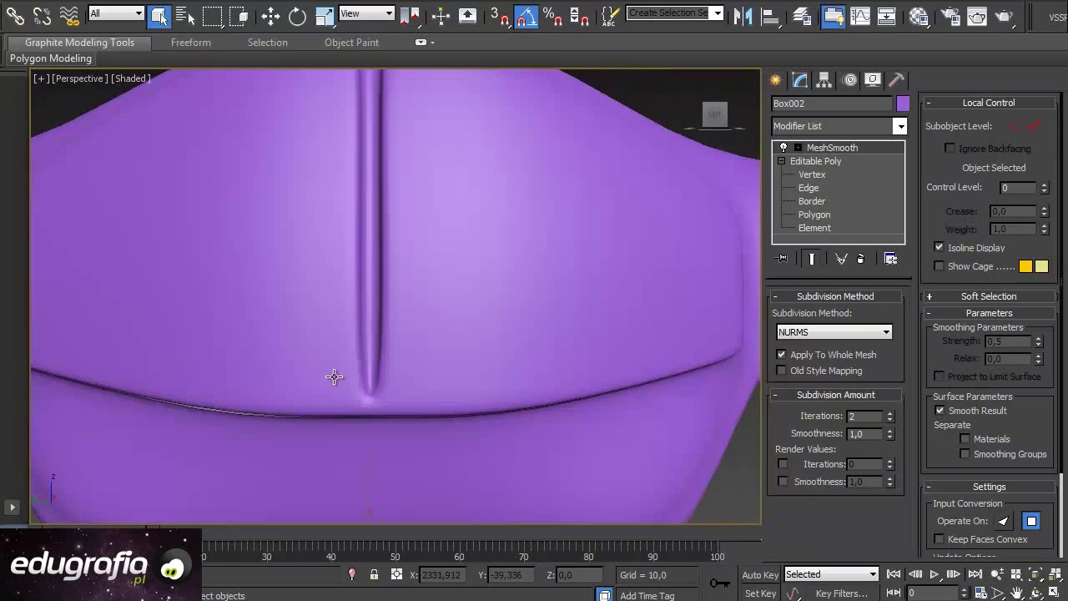
# Set MeshSmooth Iterations to 3 and review the finished head from several angles
pyautogui.click(889, 412)
pyautogui.moveTo(445, 385)
pyautogui.keyDown('alt'); pyautogui.mouseDown(button='middle')
pyautogui.moveTo(493, 409)
pyautogui.moveTo(517, 408)
pyautogui.moveTo(278, 369)
pyautogui.moveTo(195, 384)
pyautogui.moveTo(381, 395)
pyautogui.moveTo(230, 419)
pyautogui.moveTo(387, 404)
pyautogui.moveTo(538, 413)
pyautogui.moveTo(355, 408)
pyautogui.moveTo(389, 353)
pyautogui.moveTo(556, 370)
pyautogui.moveTo(352, 380)
pyautogui.moveTo(387, 370)
pyautogui.moveTo(341, 397)
pyautogui.moveTo(348, 408)
pyautogui.moveTo(453, 306)
pyautogui.mouseUp(button='middle'); pyautogui.keyUp('alt')
pyautogui.scroll(-5, 477, 424)
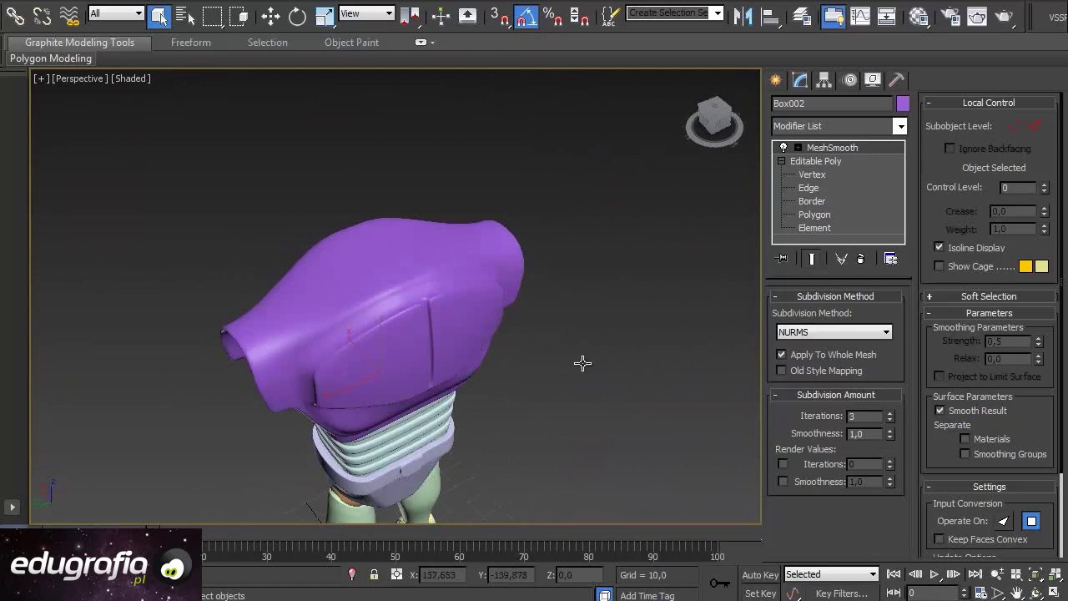
pyautogui.moveTo(470, 360)
pyautogui.keyDown('alt'); pyautogui.mouseDown(button='middle')
pyautogui.moveTo(469, 289)
pyautogui.moveTo(665, 272)
pyautogui.moveTo(446, 305)
pyautogui.moveTo(409, 353)
pyautogui.moveTo(370, 267)
pyautogui.mouseUp(button='middle'); pyautogui.keyUp('alt')
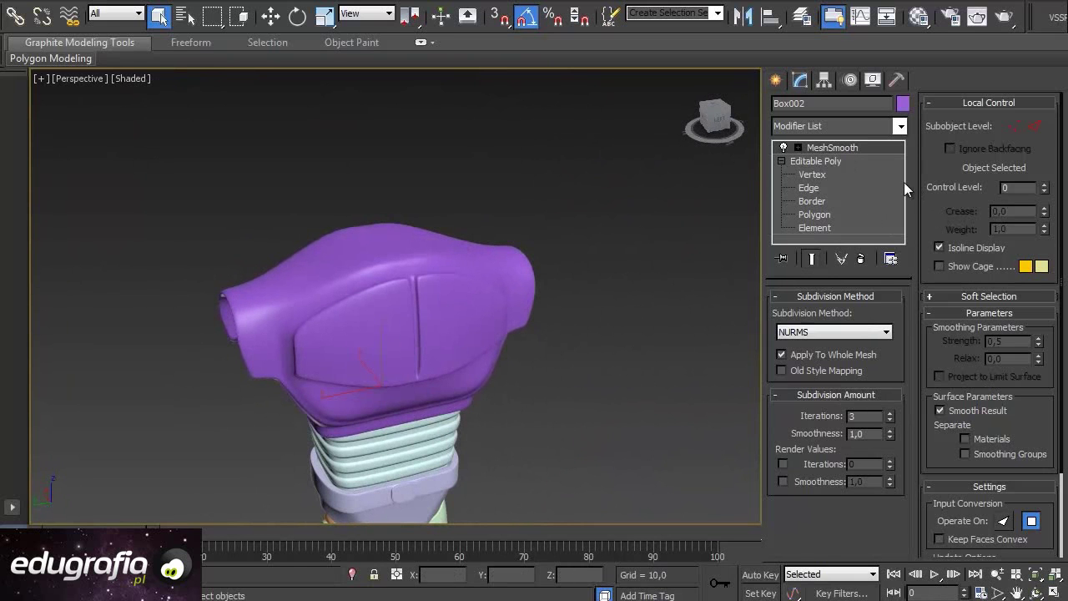
pyautogui.moveTo(420, 305)
pyautogui.keyDown('alt'); pyautogui.mouseDown(button='middle')
pyautogui.moveTo(513, 274)
pyautogui.moveTo(449, 297)
pyautogui.moveTo(362, 303)
pyautogui.moveTo(408, 302)
pyautogui.mouseUp(button='middle'); pyautogui.keyUp('alt')
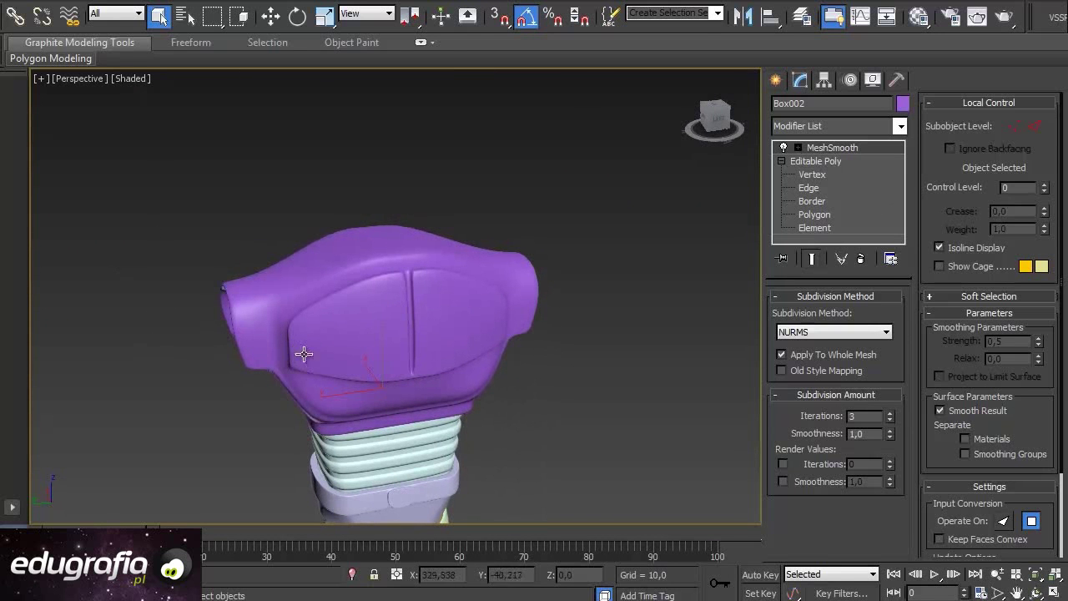
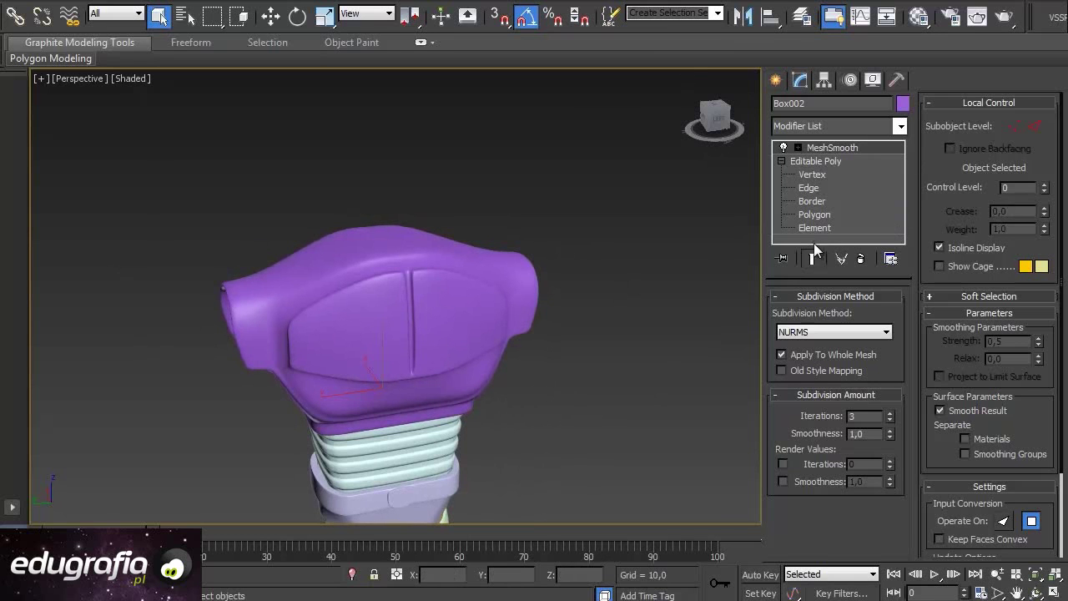
# Show Box002's unsmoothed Editable Poly cage with edged faces, viewed from above the torso top
pyautogui.click(822, 161)
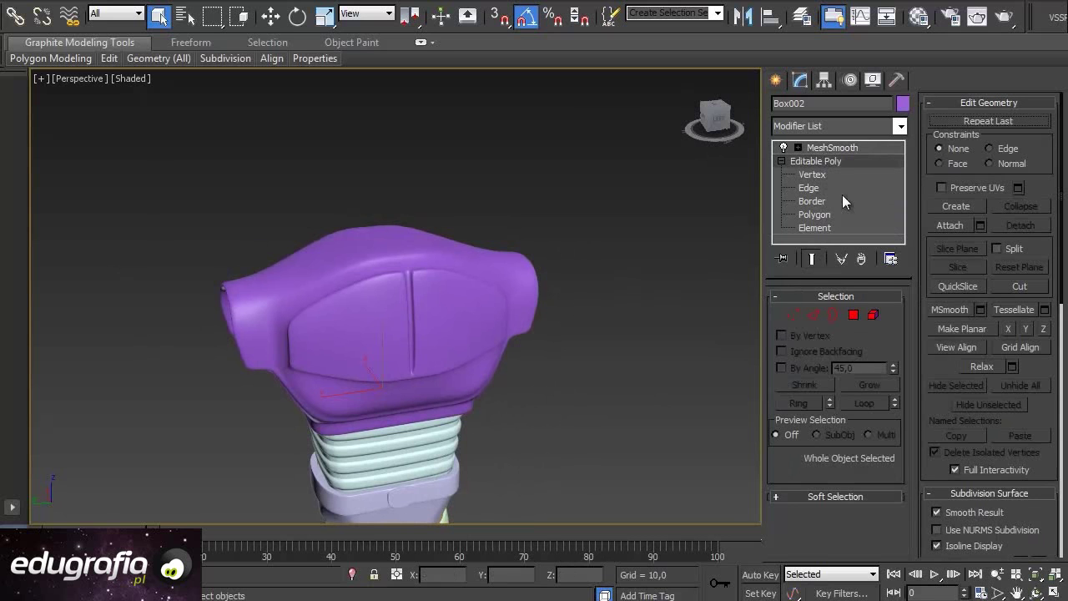
pyautogui.click(811, 264)
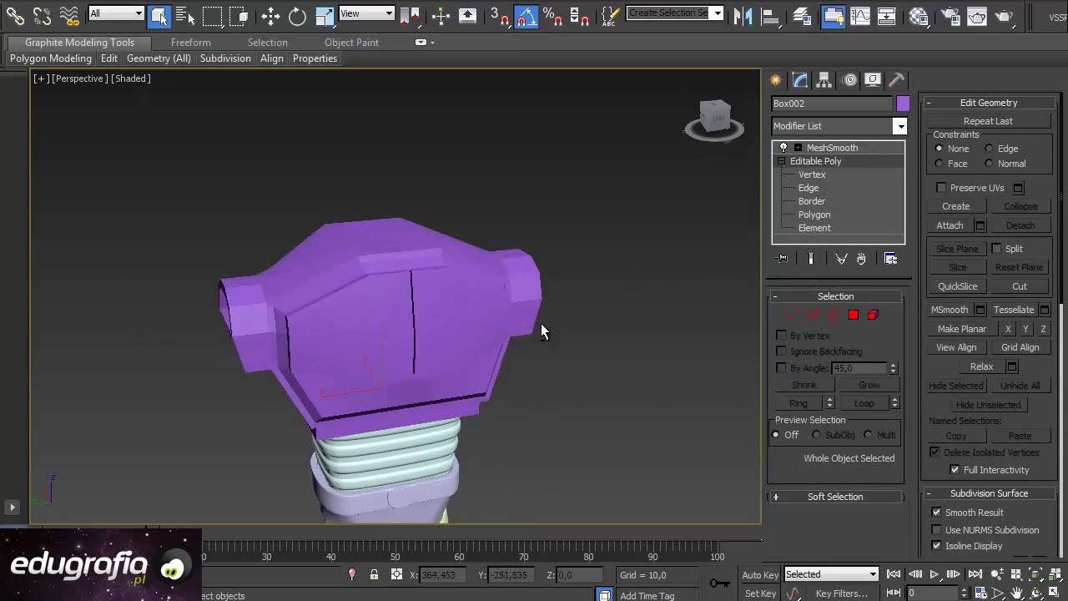
pyautogui.press('F4')
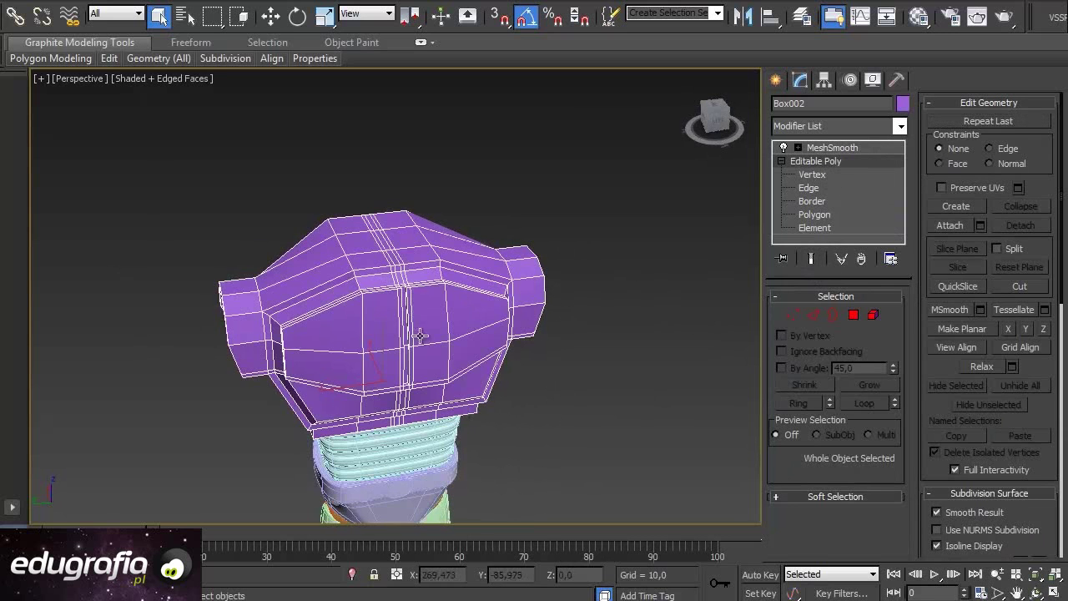
pyautogui.keyDown('alt'); pyautogui.moveTo(571, 309); pyautogui.dragTo(609, 266, button='middle'); pyautogui.keyUp('alt')
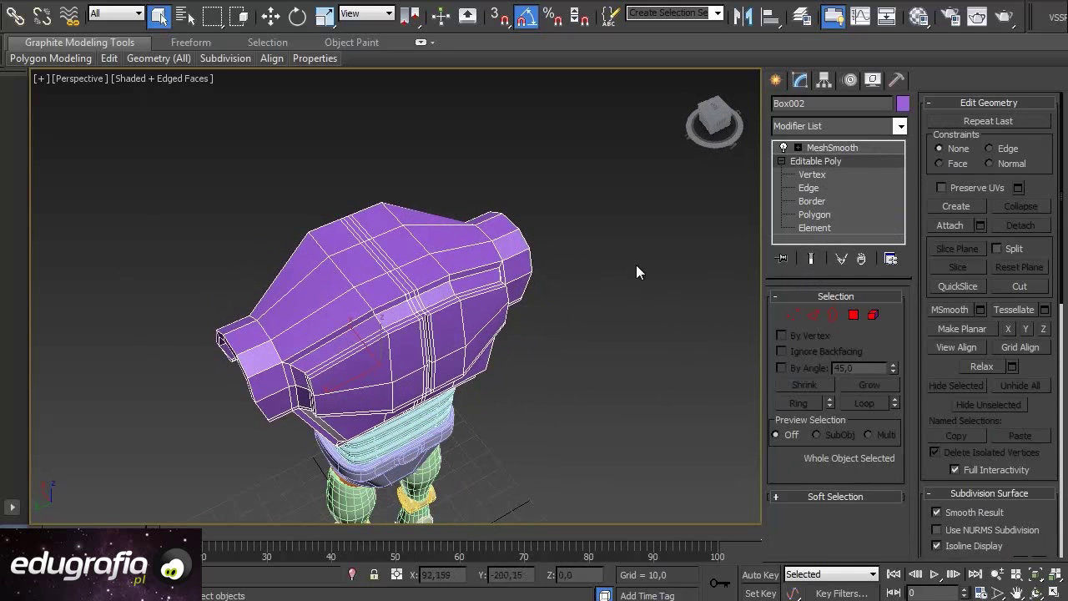
pyautogui.moveTo(478, 296)
pyautogui.keyDown('alt'); pyautogui.mouseDown(button='middle')
pyautogui.moveTo(451, 292)
pyautogui.moveTo(523, 288)
pyautogui.moveTo(501, 304)
pyautogui.mouseUp(button='middle'); pyautogui.keyUp('alt')
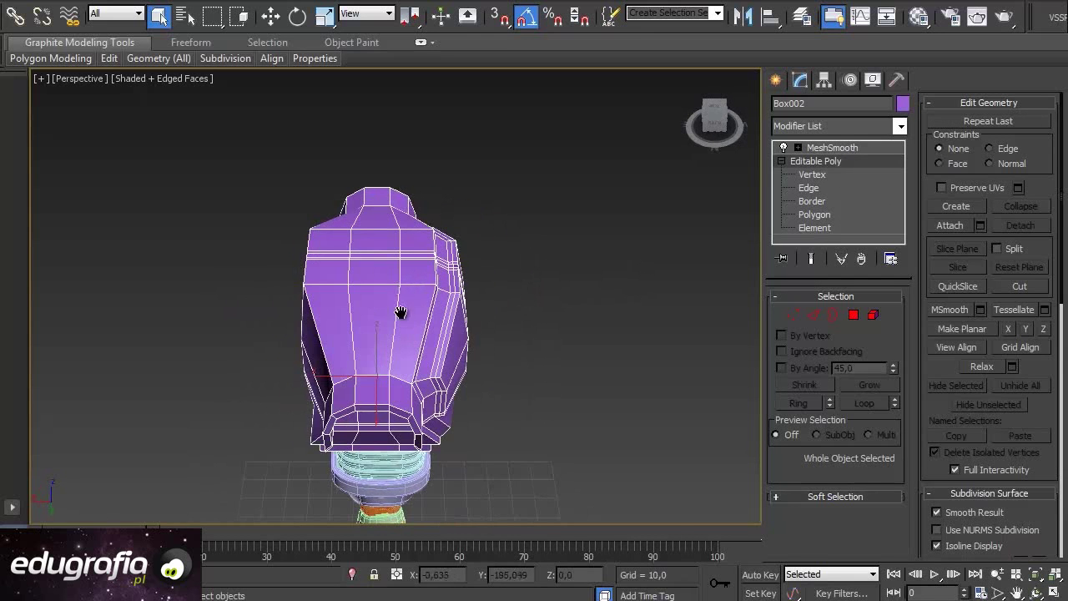
pyautogui.scroll(5, 402, 309)
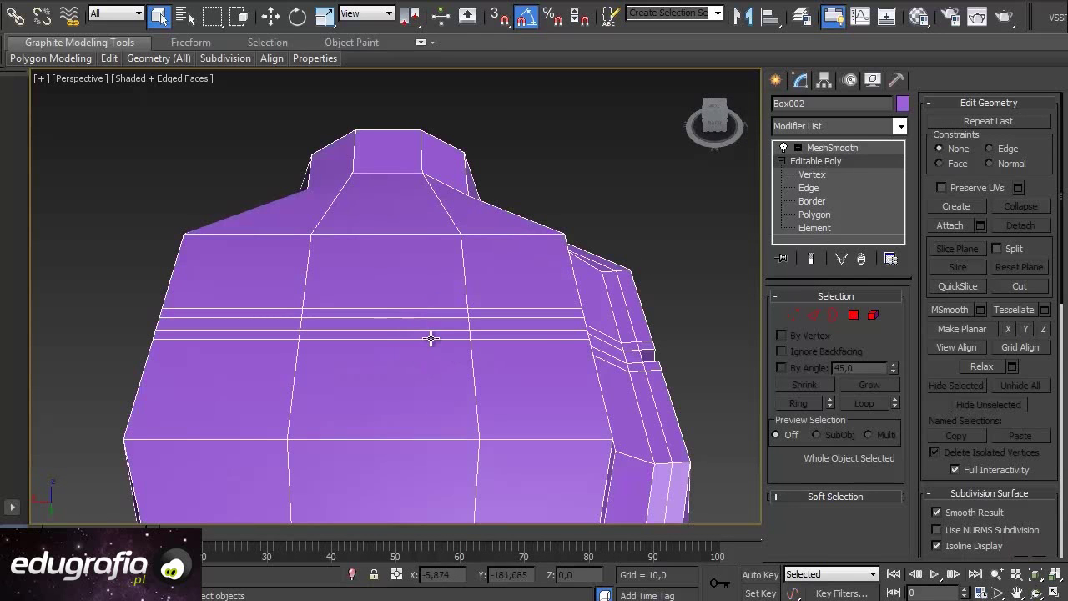
# Select the four short edges in the middle column of the torso top
pyautogui.click(811, 318)
pyautogui.click(419, 318)
pyautogui.keyDown('ctrl'); pyautogui.click(417, 330); pyautogui.keyUp('ctrl')
pyautogui.keyDown('ctrl'); pyautogui.click(417, 339); pyautogui.keyUp('ctrl')
pyautogui.keyDown('ctrl'); pyautogui.click(417, 308); pyautogui.keyUp('ctrl')
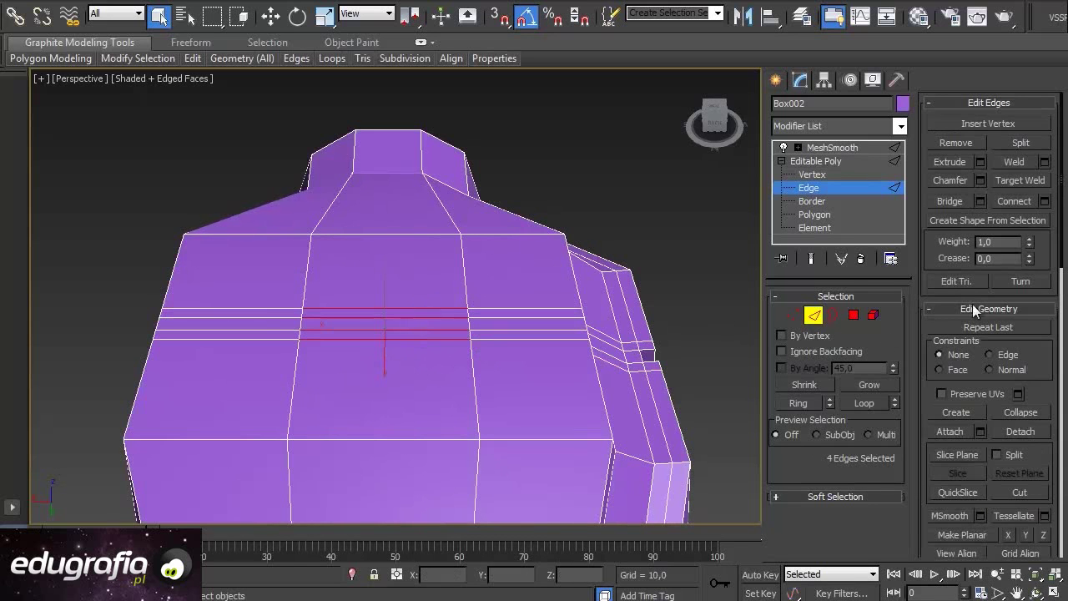
# Remove the four edges and view the MeshSmooth result without edge lines
pyautogui.click(812, 259)
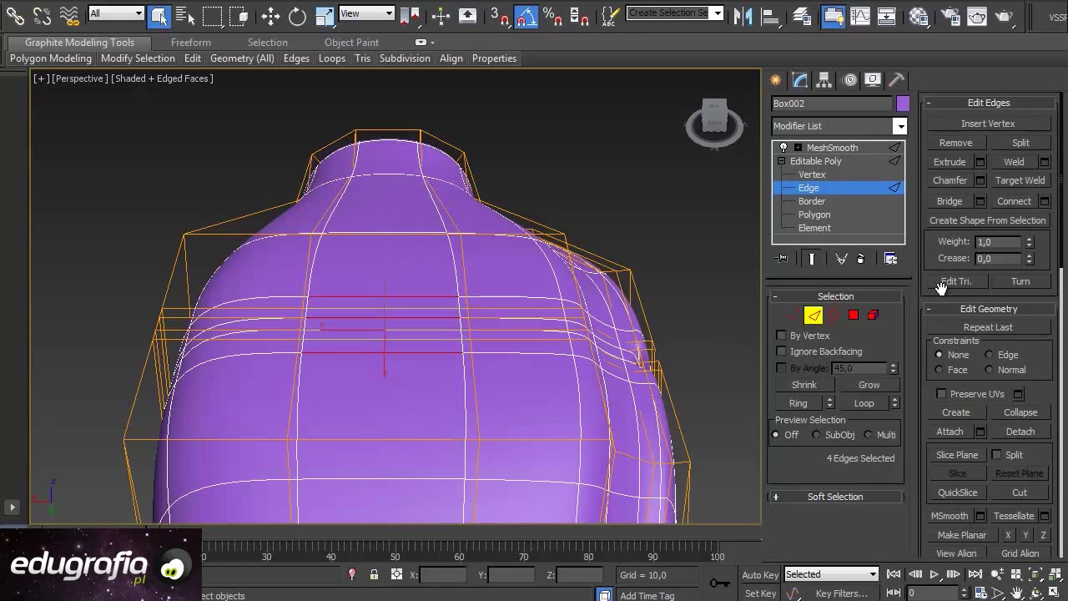
pyautogui.click(960, 143)
pyautogui.moveTo(463, 326)
pyautogui.keyDown('alt'); pyautogui.mouseDown(button='middle')
pyautogui.moveTo(401, 281)
pyautogui.moveTo(333, 312)
pyautogui.moveTo(458, 353)
pyautogui.moveTo(447, 333)
pyautogui.moveTo(420, 328)
pyautogui.mouseUp(button='middle'); pyautogui.keyUp('alt')
pyautogui.press('F4')
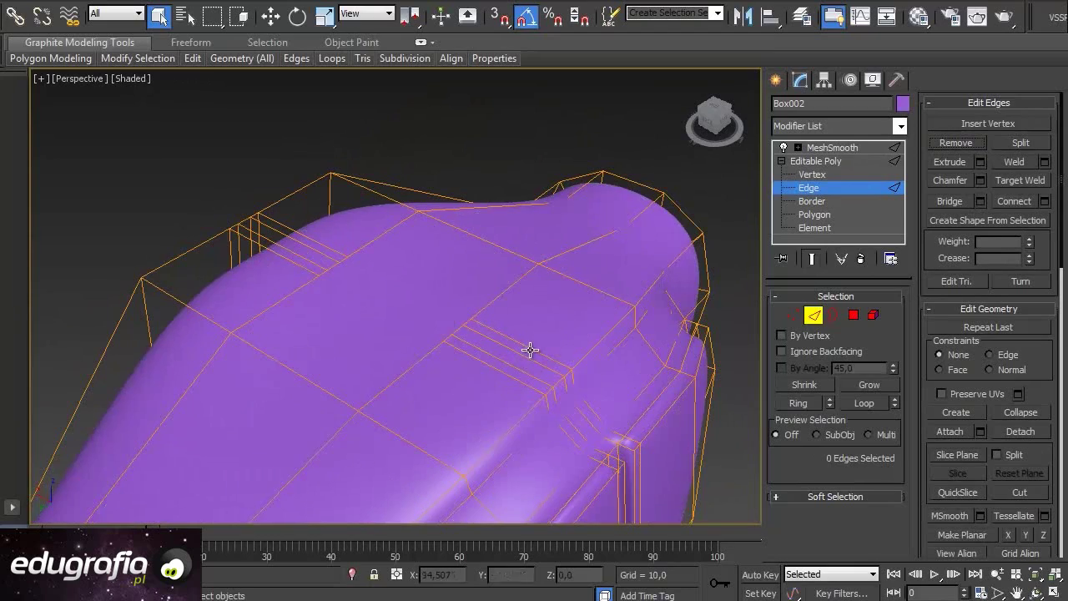
pyautogui.moveTo(526, 351)
pyautogui.keyDown('alt'); pyautogui.mouseDown(button='middle')
pyautogui.moveTo(469, 428)
pyautogui.moveTo(480, 435)
pyautogui.moveTo(546, 398)
pyautogui.moveTo(572, 434)
pyautogui.moveTo(456, 429)
pyautogui.moveTo(410, 386)
pyautogui.moveTo(393, 394)
pyautogui.moveTo(501, 425)
pyautogui.moveTo(562, 410)
pyautogui.moveTo(475, 413)
pyautogui.moveTo(375, 393)
pyautogui.moveTo(538, 378)
pyautogui.moveTo(544, 428)
pyautogui.moveTo(318, 295)
pyautogui.mouseUp(button='middle'); pyautogui.keyUp('alt')
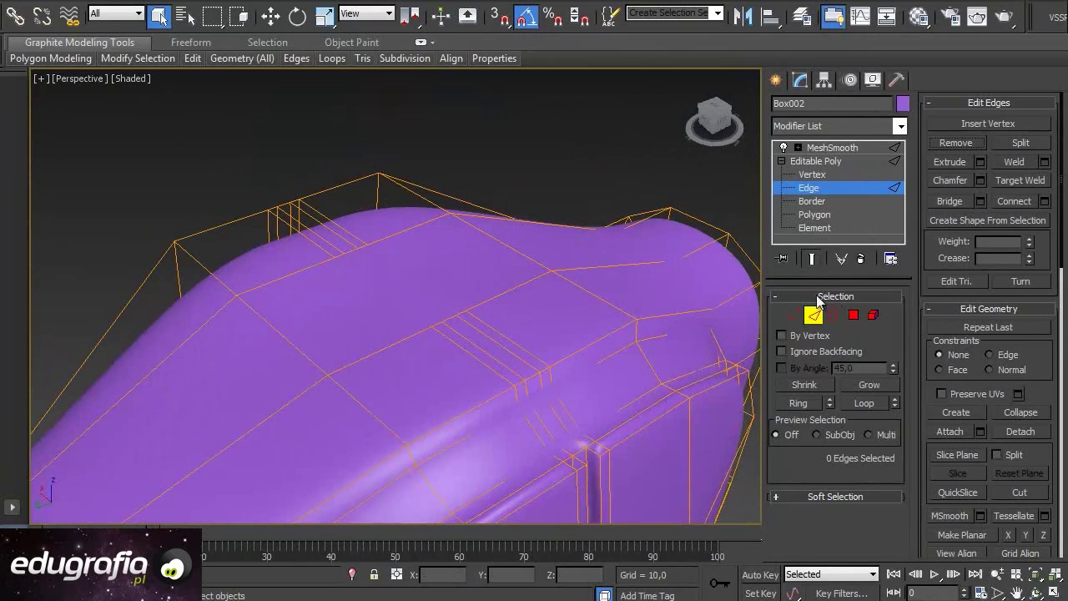
# Select the torso's top polygon and show the unsmoothed cage with edged faces
pyautogui.click(826, 215)
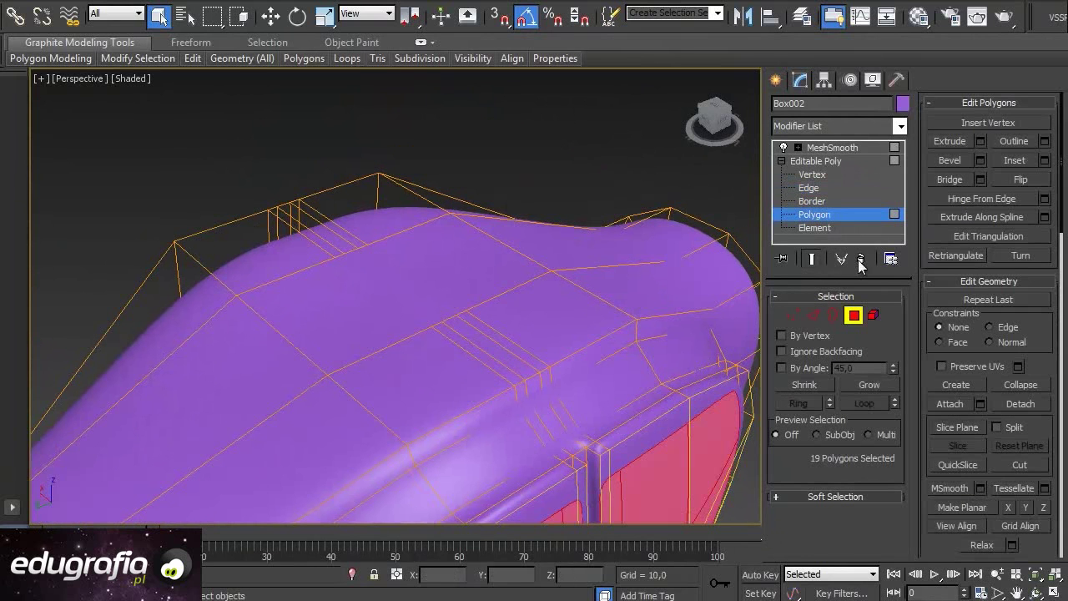
pyautogui.click(417, 288)
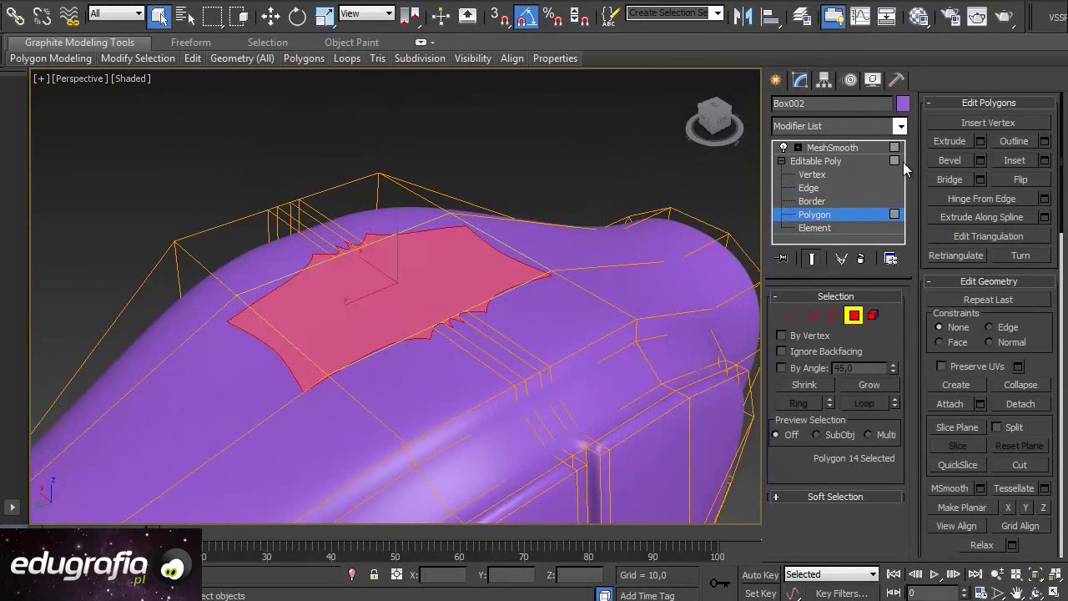
pyautogui.click(814, 261)
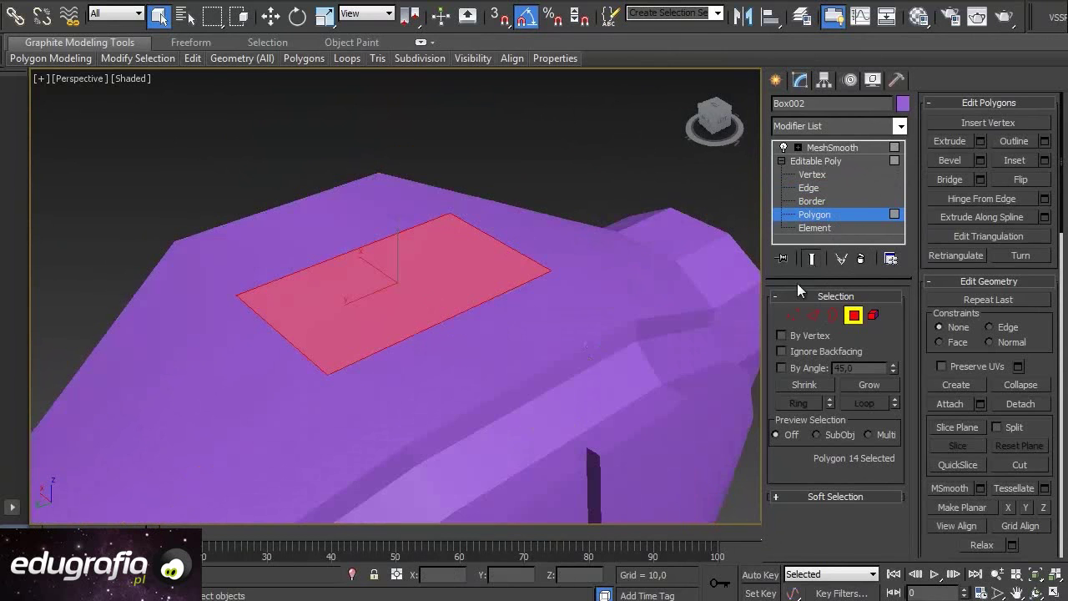
pyautogui.keyDown('alt'); pyautogui.moveTo(405, 364); pyautogui.dragTo(438, 367, button='middle'); pyautogui.keyUp('alt')
pyautogui.press('F4')
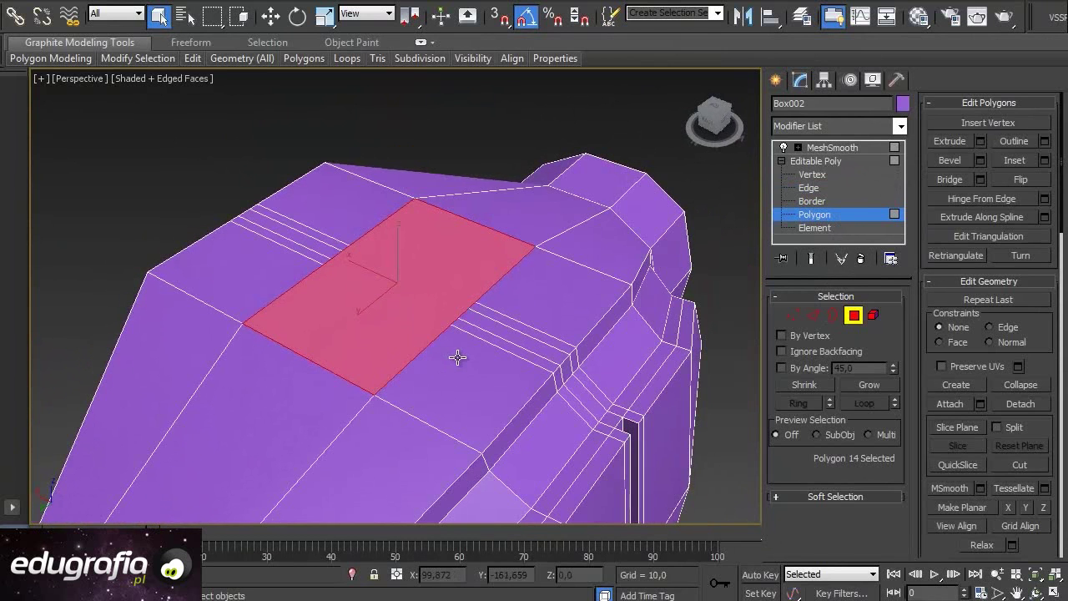
pyautogui.moveTo(476, 429)
pyautogui.keyDown('alt'); pyautogui.mouseDown(button='middle')
pyautogui.moveTo(510, 425)
pyautogui.moveTo(529, 444)
pyautogui.mouseUp(button='middle'); pyautogui.keyUp('alt')
# Box-select a vertex column on the torso top and slide it along X
pyautogui.click(800, 315)
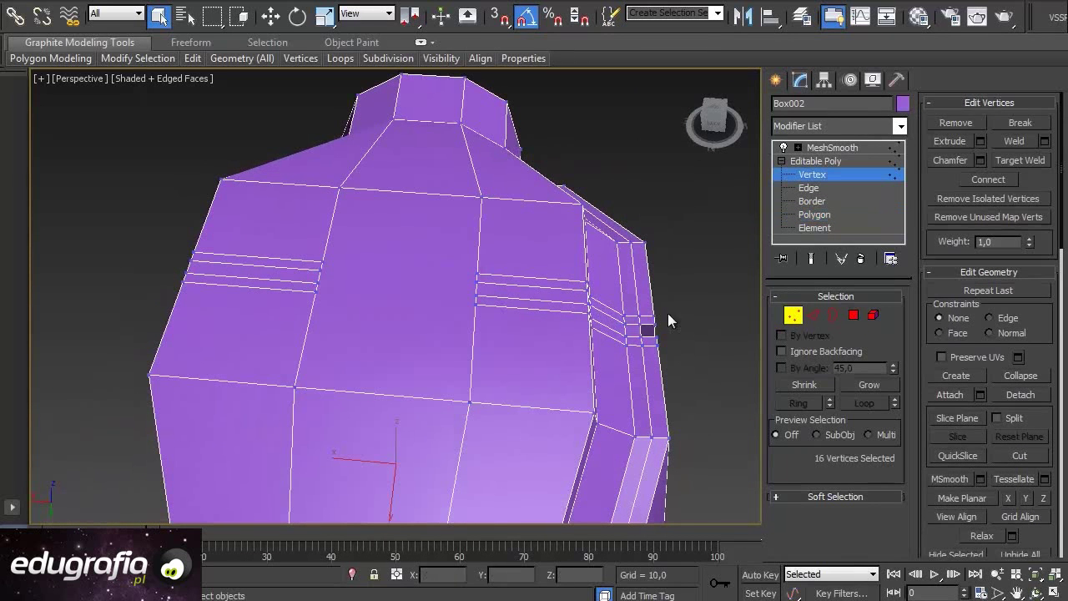
pyautogui.keyDown('ctrl'); pyautogui.click(470, 403); pyautogui.keyUp('ctrl')
pyautogui.moveTo(453, 374)
pyautogui.keyDown('alt'); pyautogui.mouseDown(button='middle')
pyautogui.moveTo(458, 360)
pyautogui.moveTo(452, 374)
pyautogui.moveTo(517, 378)
pyautogui.mouseUp(button='middle'); pyautogui.keyUp('alt')
pyautogui.scroll(-10, 452, 373)
pyautogui.moveTo(542, 373); pyautogui.dragTo(187, 282)
pyautogui.moveTo(322, 326)
pyautogui.keyDown('alt'); pyautogui.mouseDown(button='middle')
pyautogui.moveTo(388, 327)
pyautogui.moveTo(376, 286)
pyautogui.mouseUp(button='middle'); pyautogui.keyUp('alt')
pyautogui.moveTo(308, 317); pyautogui.dragTo(244, 236)
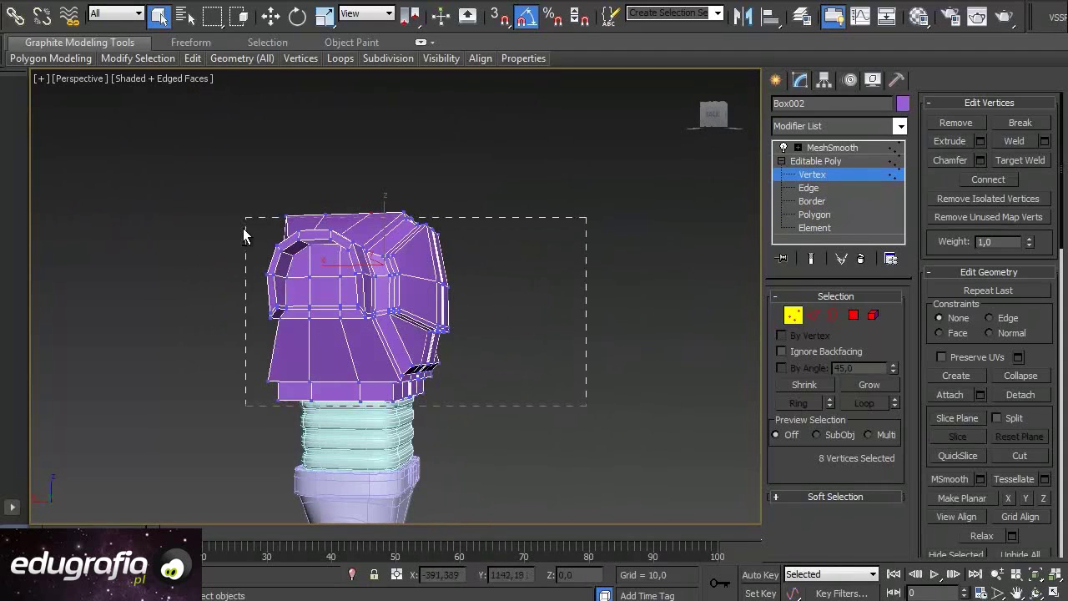
pyautogui.keyDown('alt'); pyautogui.moveTo(244, 238); pyautogui.dragTo(224, 245, button='middle'); pyautogui.keyUp('alt')
pyautogui.scroll(5, 308, 228)
pyautogui.scroll(-2, 326, 217)
pyautogui.keyDown('alt'); pyautogui.moveTo(326, 217); pyautogui.dragTo(328, 310, button='middle'); pyautogui.keyUp('alt')
pyautogui.scroll(-3, 334, 280)
pyautogui.scroll(3, 339, 262)
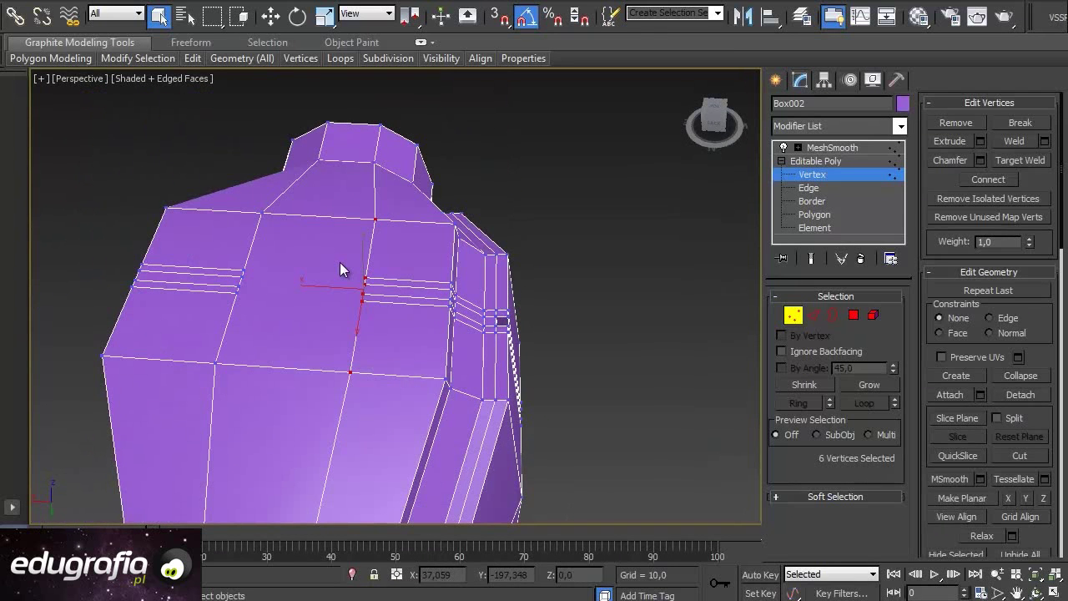
pyautogui.press('w')
pyautogui.moveTo(318, 286); pyautogui.dragTo(340, 300)
# Select another vertex column on the top and slide it left along its edge loop
pyautogui.moveTo(221, 344)
pyautogui.keyDown('alt'); pyautogui.mouseDown(button='middle')
pyautogui.moveTo(250, 312)
pyautogui.moveTo(259, 247)
pyautogui.mouseUp(button='middle'); pyautogui.keyUp('alt')
pyautogui.moveTo(284, 248)
pyautogui.mouseDown()
pyautogui.moveTo(230, 351)
pyautogui.moveTo(214, 322)
pyautogui.mouseUp()
pyautogui.moveTo(214, 322)
pyautogui.keyDown('alt'); pyautogui.mouseDown(button='middle')
pyautogui.moveTo(258, 362)
pyautogui.moveTo(256, 411)
pyautogui.moveTo(204, 310)
pyautogui.moveTo(347, 305)
pyautogui.moveTo(422, 287)
pyautogui.moveTo(375, 268)
pyautogui.moveTo(484, 262)
pyautogui.moveTo(317, 286)
pyautogui.moveTo(274, 184)
pyautogui.mouseUp(button='middle'); pyautogui.keyUp('alt')
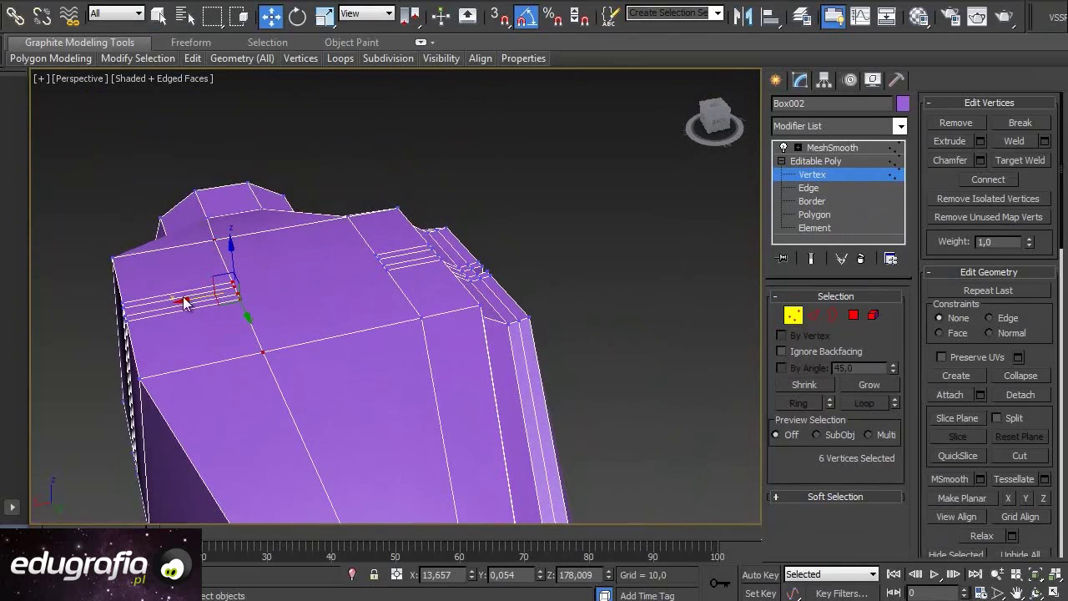
pyautogui.moveTo(186, 299)
pyautogui.keyDown('alt'); pyautogui.mouseDown(button='middle')
pyautogui.moveTo(189, 348)
pyautogui.moveTo(174, 328)
pyautogui.mouseUp(button='middle'); pyautogui.keyUp('alt')
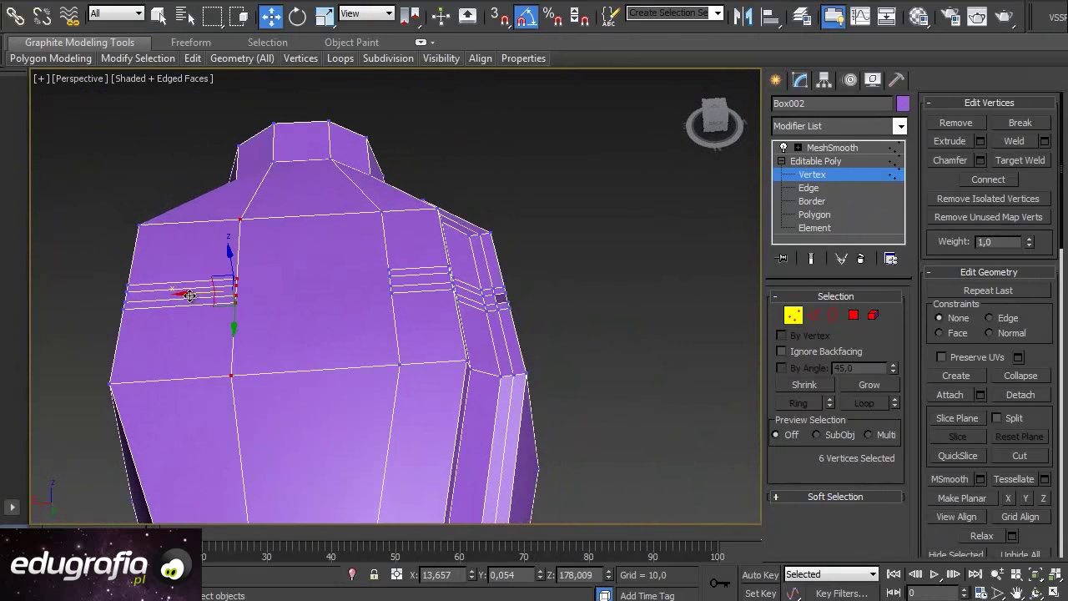
pyautogui.moveTo(187, 293)
pyautogui.mouseDown()
pyautogui.moveTo(160, 295)
pyautogui.moveTo(177, 292)
pyautogui.mouseUp()
pyautogui.moveTo(294, 342)
pyautogui.keyDown('alt'); pyautogui.mouseDown(button='middle')
pyautogui.moveTo(268, 370)
pyautogui.moveTo(169, 328)
pyautogui.moveTo(254, 318)
pyautogui.moveTo(257, 292)
pyautogui.mouseUp(button='middle'); pyautogui.keyUp('alt')
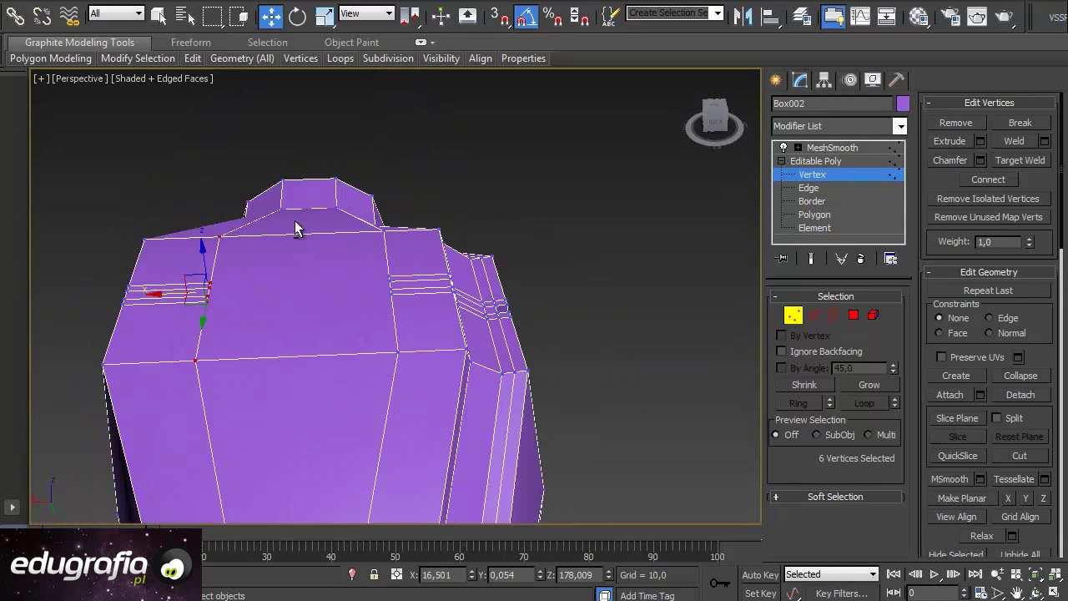
pyautogui.keyDown('alt'); pyautogui.moveTo(325, 352); pyautogui.dragTo(322, 394, button='middle'); pyautogui.keyUp('alt')
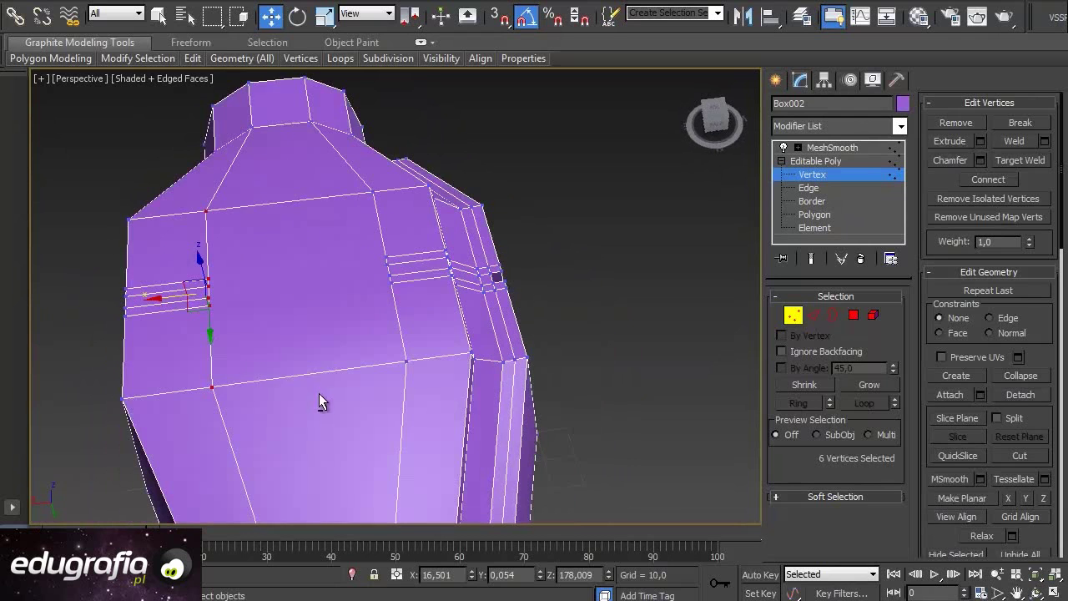
pyautogui.moveTo(169, 301); pyautogui.dragTo(154, 299)
# Inset the torso's top polygon by 1,793
pyautogui.click(852, 314)
pyautogui.click(370, 310)
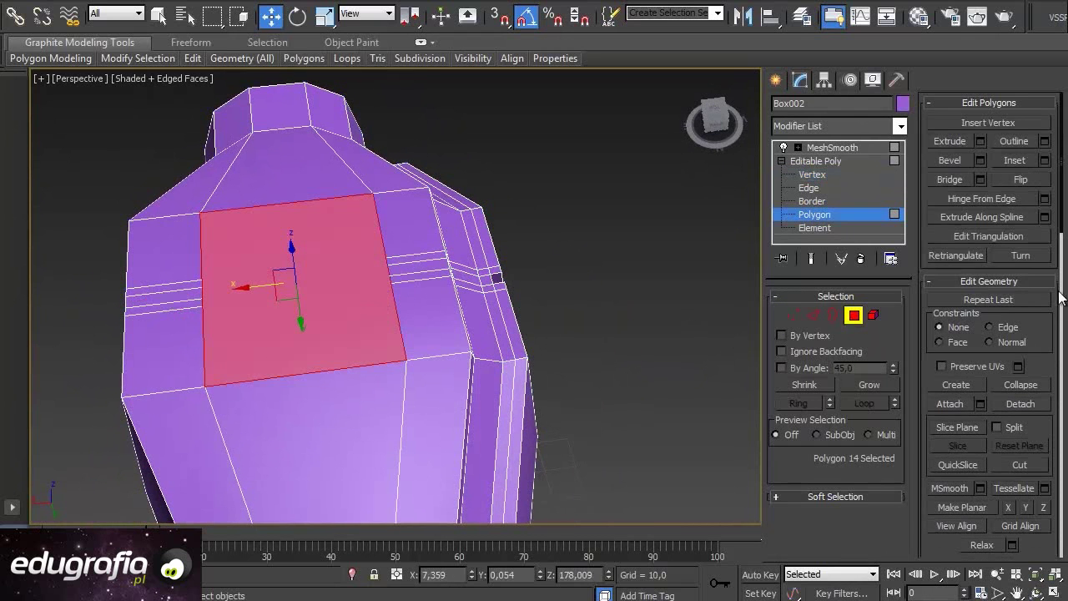
pyautogui.click(1044, 160)
pyautogui.moveTo(277, 436)
pyautogui.keyDown('alt'); pyautogui.mouseDown(button='middle')
pyautogui.moveTo(320, 458)
pyautogui.moveTo(373, 446)
pyautogui.moveTo(260, 469)
pyautogui.moveTo(376, 392)
pyautogui.mouseUp(button='middle'); pyautogui.keyUp('alt')
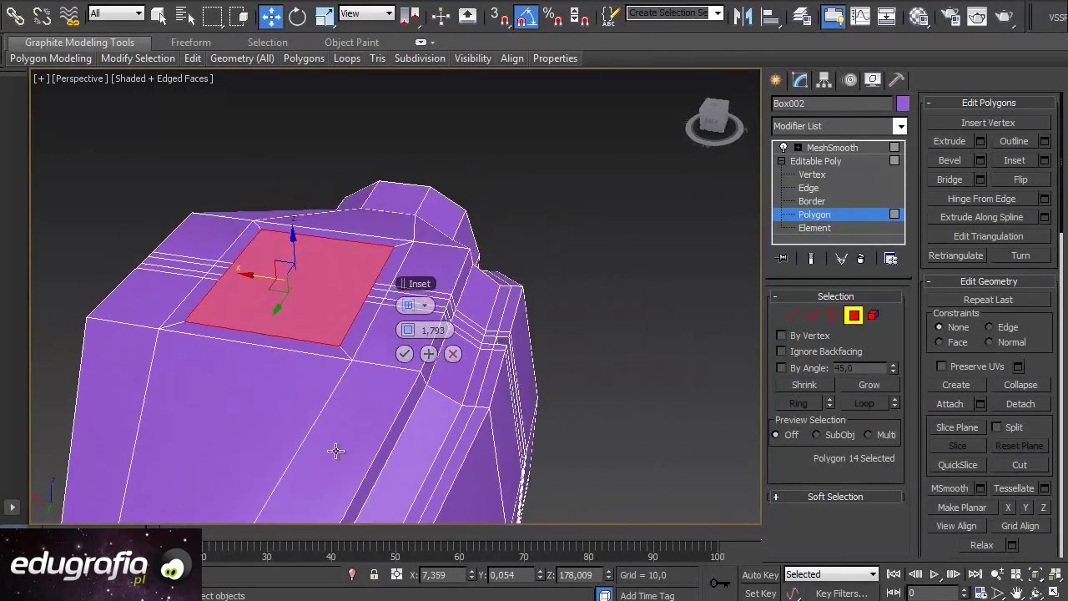
pyautogui.click(404, 354)
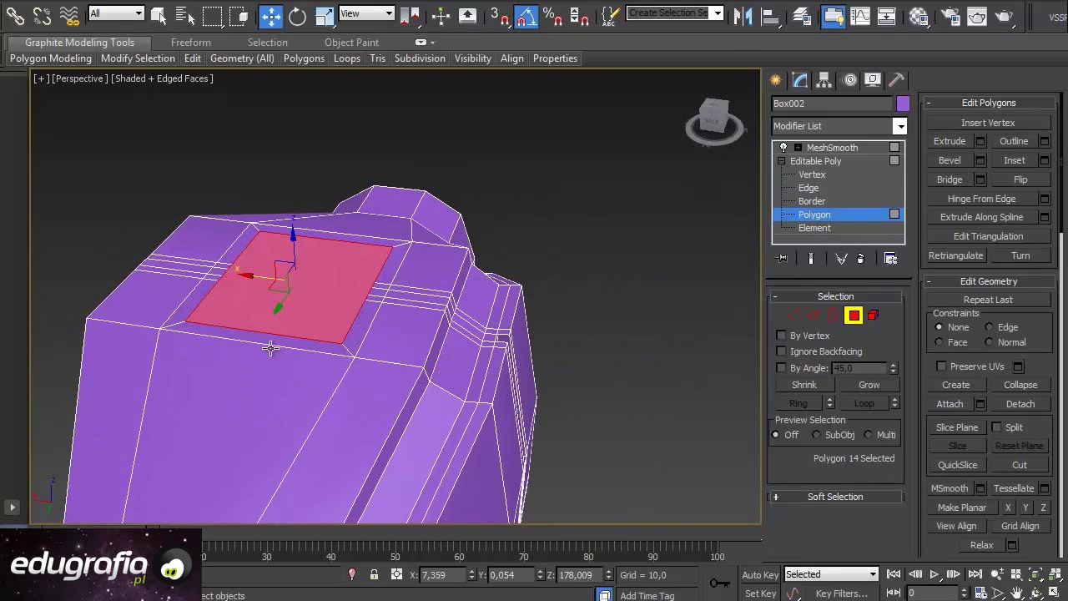
# Extrude the inset face -1,943 into a recess and view it smoothed by MeshSmooth
pyautogui.click(979, 140)
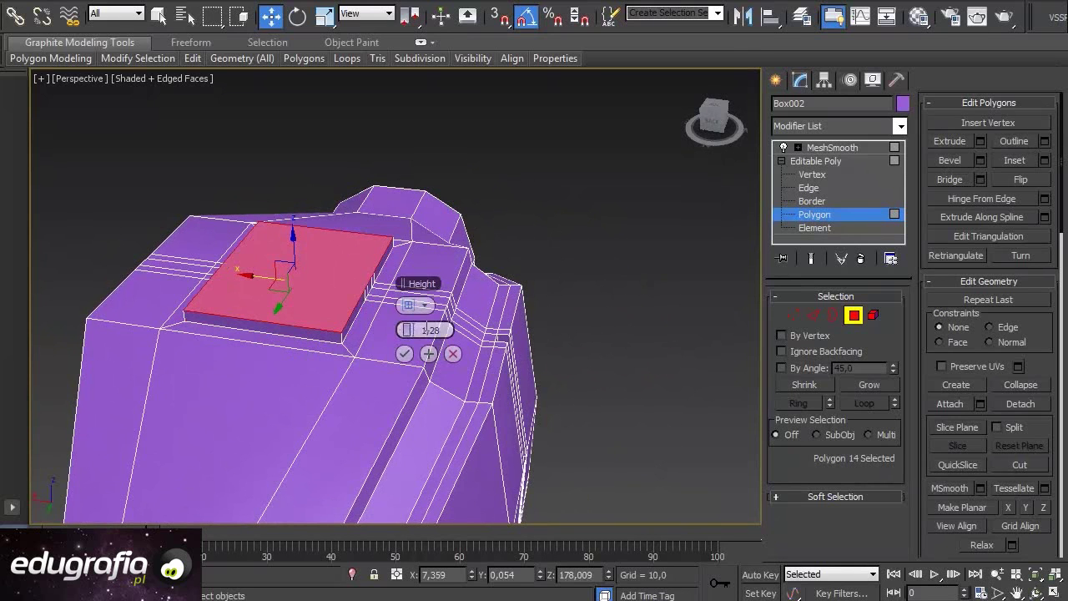
pyautogui.moveTo(408, 332); pyautogui.dragTo(406, 345)
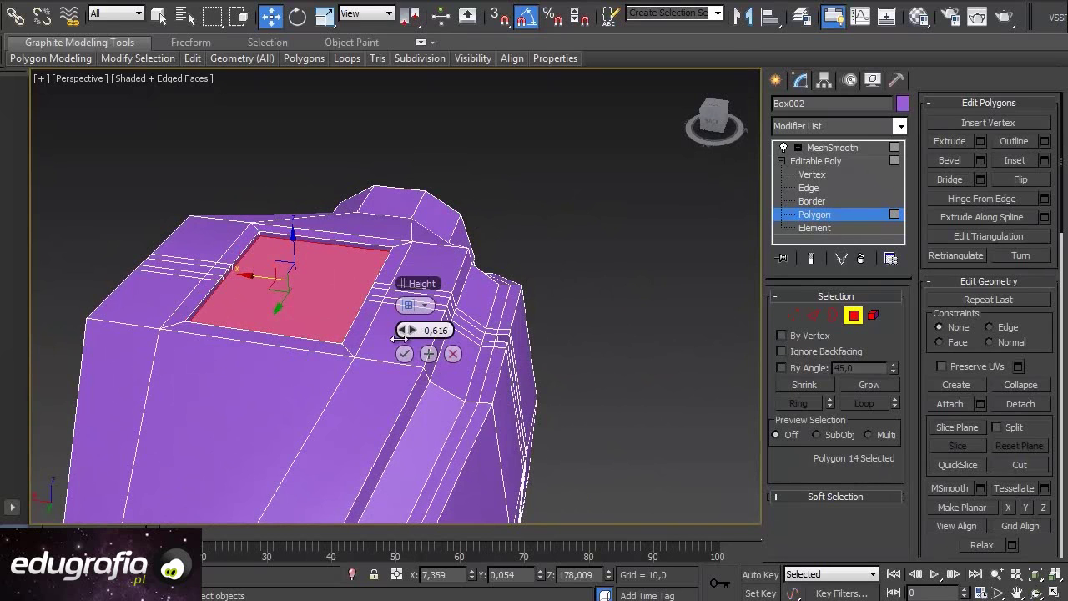
pyautogui.click(428, 353)
pyautogui.moveTo(411, 329); pyautogui.dragTo(407, 338)
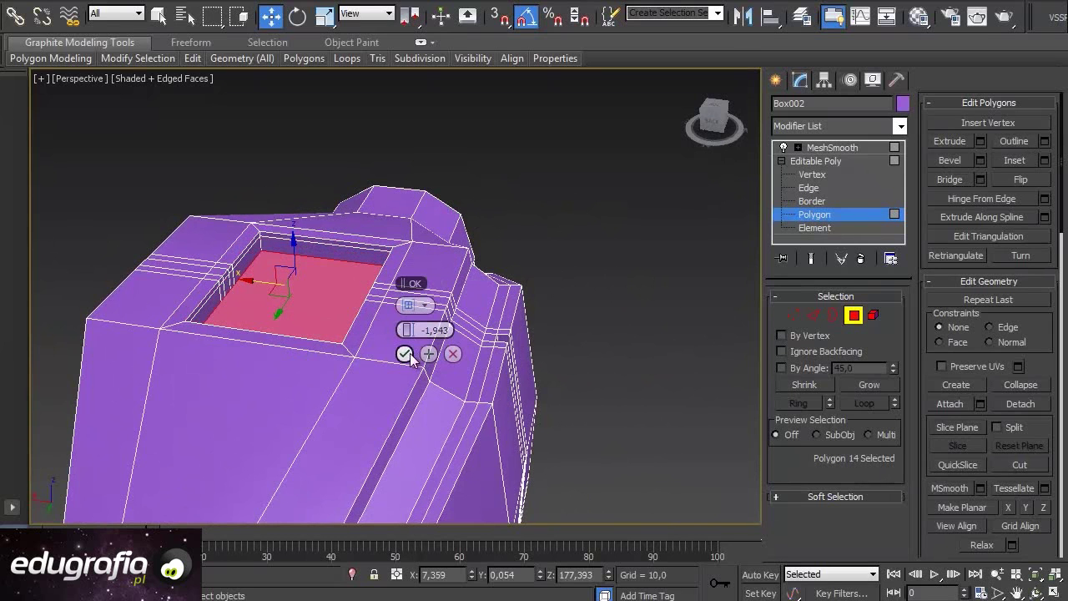
pyautogui.click(405, 354)
pyautogui.click(811, 259)
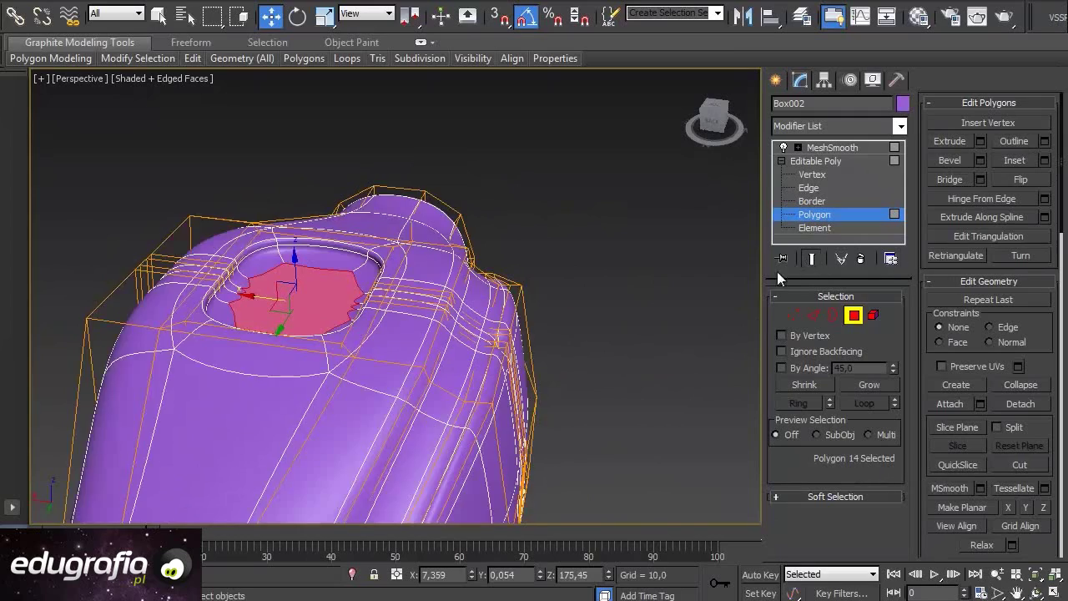
pyautogui.moveTo(514, 361)
pyautogui.keyDown('alt'); pyautogui.mouseDown(button='middle')
pyautogui.moveTo(490, 430)
pyautogui.moveTo(163, 401)
pyautogui.mouseUp(button='middle'); pyautogui.keyUp('alt')
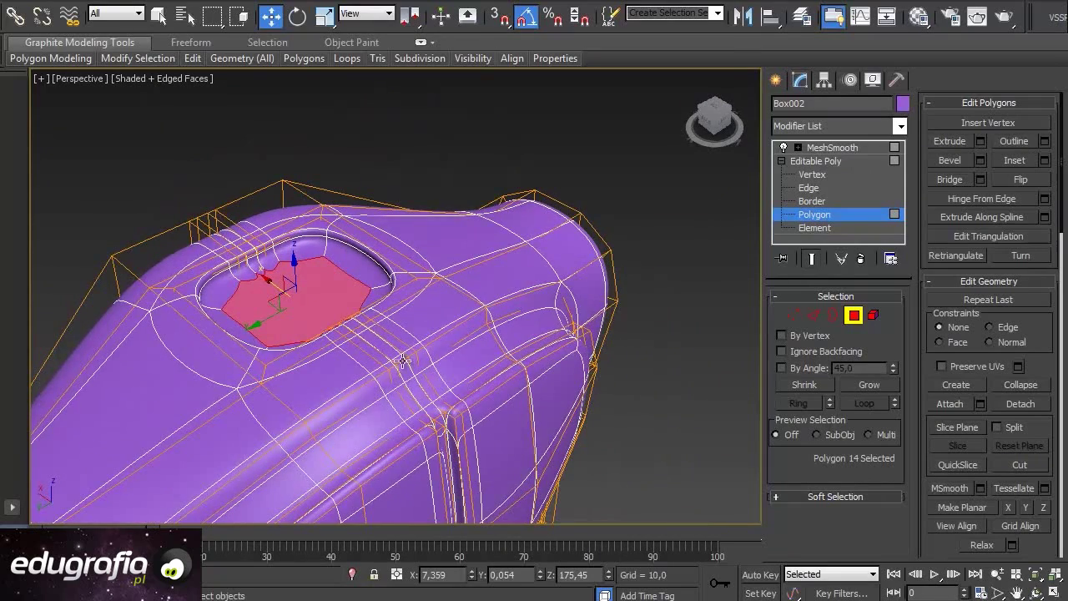
pyautogui.keyDown('alt'); pyautogui.moveTo(614, 334); pyautogui.dragTo(496, 288, button='middle'); pyautogui.keyUp('alt')
pyautogui.moveTo(472, 372)
pyautogui.keyDown('alt'); pyautogui.mouseDown(button='middle')
pyautogui.moveTo(572, 406)
pyautogui.moveTo(405, 375)
pyautogui.moveTo(489, 342)
pyautogui.moveTo(425, 384)
pyautogui.moveTo(405, 412)
pyautogui.moveTo(442, 472)
pyautogui.mouseUp(button='middle'); pyautogui.keyUp('alt')
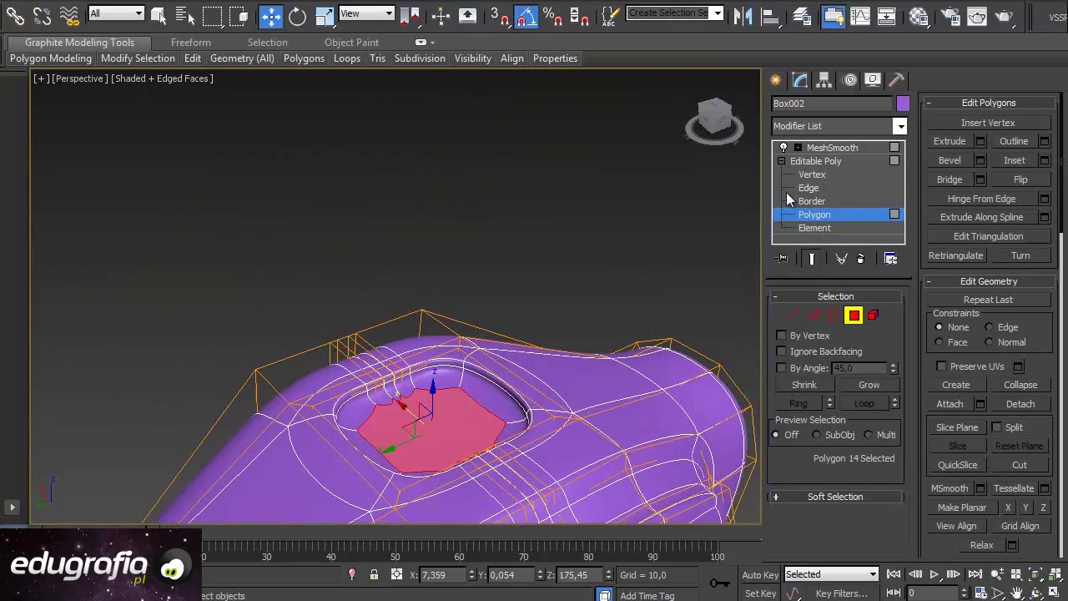
# On the unsmoothed cage, select two left rim strips and check the rim's edge ring
pyautogui.click(813, 259)
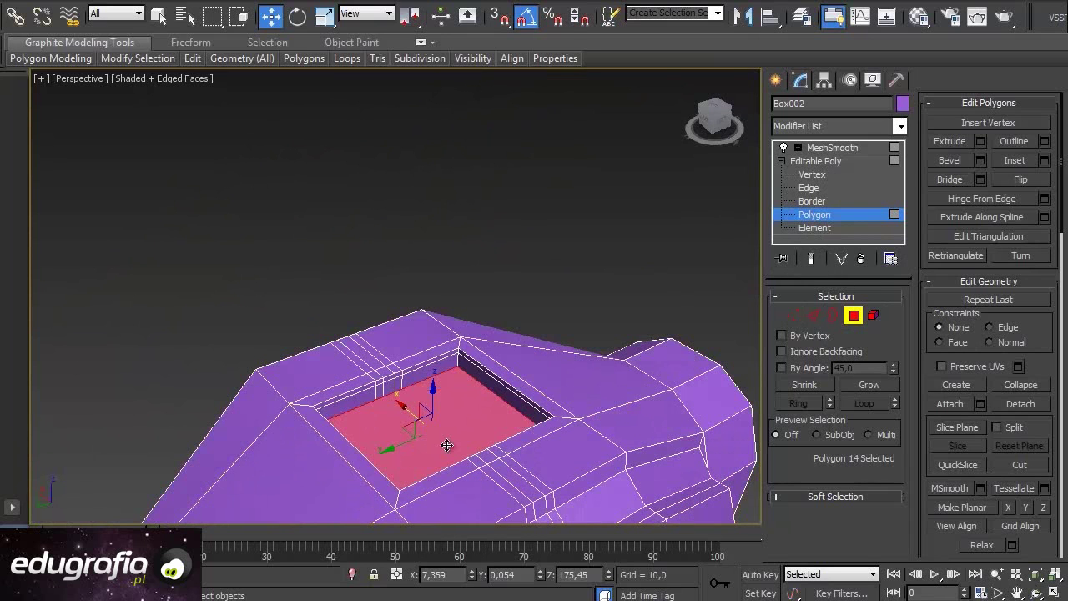
pyautogui.press('q')
pyautogui.click(367, 471)
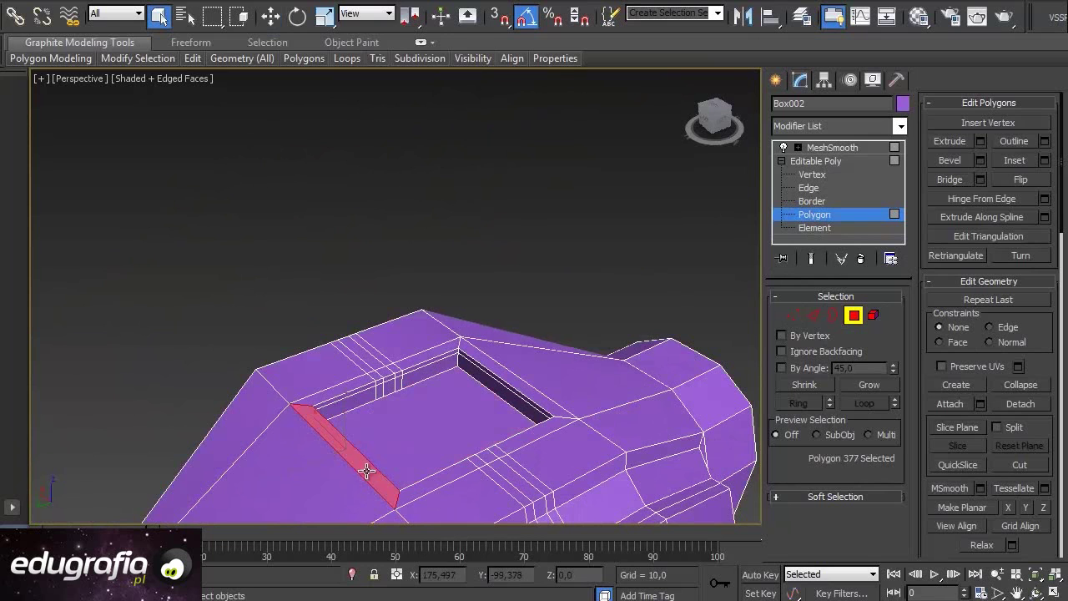
pyautogui.keyDown('ctrl'); pyautogui.click(351, 386); pyautogui.keyUp('ctrl')
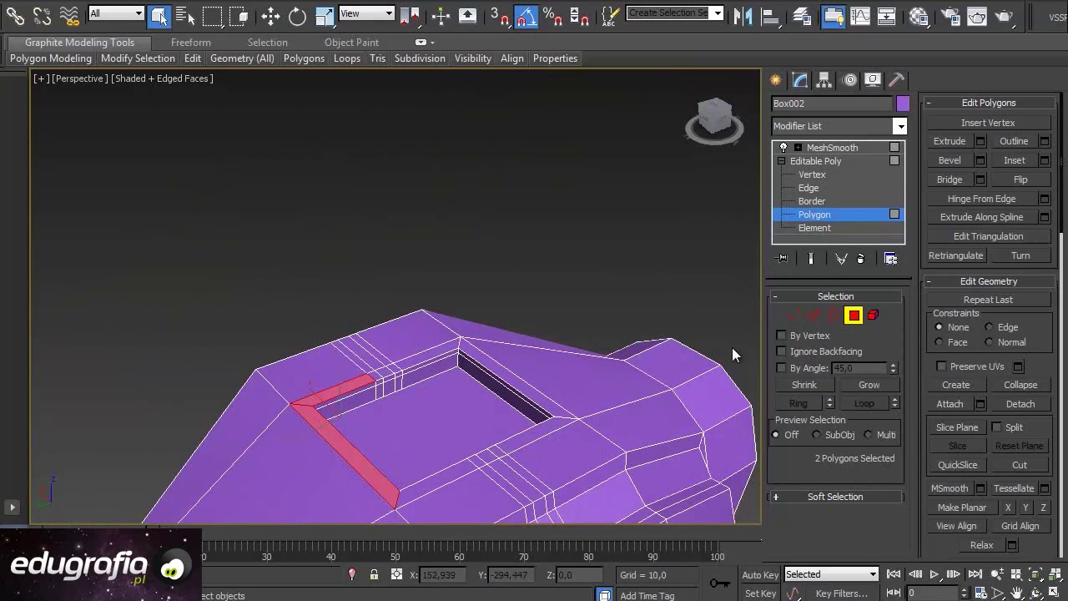
pyautogui.click(811, 316)
pyautogui.click(497, 454)
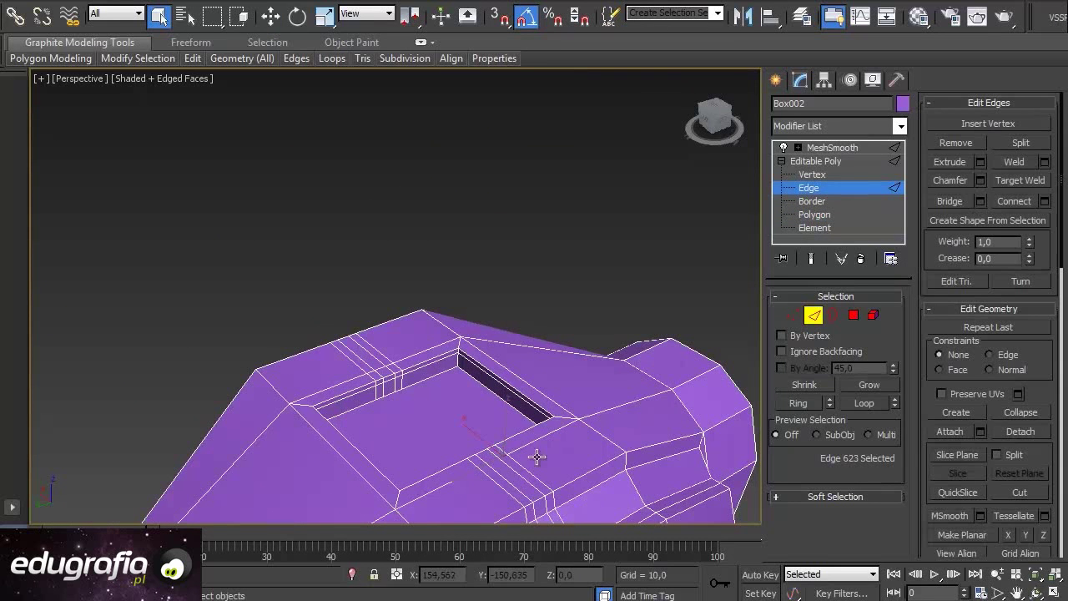
pyautogui.click(802, 403)
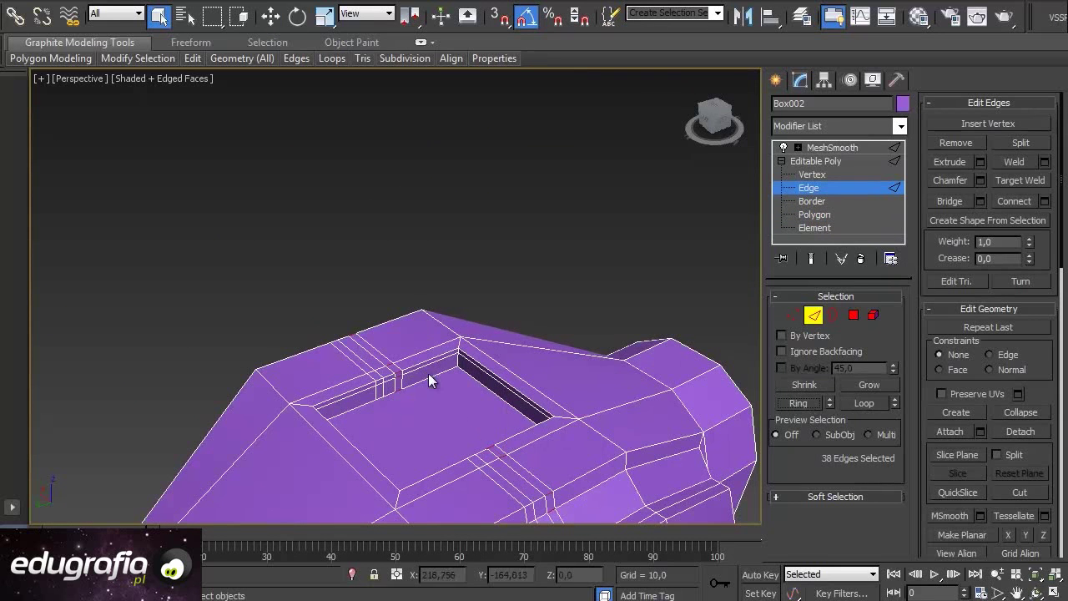
pyautogui.moveTo(418, 425); pyautogui.dragTo(419, 383, button='middle')
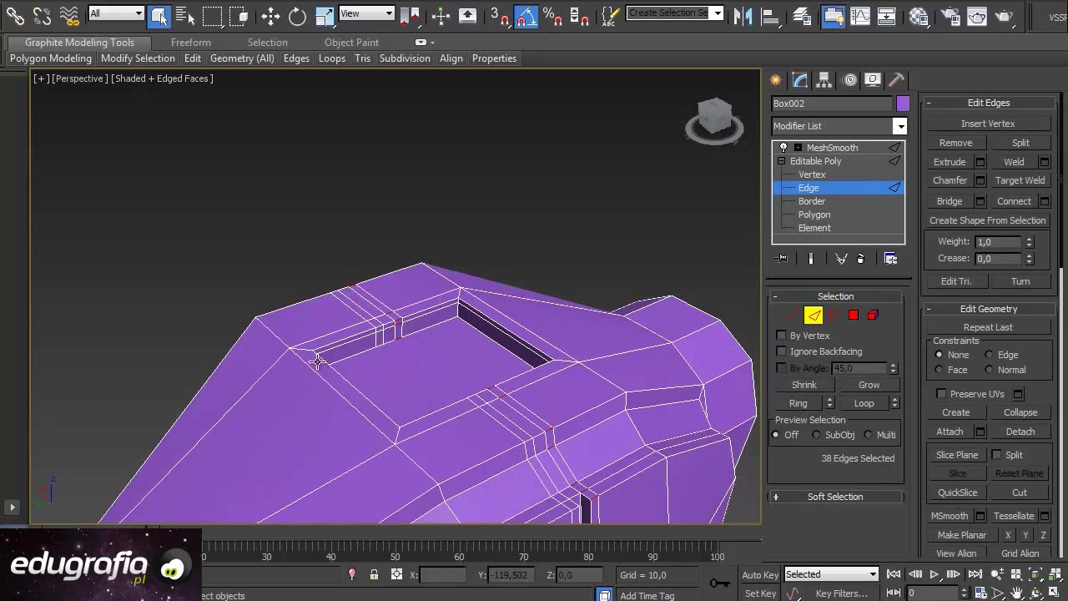
# Add the remaining rim strips so all seven recess-rim polygons are selected for extrusion
pyautogui.click(853, 314)
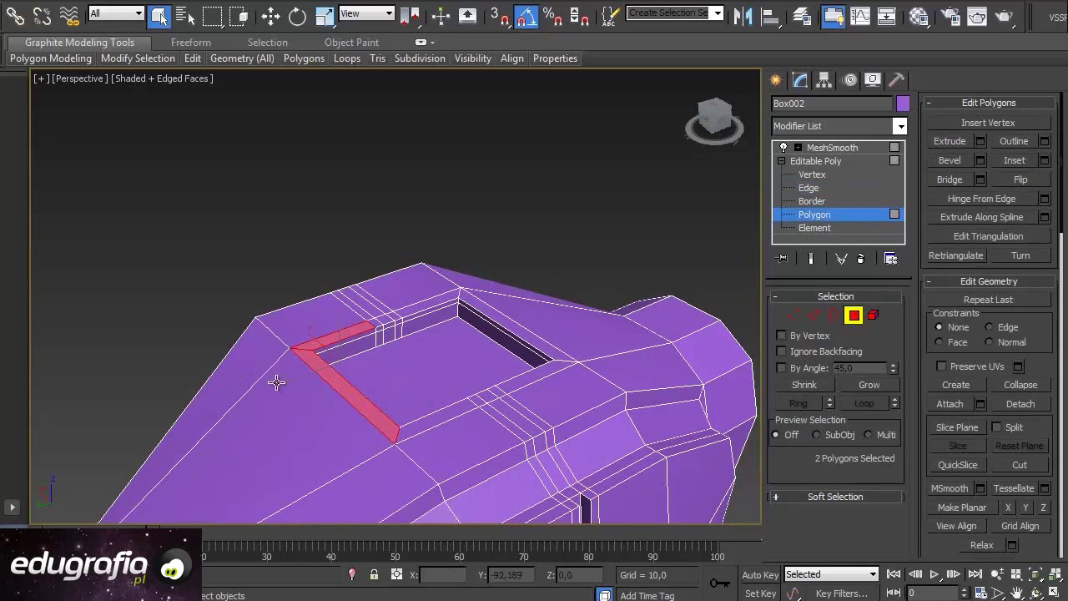
pyautogui.keyDown('ctrl'); pyautogui.click(448, 303); pyautogui.keyUp('ctrl')
pyautogui.keyDown('ctrl'); pyautogui.click(559, 360); pyautogui.keyUp('ctrl')
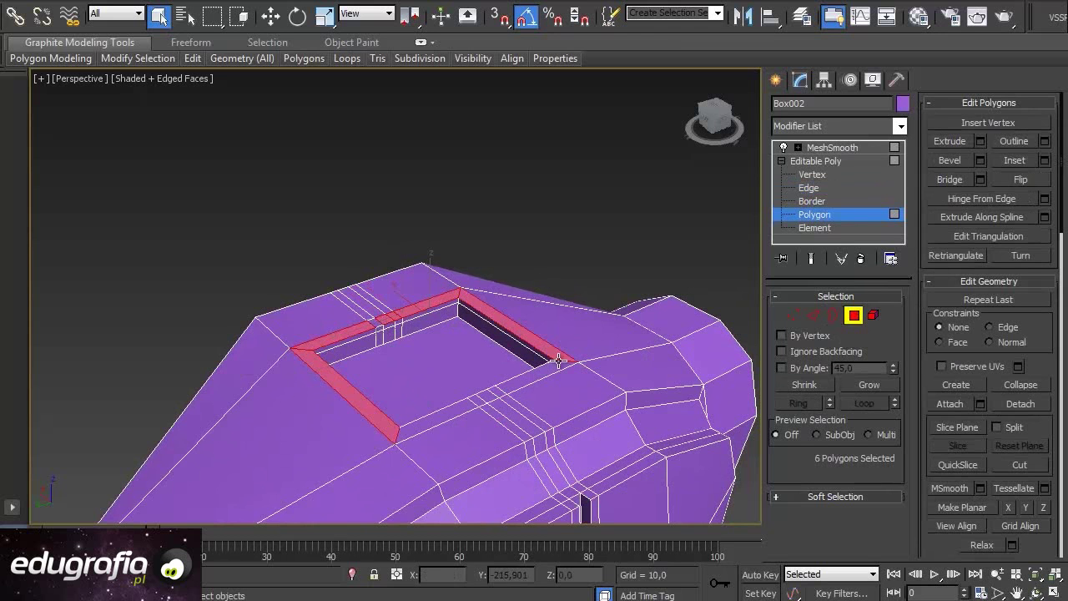
pyautogui.keyDown('ctrl'); pyautogui.click(391, 324); pyautogui.keyUp('ctrl')
pyautogui.moveTo(410, 339)
pyautogui.keyDown('alt'); pyautogui.mouseDown(button='middle')
pyautogui.moveTo(260, 423)
pyautogui.moveTo(390, 446)
pyautogui.moveTo(235, 386)
pyautogui.moveTo(358, 370)
pyautogui.moveTo(353, 381)
pyautogui.mouseUp(button='middle'); pyautogui.keyUp('alt')
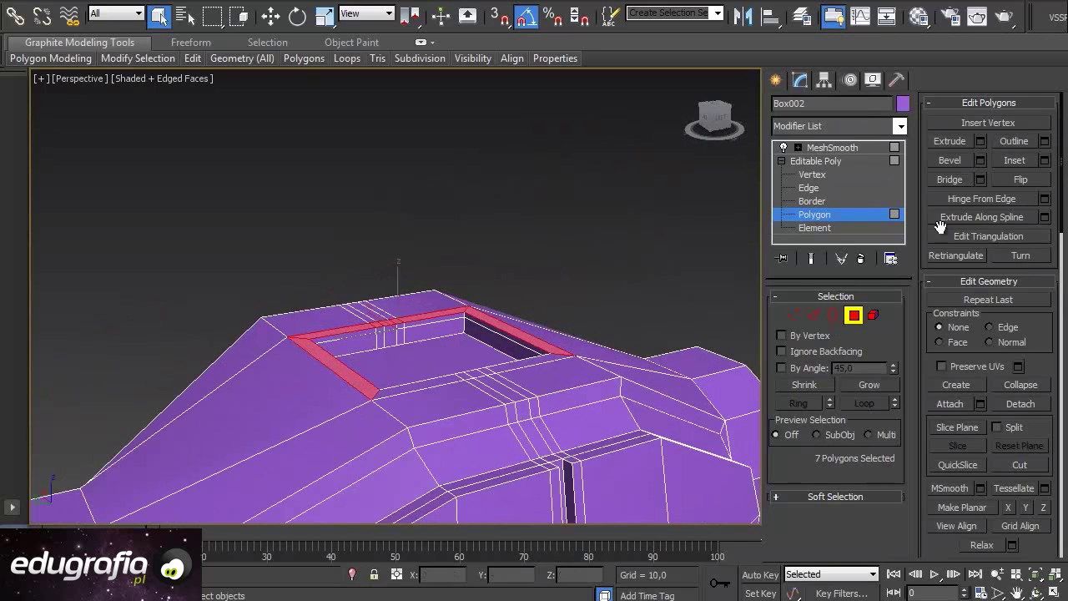
pyautogui.click(981, 141)
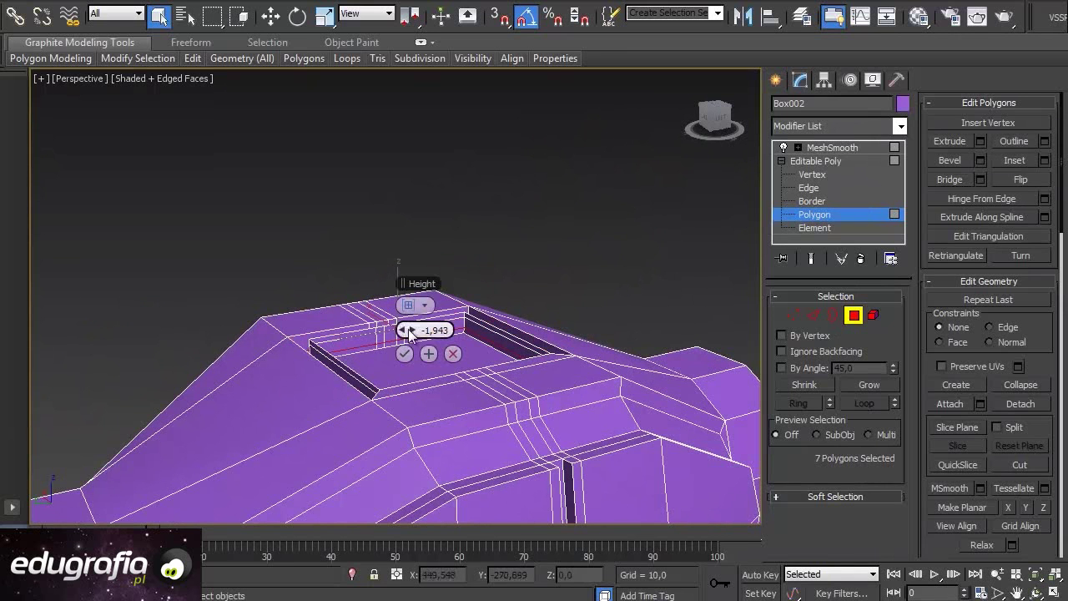
# Extrude the rim 0.521, then 6,208 into tall collar walls, and show the smoothed result
pyautogui.moveTo(414, 331); pyautogui.dragTo(428, 354)
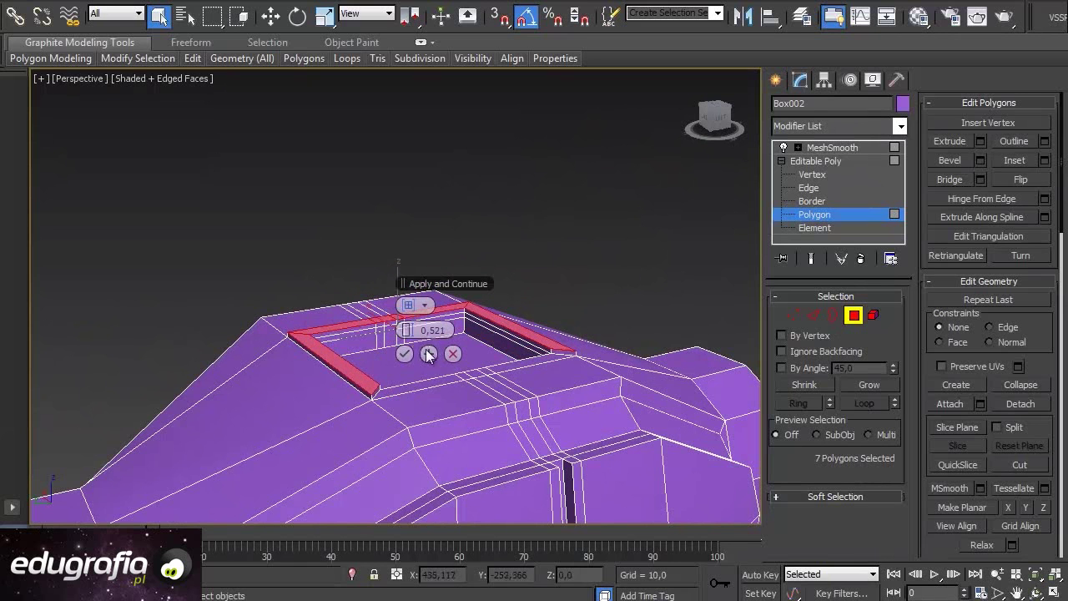
pyautogui.click(428, 354)
pyautogui.moveTo(415, 333); pyautogui.dragTo(439, 333)
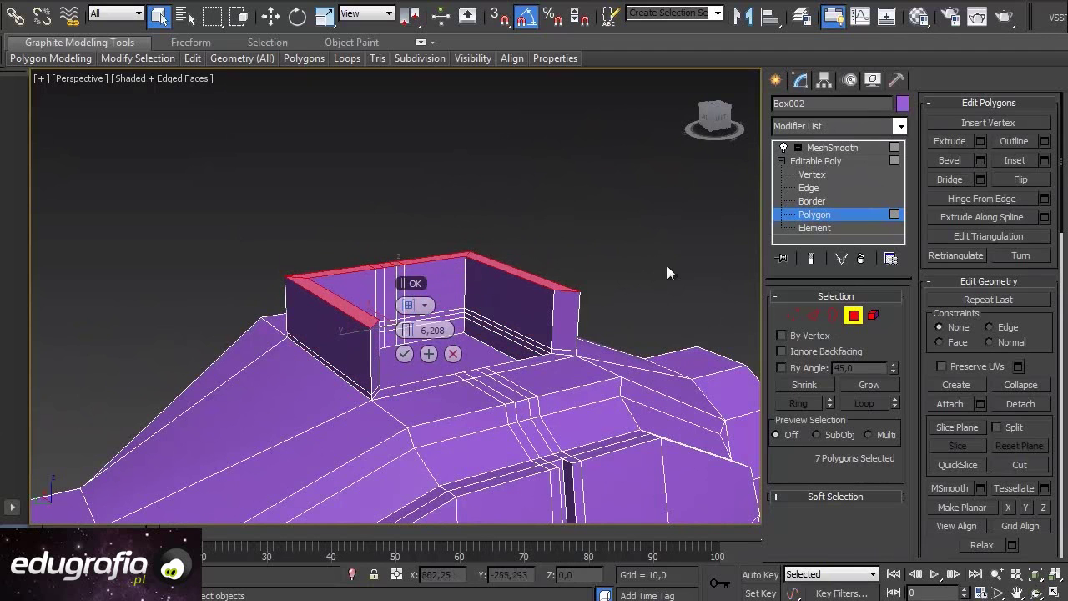
pyautogui.click(404, 354)
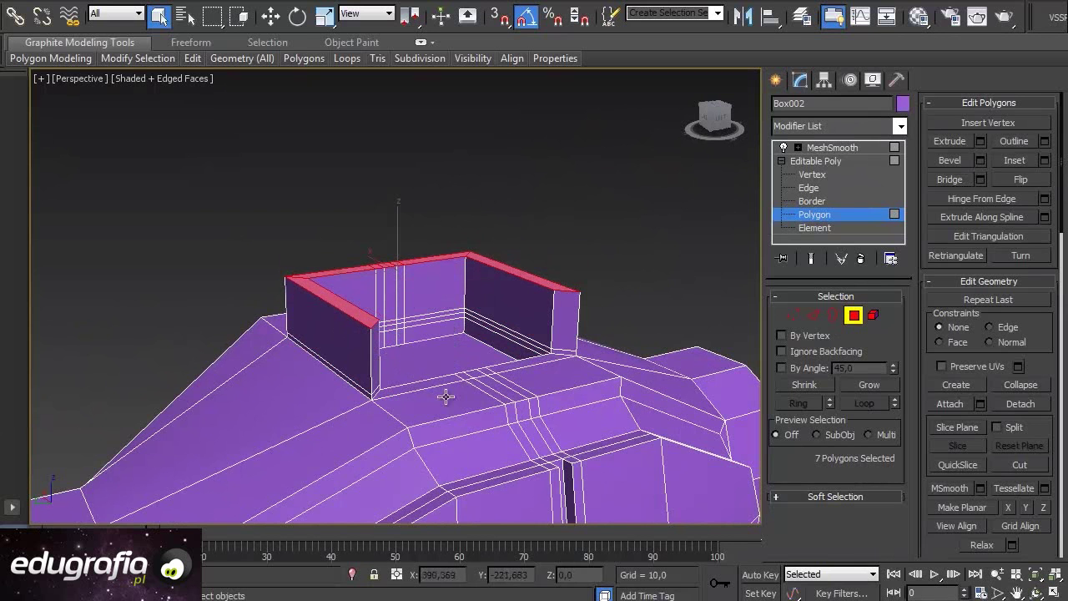
pyautogui.click(811, 258)
pyautogui.moveTo(481, 365)
pyautogui.keyDown('alt'); pyautogui.mouseDown(button='middle')
pyautogui.moveTo(489, 345)
pyautogui.moveTo(319, 357)
pyautogui.moveTo(504, 360)
pyautogui.moveTo(548, 382)
pyautogui.moveTo(540, 363)
pyautogui.mouseUp(button='middle'); pyautogui.keyUp('alt')
pyautogui.click(791, 315)
# Lower the collar's front top vertices and raise its left top corner to slope it
pyautogui.moveTo(536, 268); pyautogui.dragTo(446, 317)
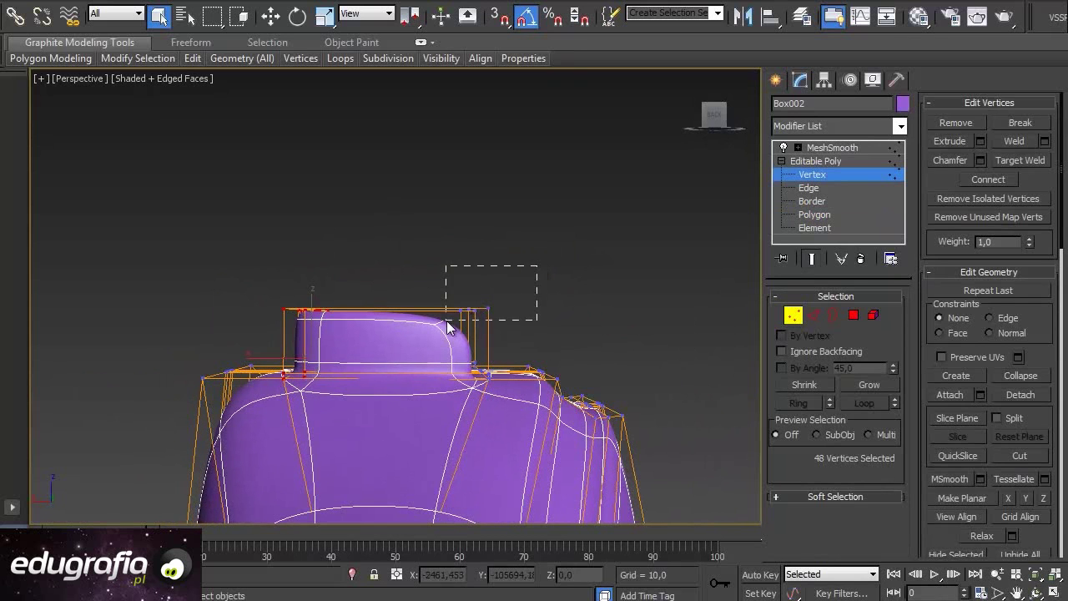
pyautogui.press('w')
pyautogui.moveTo(471, 271); pyautogui.dragTo(476, 294)
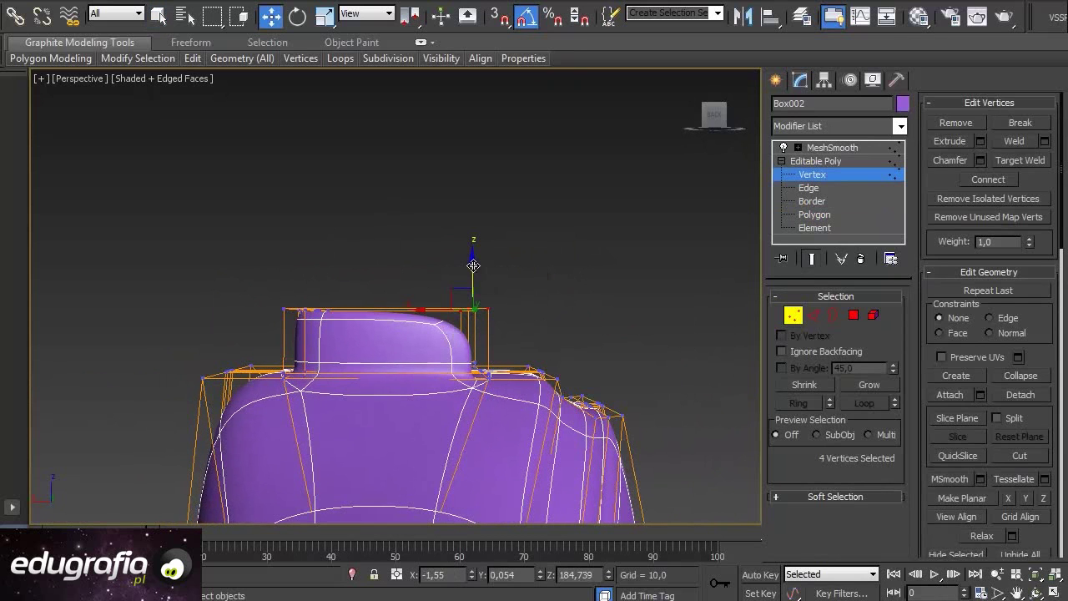
pyautogui.moveTo(231, 270)
pyautogui.mouseDown()
pyautogui.moveTo(338, 327)
pyautogui.moveTo(334, 307)
pyautogui.mouseUp()
pyautogui.moveTo(309, 271); pyautogui.dragTo(309, 254)
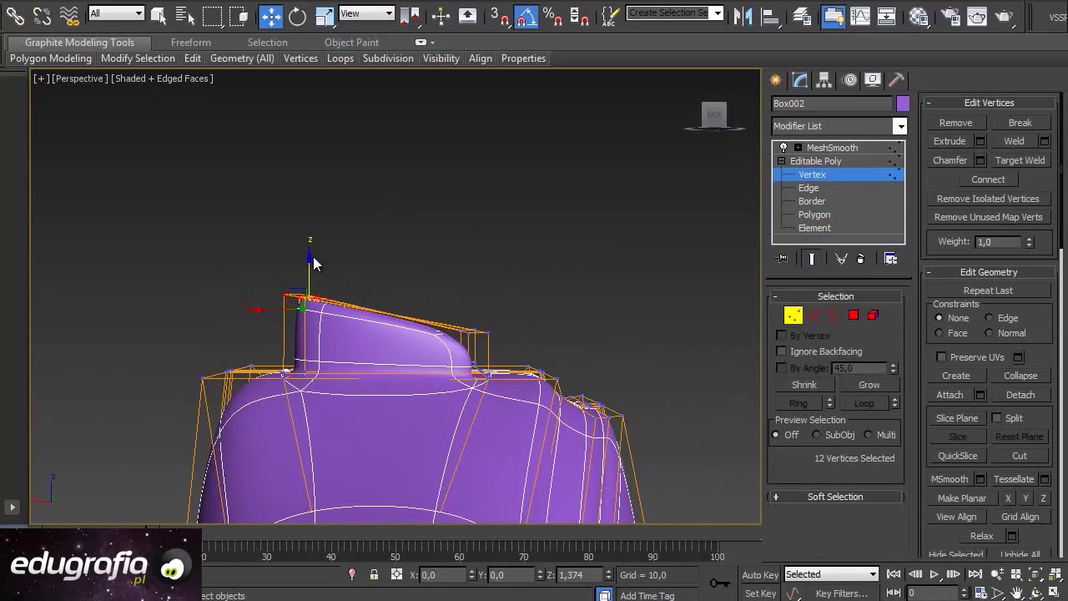
pyautogui.moveTo(417, 315)
pyautogui.keyDown('alt'); pyautogui.mouseDown(button='middle')
pyautogui.moveTo(301, 376)
pyautogui.moveTo(209, 372)
pyautogui.moveTo(317, 369)
pyautogui.moveTo(245, 400)
pyautogui.moveTo(388, 397)
pyautogui.moveTo(476, 422)
pyautogui.moveTo(286, 432)
pyautogui.moveTo(386, 429)
pyautogui.moveTo(365, 470)
pyautogui.moveTo(396, 506)
pyautogui.moveTo(398, 528)
pyautogui.moveTo(458, 468)
pyautogui.moveTo(417, 449)
pyautogui.moveTo(484, 392)
pyautogui.moveTo(613, 376)
pyautogui.moveTo(513, 393)
pyautogui.moveTo(529, 386)
pyautogui.mouseUp(button='middle'); pyautogui.keyUp('alt')
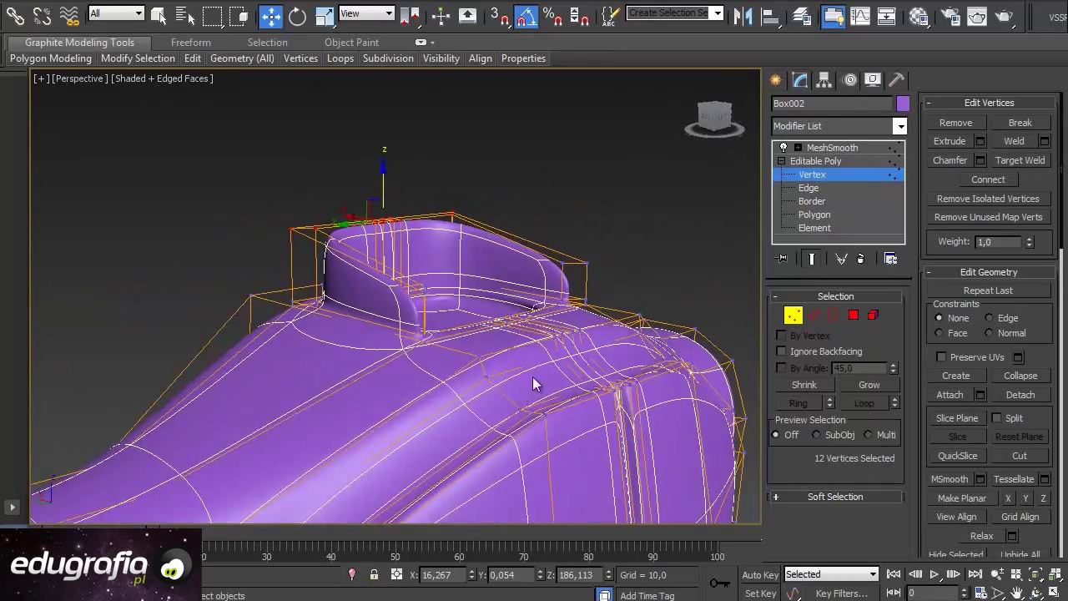
# Connect the 16-edge ring around the collar walls with slide 81 to add an edge loop
pyautogui.click(814, 314)
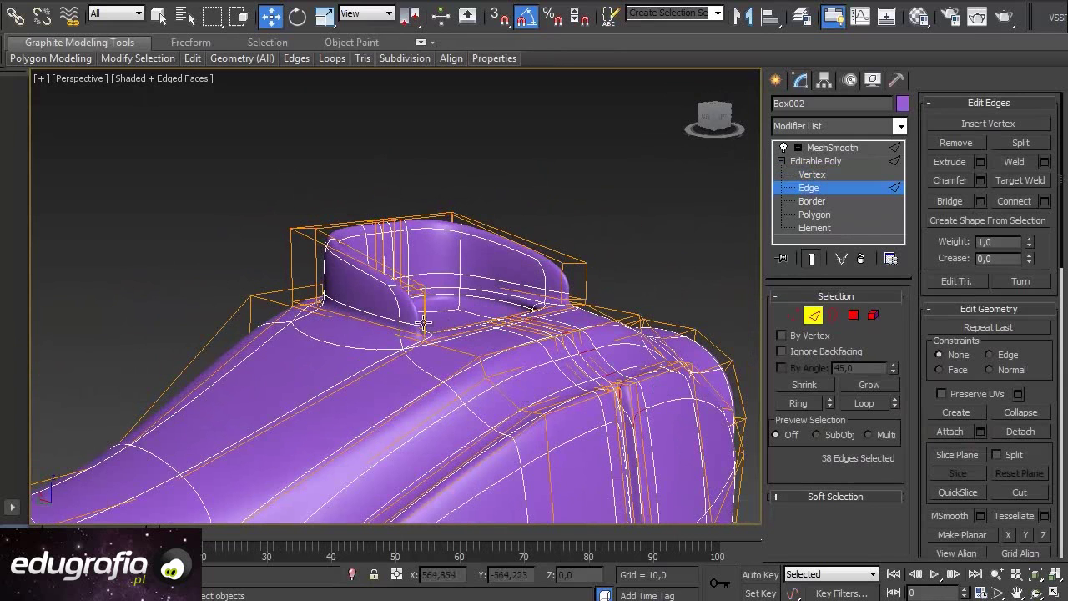
pyautogui.click(292, 247)
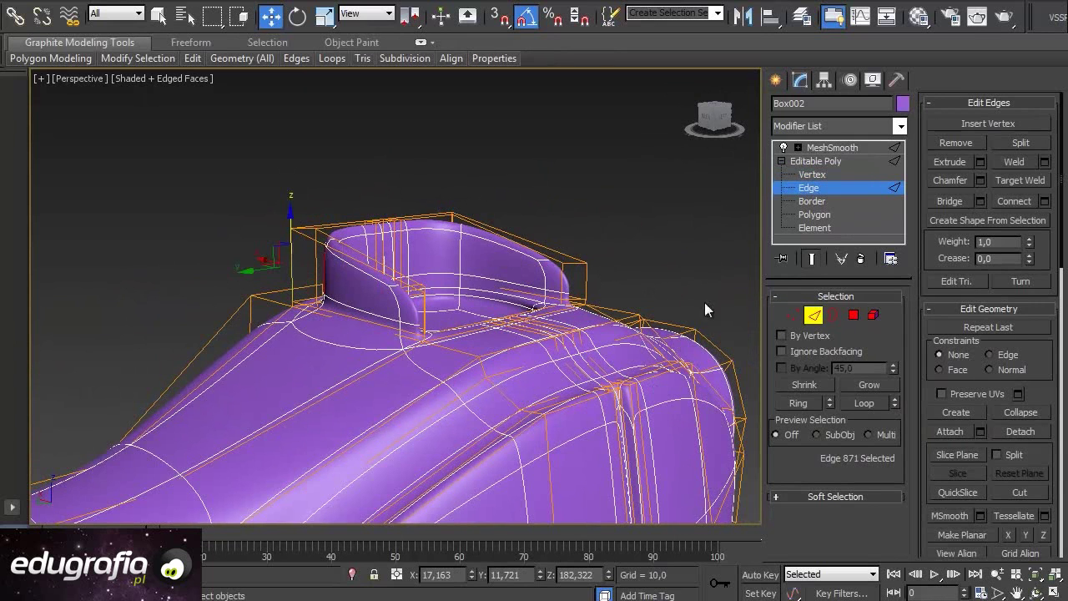
pyautogui.click(799, 404)
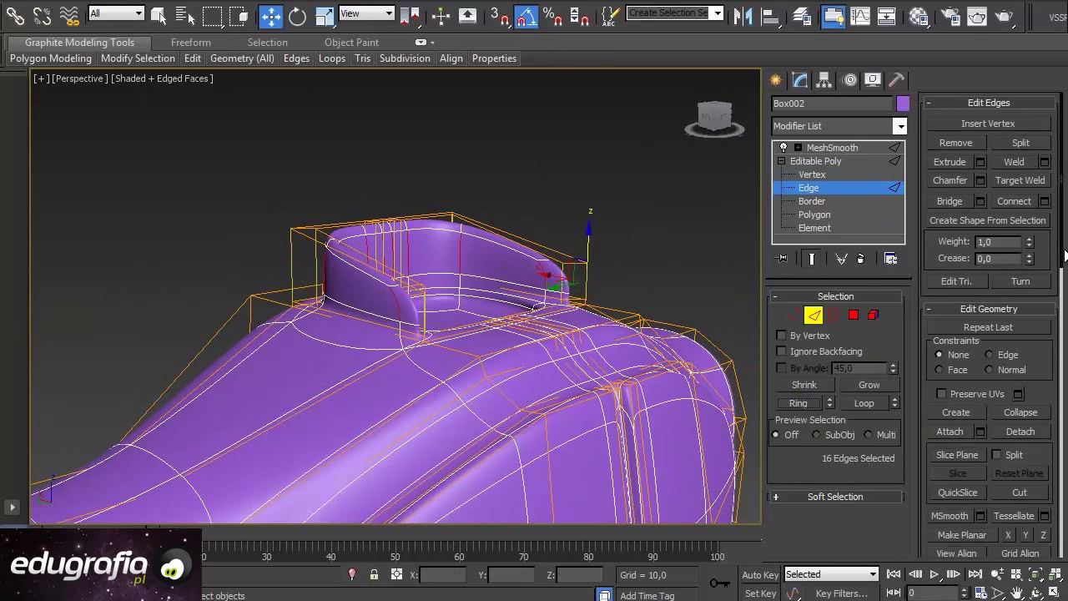
pyautogui.click(1045, 201)
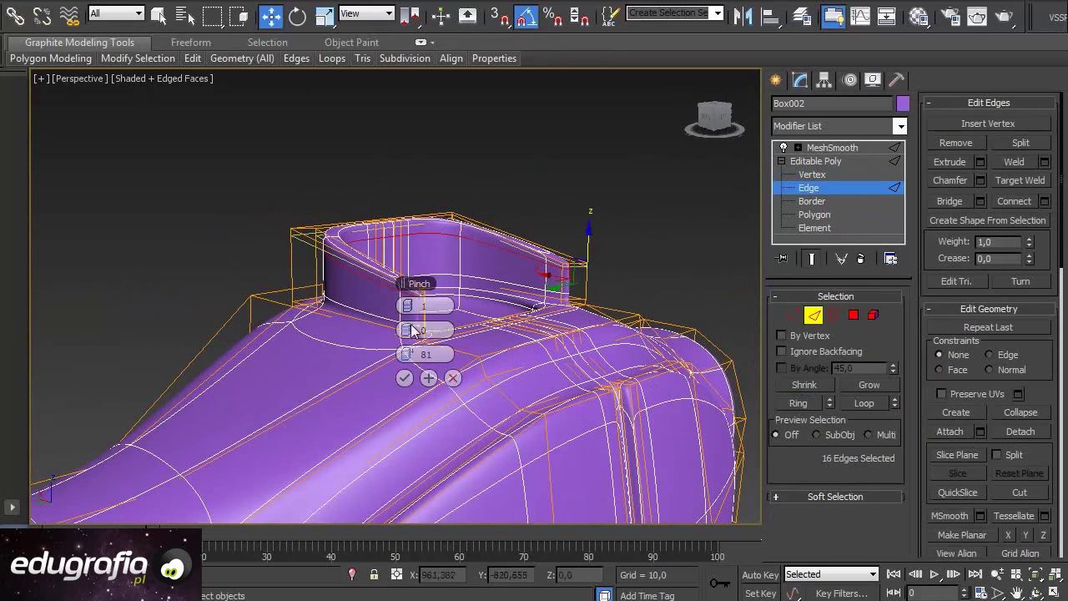
pyautogui.click(403, 379)
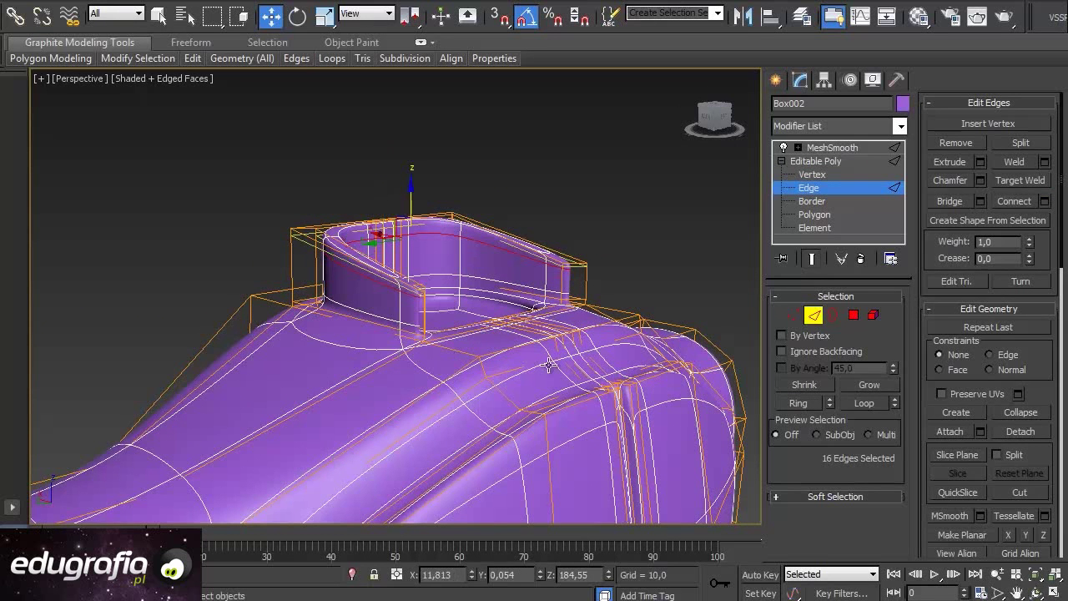
pyautogui.click(861, 161)
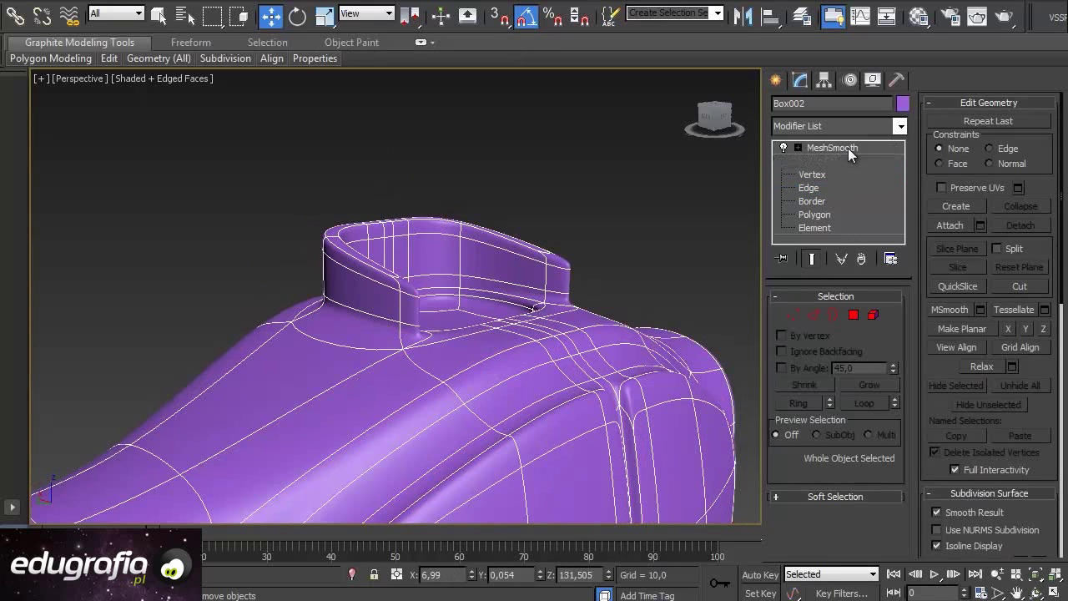
# Show the MeshSmooth-smoothed robot in plain shading and orbit around it to inspect the sloped collar
pyautogui.click(848, 147)
pyautogui.click(239, 185)
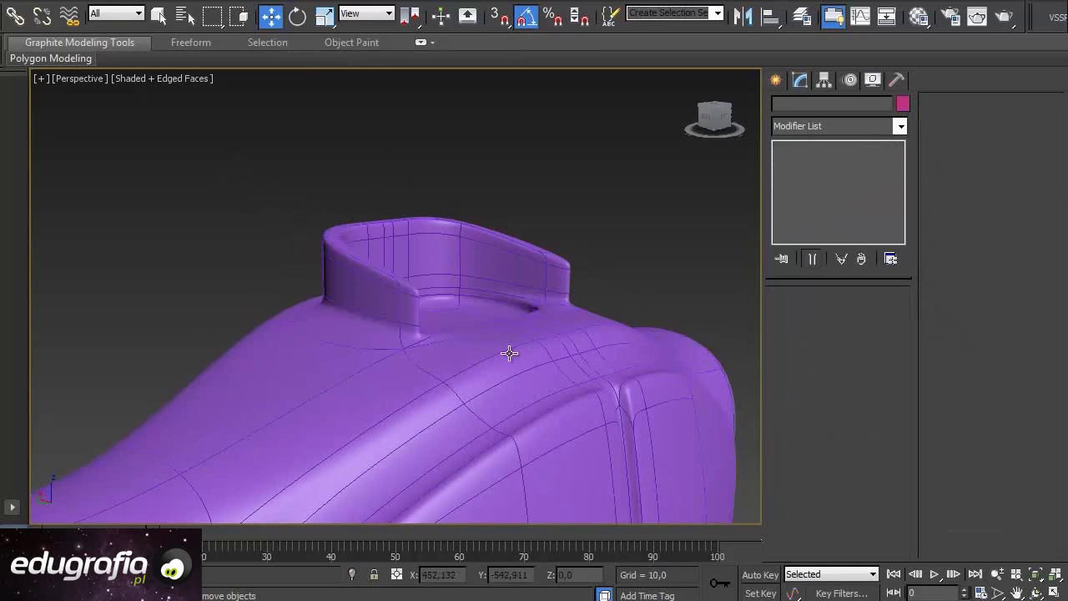
pyautogui.moveTo(495, 392)
pyautogui.keyDown('alt'); pyautogui.mouseDown(button='middle')
pyautogui.moveTo(429, 383)
pyautogui.moveTo(506, 393)
pyautogui.moveTo(589, 423)
pyautogui.moveTo(458, 410)
pyautogui.moveTo(572, 425)
pyautogui.mouseUp(button='middle'); pyautogui.keyUp('alt')
pyautogui.click(527, 388)
pyautogui.press('F4')
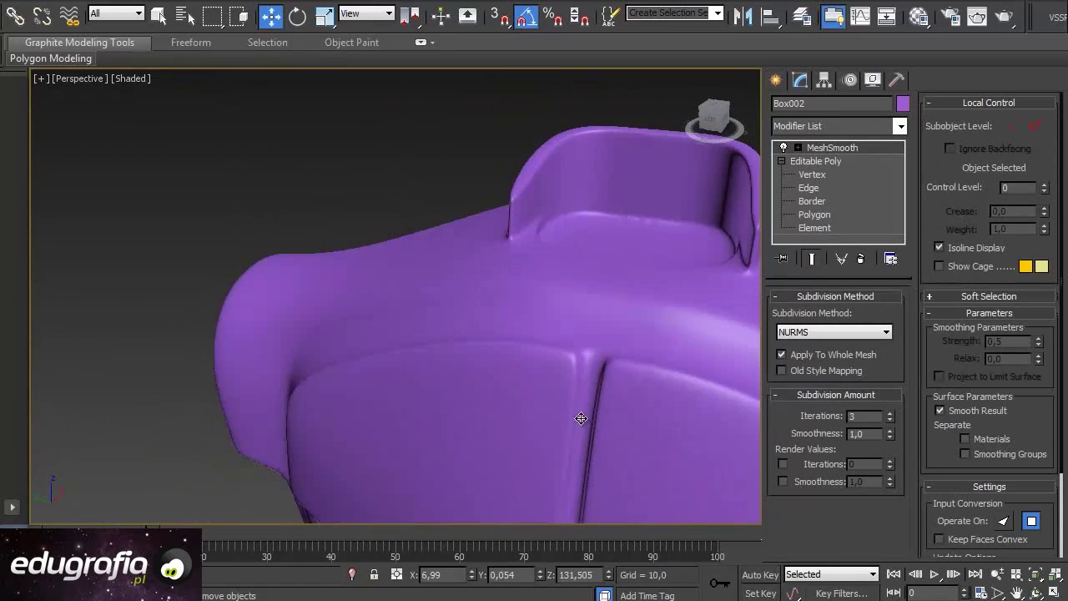
pyautogui.scroll(-5, 600, 407)
pyautogui.moveTo(572, 374)
pyautogui.keyDown('alt'); pyautogui.mouseDown(button='middle')
pyautogui.moveTo(472, 395)
pyautogui.moveTo(545, 381)
pyautogui.moveTo(713, 383)
pyautogui.moveTo(331, 398)
pyautogui.moveTo(648, 408)
pyautogui.moveTo(470, 404)
pyautogui.moveTo(440, 335)
pyautogui.moveTo(500, 352)
pyautogui.moveTo(443, 364)
pyautogui.moveTo(520, 360)
pyautogui.moveTo(428, 363)
pyautogui.moveTo(481, 375)
pyautogui.moveTo(471, 344)
pyautogui.moveTo(414, 386)
pyautogui.moveTo(484, 384)
pyautogui.moveTo(401, 261)
pyautogui.mouseUp(button='middle'); pyautogui.keyUp('alt')
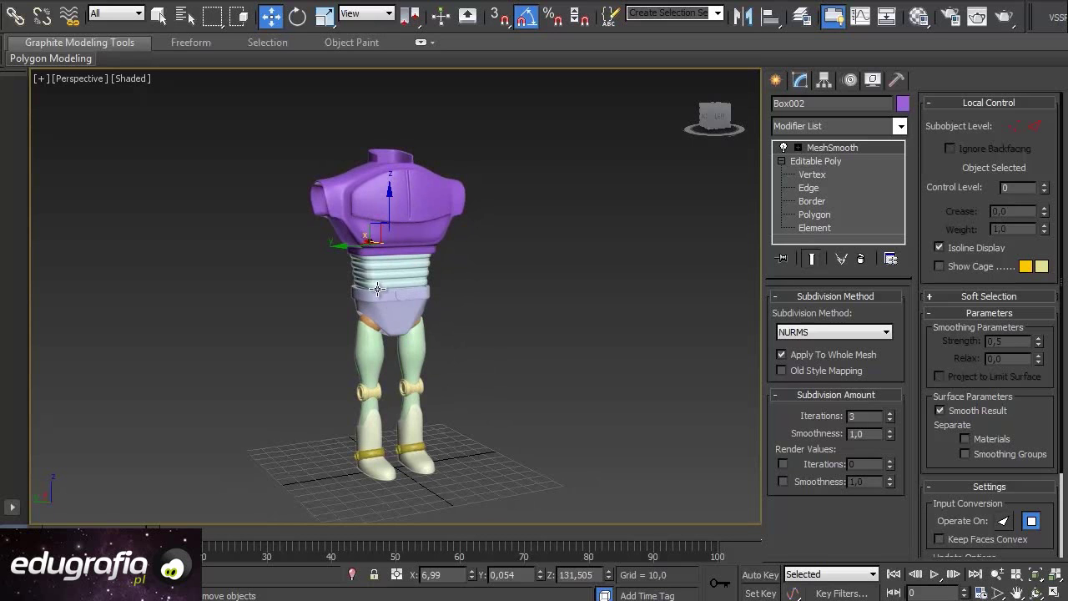
pyautogui.moveTo(434, 365)
pyautogui.keyDown('alt'); pyautogui.mouseDown(button='middle')
pyautogui.moveTo(324, 368)
pyautogui.moveTo(325, 426)
pyautogui.moveTo(469, 449)
pyautogui.moveTo(546, 443)
pyautogui.moveTo(398, 449)
pyautogui.moveTo(406, 385)
pyautogui.mouseUp(button='middle'); pyautogui.keyUp('alt')
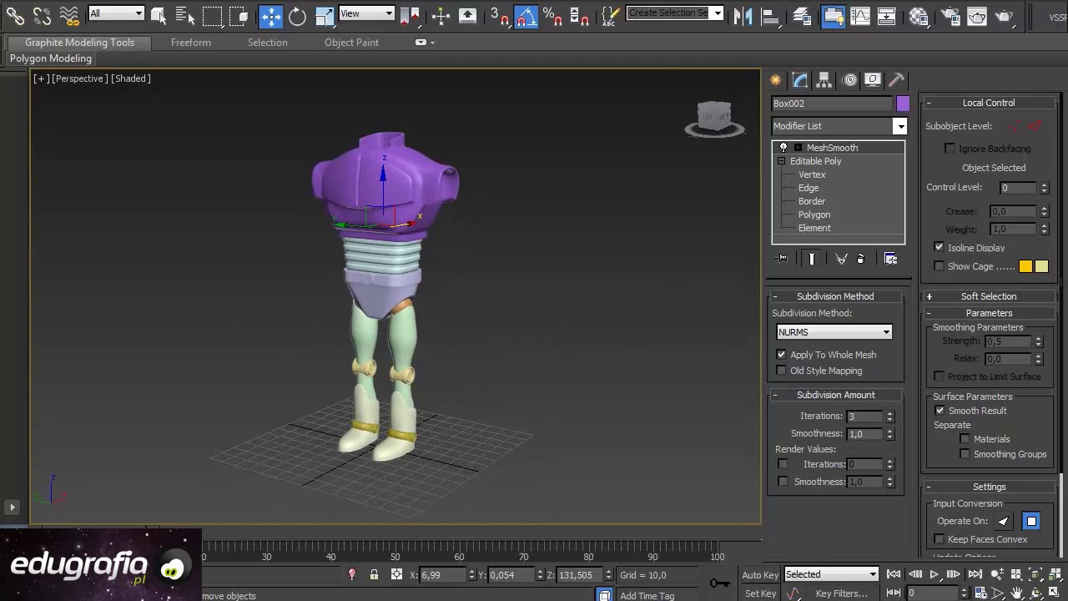
pyautogui.moveTo(338, 358)
pyautogui.keyDown('alt'); pyautogui.mouseDown(button='middle')
pyautogui.moveTo(470, 357)
pyautogui.moveTo(398, 365)
pyautogui.mouseUp(button='middle'); pyautogui.keyUp('alt')
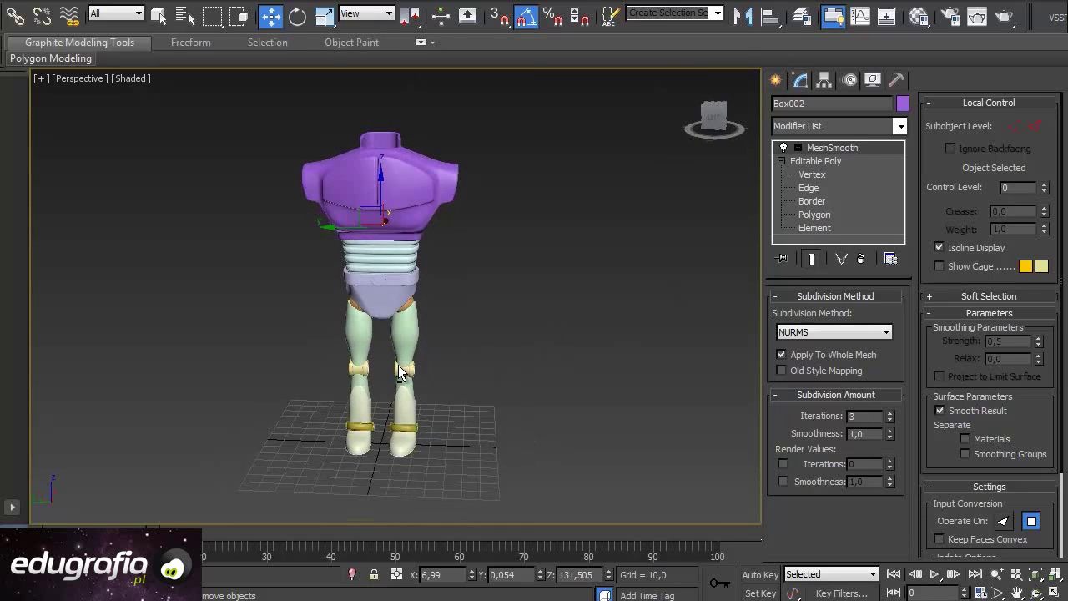